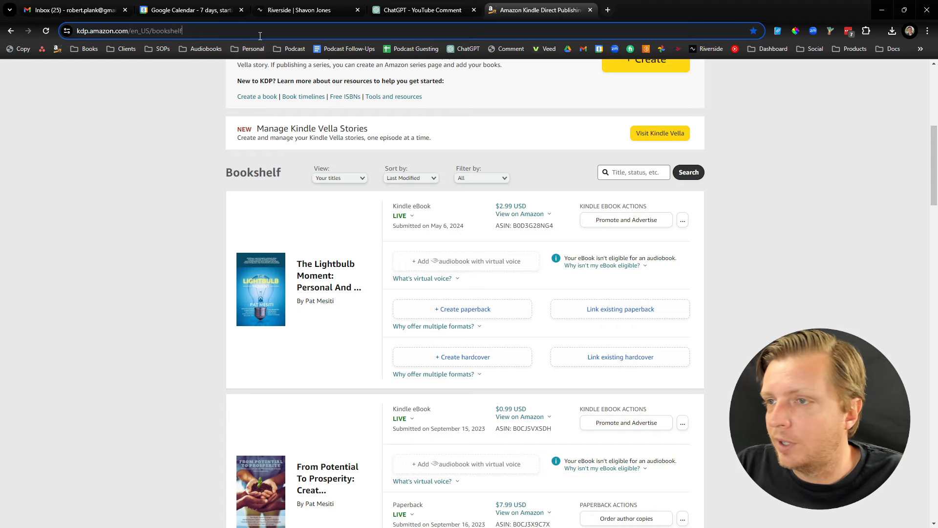
Load kdp.com in the current browser tab.
{"action": "left_click", "coordinate": [274, 24]}
{"action": "type", "text": "kdp.com"}
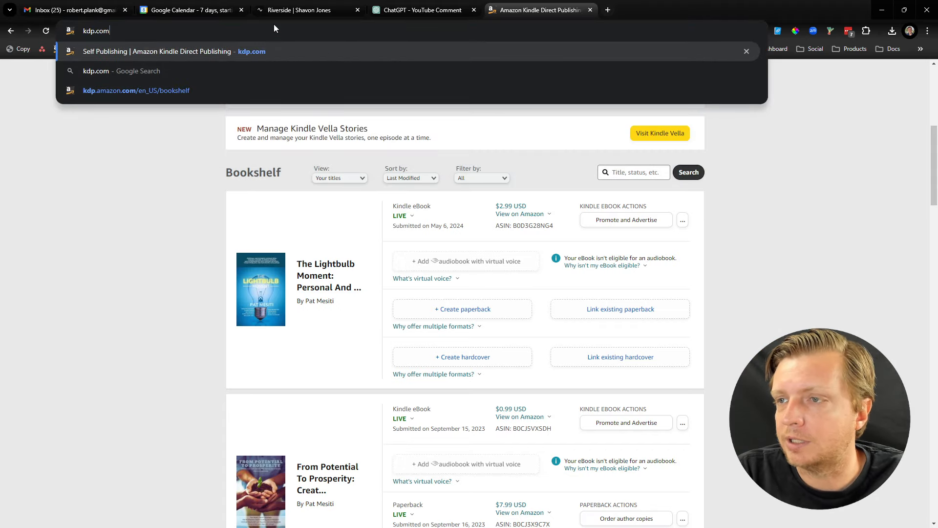
{"action": "key", "text": "Return"}
Close the Google Calendar, Gmail, Riverside and ChatGPT tabs, leaving only the Kindle Direct Publishing tab open.
{"action": "left_click", "coordinate": [223, 10]}
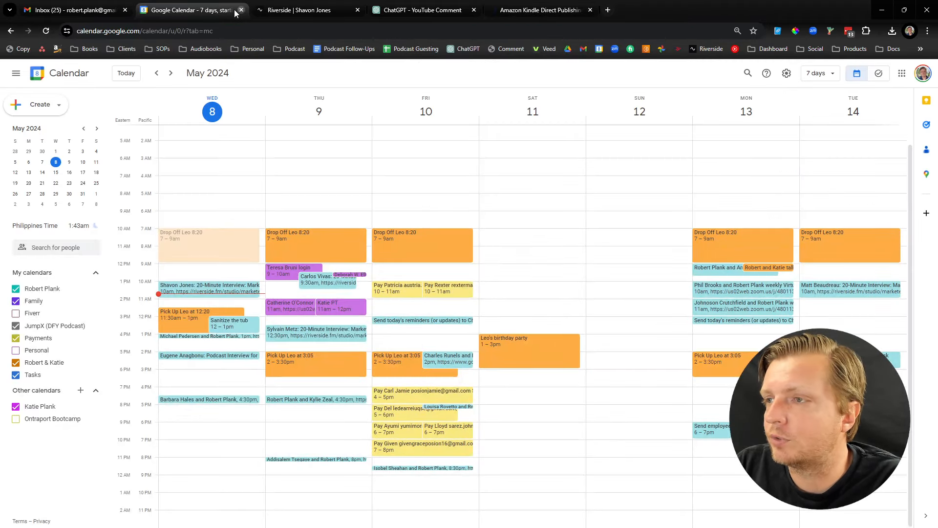
{"action": "left_click", "coordinate": [241, 11]}
{"action": "left_click", "coordinate": [126, 10]}
{"action": "left_click", "coordinate": [126, 10]}
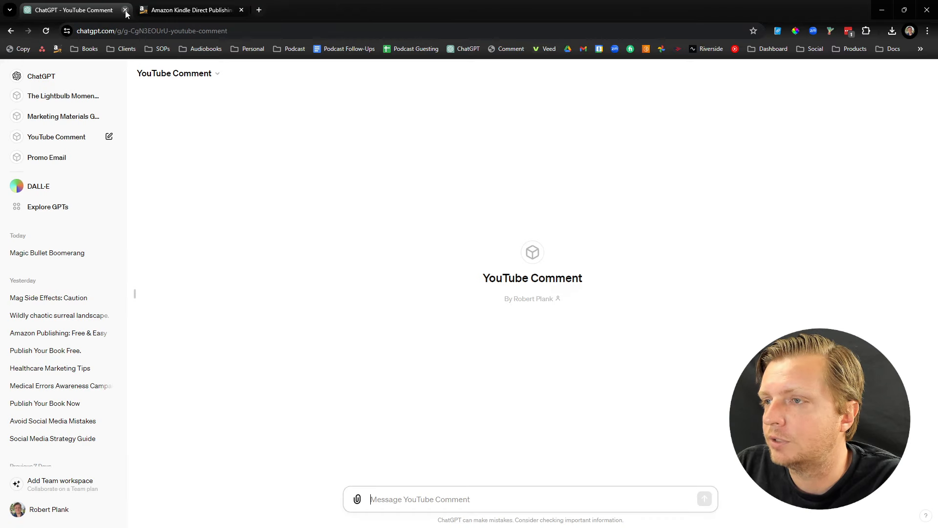
{"action": "left_click", "coordinate": [125, 9]}
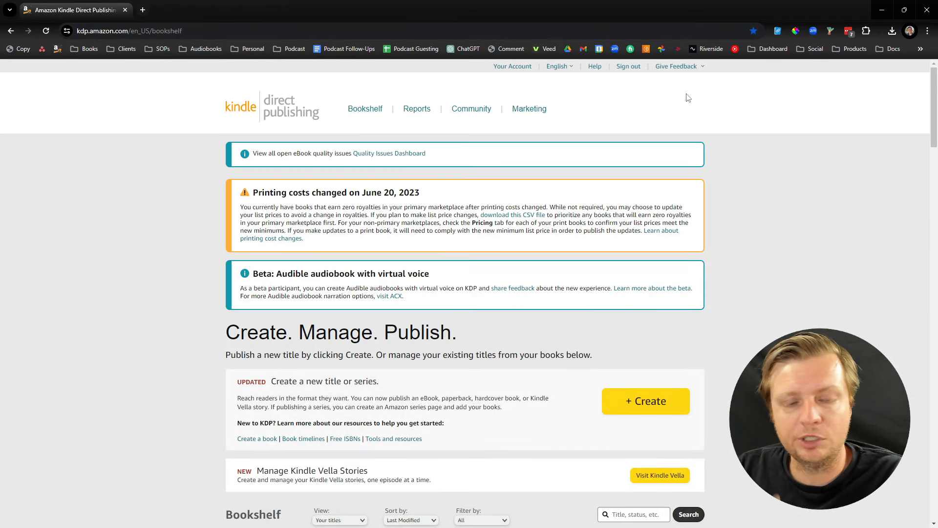
{"action": "scroll", "coordinate": [489, 235], "scroll_direction": "down", "scroll_amount": 7}
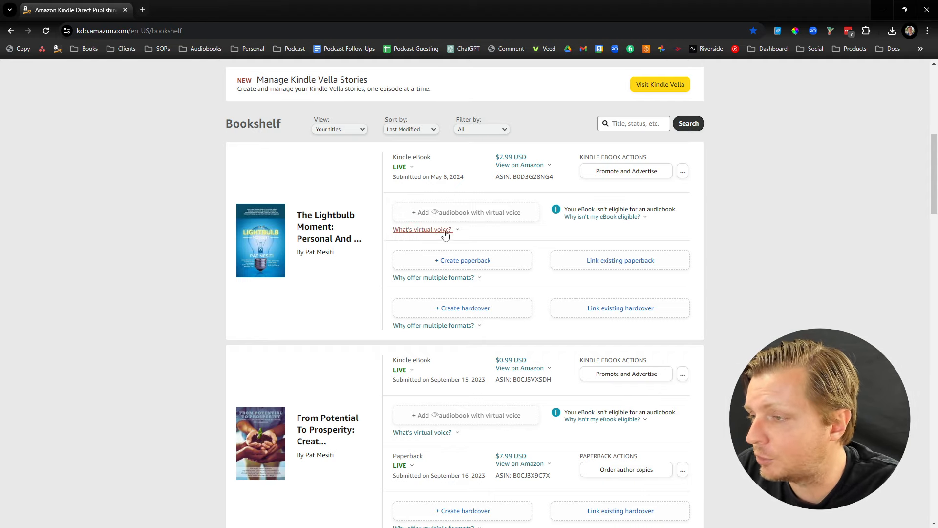
{"action": "left_click", "coordinate": [682, 170]}
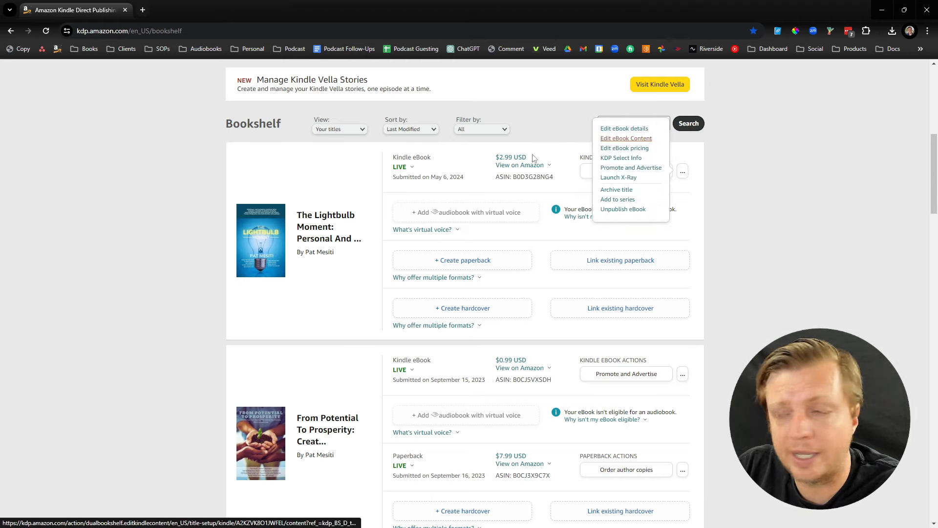
{"action": "left_click", "coordinate": [682, 170]}
{"action": "left_click", "coordinate": [683, 170]}
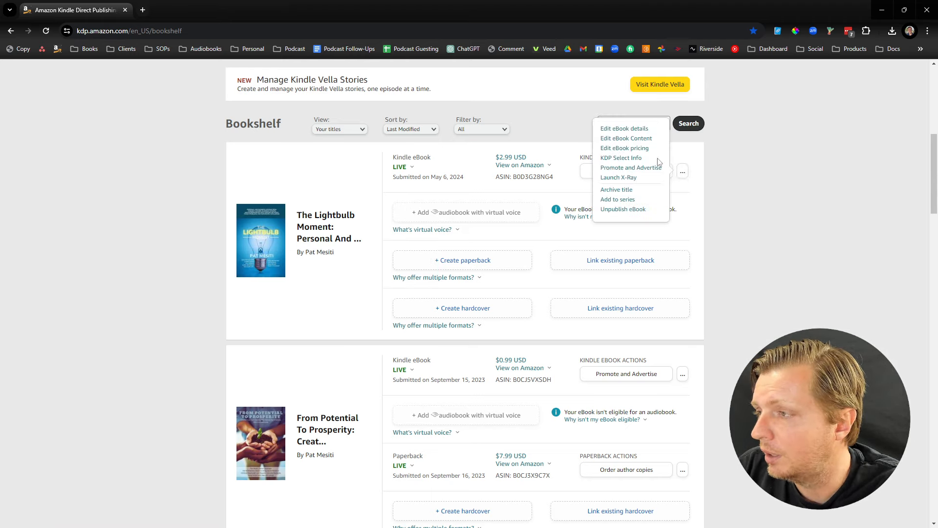
{"action": "left_click", "coordinate": [634, 129]}
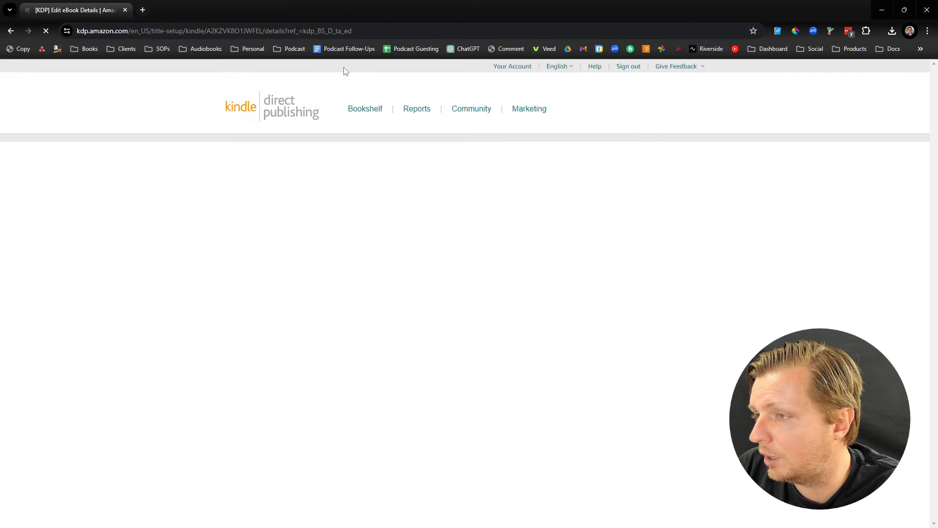
{"action": "key", "text": "alt+Left"}
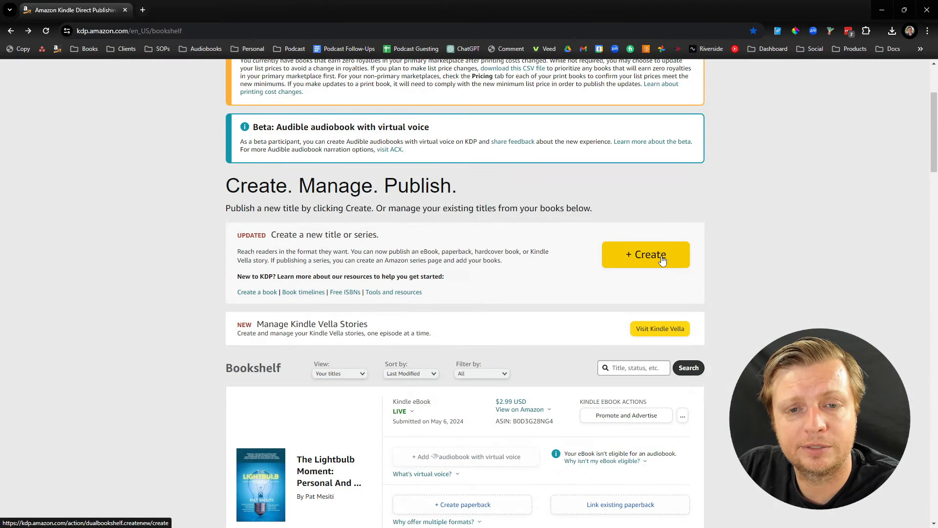
View the formats offered for creating a new title, including Kindle eBook, and return to the bookshelf.
{"action": "left_click", "coordinate": [662, 260]}
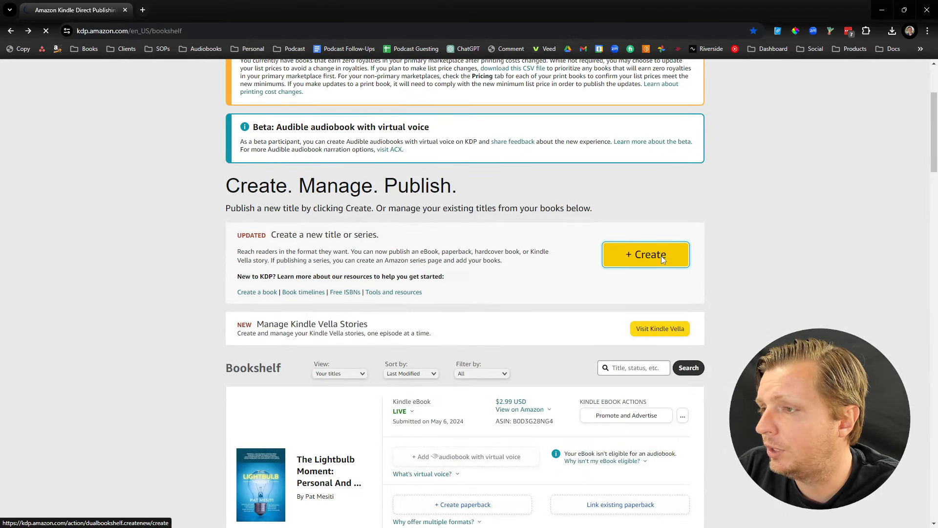
{"action": "scroll", "coordinate": [633, 186], "scroll_direction": "down", "scroll_amount": 2}
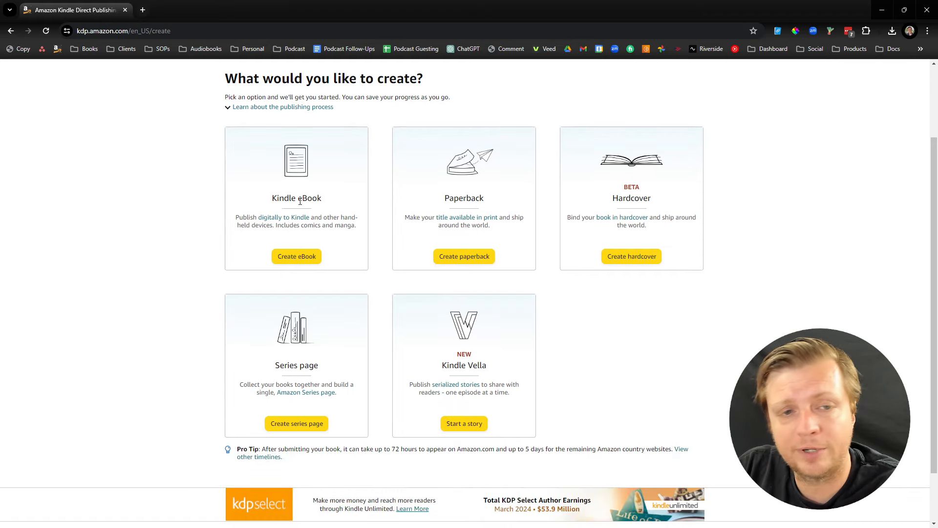
{"action": "left_click_drag", "start_coordinate": [271, 198], "coordinate": [322, 200]}
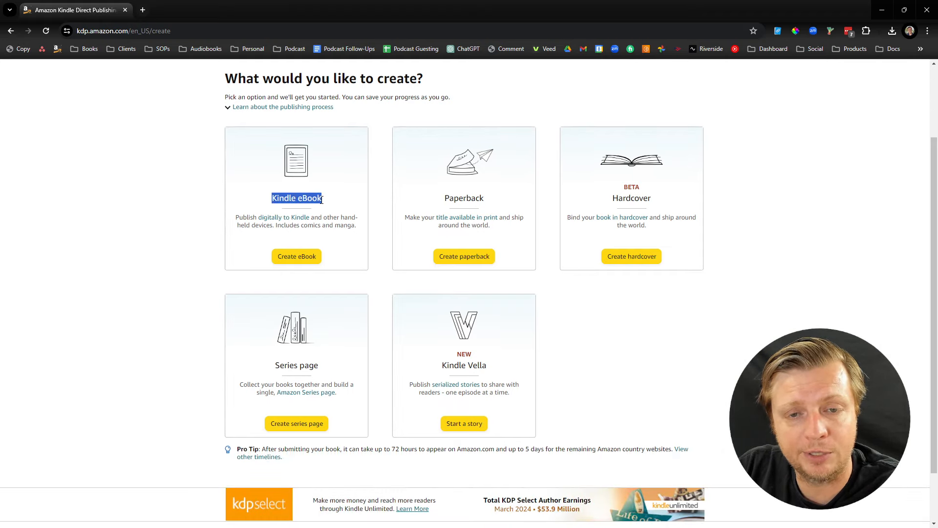
{"action": "key", "text": "alt+Left"}
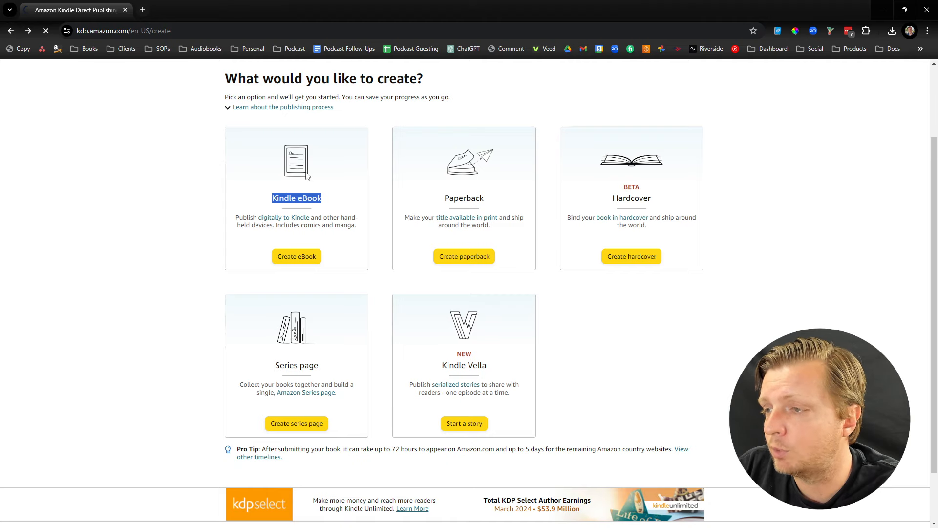
Open the eBook details of The Lightbulb Moment for editing from its bookshelf entry.
{"action": "scroll", "coordinate": [679, 283], "scroll_direction": "down", "scroll_amount": 3}
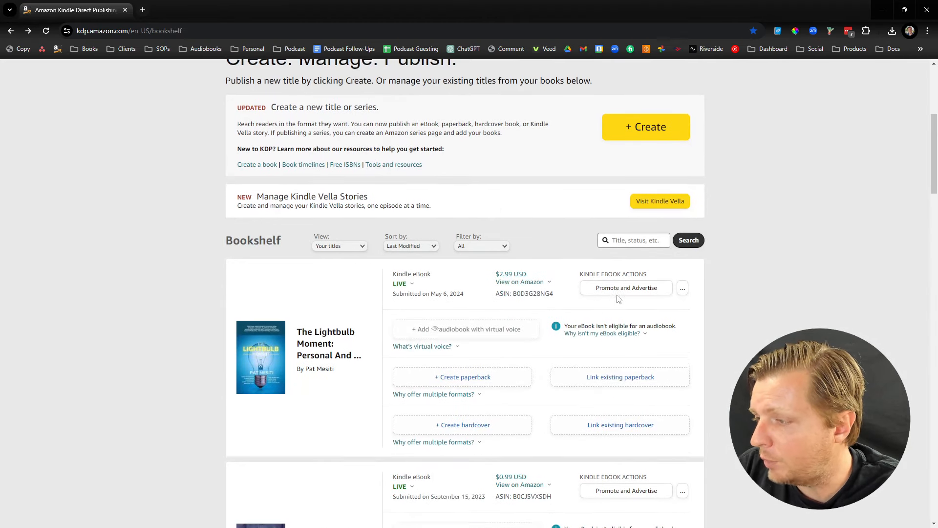
{"action": "left_click", "coordinate": [683, 269]}
{"action": "left_click", "coordinate": [624, 227]}
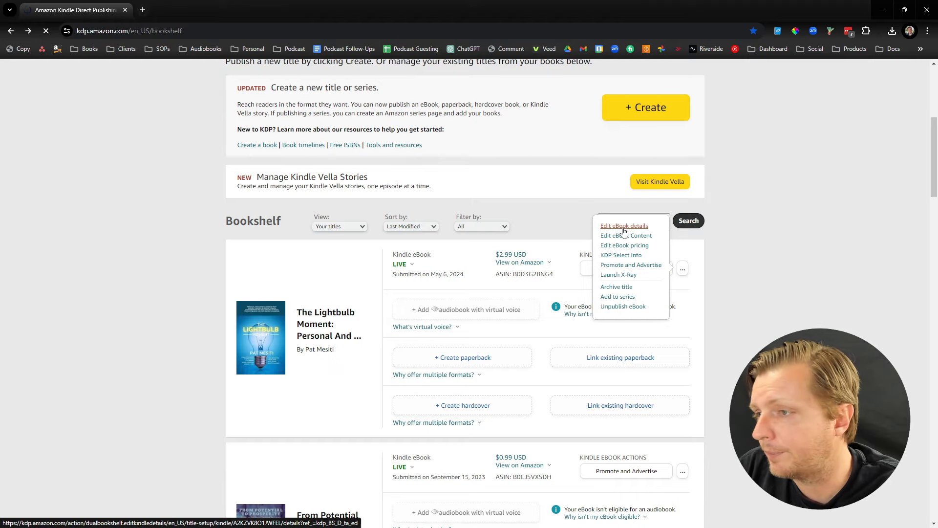
Examine the eBook's title, subtitle, authors, description, publishing rights, audience, categories and keywords.
{"action": "scroll", "coordinate": [393, 252], "scroll_direction": "down", "scroll_amount": 2}
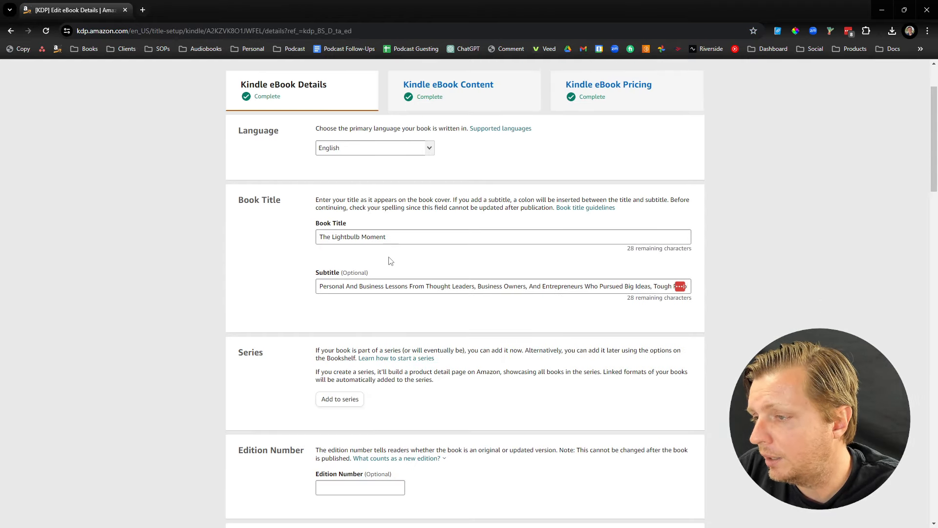
{"action": "scroll", "coordinate": [388, 256], "scroll_direction": "down", "scroll_amount": 1}
{"action": "scroll", "coordinate": [385, 293], "scroll_direction": "down", "scroll_amount": 10}
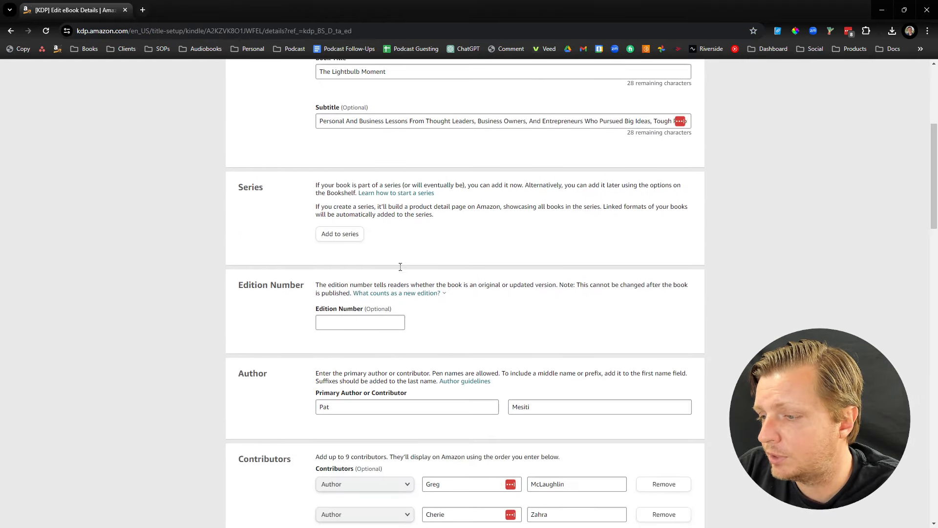
{"action": "scroll", "coordinate": [389, 331], "scroll_direction": "down", "scroll_amount": 4}
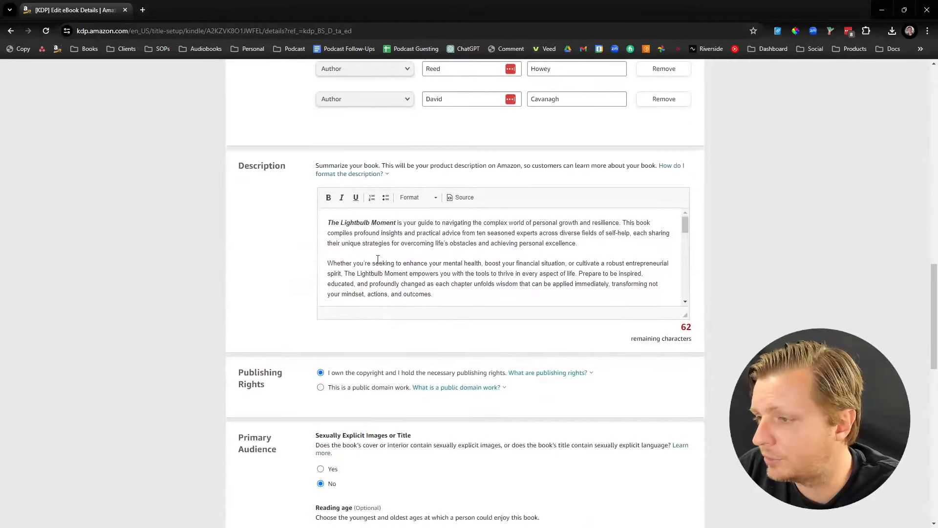
{"action": "left_click_drag", "start_coordinate": [438, 294], "coordinate": [349, 252]}
{"action": "left_click", "coordinate": [364, 234]}
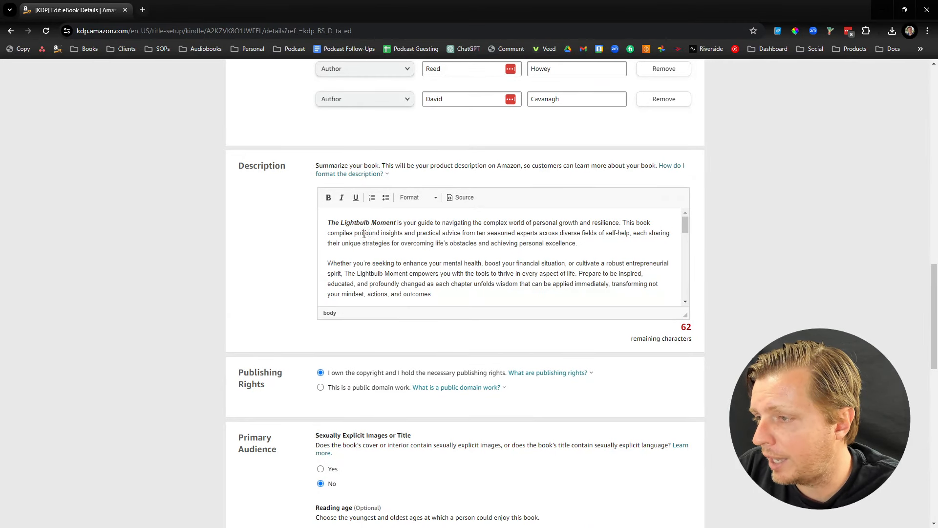
{"action": "scroll", "coordinate": [383, 229], "scroll_direction": "down", "scroll_amount": 10}
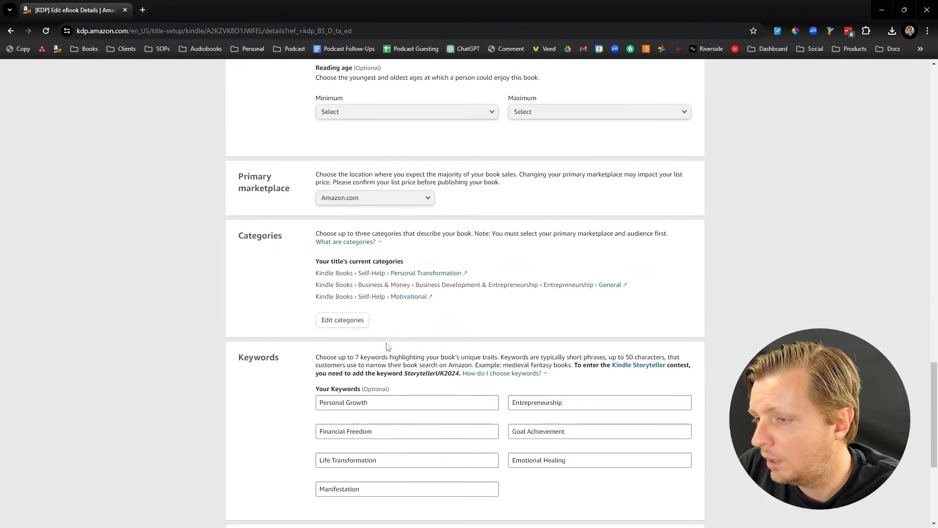
{"action": "scroll", "coordinate": [368, 236], "scroll_direction": "down", "scroll_amount": 4}
Continue to the eBook content page and review its manuscript, cover, AI-generated content and preview sections.
{"action": "left_click", "coordinate": [620, 364]}
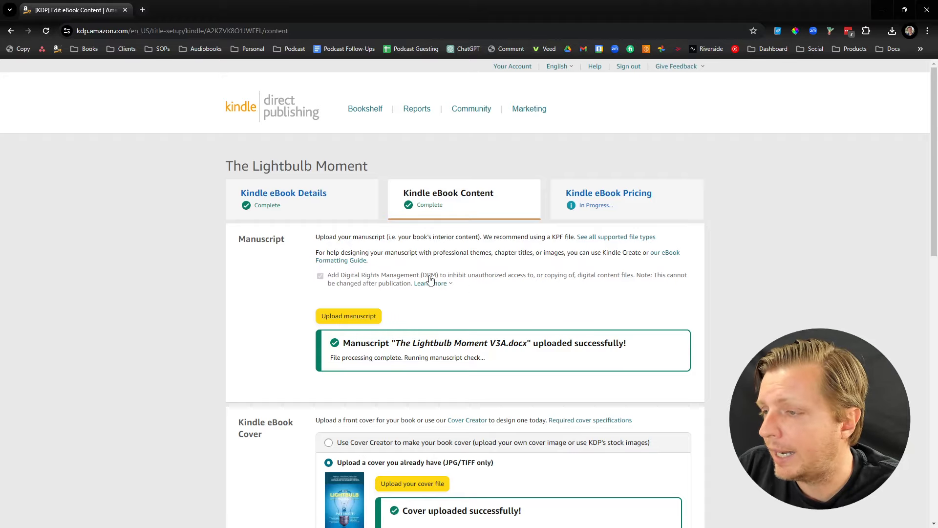
{"action": "scroll", "coordinate": [355, 126], "scroll_direction": "down", "scroll_amount": 3}
{"action": "left_click", "coordinate": [386, 110]}
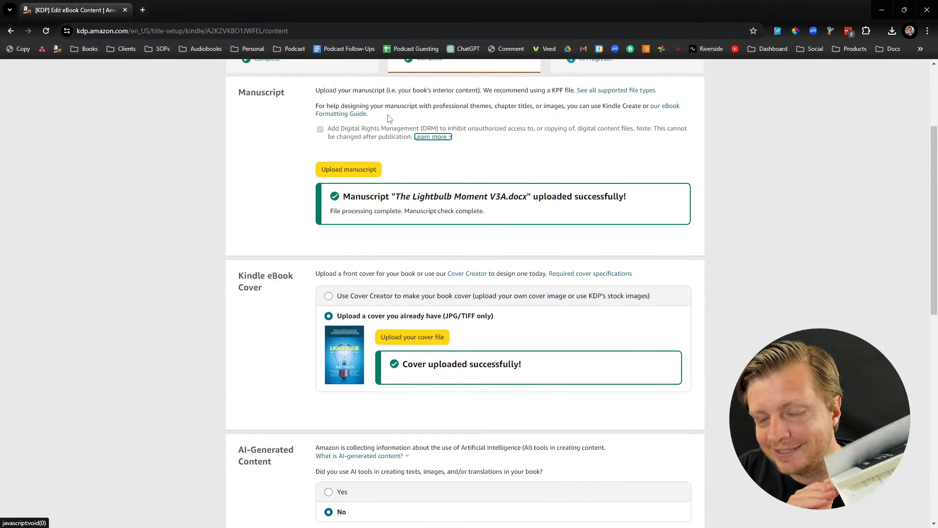
{"action": "scroll", "coordinate": [452, 272], "scroll_direction": "down", "scroll_amount": 3}
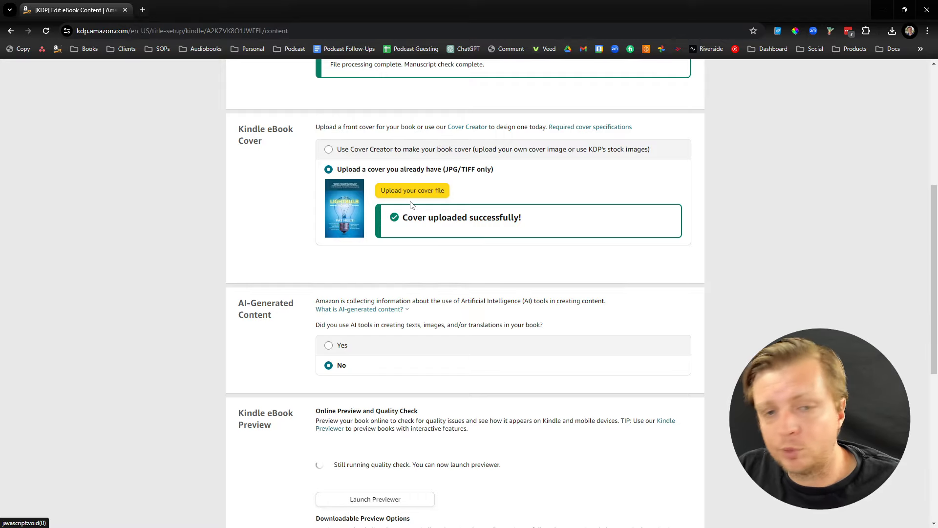
{"action": "scroll", "coordinate": [477, 219], "scroll_direction": "down", "scroll_amount": 7}
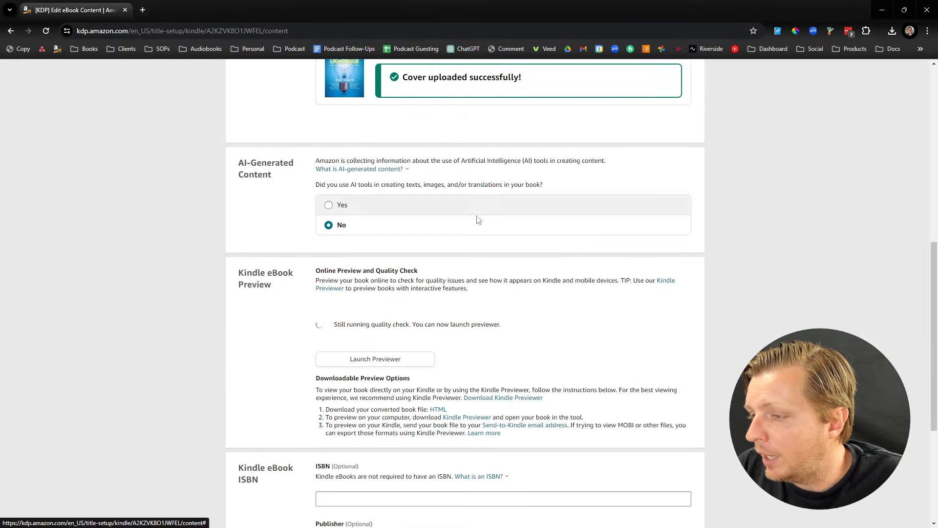
Continue to the eBook pricing page and review its territories, royalty plan and list prices per marketplace.
{"action": "left_click", "coordinate": [618, 364]}
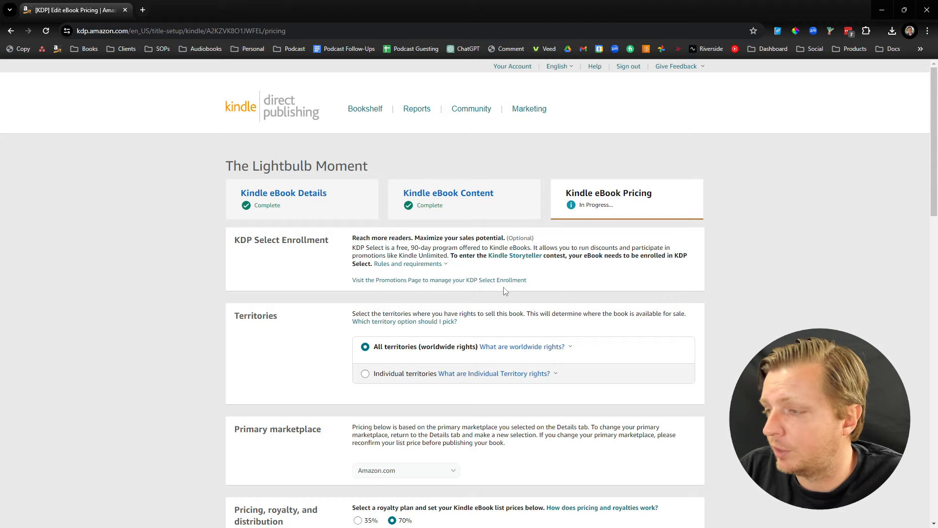
{"action": "scroll", "coordinate": [505, 291], "scroll_direction": "down", "scroll_amount": 14}
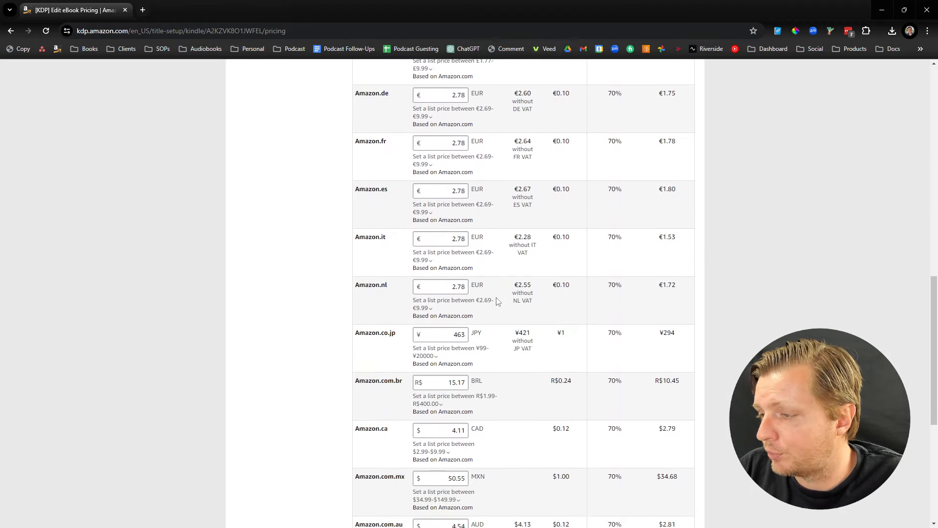
{"action": "scroll", "coordinate": [497, 301], "scroll_direction": "down", "scroll_amount": 3}
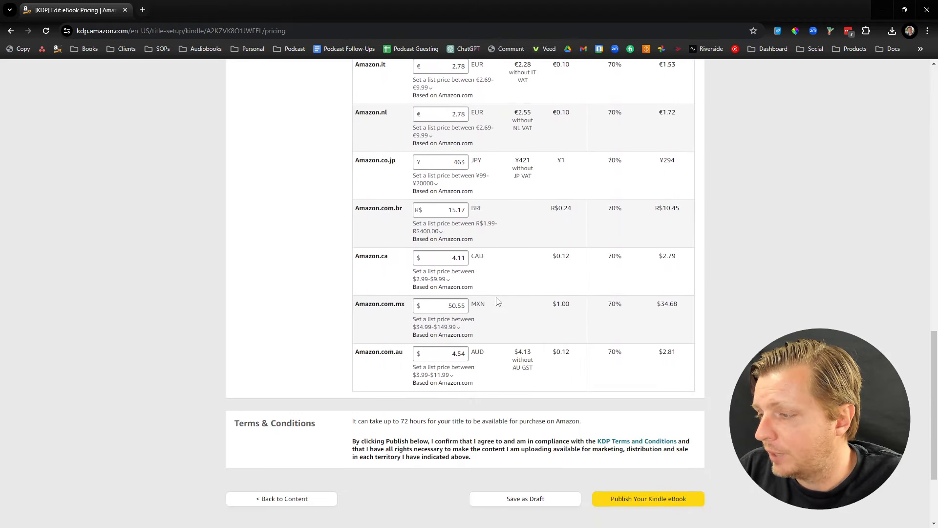
Leave the pricing page for the content page and return to the bookshelf, continuing without saving.
{"action": "left_click", "coordinate": [295, 497]}
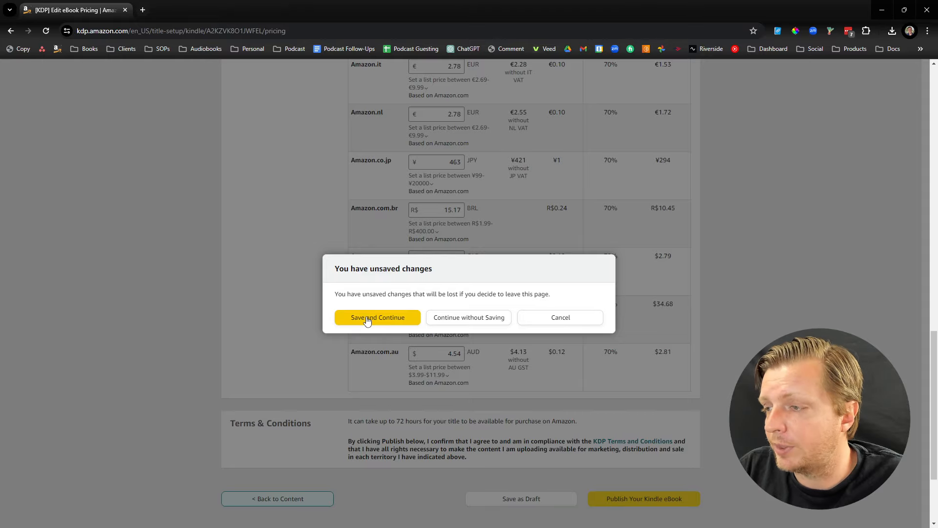
{"action": "left_click", "coordinate": [484, 318]}
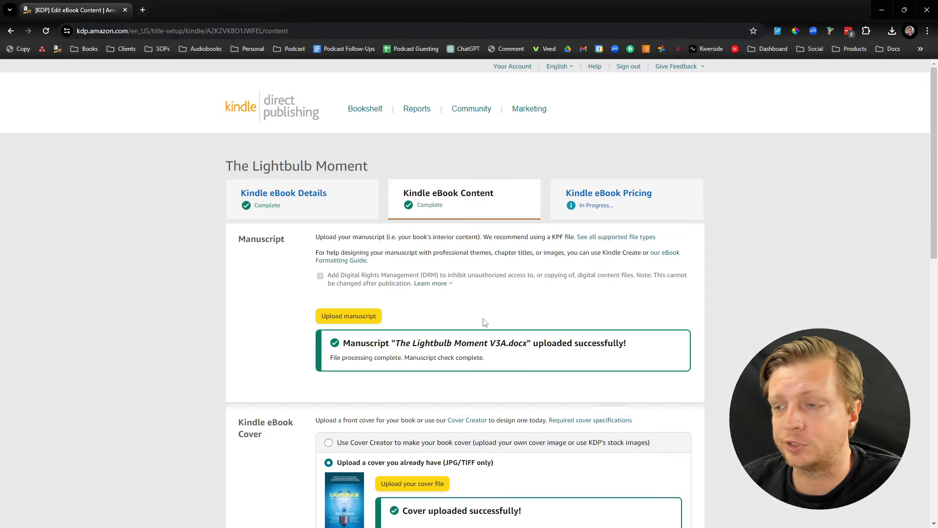
{"action": "left_click", "coordinate": [365, 108]}
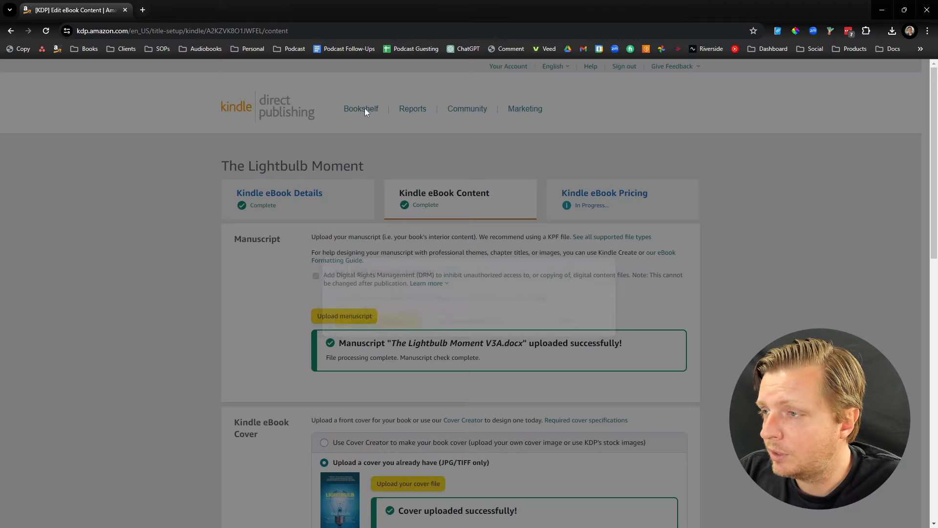
{"action": "left_click", "coordinate": [442, 318]}
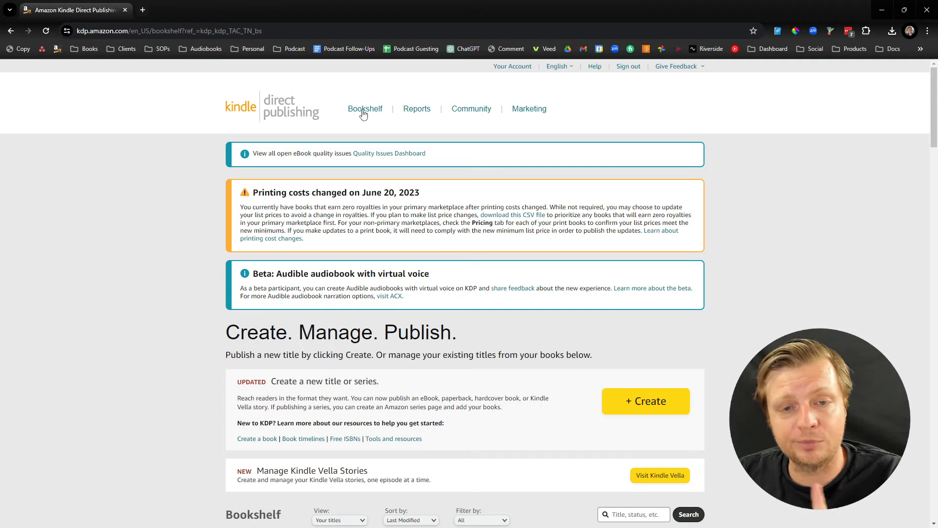
Start creating a paperback edition of The Lightbulb Moment from its bookshelf entry.
{"action": "scroll", "coordinate": [378, 161], "scroll_direction": "down", "scroll_amount": 9}
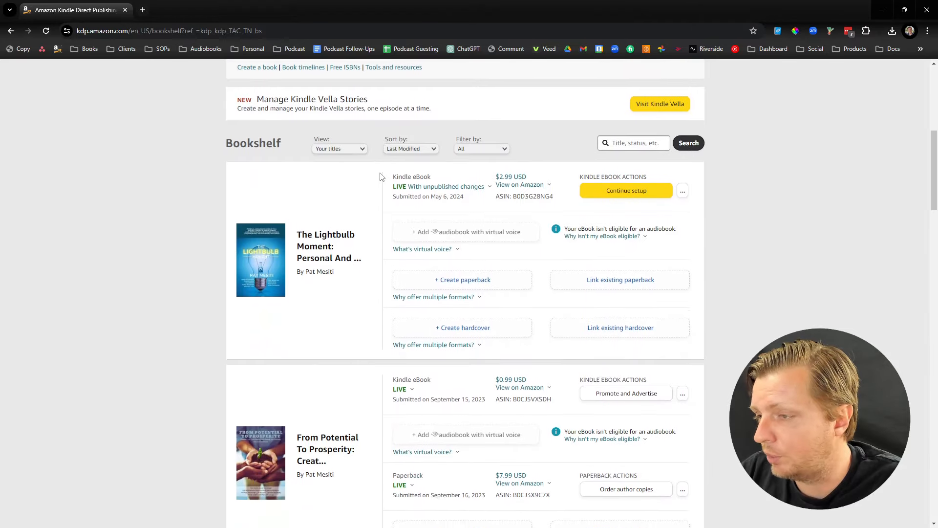
{"action": "scroll", "coordinate": [381, 182], "scroll_direction": "up", "scroll_amount": 1}
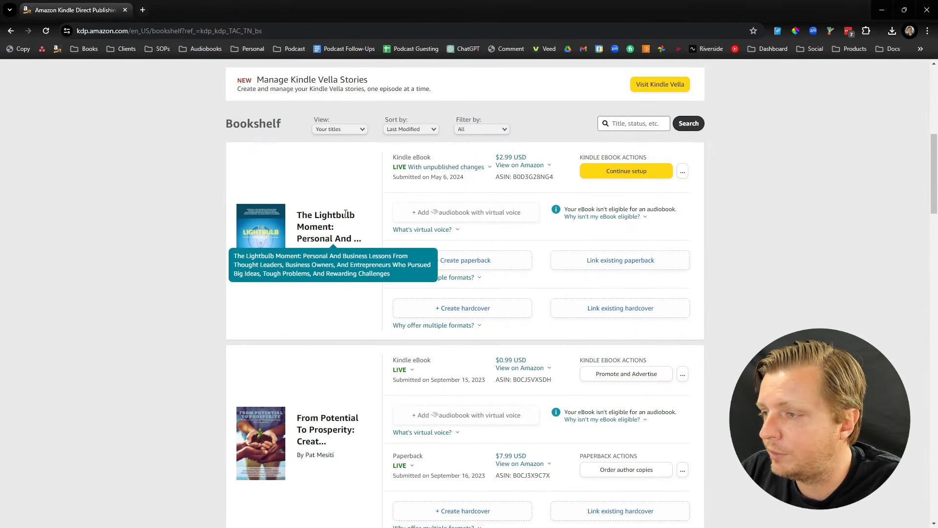
{"action": "left_click", "coordinate": [480, 263]}
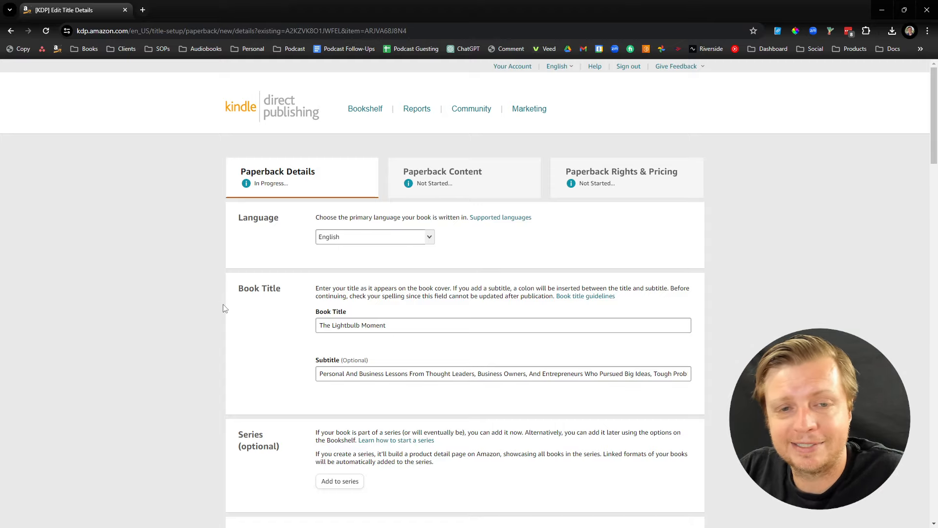
{"action": "key", "text": "ctrl+plus"}
{"action": "key", "text": "ctrl+plus"}
{"action": "key", "text": "ctrl+plus"}
{"action": "scroll", "coordinate": [224, 308], "scroll_direction": "down", "scroll_amount": 2}
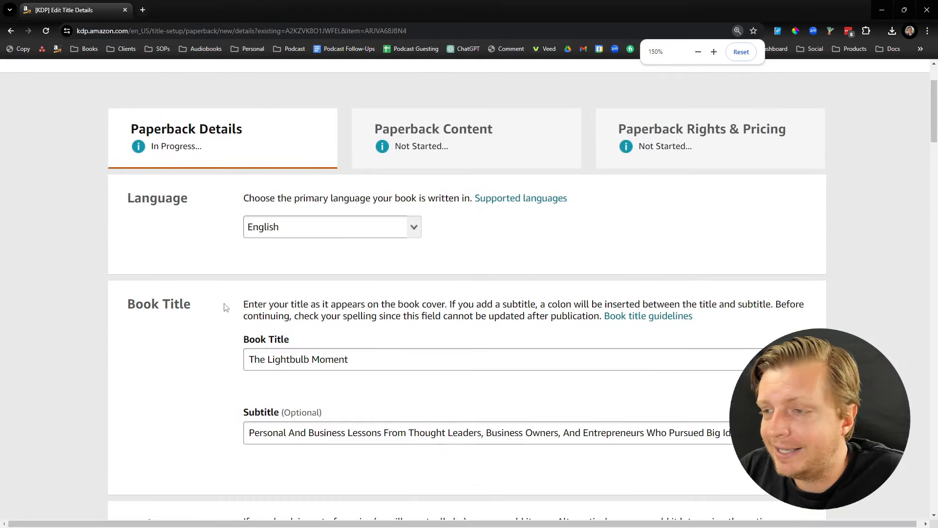
Review the paperback details, including title, authors, description, publishing rights, audience, marketplace, categories and keywords.
{"action": "key", "text": "ctrl+plus"}
{"action": "key", "text": "ctrl+minus"}
{"action": "scroll", "coordinate": [313, 335], "scroll_direction": "down", "scroll_amount": 1}
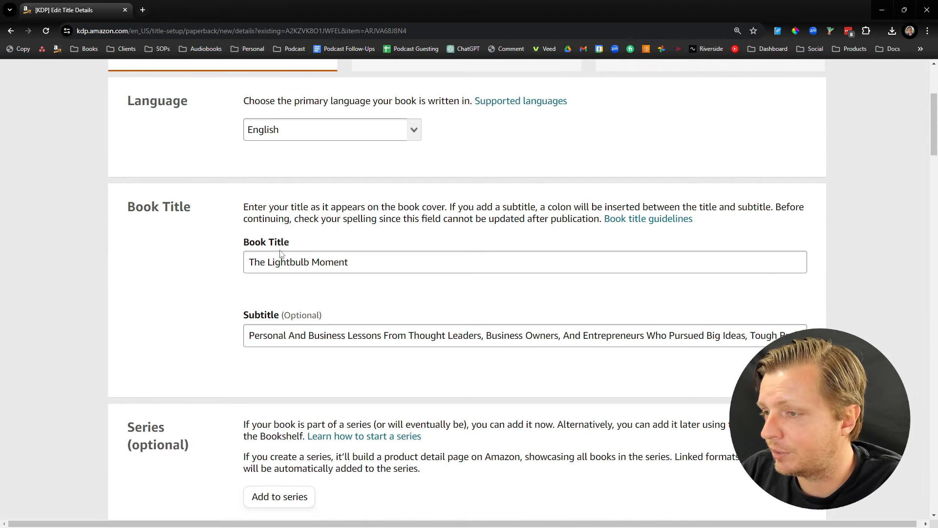
{"action": "scroll", "coordinate": [328, 309], "scroll_direction": "down", "scroll_amount": 8}
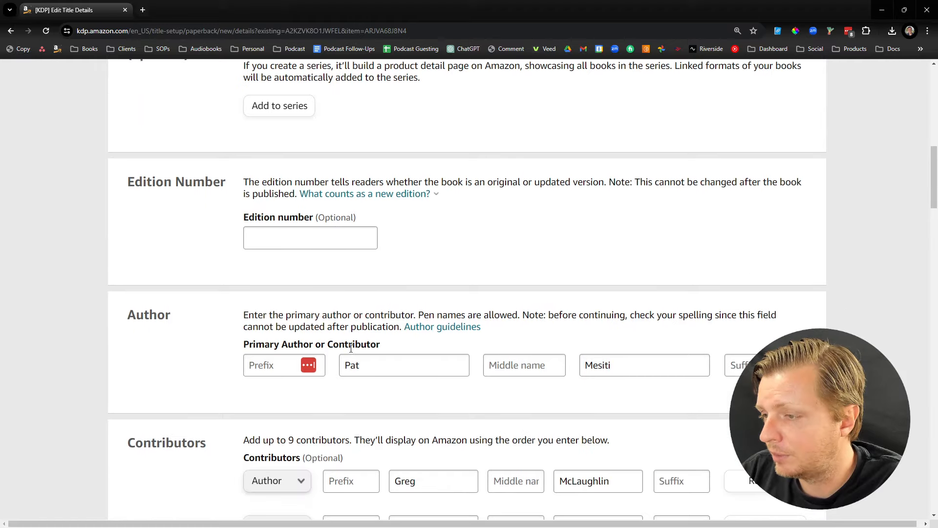
{"action": "scroll", "coordinate": [371, 352], "scroll_direction": "down", "scroll_amount": 10}
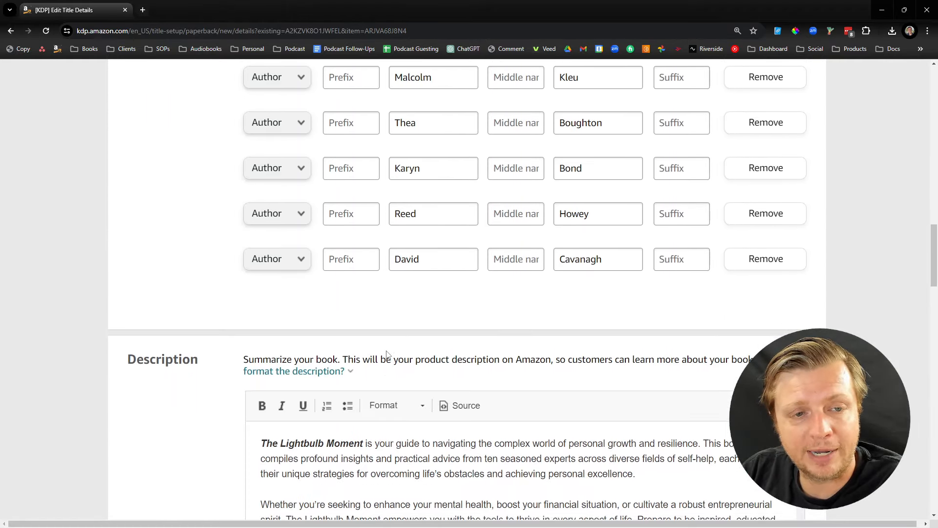
{"action": "scroll", "coordinate": [388, 352], "scroll_direction": "down", "scroll_amount": 10}
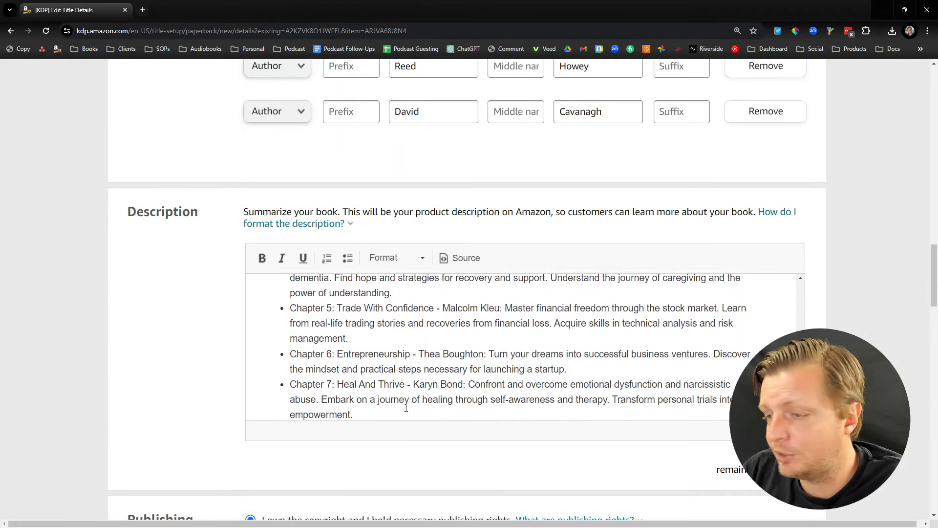
{"action": "scroll", "coordinate": [407, 419], "scroll_direction": "down", "scroll_amount": 12}
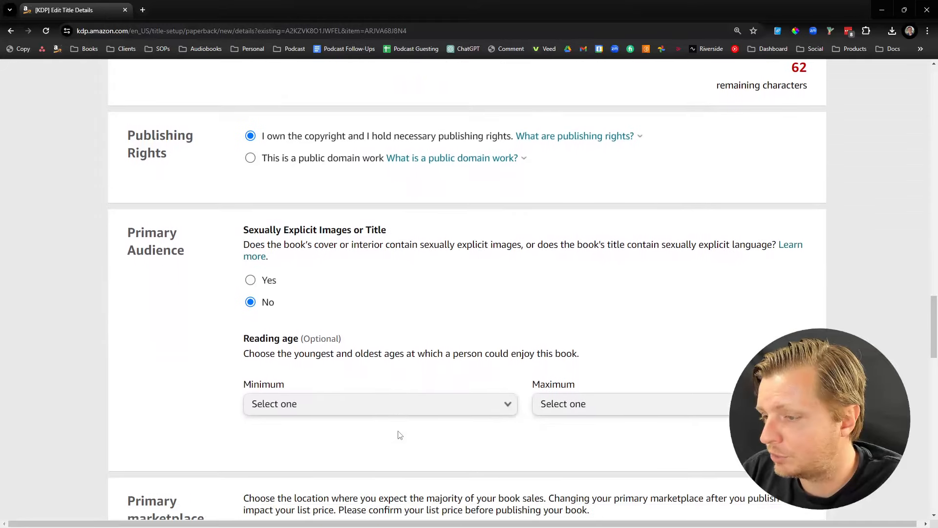
{"action": "scroll", "coordinate": [368, 374], "scroll_direction": "down", "scroll_amount": 5}
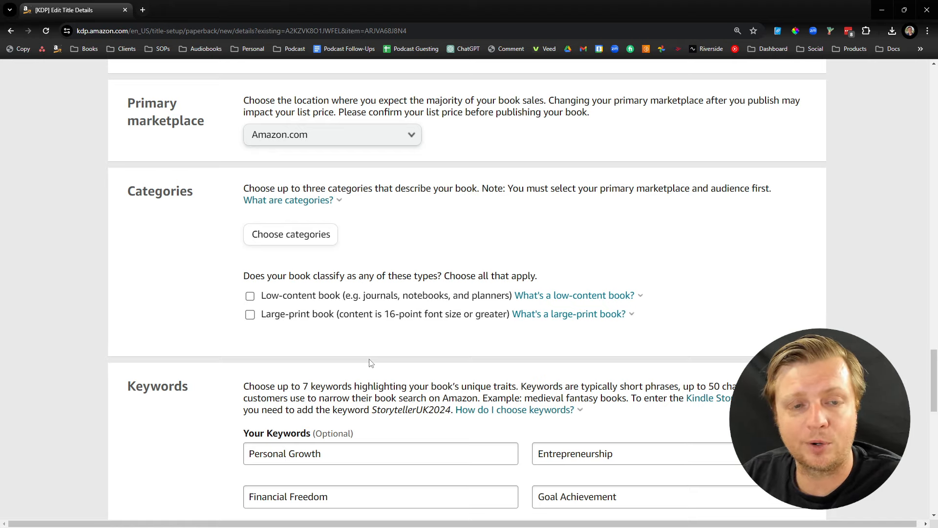
Open ChatGPT at chatgpt.com in a new browser tab.
{"action": "left_click", "coordinate": [143, 10]}
{"action": "type", "text": "chatgpt.com/?oai-dm=1"}
{"action": "key", "text": "Return"}
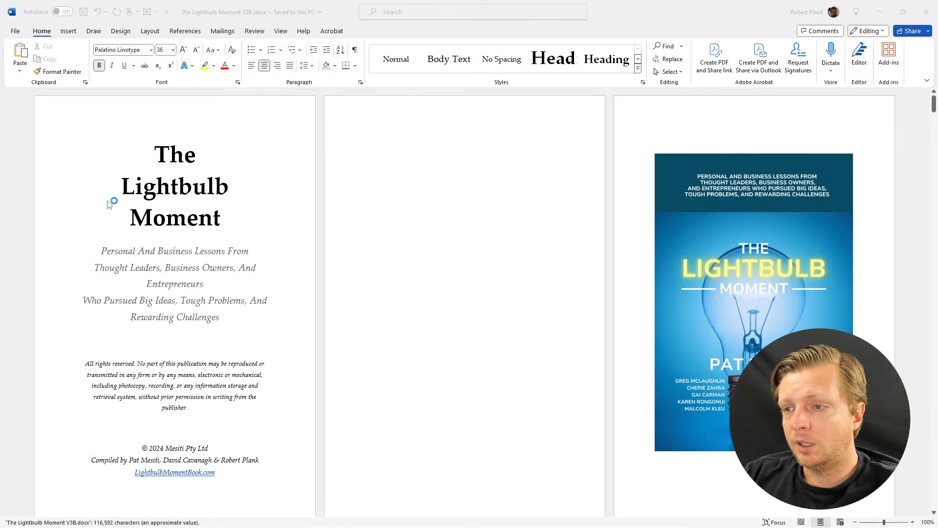
Switch to Word, save The Lightbulb Moment V3B as Plain Text (*.txt) in its Lightbulb Moment folder with default encoding, and close the document.
{"action": "left_click", "coordinate": [155, 186]}
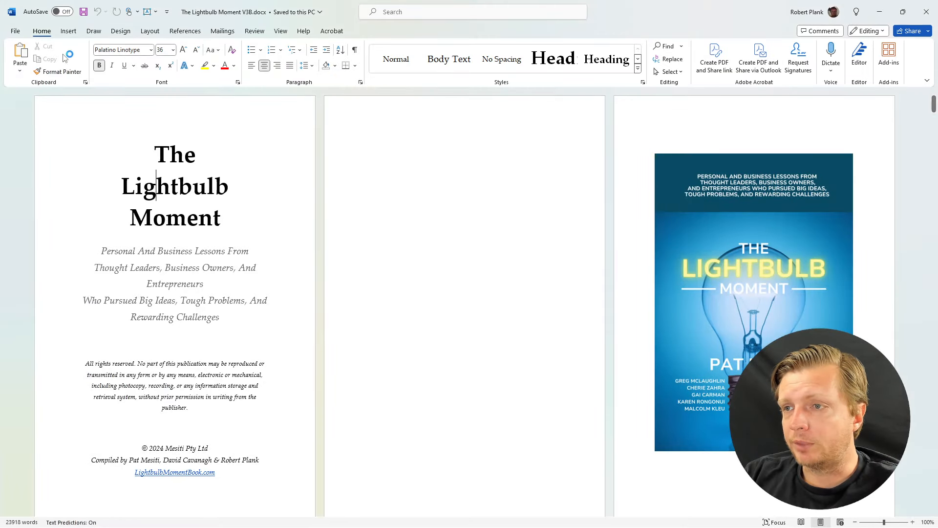
{"action": "left_click", "coordinate": [19, 31]}
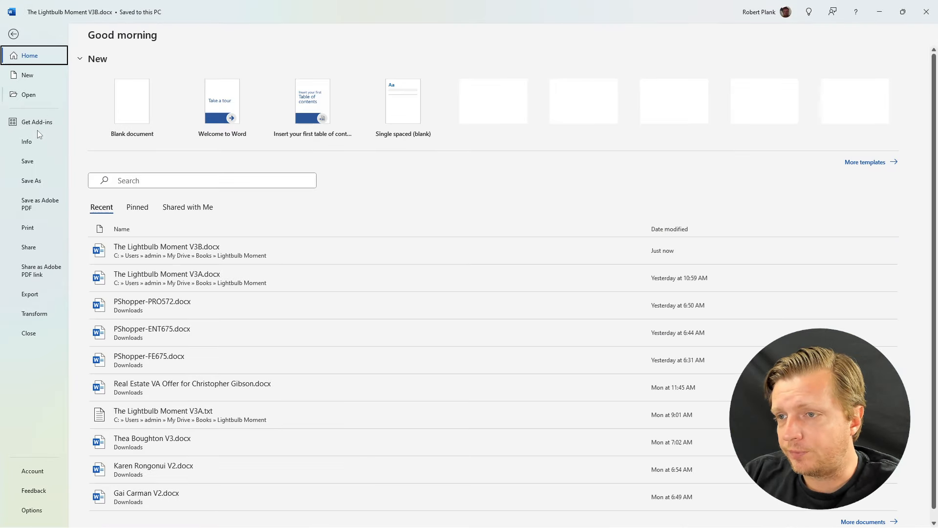
{"action": "left_click", "coordinate": [31, 181]}
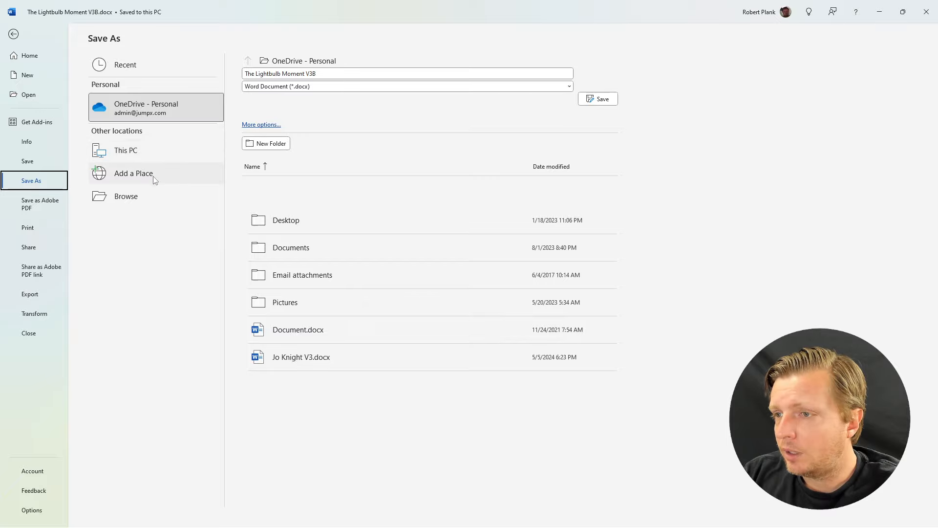
{"action": "left_click", "coordinate": [140, 151]}
{"action": "left_click", "coordinate": [284, 86]}
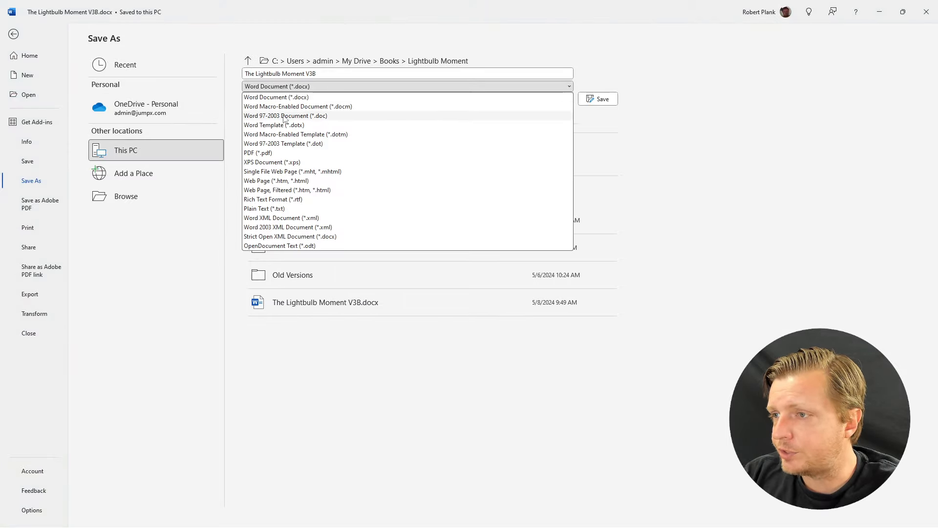
{"action": "left_click", "coordinate": [304, 209]}
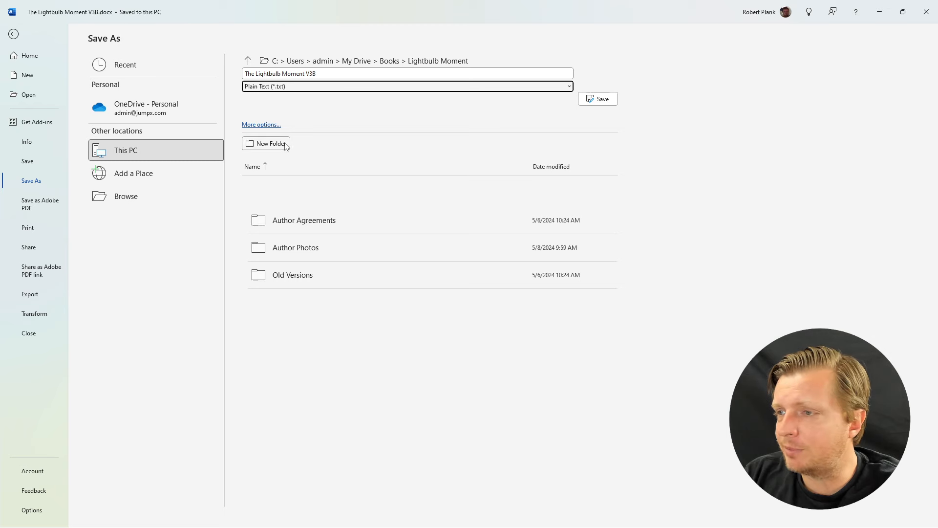
{"action": "left_click", "coordinate": [592, 101]}
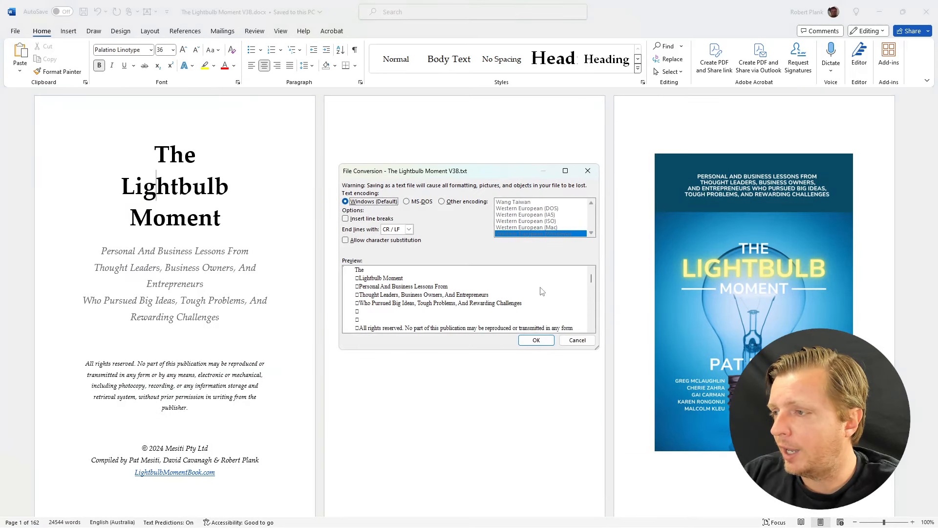
{"action": "left_click", "coordinate": [541, 339]}
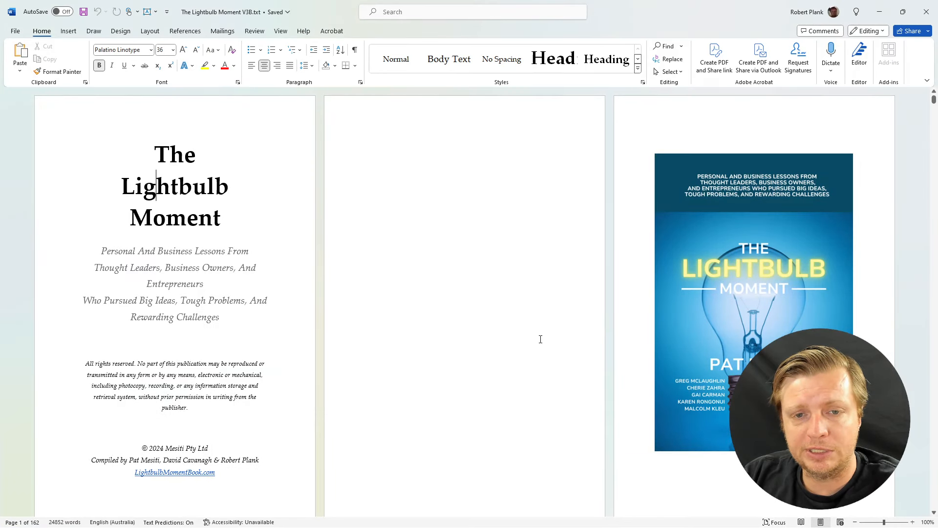
{"action": "left_click", "coordinate": [233, 290]}
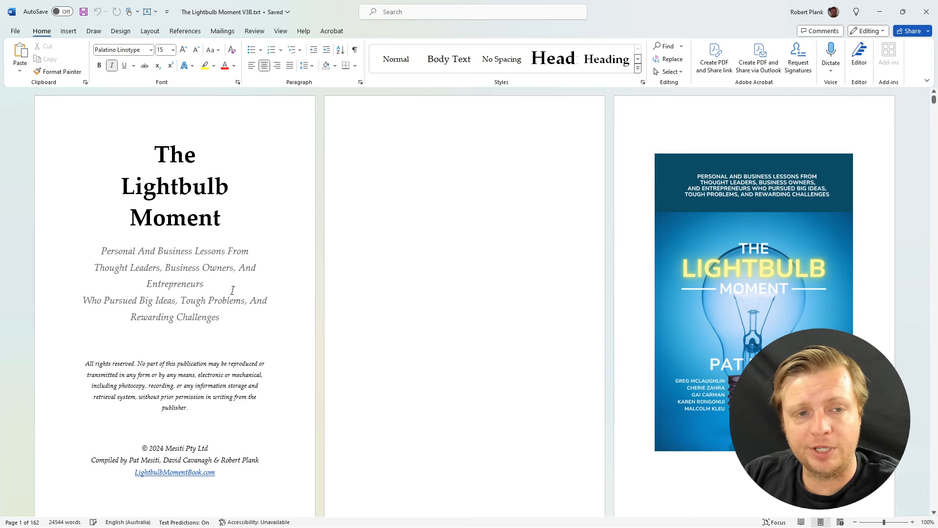
{"action": "left_click", "coordinate": [923, 16]}
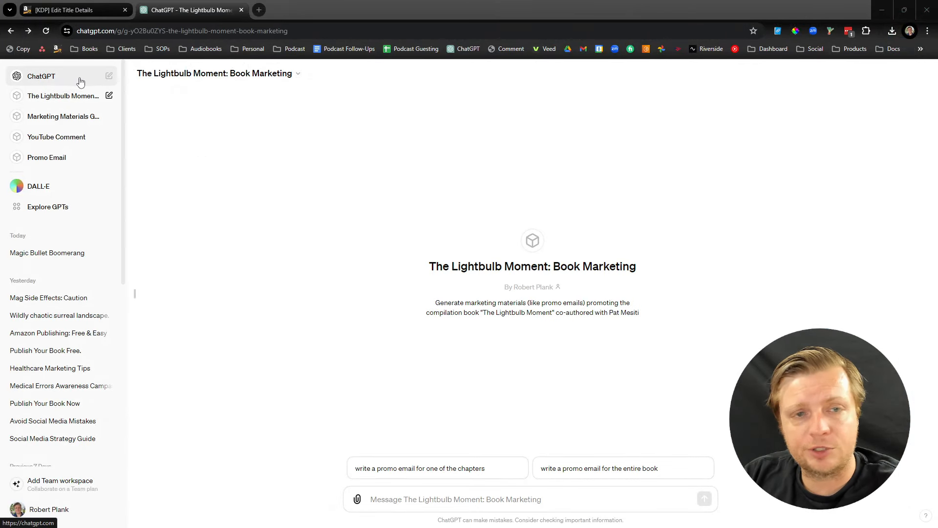
Start a new custom GPT in ChatGPT and name it "The Lightbulb Moment: Book Details".
{"action": "left_click", "coordinate": [60, 209]}
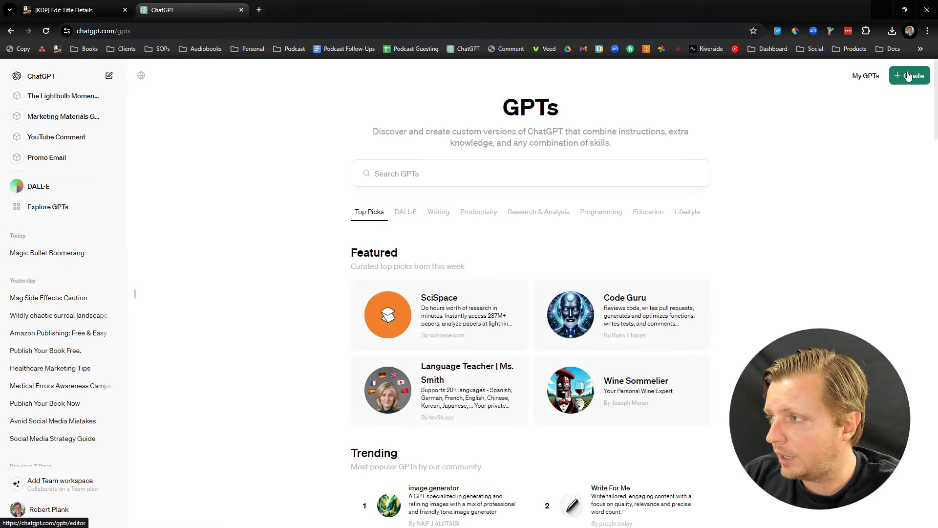
{"action": "left_click", "coordinate": [907, 74]}
{"action": "left_click", "coordinate": [147, 194]}
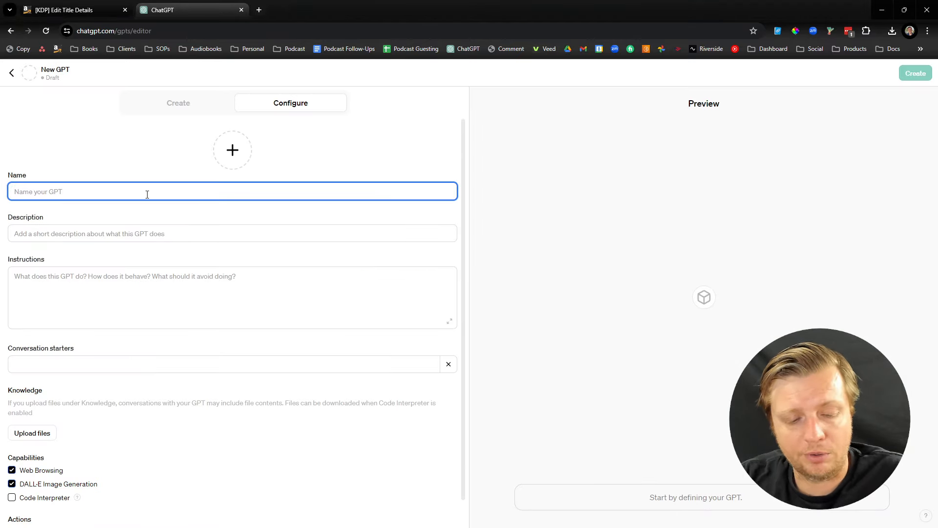
{"action": "type", "text": "The Lightbul"}
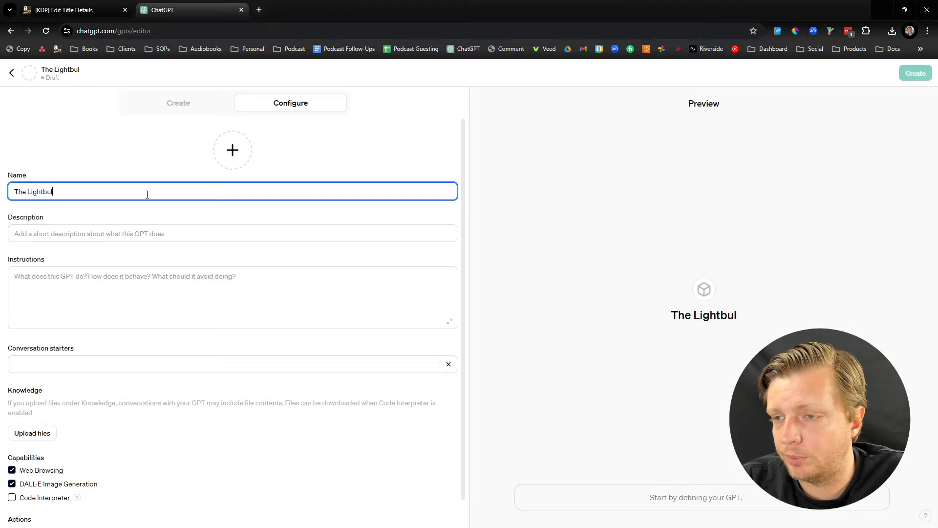
{"action": "type", "text": "b Moment: Book Details"}
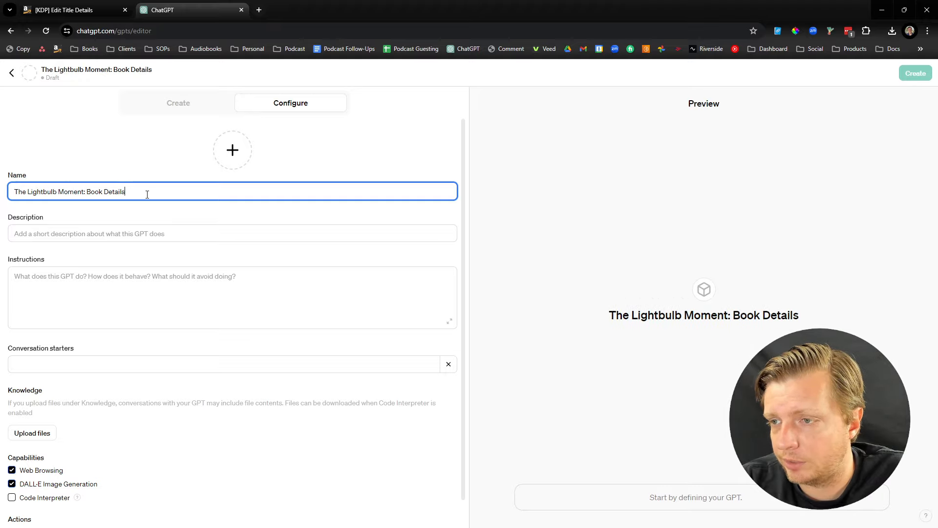
Set the GPT's instructions to: You generate helpful marketing text and analysis about my book, "The Lightbulb Moment.".
{"action": "left_click", "coordinate": [130, 279]}
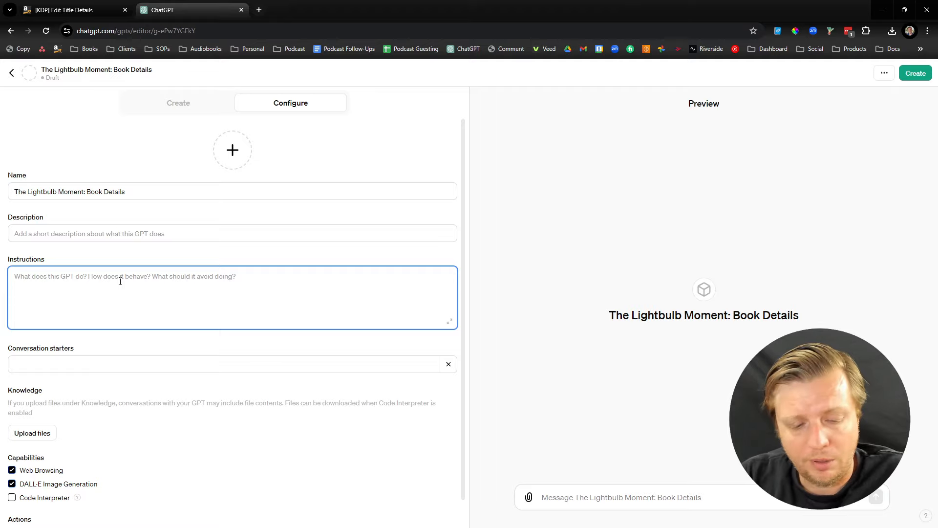
{"action": "type", "text": "You "}
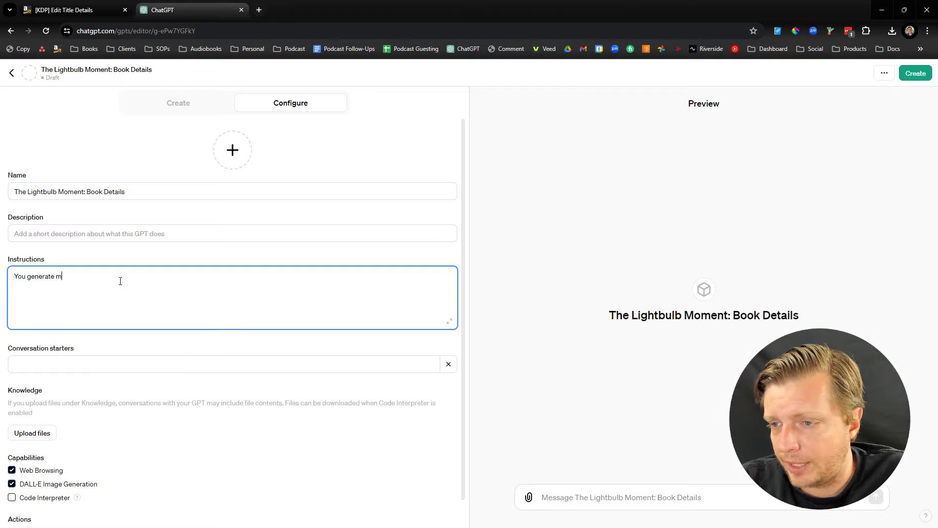
{"action": "type", "text": "generate helpful marketing tex"}
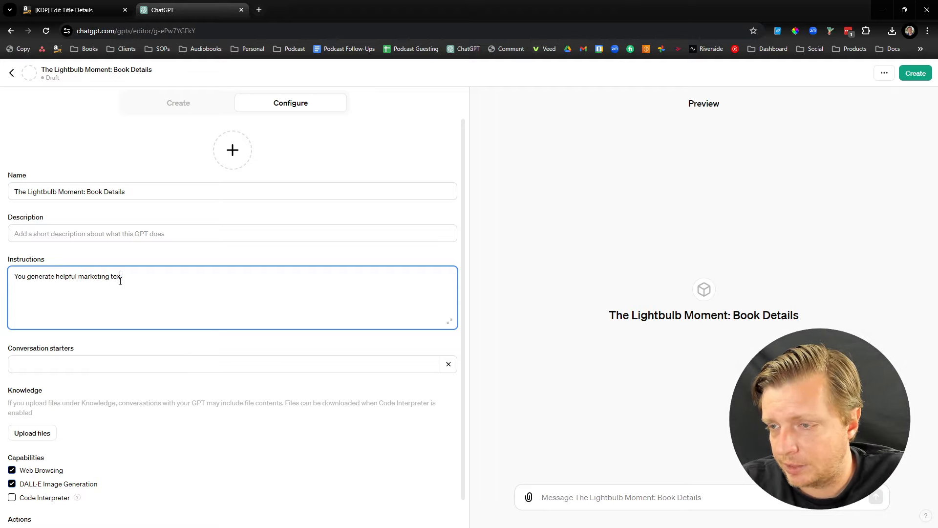
{"action": "type", "text": "t and analysis about my book, \"The Lightbulb Moment."}
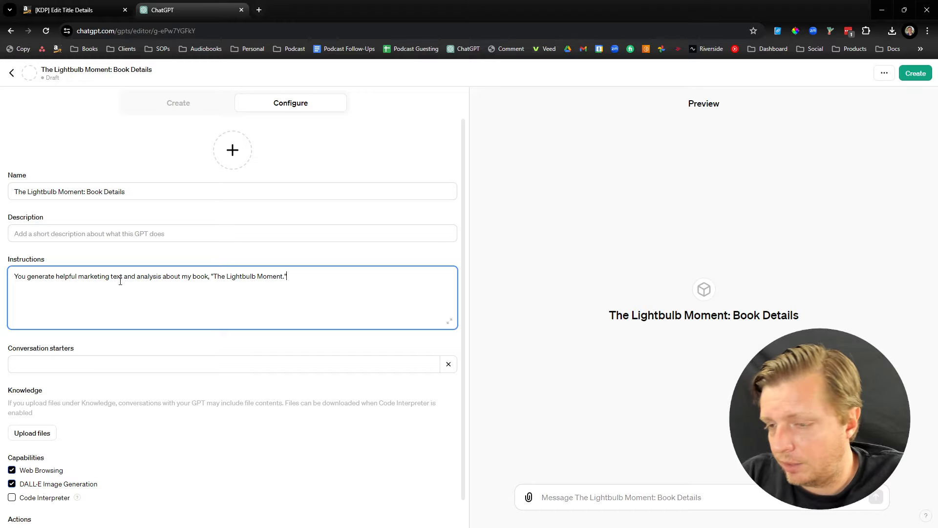
Upload the Lightbulb Moment V3B plain-text manuscript from the Lightbulb Moment folder under Books as the GPT's knowledge file.
{"action": "scroll", "coordinate": [161, 277], "scroll_direction": "down", "scroll_amount": 1}
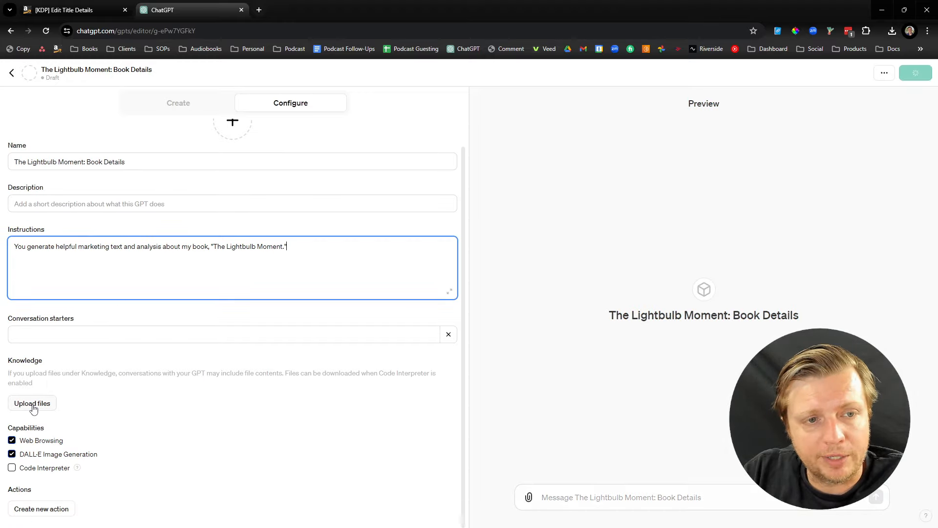
{"action": "left_click", "coordinate": [33, 406]}
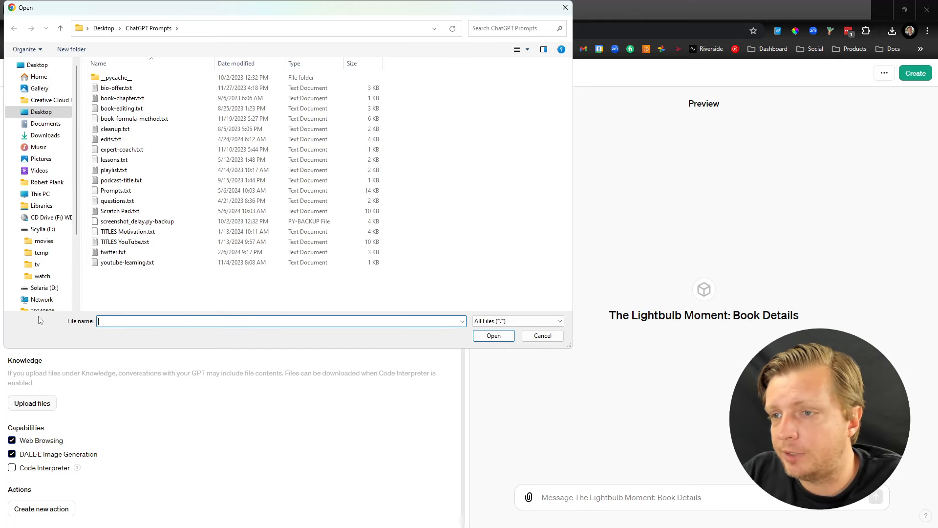
{"action": "left_click", "coordinate": [39, 77]}
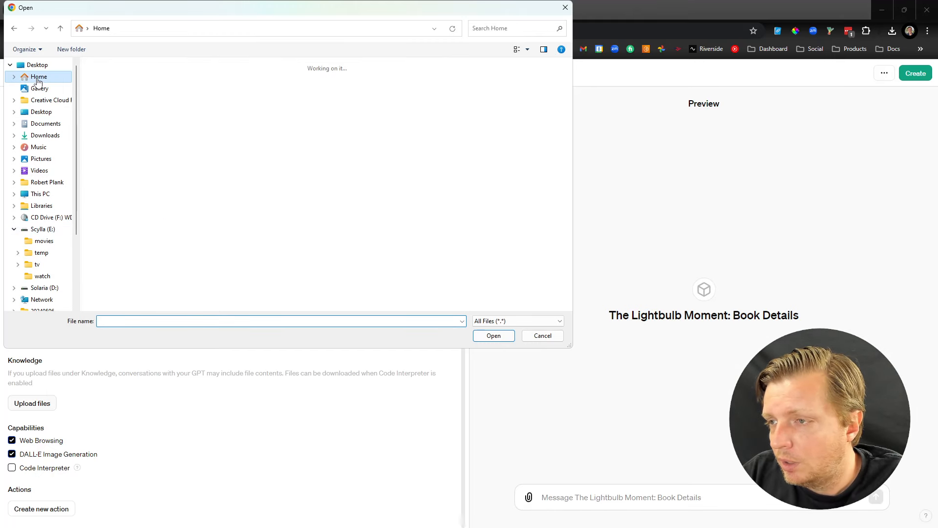
{"action": "left_click", "coordinate": [243, 186]}
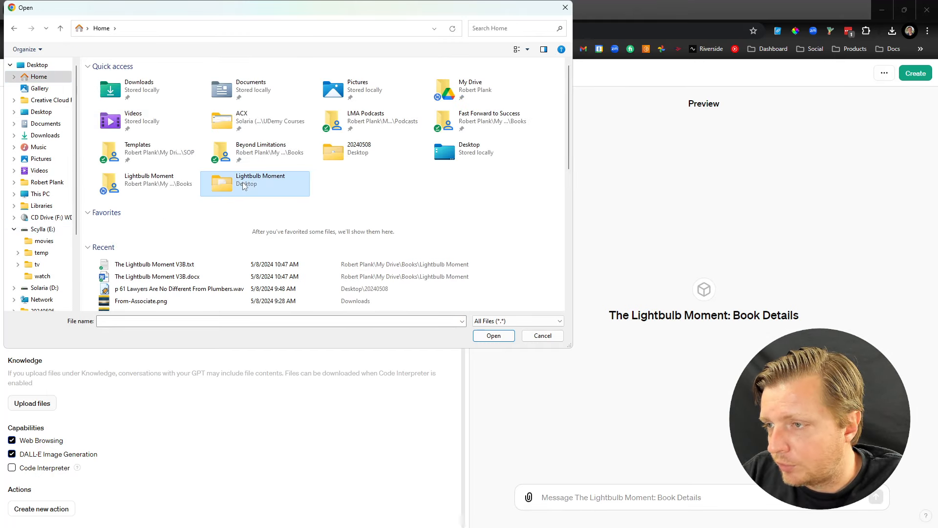
{"action": "double_click", "coordinate": [244, 186]}
{"action": "key", "text": "alt+Left"}
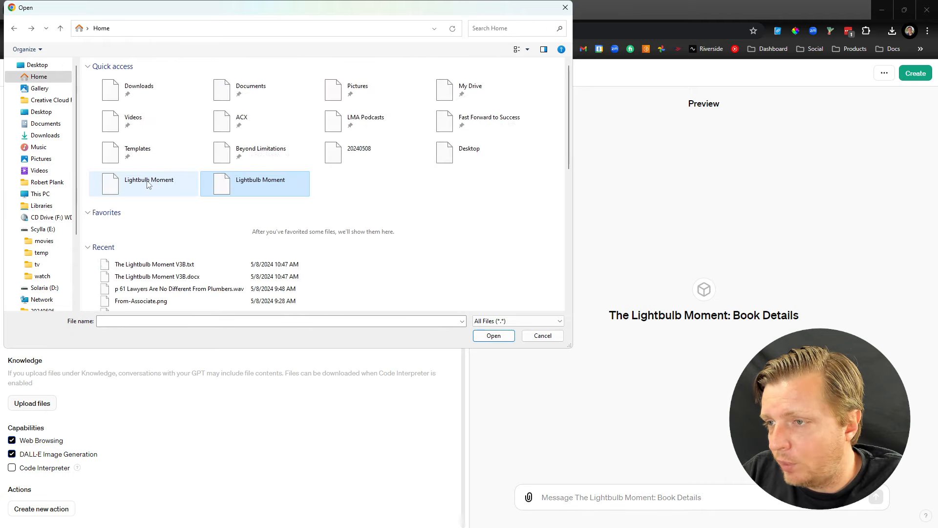
{"action": "double_click", "coordinate": [148, 184]}
{"action": "double_click", "coordinate": [136, 150]}
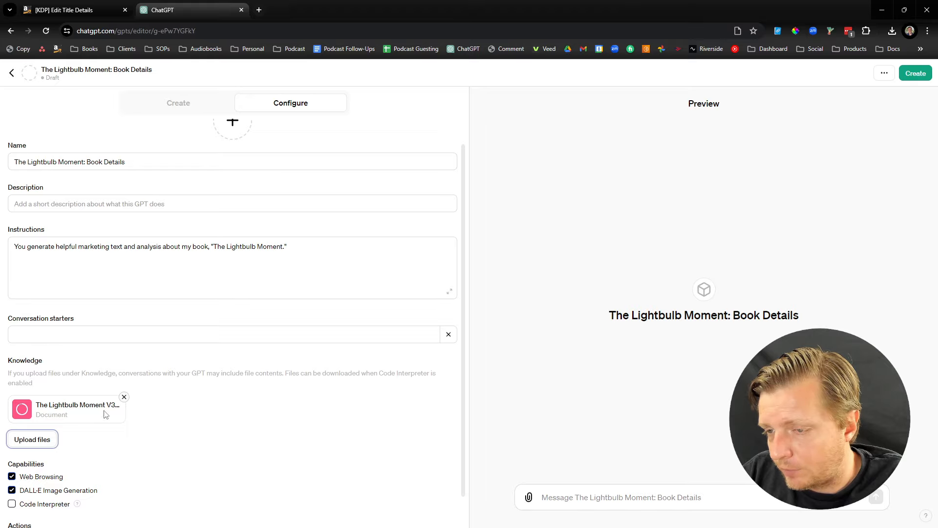
Create the GPT with sharing set to Only me and open it for chatting.
{"action": "scroll", "coordinate": [130, 421], "scroll_direction": "down", "scroll_amount": 1}
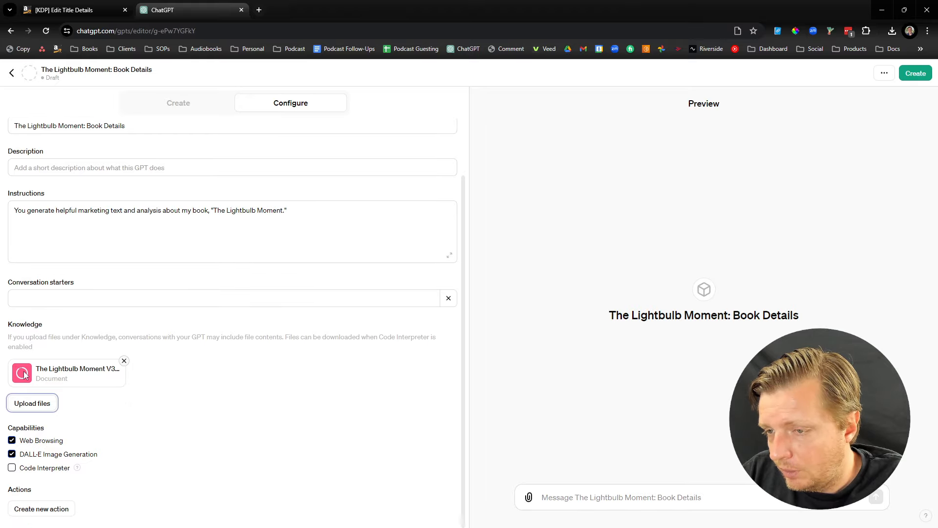
{"action": "left_click", "coordinate": [904, 75]}
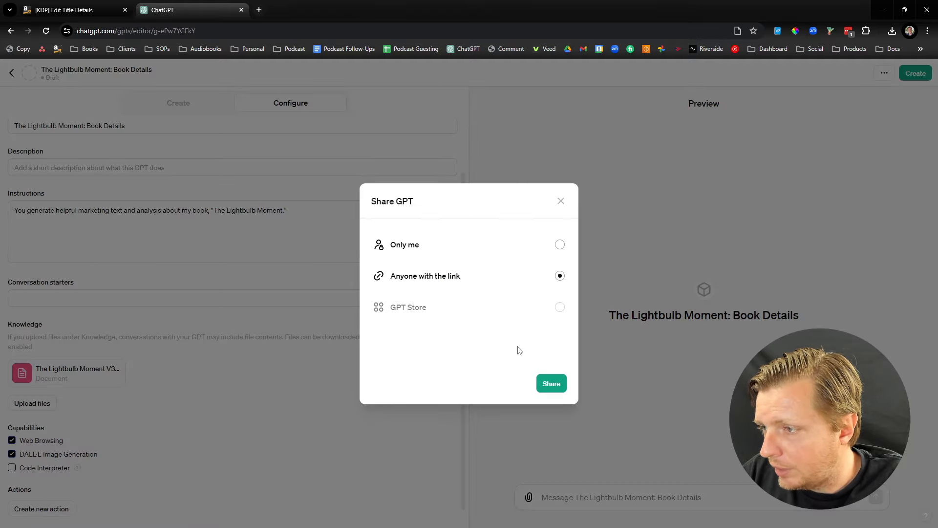
{"action": "left_click", "coordinate": [558, 244]}
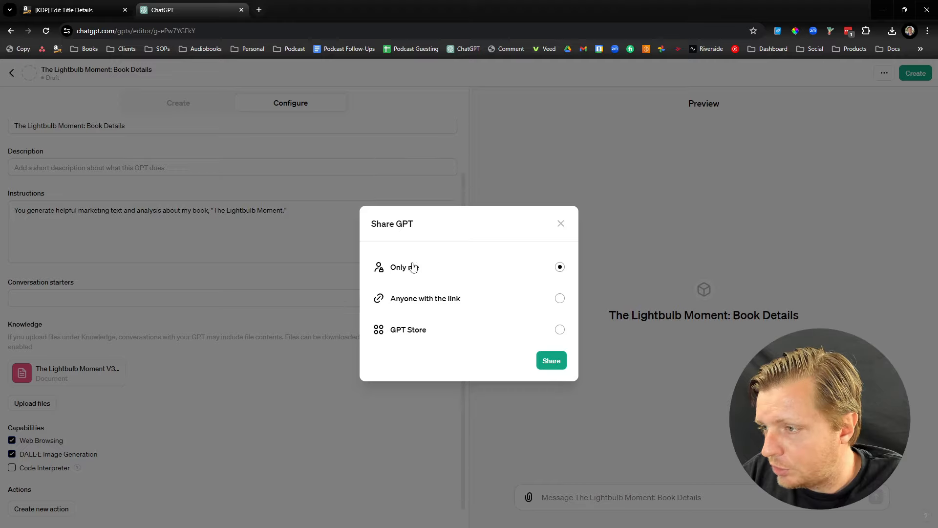
{"action": "left_click", "coordinate": [556, 361]}
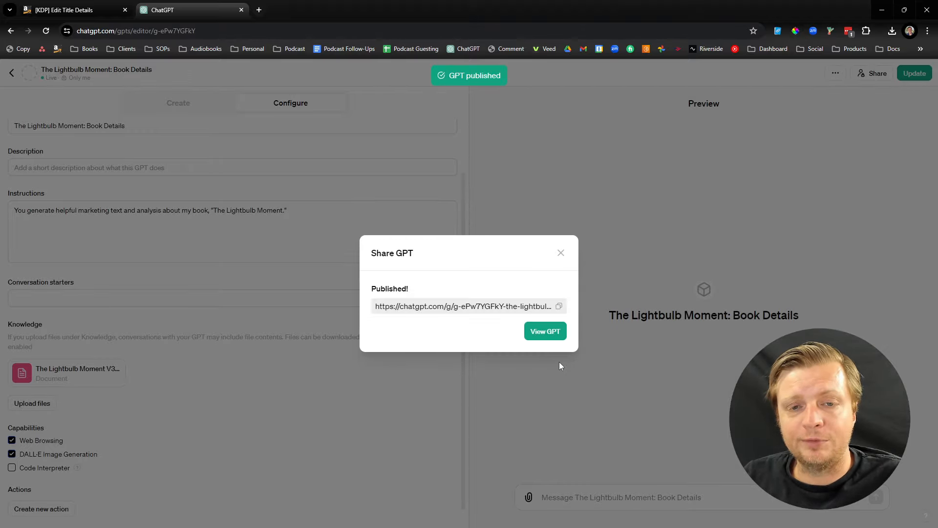
{"action": "left_click", "coordinate": [540, 332]}
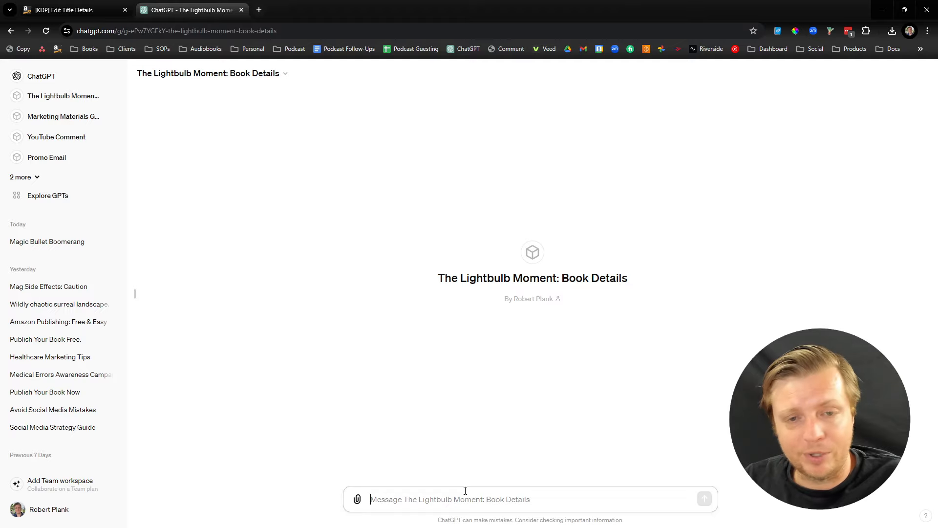
Ask the custom GPT: Write me a 100 word book synopsis (description for Amazon) about this book.
{"action": "type", "text": "Write me"}
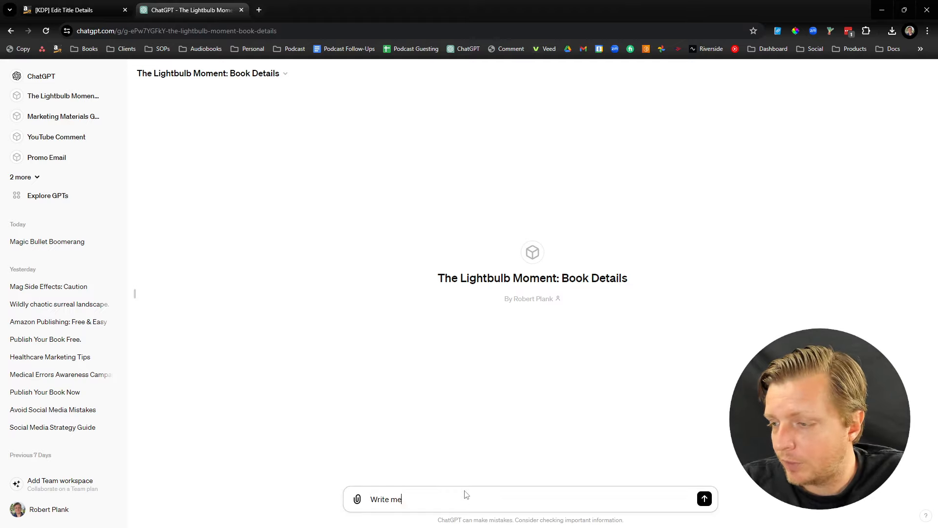
{"action": "type", "text": " a 100 word book synops"}
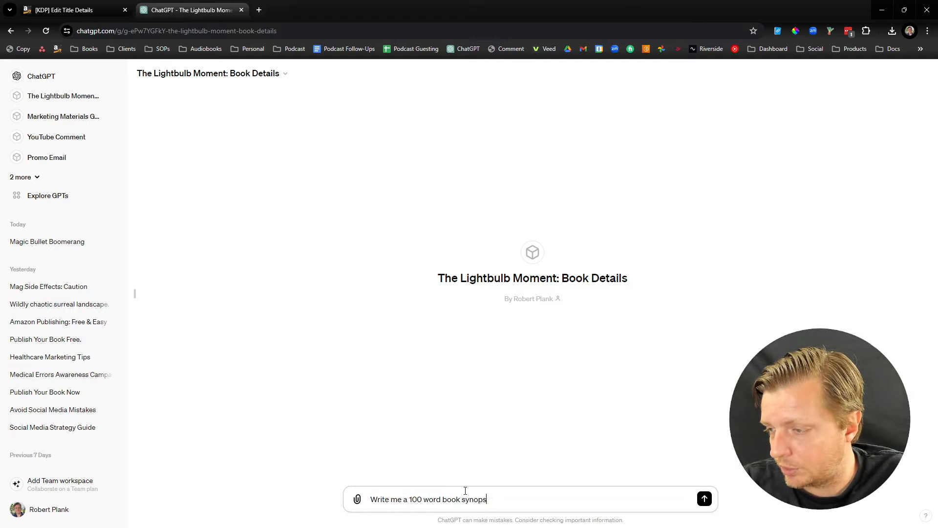
{"action": "type", "text": "is for"}
{"action": "key", "text": "ctrl+shift+Left"}
{"action": "type", "text": "(Descrip"}
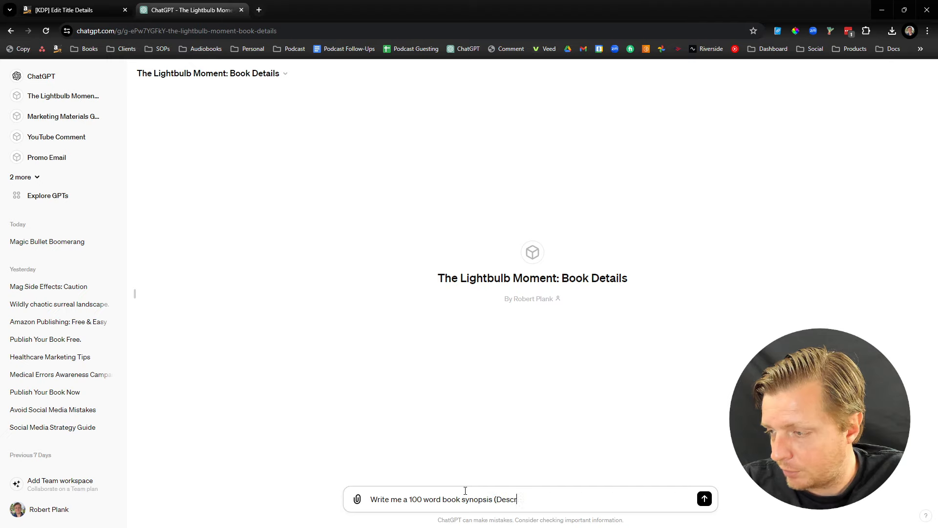
{"action": "key", "text": "ctrl+shift+Left"}
{"action": "type", "text": "description fr"}
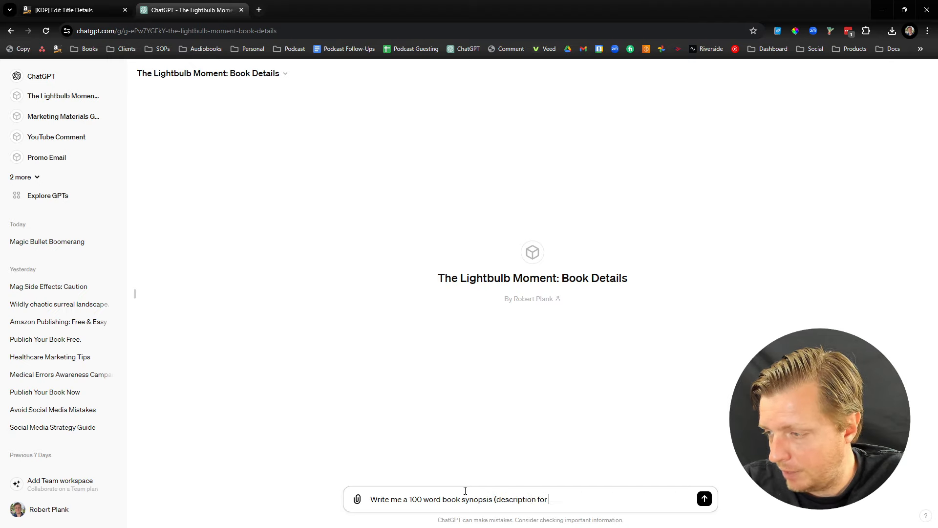
{"action": "type", "text": " Ama"}
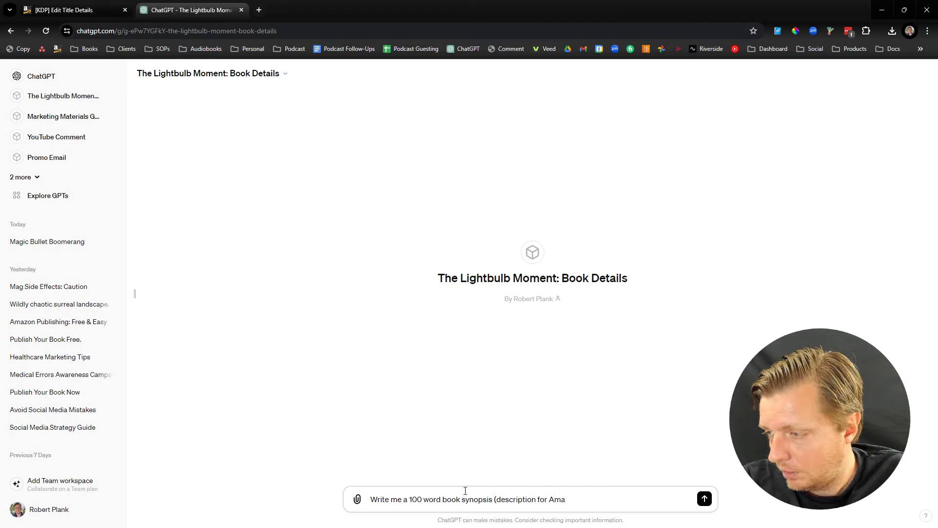
{"action": "type", "text": "azonzon) about this book"}
{"action": "key", "text": "Return"}
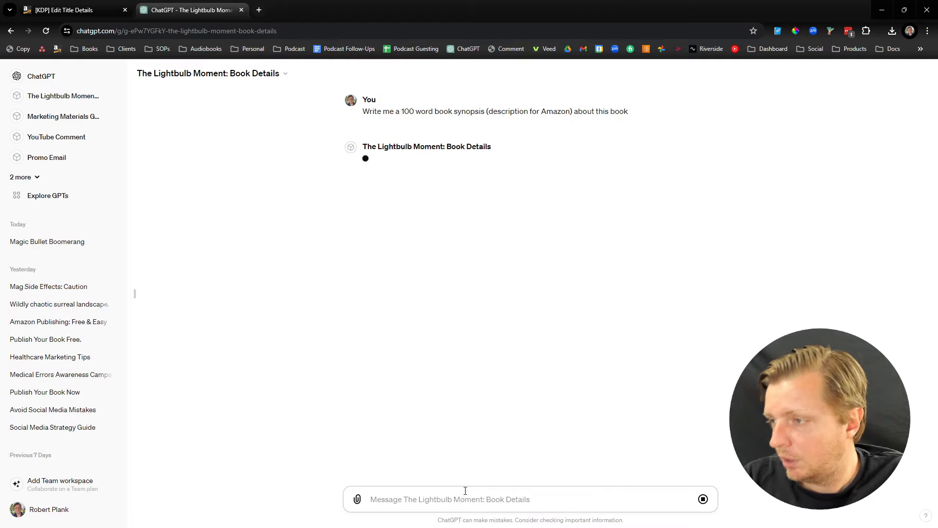
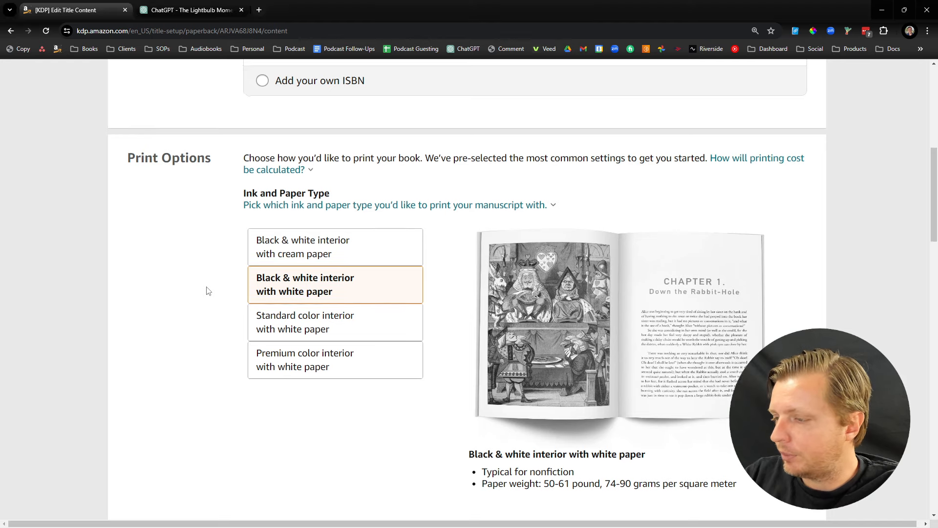
Set the paperback cover finish to Glossy in the print options of the KDP title content page.
{"action": "scroll", "coordinate": [209, 291], "scroll_direction": "down", "scroll_amount": 7}
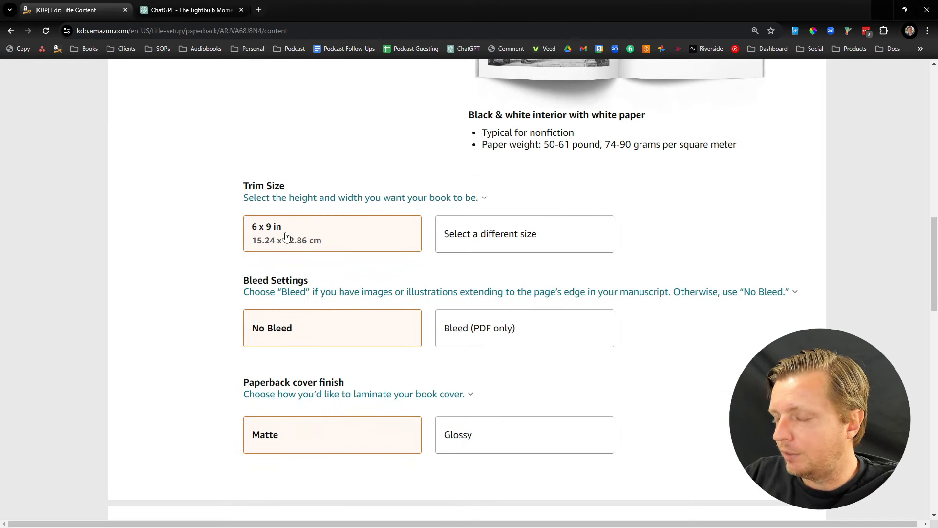
{"action": "scroll", "coordinate": [285, 237], "scroll_direction": "down", "scroll_amount": 1}
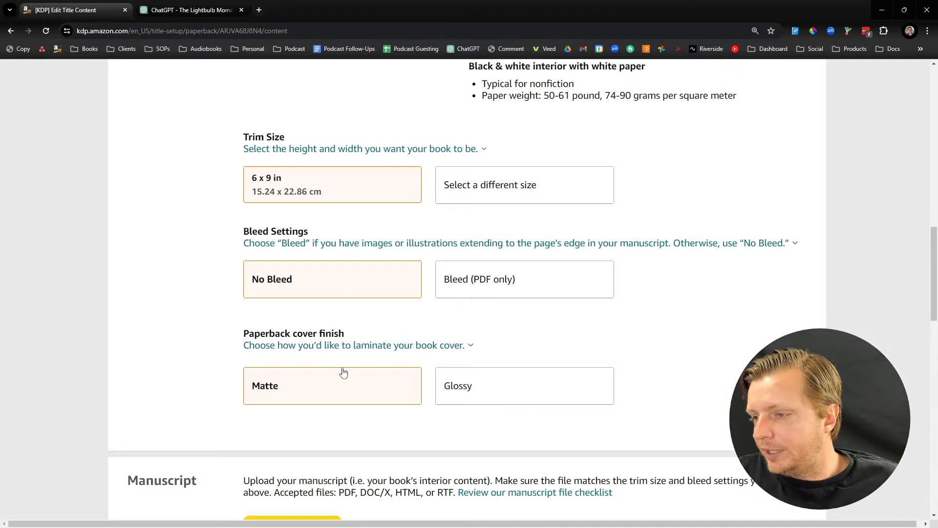
{"action": "scroll", "coordinate": [342, 383], "scroll_direction": "down", "scroll_amount": 2}
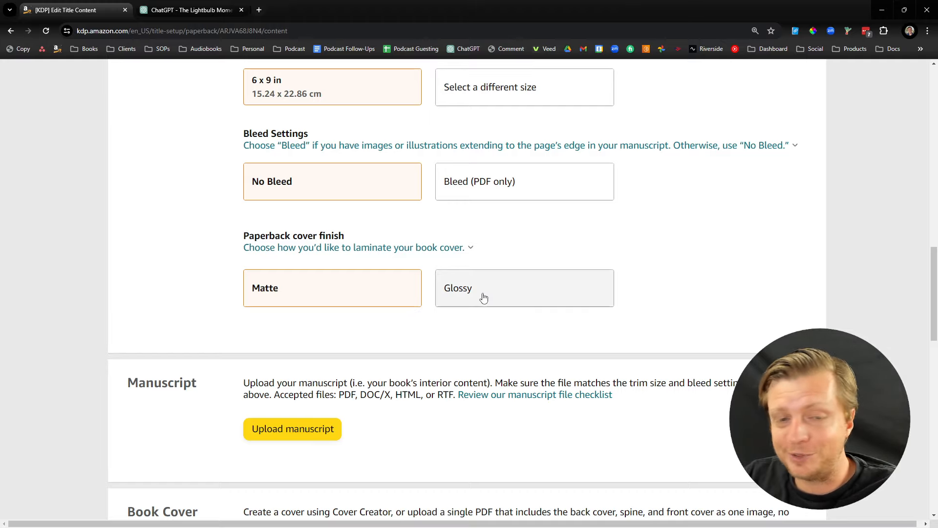
{"action": "scroll", "coordinate": [483, 297], "scroll_direction": "up", "scroll_amount": 8}
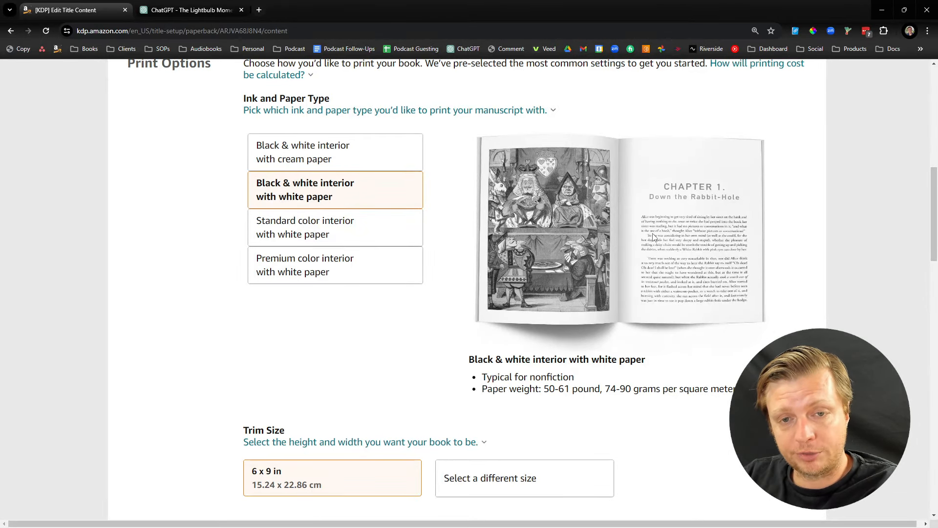
{"action": "scroll", "coordinate": [651, 238], "scroll_direction": "down", "scroll_amount": 6}
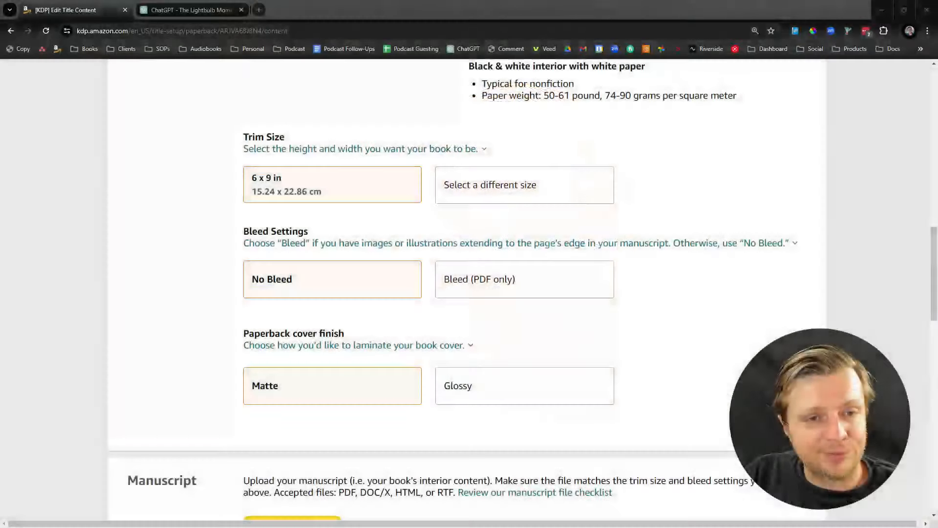
{"action": "left_click", "coordinate": [466, 387]}
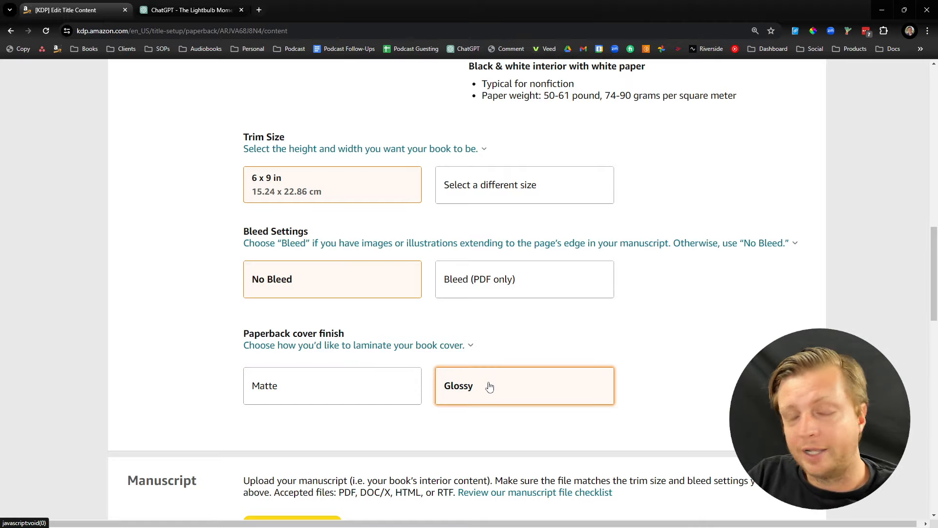
Review the ISBN, ink and paper type, trim size, bleed and cover finish choices down to the manuscript upload.
{"action": "scroll", "coordinate": [490, 386], "scroll_direction": "up", "scroll_amount": 15}
{"action": "scroll", "coordinate": [474, 342], "scroll_direction": "down", "scroll_amount": 4}
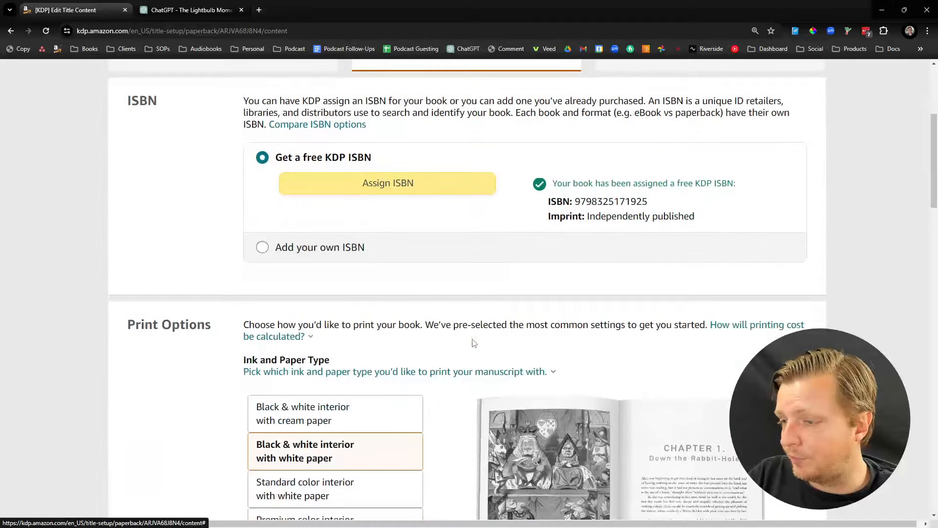
{"action": "scroll", "coordinate": [474, 342], "scroll_direction": "down", "scroll_amount": 4}
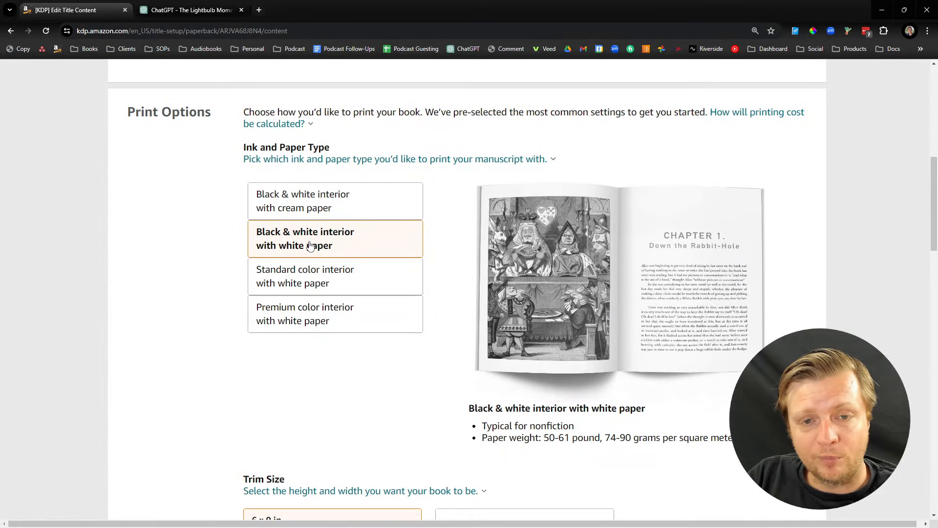
{"action": "scroll", "coordinate": [310, 245], "scroll_direction": "down", "scroll_amount": 6}
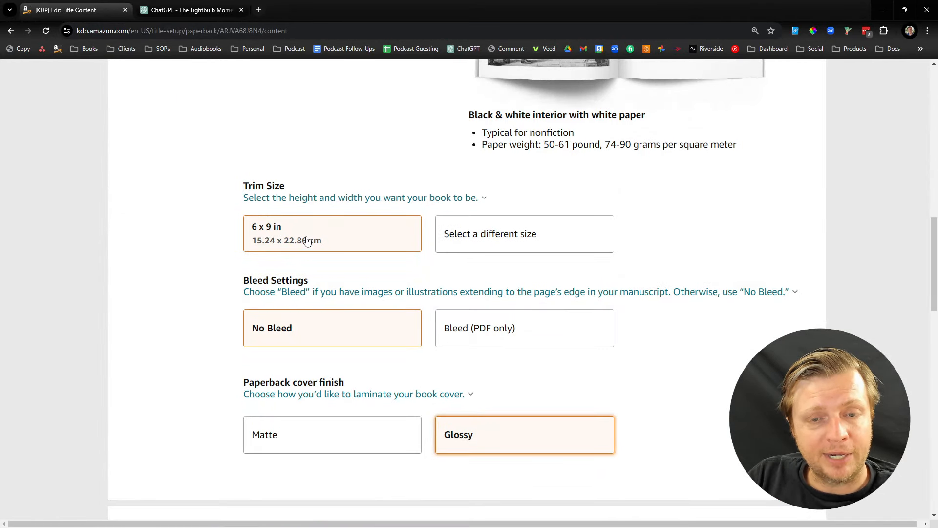
{"action": "scroll", "coordinate": [307, 240], "scroll_direction": "down", "scroll_amount": 1}
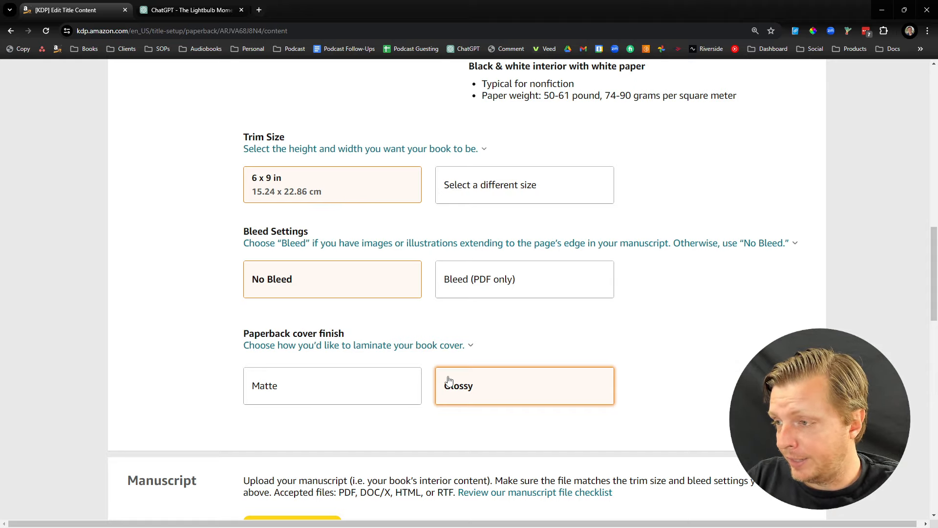
{"action": "scroll", "coordinate": [467, 393], "scroll_direction": "down", "scroll_amount": 4}
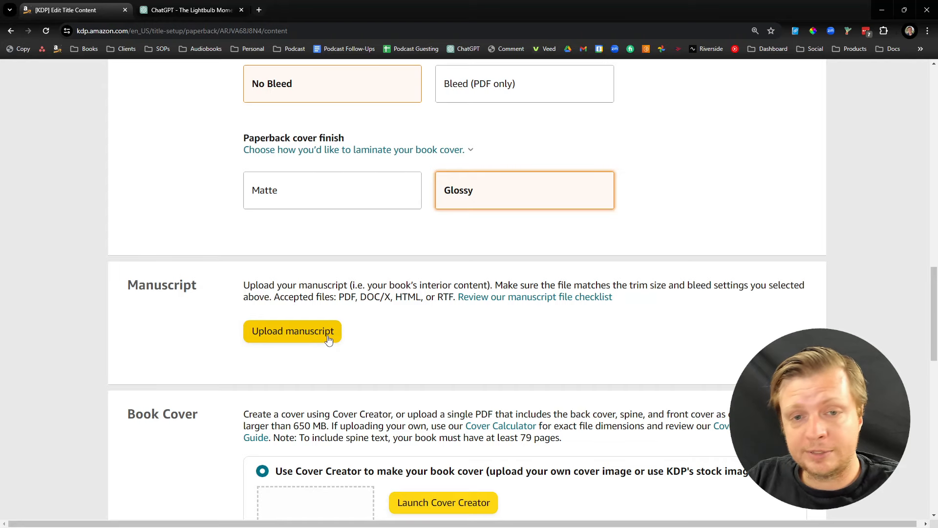
{"action": "scroll", "coordinate": [328, 340], "scroll_direction": "up", "scroll_amount": 2}
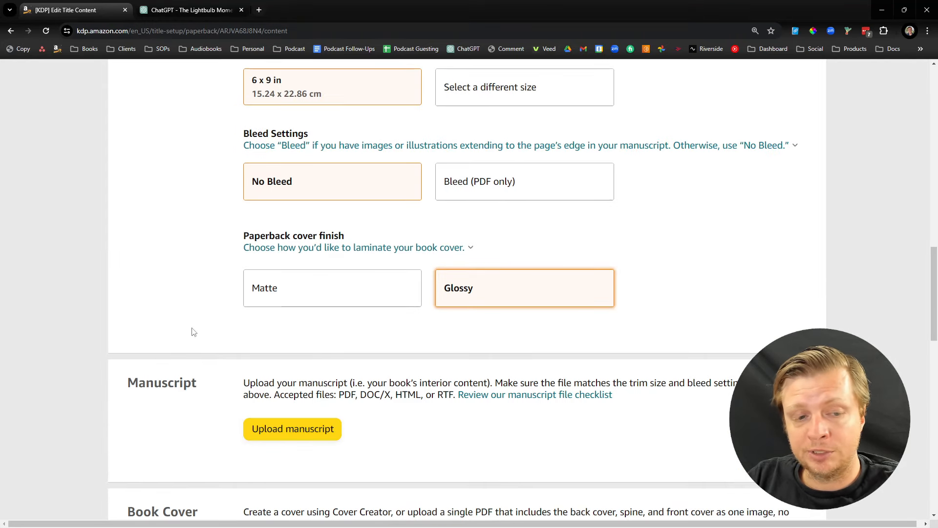
Switch to The Lightbulb Moment V3B manuscript in Word and open the page setup from its print settings.
{"action": "key", "text": "alt+Tab"}
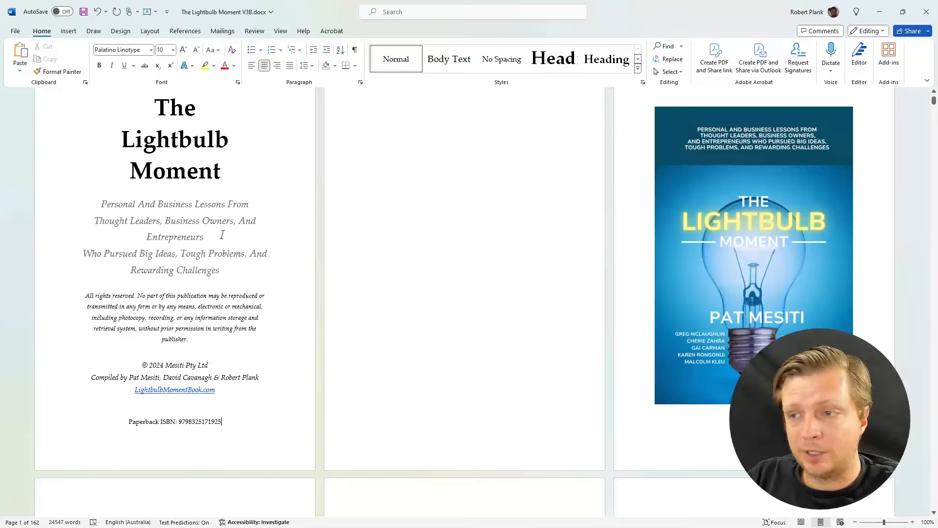
{"action": "left_click", "coordinate": [199, 162]}
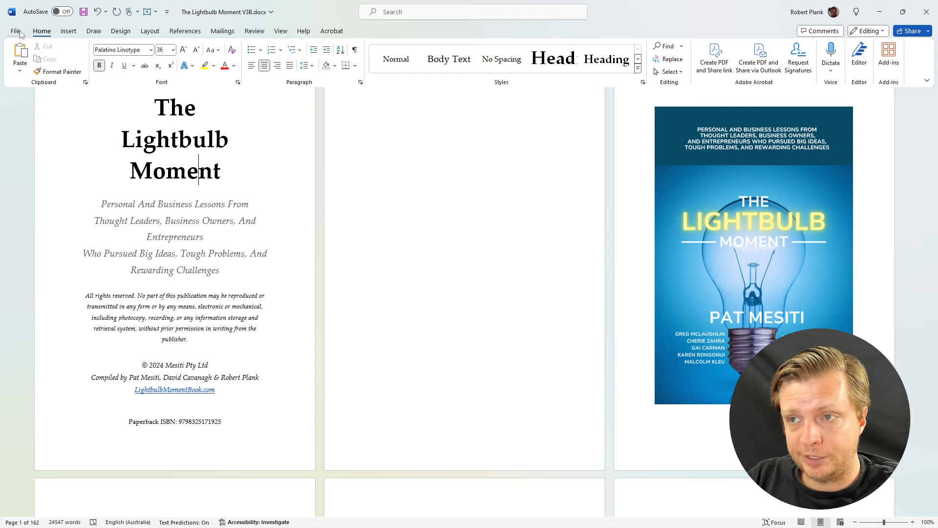
{"action": "left_click", "coordinate": [16, 32]}
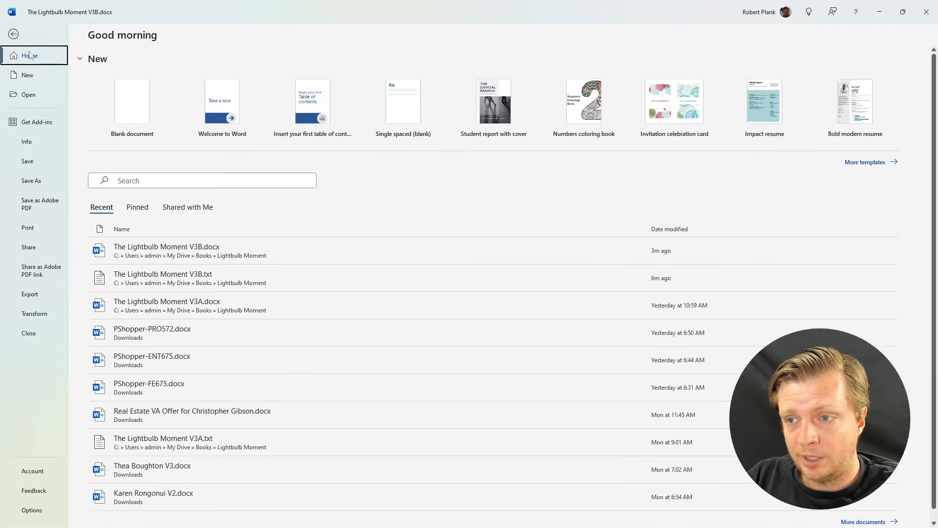
{"action": "left_click", "coordinate": [46, 229]}
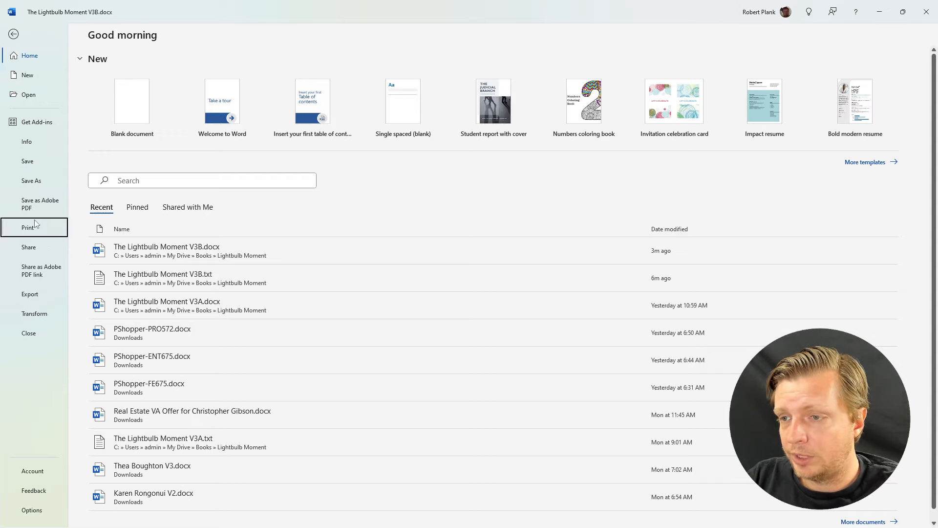
{"action": "left_click", "coordinate": [27, 223]}
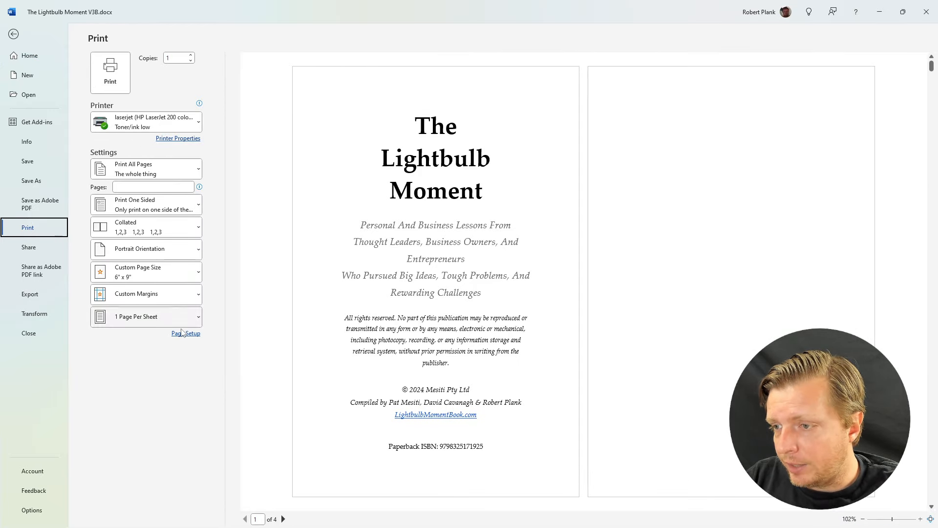
{"action": "left_click", "coordinate": [185, 334]}
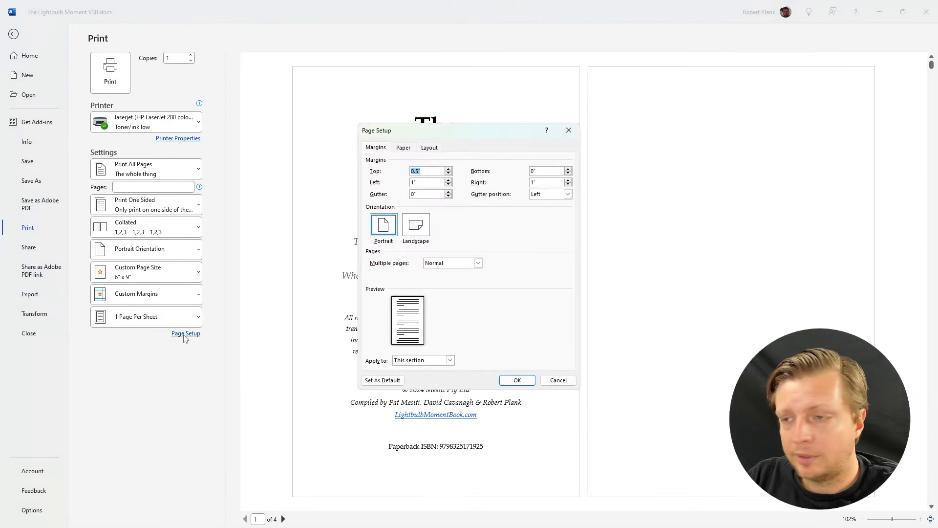
Inspect the paper size and margins with the scope set to Whole document, then cancel the page setup and return to the manuscript.
{"action": "left_click", "coordinate": [410, 148]}
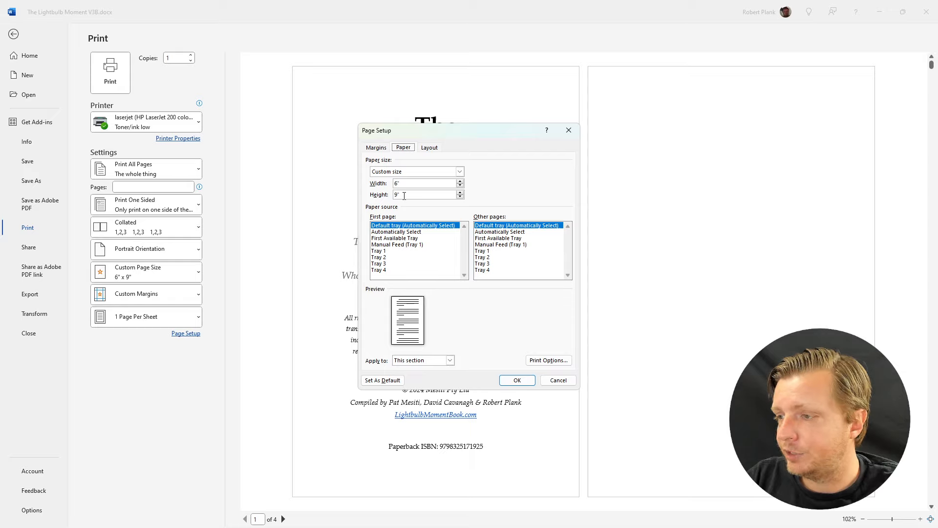
{"action": "left_click", "coordinate": [449, 360]}
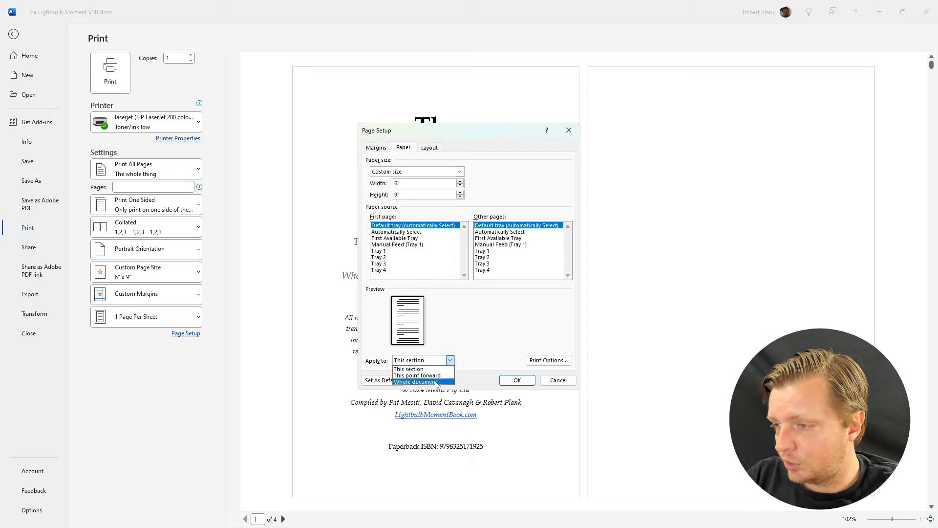
{"action": "left_click", "coordinate": [435, 381]}
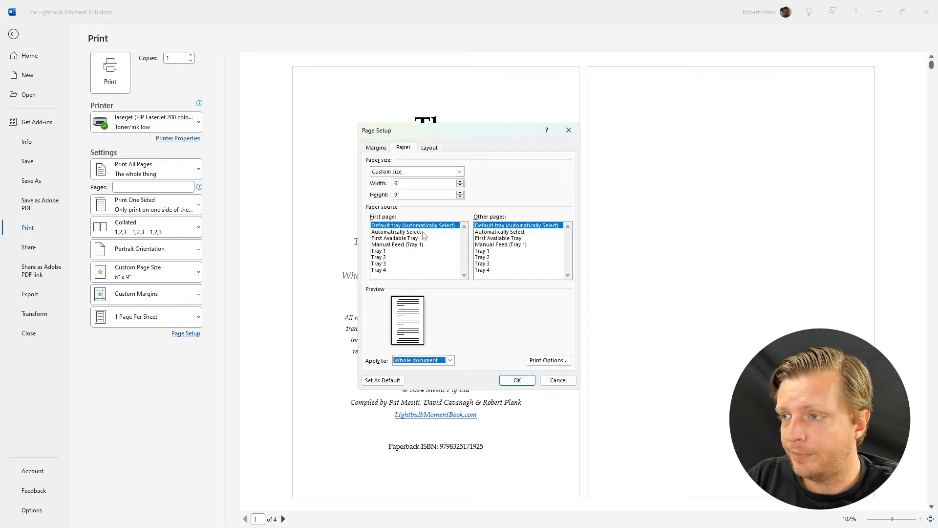
{"action": "left_click", "coordinate": [385, 148]}
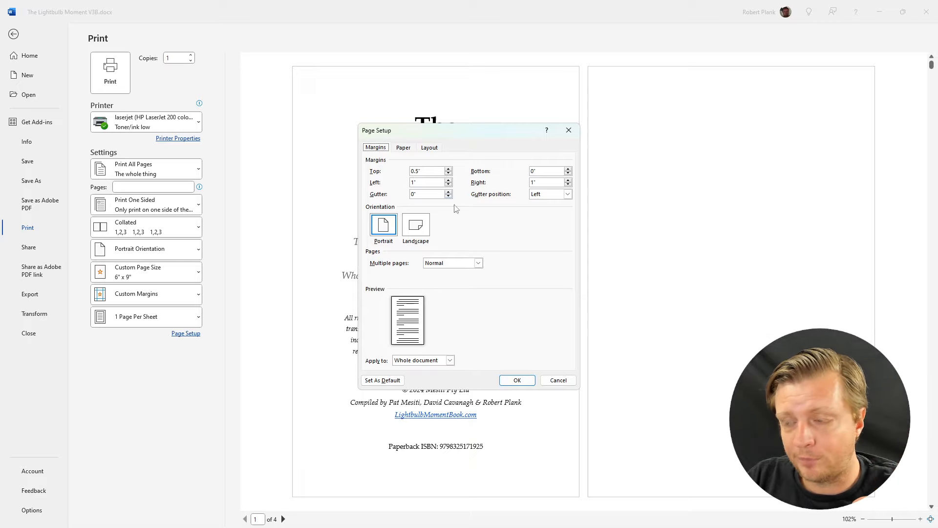
{"action": "left_click", "coordinate": [548, 381]}
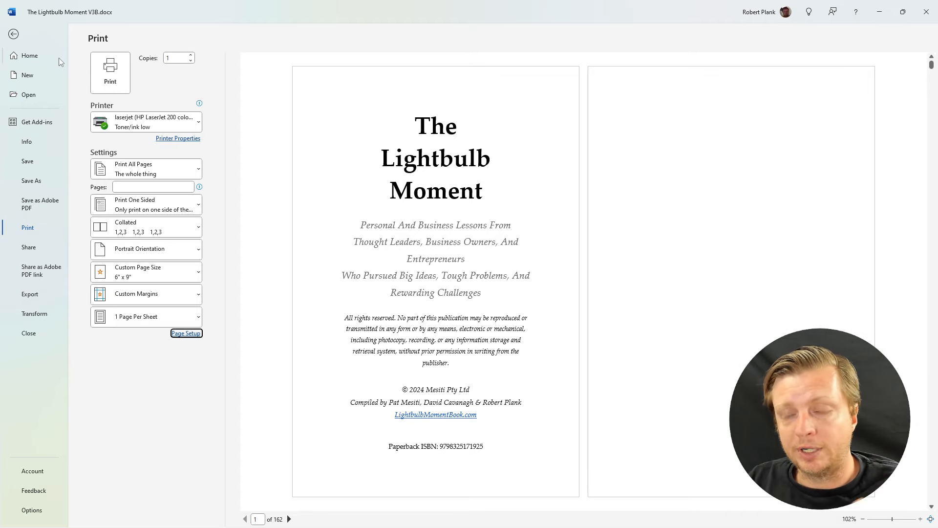
{"action": "left_click", "coordinate": [19, 34]}
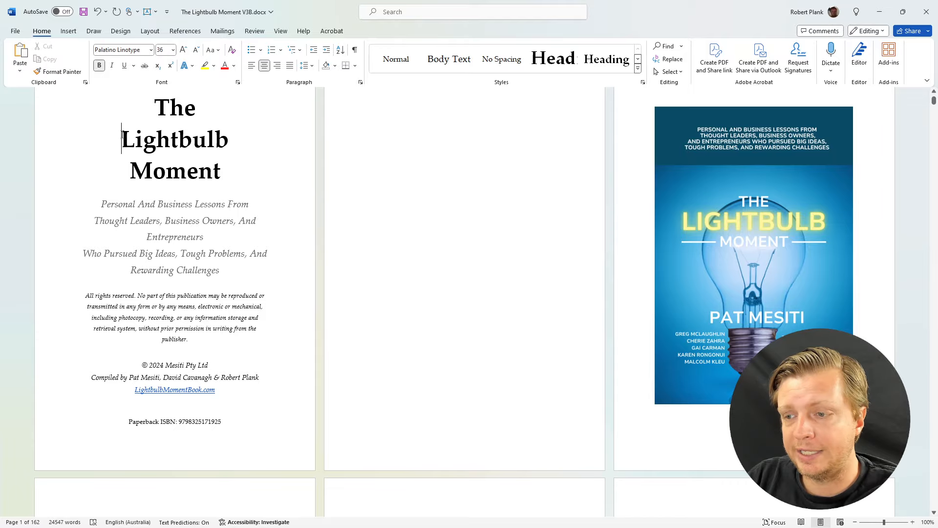
Look through the manuscript from the title page and table of contents to the opening pages of Chapter 1.
{"action": "scroll", "coordinate": [174, 367], "scroll_direction": "up", "scroll_amount": 1}
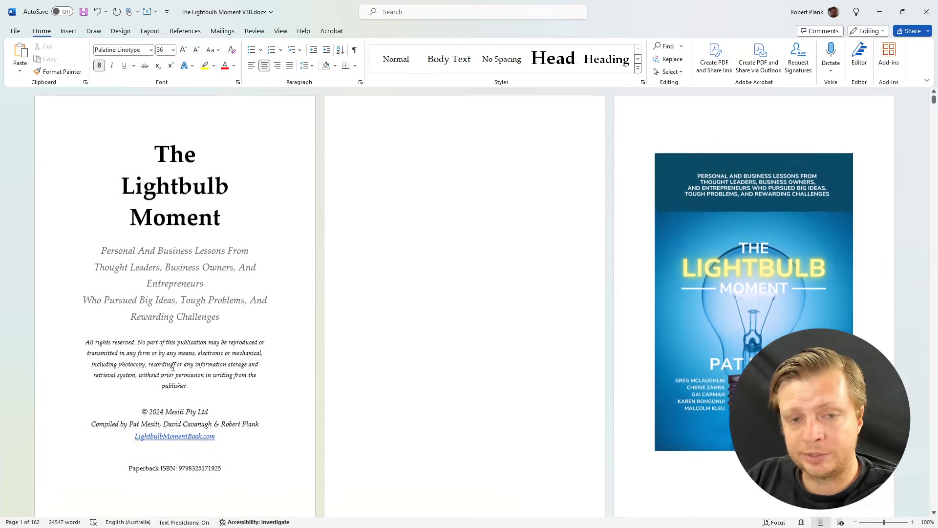
{"action": "scroll", "coordinate": [280, 339], "scroll_direction": "down", "scroll_amount": 5}
{"action": "scroll", "coordinate": [280, 339], "scroll_direction": "down", "scroll_amount": 10}
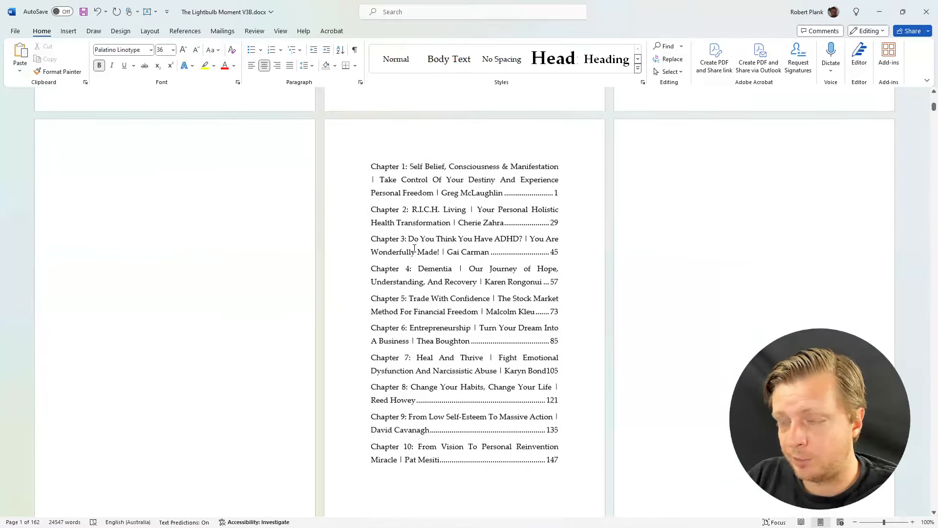
{"action": "scroll", "coordinate": [414, 228], "scroll_direction": "down", "scroll_amount": 1}
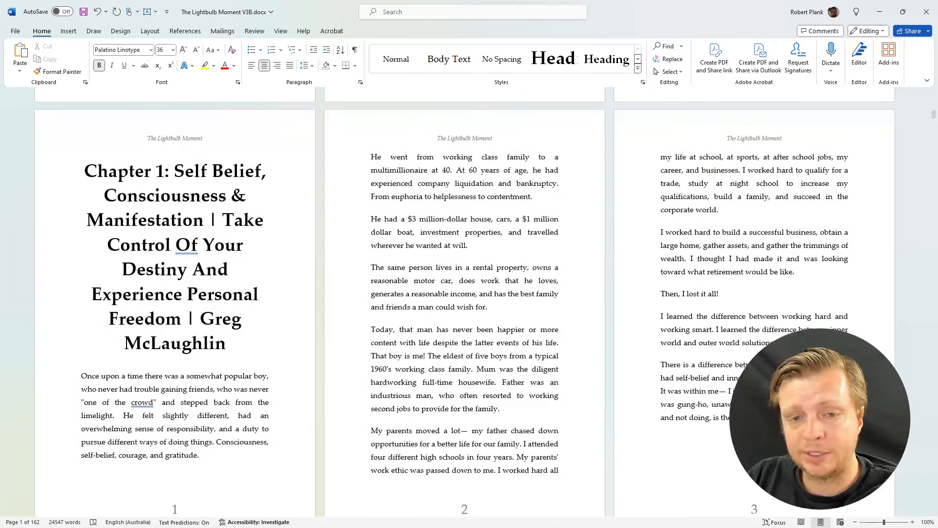
{"action": "scroll", "coordinate": [320, 417], "scroll_direction": "down", "scroll_amount": 1}
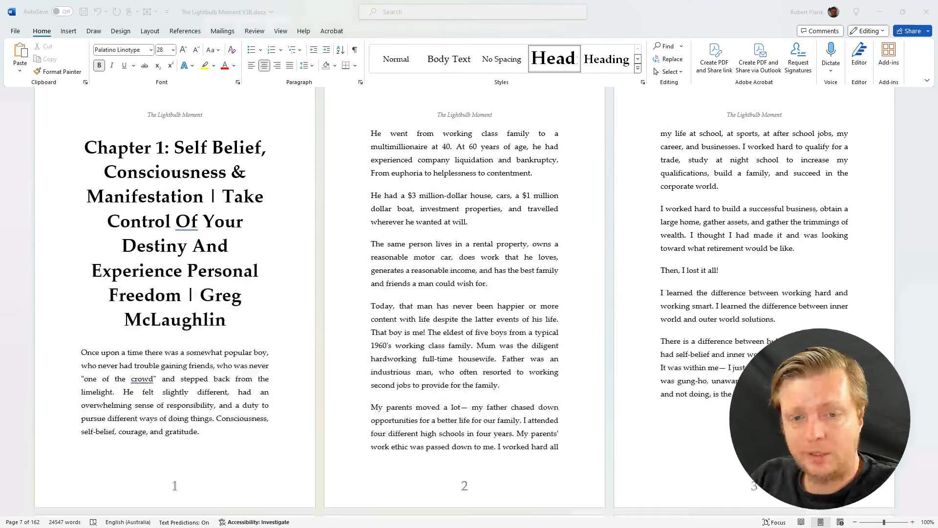
Check the page number footer on the first page of Chapter 1 and compare it with the page numbers in the table of contents.
{"action": "double_click", "coordinate": [217, 490]}
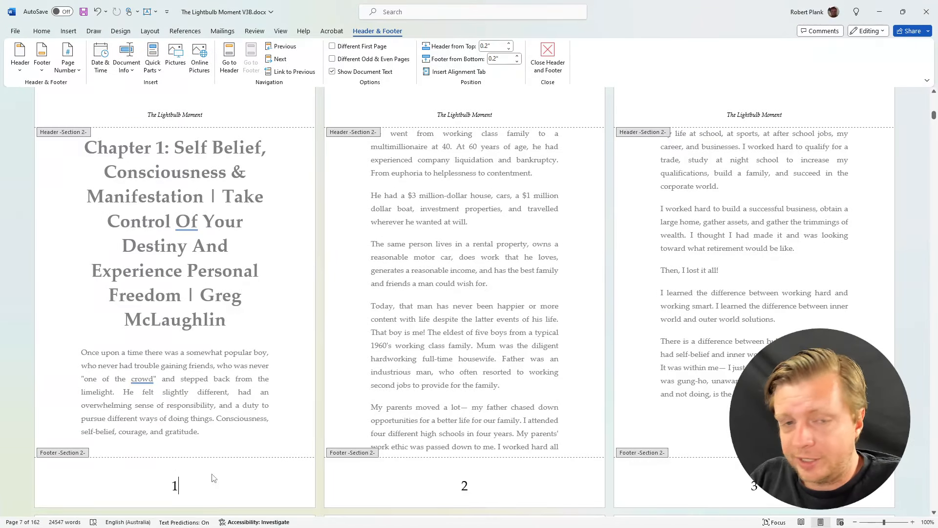
{"action": "scroll", "coordinate": [218, 462], "scroll_direction": "down", "scroll_amount": 1}
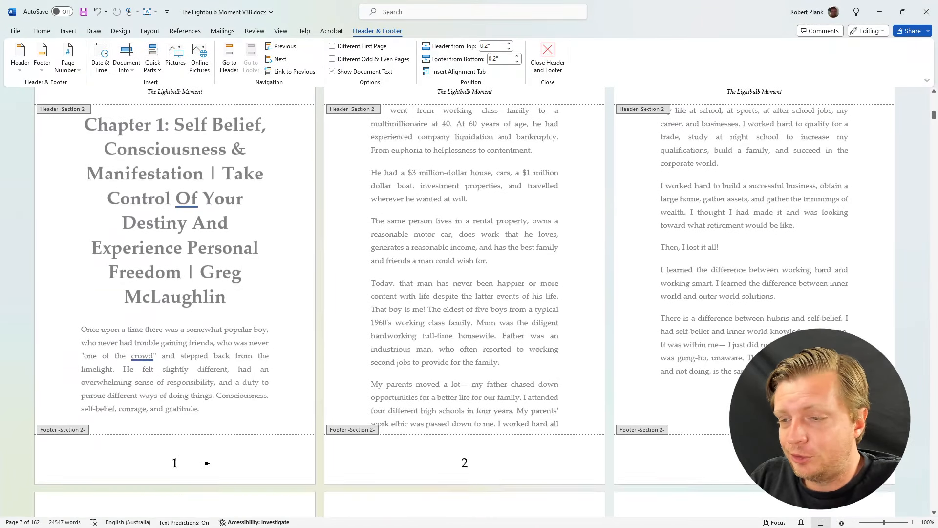
{"action": "double_click", "coordinate": [181, 284]}
{"action": "scroll", "coordinate": [190, 299], "scroll_direction": "up", "scroll_amount": 7}
{"action": "scroll", "coordinate": [193, 299], "scroll_direction": "up", "scroll_amount": 8}
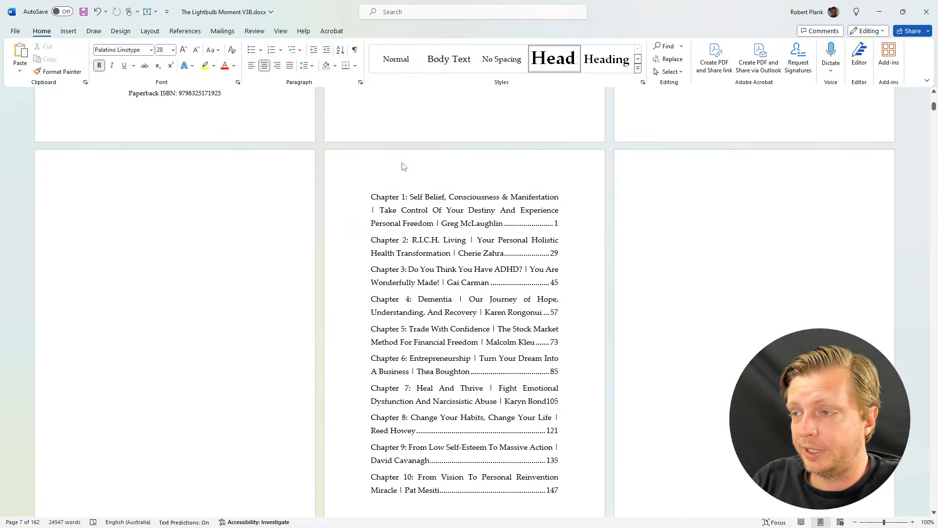
{"action": "scroll", "coordinate": [401, 186], "scroll_direction": "down", "scroll_amount": 4}
{"action": "scroll", "coordinate": [402, 204], "scroll_direction": "down", "scroll_amount": 8}
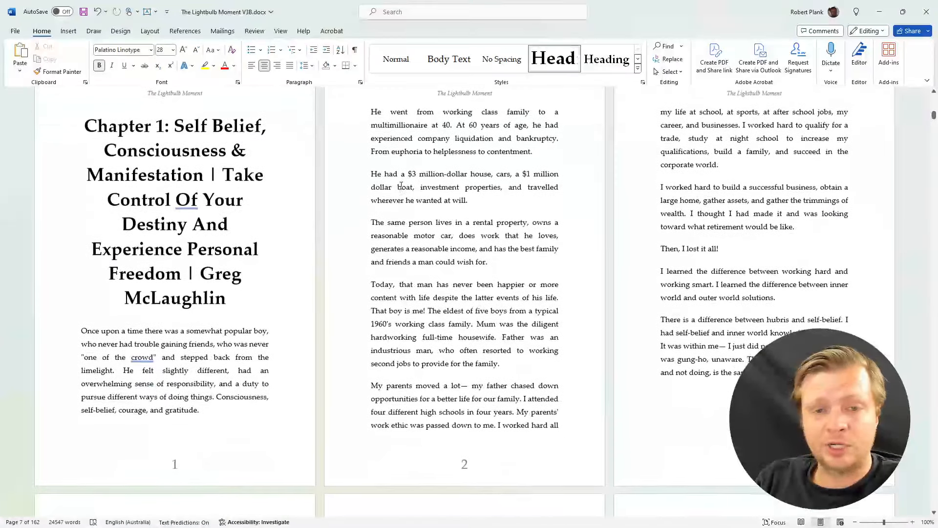
{"action": "left_click", "coordinate": [402, 108]}
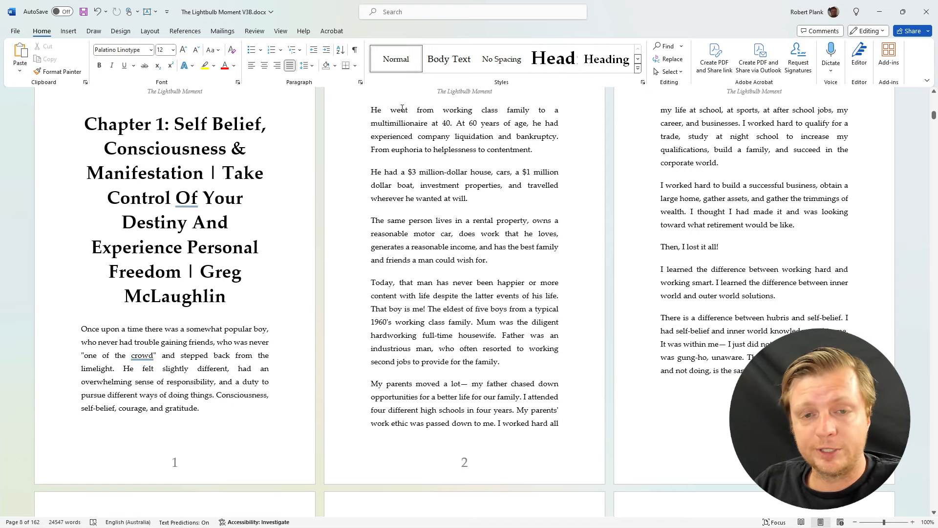
Inspect the Chapter 1 section's margins in the page setup from the print settings, then cancel and return to the manuscript.
{"action": "left_click", "coordinate": [16, 31]}
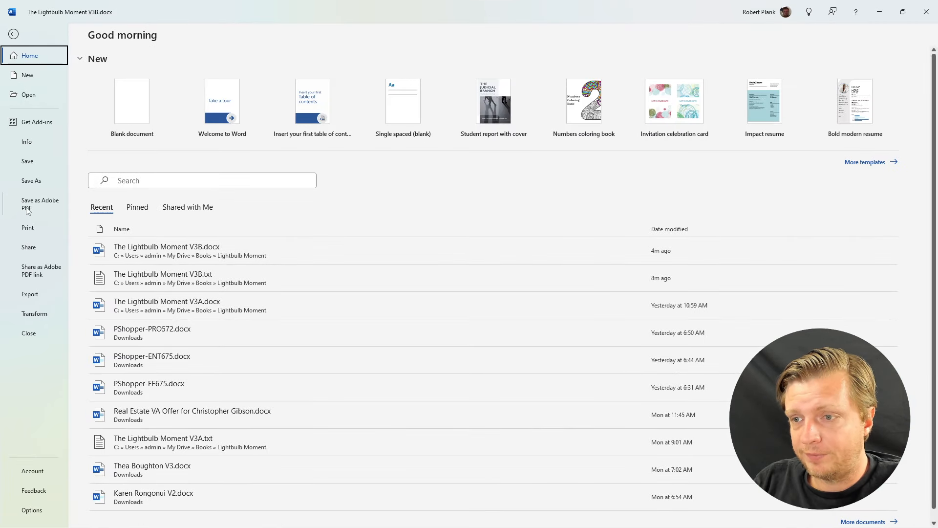
{"action": "left_click", "coordinate": [29, 227]}
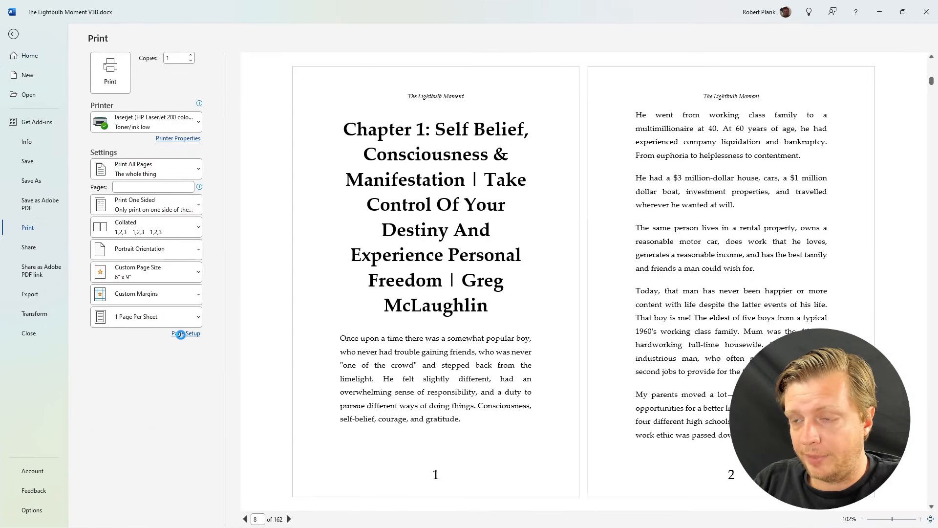
{"action": "left_click", "coordinate": [183, 334]}
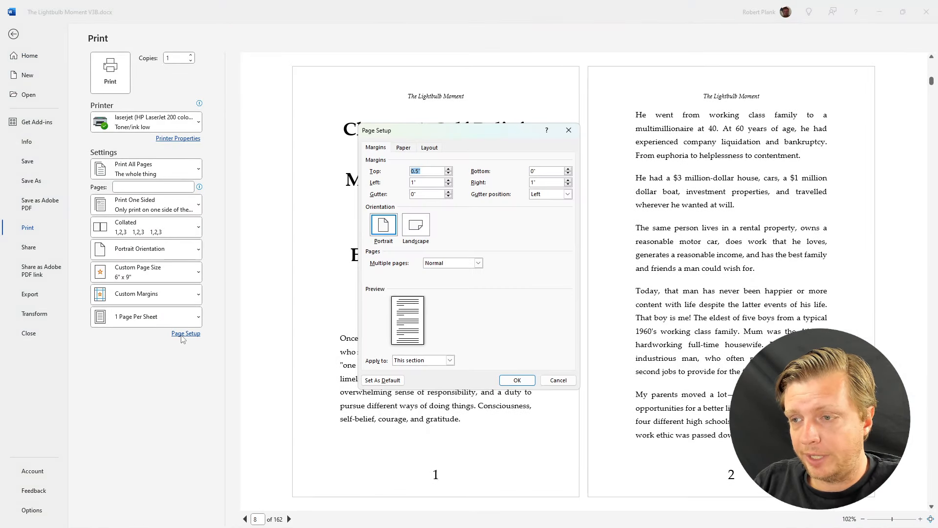
{"action": "left_click", "coordinate": [557, 381]}
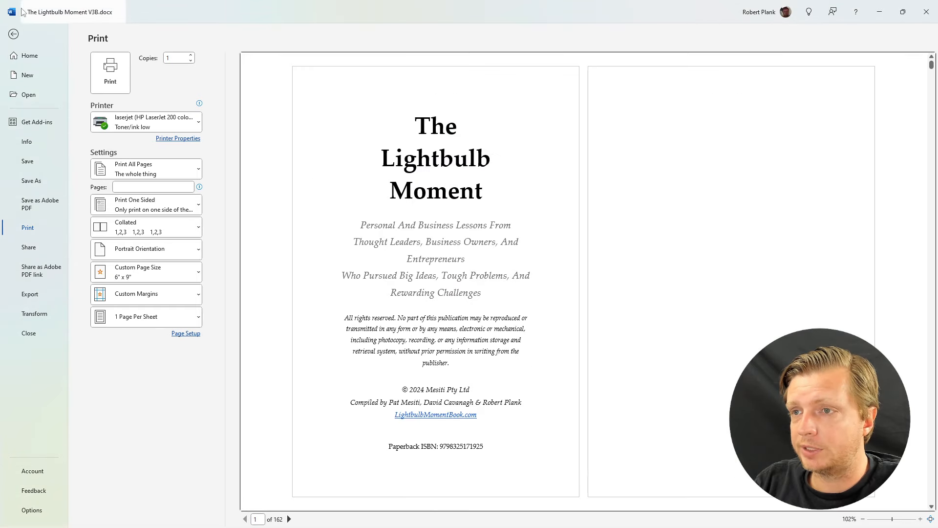
{"action": "left_click", "coordinate": [14, 35]}
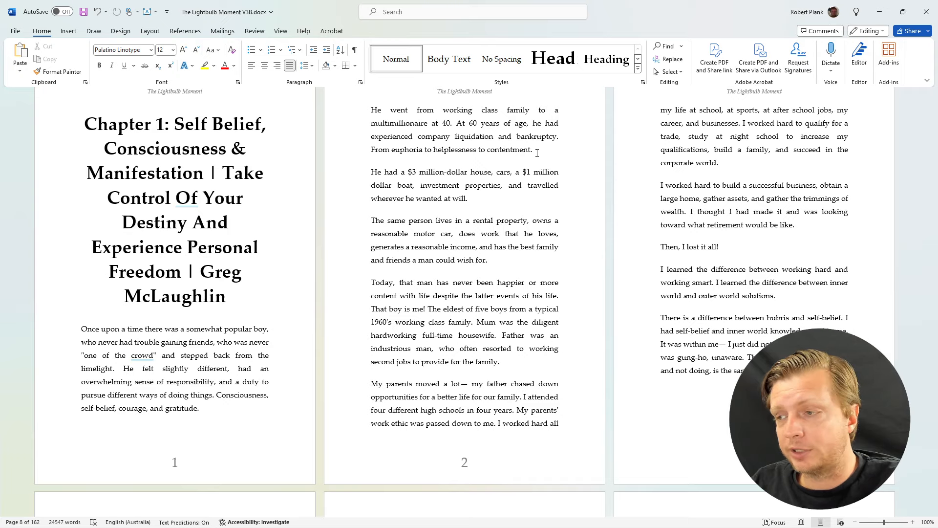
Go back from Chapter 1 to the manuscript's title page.
{"action": "left_click", "coordinate": [537, 153]}
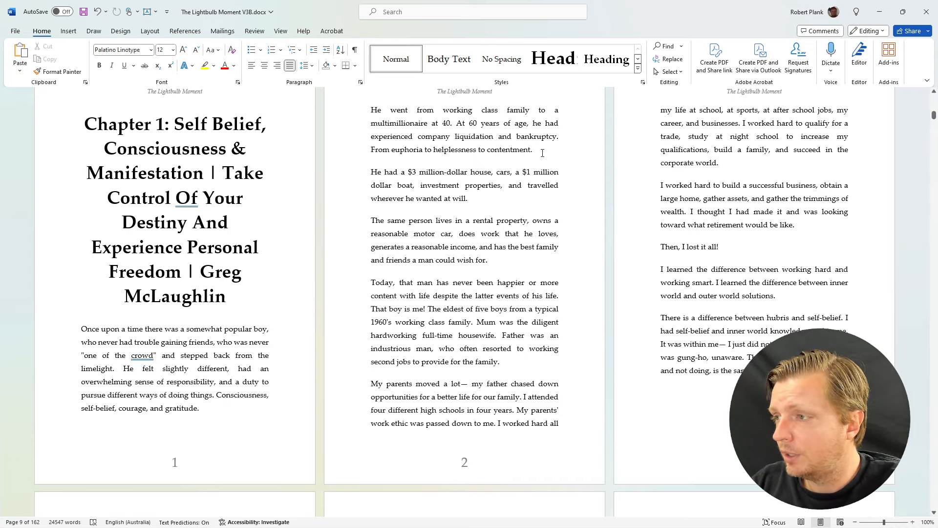
{"action": "left_click", "coordinate": [174, 143]}
{"action": "scroll", "coordinate": [142, 134], "scroll_direction": "up", "scroll_amount": 15}
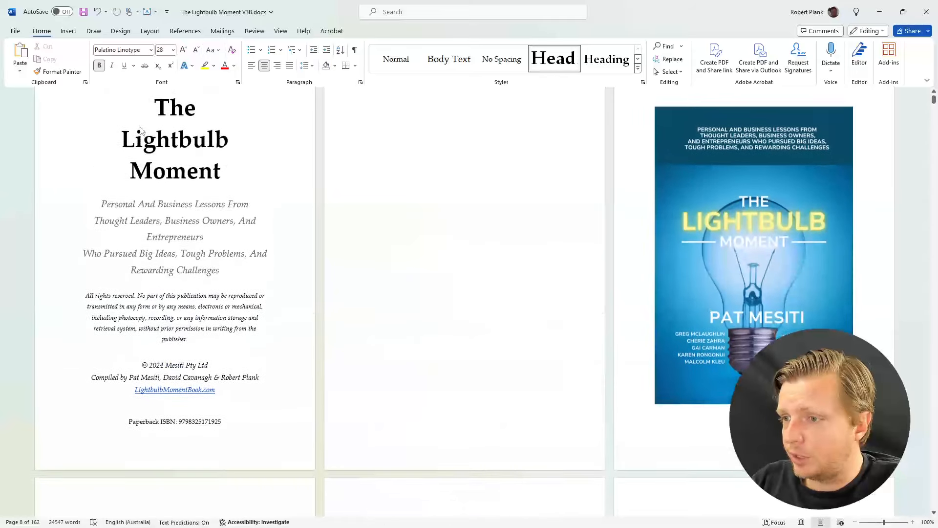
{"action": "scroll", "coordinate": [140, 129], "scroll_direction": "up", "scroll_amount": 2}
{"action": "left_click", "coordinate": [239, 209]}
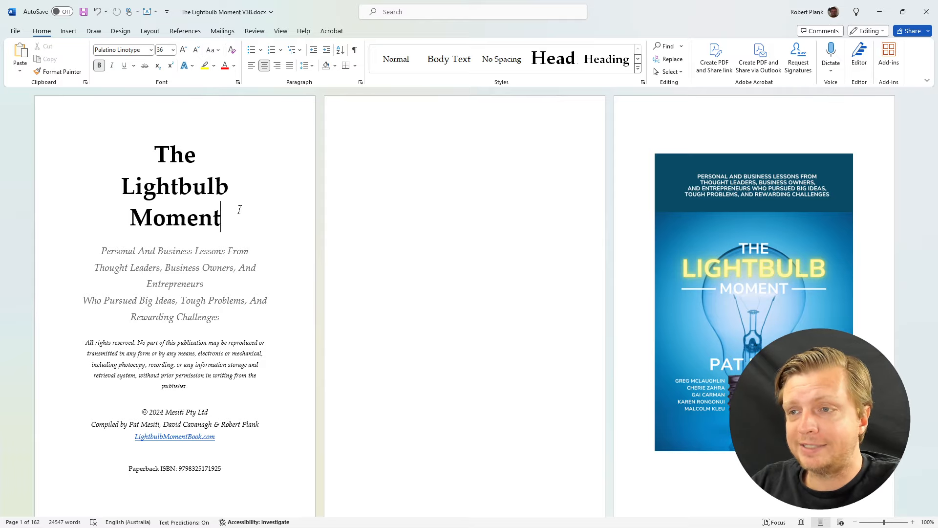
Prepare to save a copy of the manuscript in the Lightbulb Moment folder on This PC in PDF format.
{"action": "left_click", "coordinate": [15, 31]}
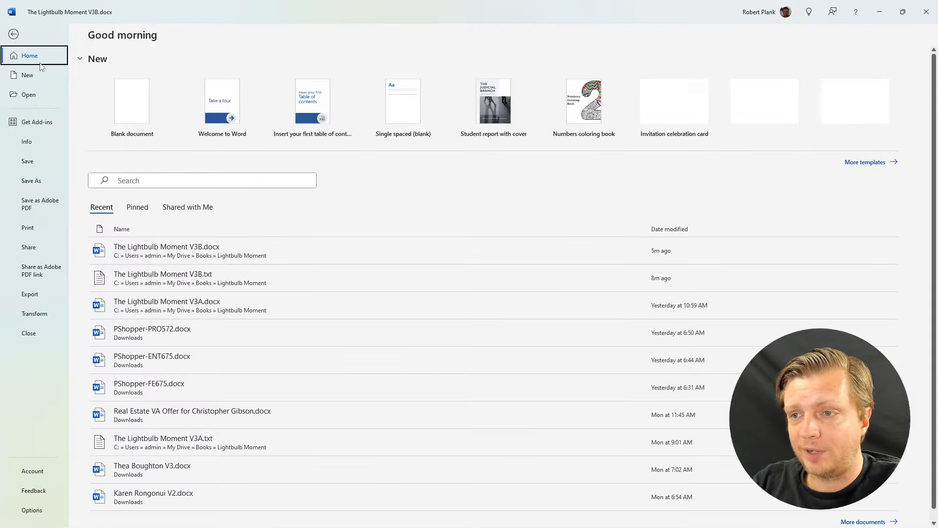
{"action": "left_click", "coordinate": [30, 180]}
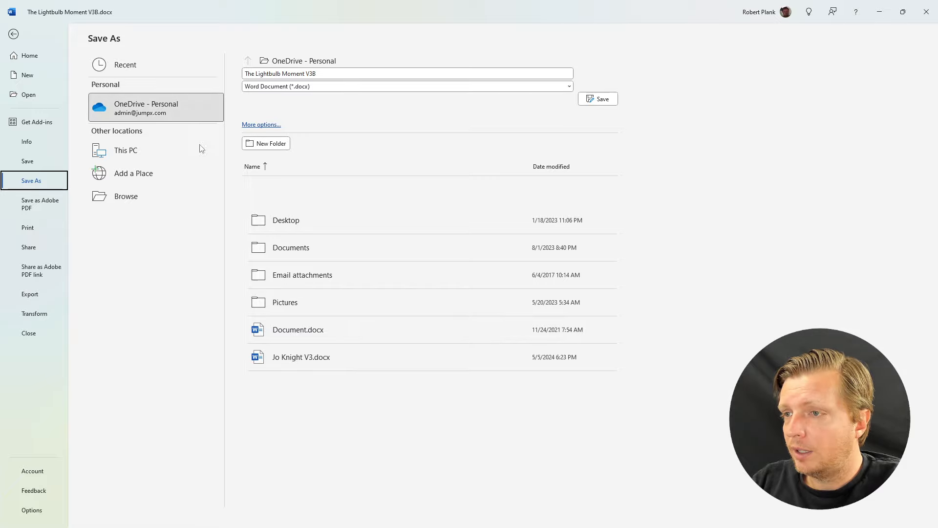
{"action": "left_click", "coordinate": [140, 149]}
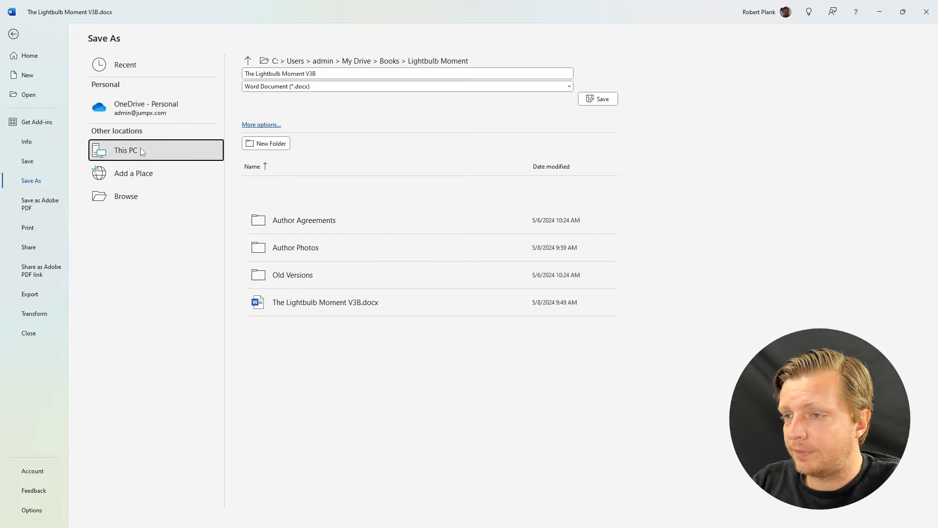
{"action": "left_click", "coordinate": [289, 87]}
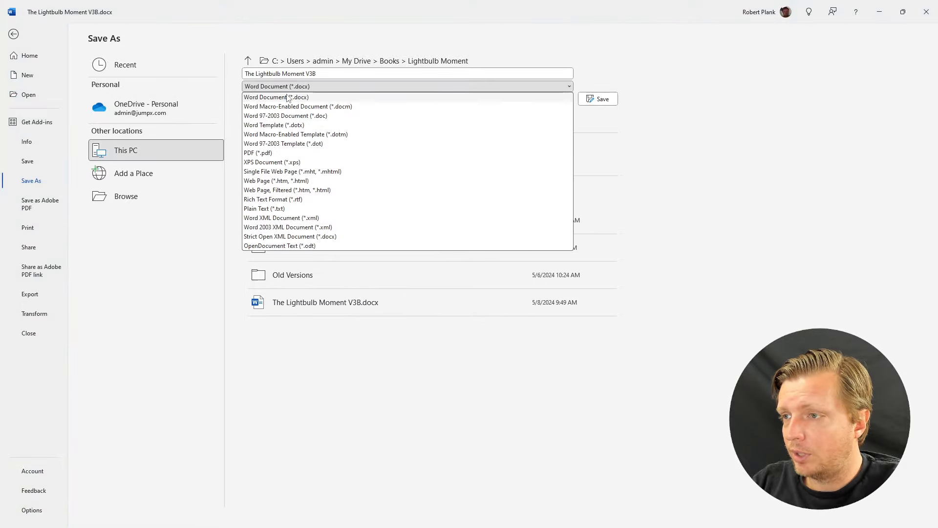
{"action": "left_click", "coordinate": [272, 153]}
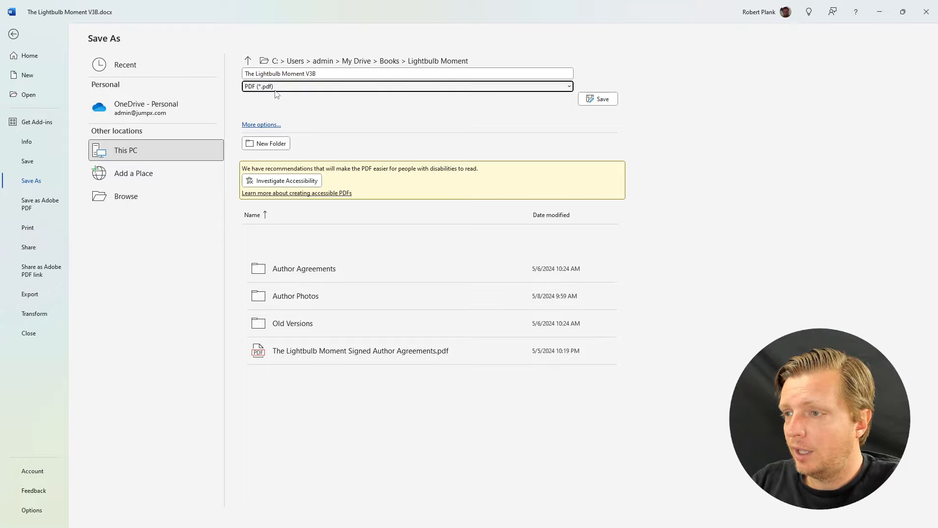
Accept the PDF export options with all pages and PDF/A compliance, and save the file as The Lightbulb Moment V3B.pdf.
{"action": "left_click", "coordinate": [265, 125]}
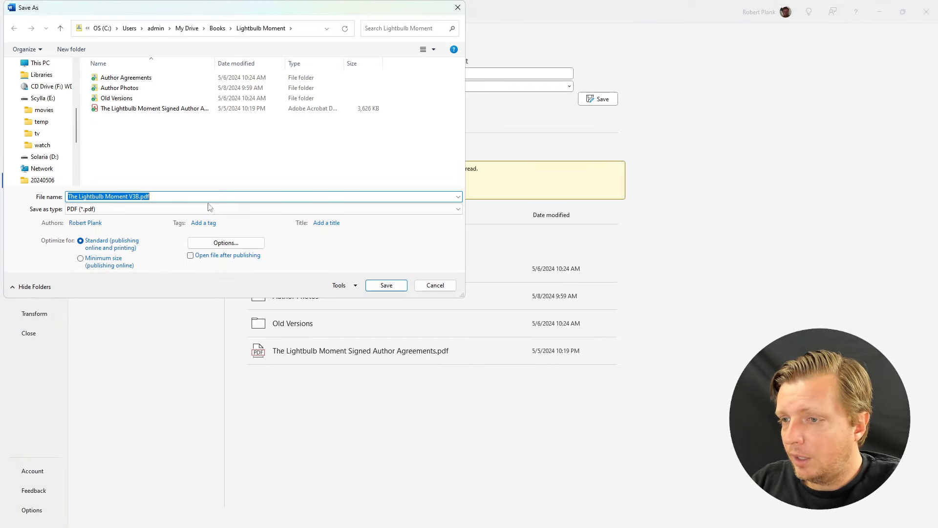
{"action": "left_click", "coordinate": [225, 243]}
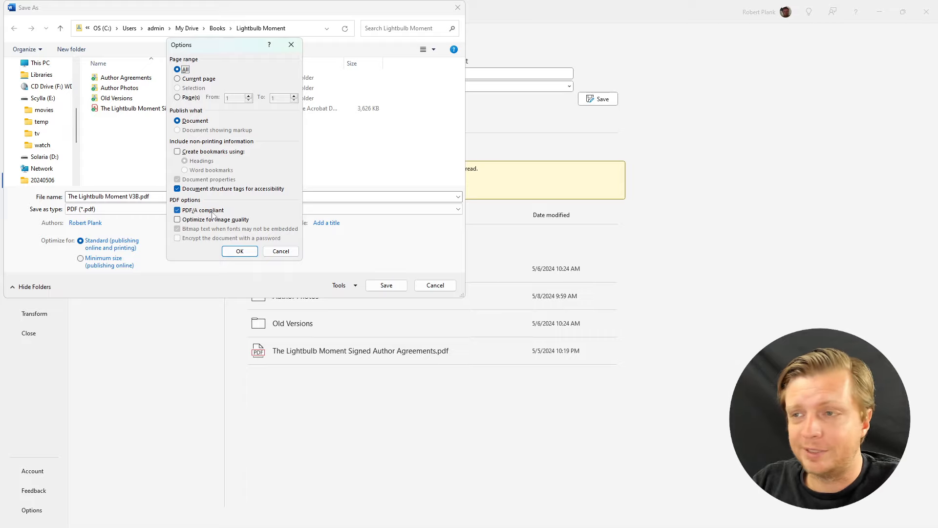
{"action": "left_click", "coordinate": [239, 251]}
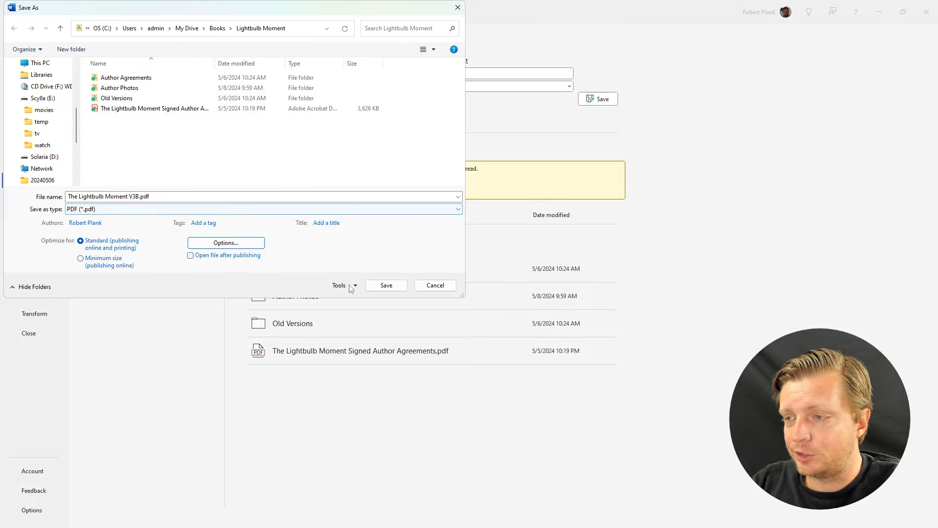
{"action": "left_click", "coordinate": [372, 287]}
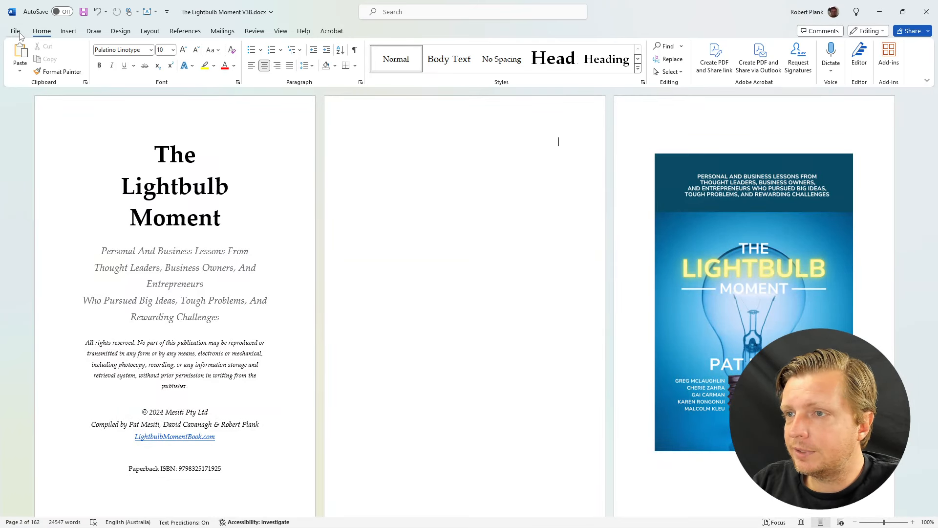
Switch to the Kindle Direct Publishing page and upload The Lightbulb Moment V3B.pdf from the Lightbulb Moment folder as the manuscript.
{"action": "left_click", "coordinate": [879, 11]}
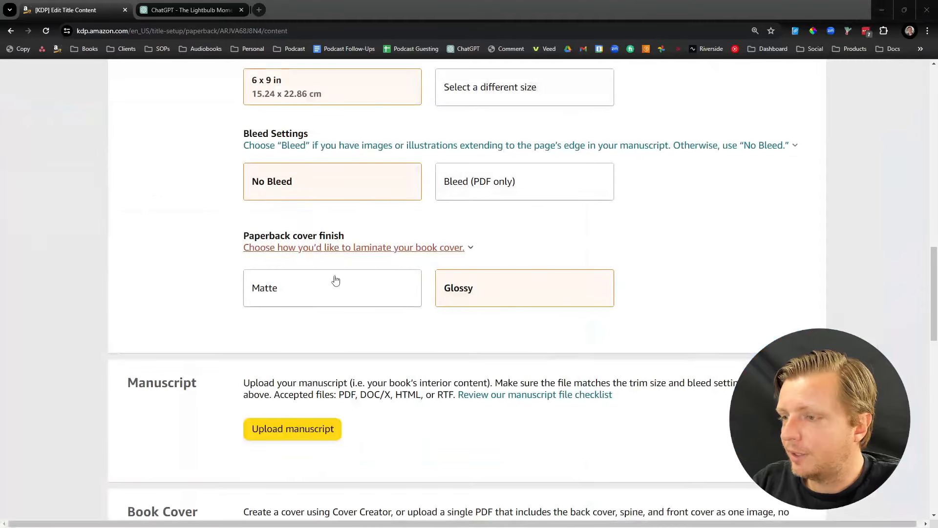
{"action": "scroll", "coordinate": [336, 279], "scroll_direction": "down", "scroll_amount": 2}
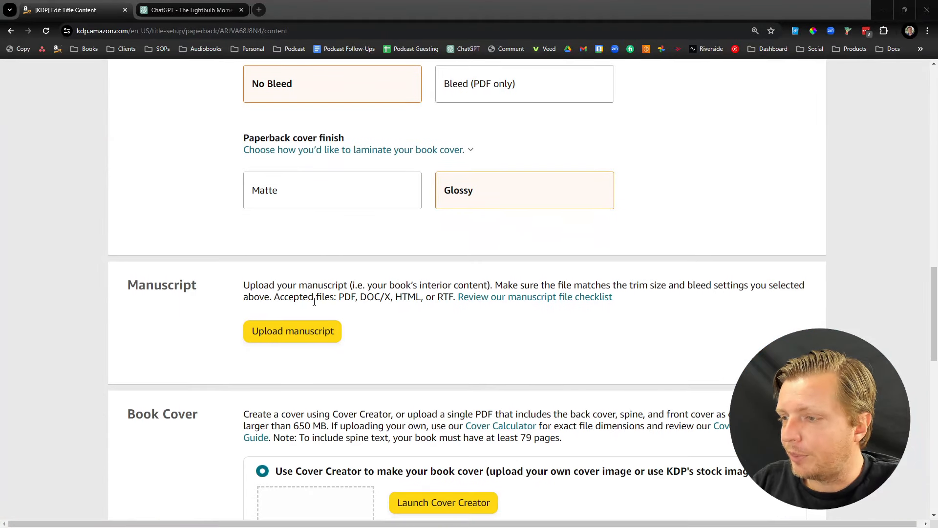
{"action": "left_click", "coordinate": [306, 329]}
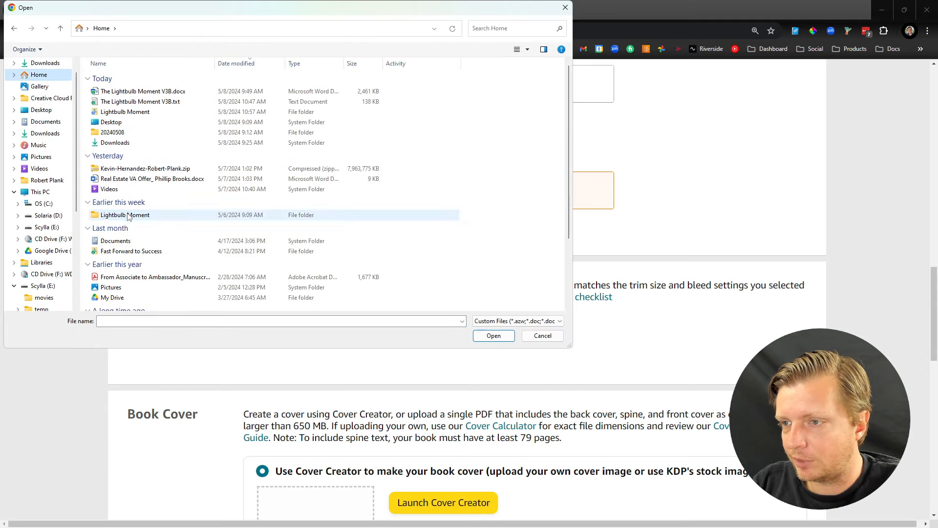
{"action": "double_click", "coordinate": [129, 215]}
{"action": "key", "text": "alt+Left"}
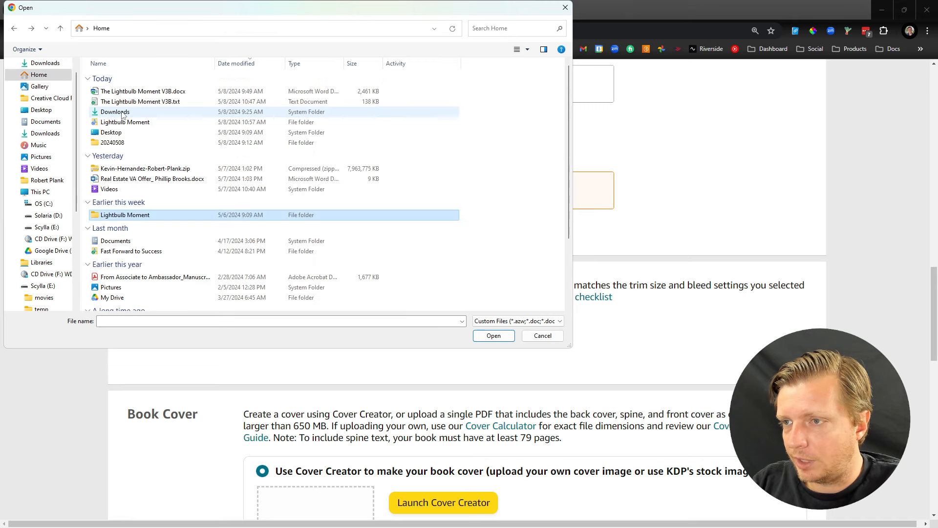
{"action": "double_click", "coordinate": [125, 123]}
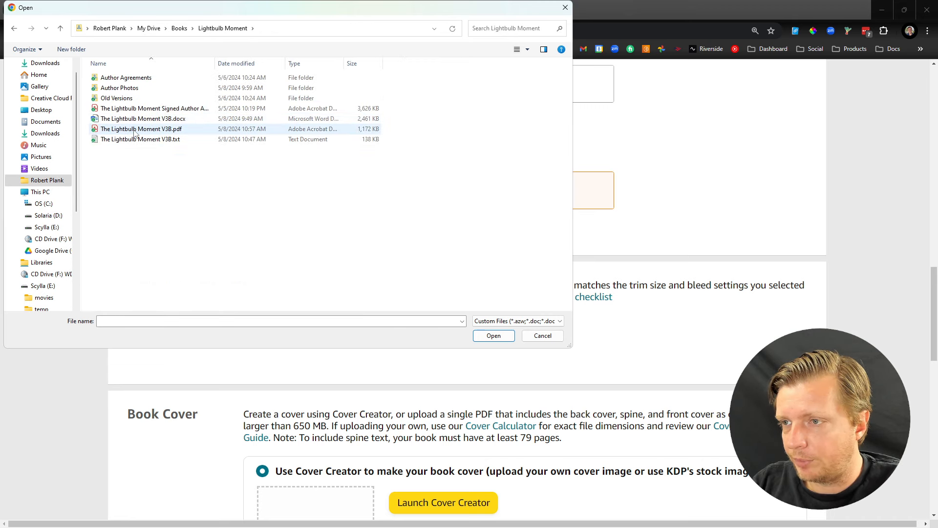
{"action": "double_click", "coordinate": [134, 130]}
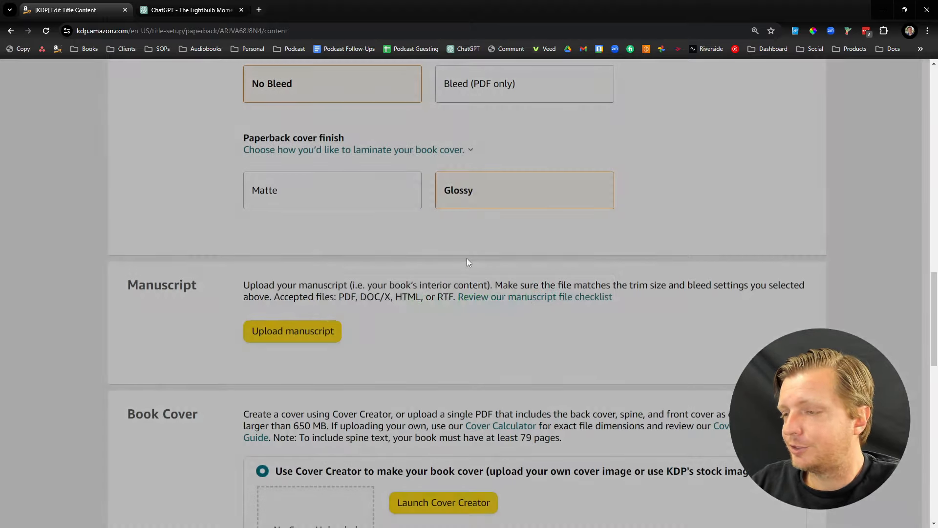
Launch Cover Creator for the book cover and choose the design labelled Use with front cover image, dismissing the introductory guides.
{"action": "scroll", "coordinate": [384, 269], "scroll_direction": "down", "scroll_amount": 7}
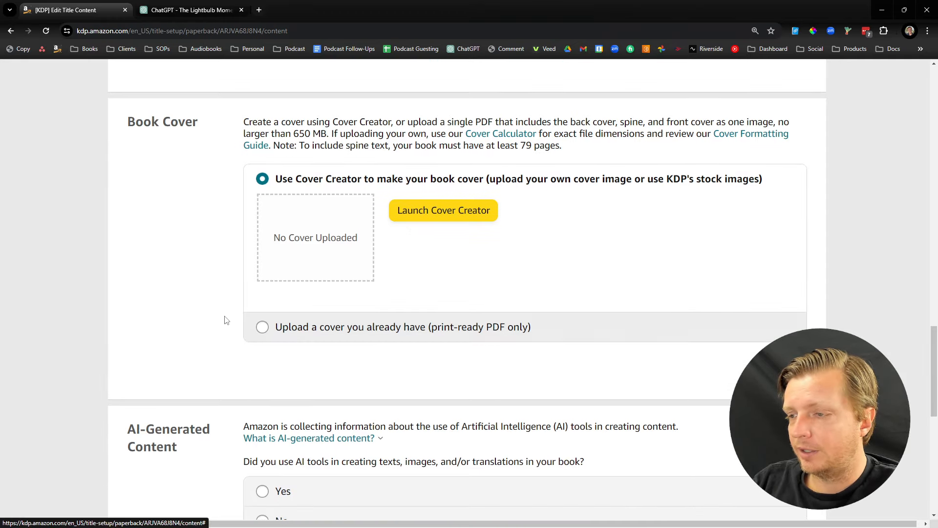
{"action": "left_click", "coordinate": [454, 210]}
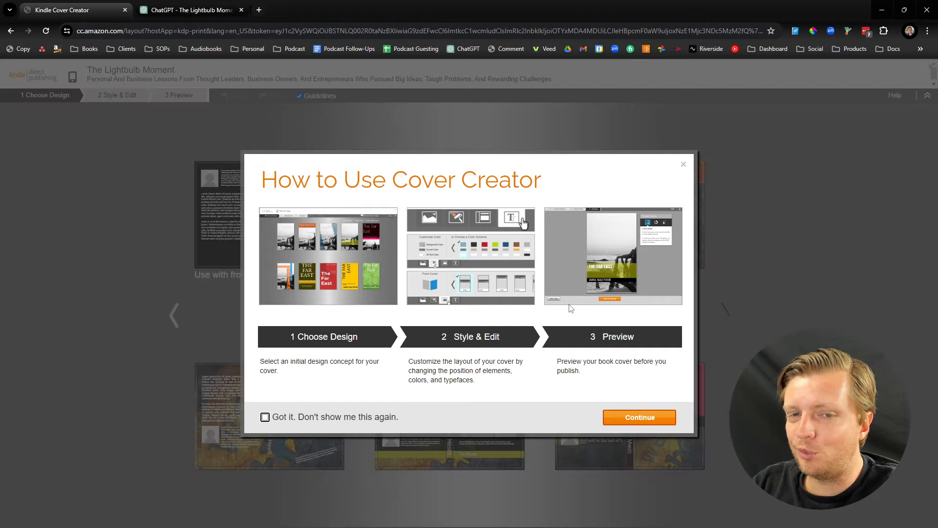
{"action": "left_click", "coordinate": [645, 416]}
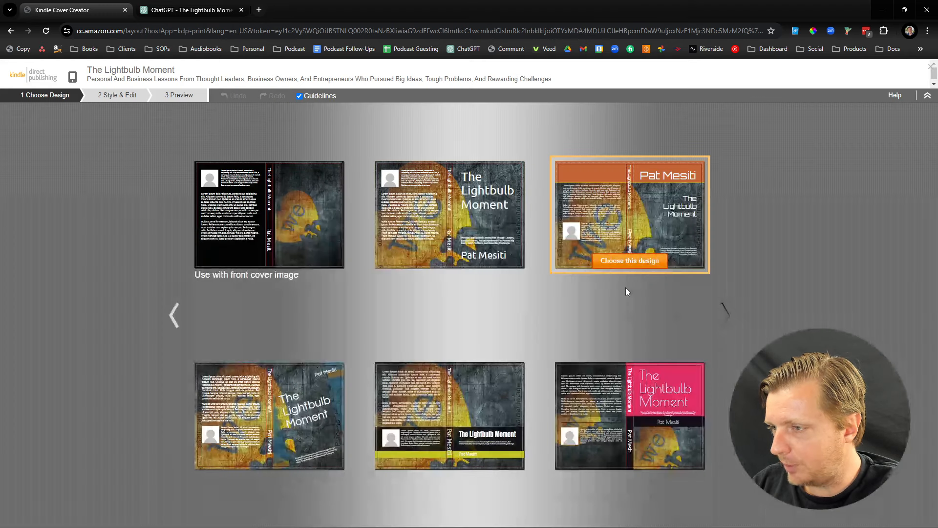
{"action": "left_click", "coordinate": [627, 290]}
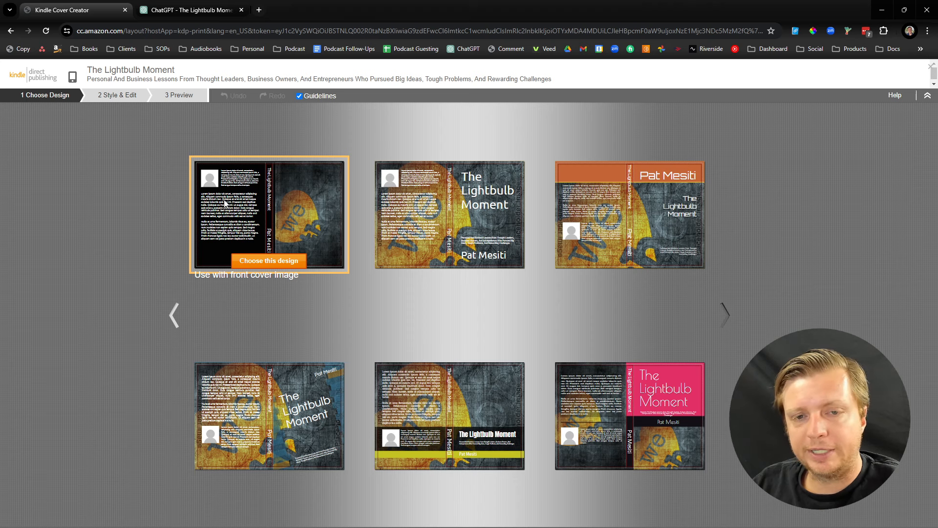
{"action": "left_click", "coordinate": [250, 261]}
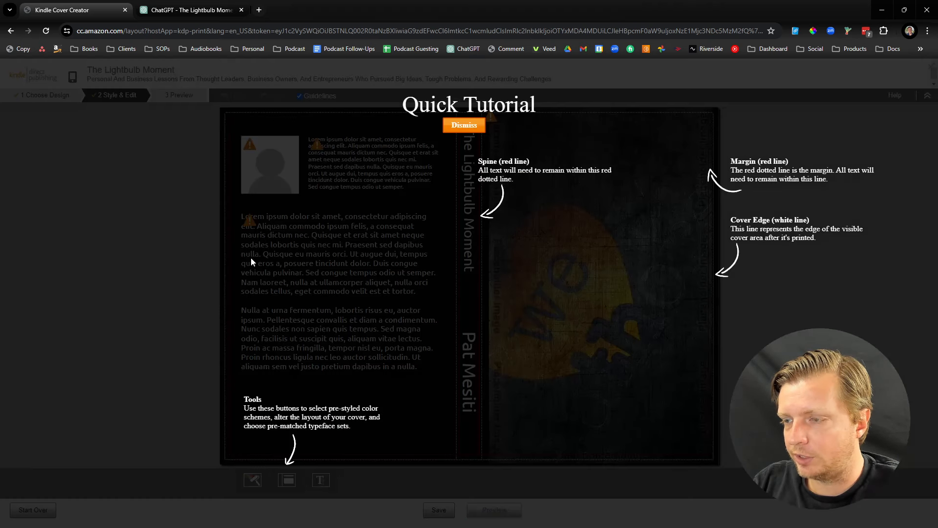
{"action": "left_click", "coordinate": [464, 125]}
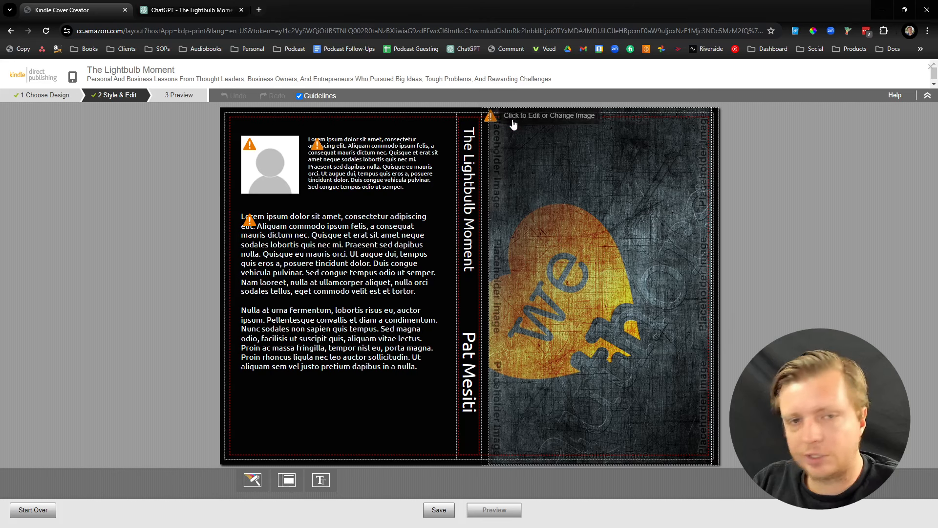
Replace the front cover placeholder with the Lightbulb Moment cover image from the Downloads folder.
{"action": "left_click", "coordinate": [539, 145]}
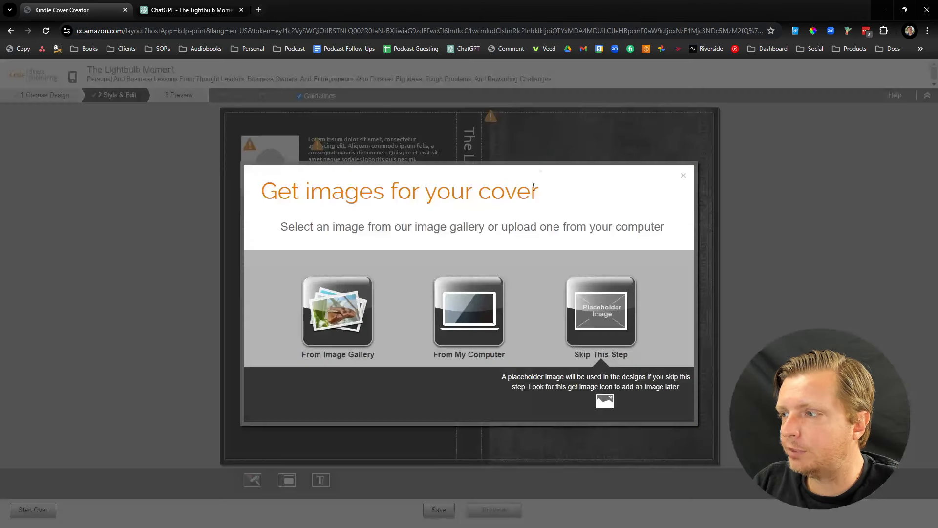
{"action": "left_click", "coordinate": [464, 302]}
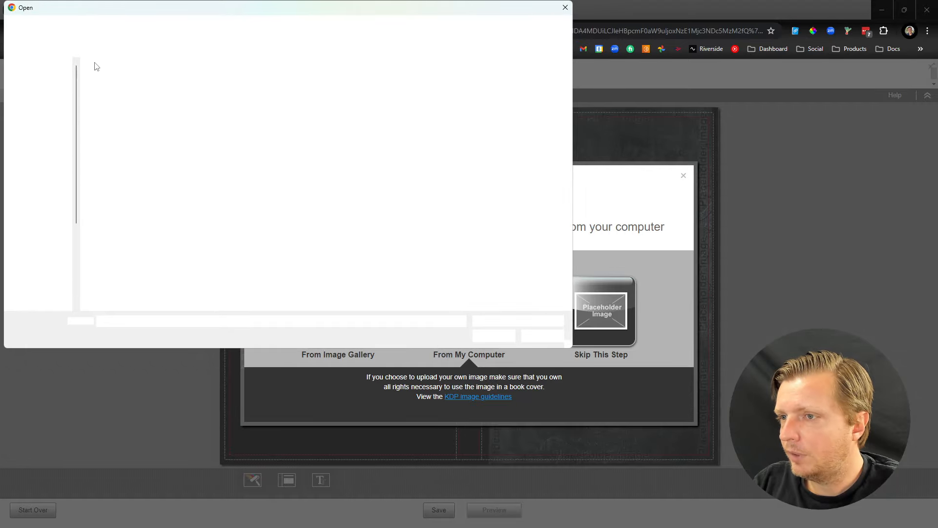
{"action": "left_click", "coordinate": [51, 138]}
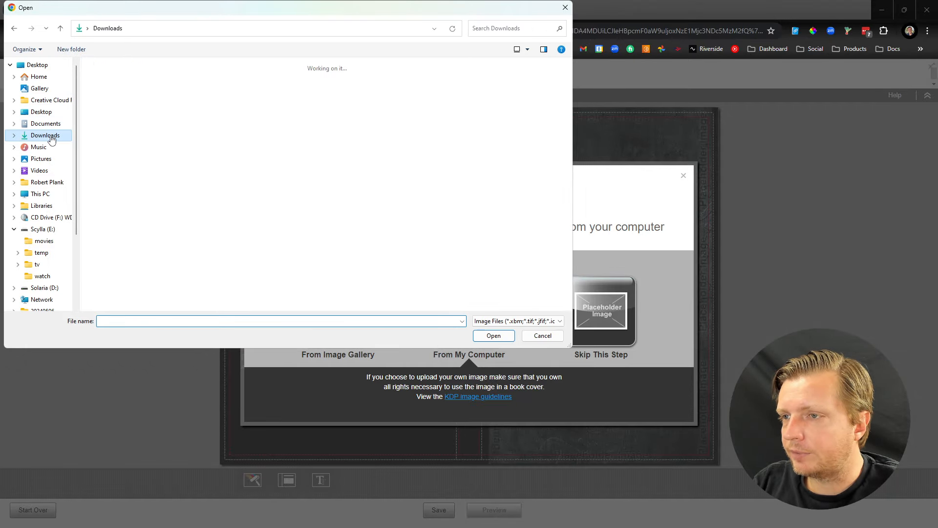
{"action": "scroll", "coordinate": [373, 219], "scroll_direction": "down", "scroll_amount": 3}
{"action": "double_click", "coordinate": [499, 286]}
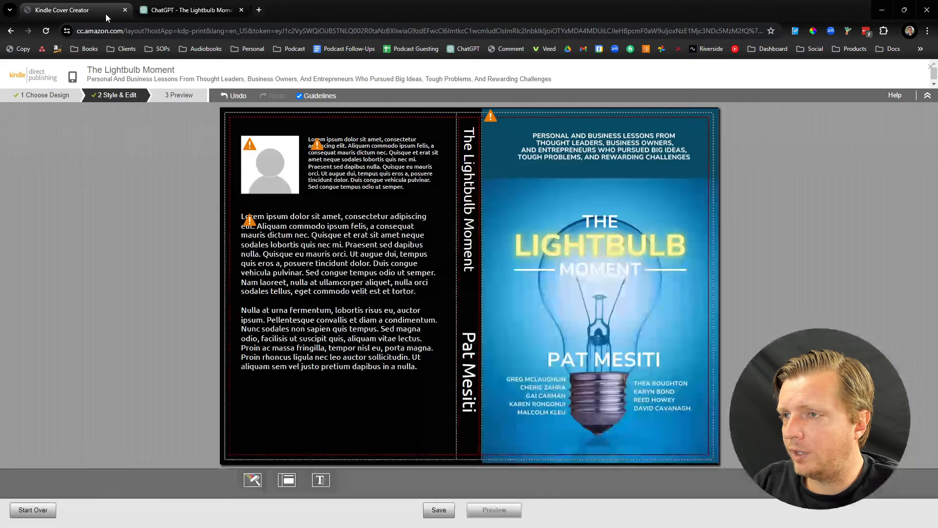
Open Amazon in a new browser tab and search for "lightbulb moment" together with the author's surname.
{"action": "left_click", "coordinate": [259, 10]}
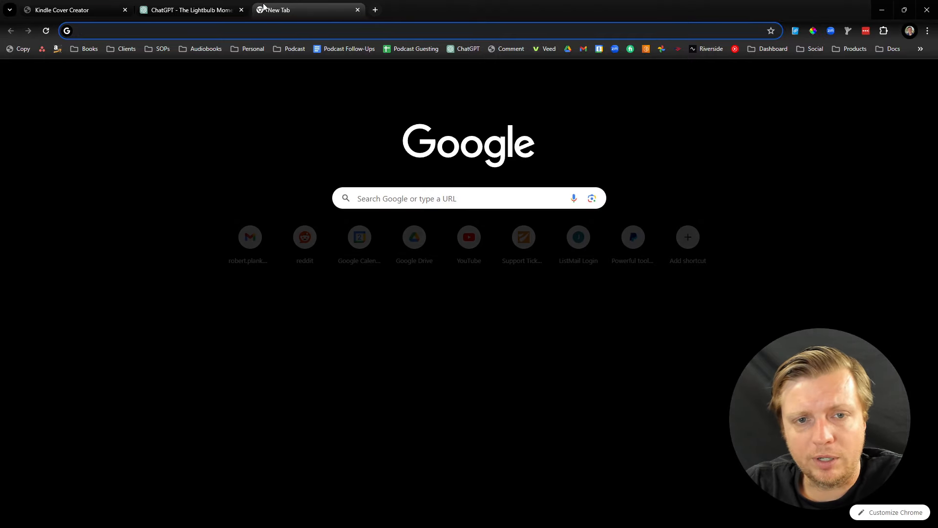
{"action": "type", "text": "kdp.amazon.com"}
{"action": "key", "text": "Return"}
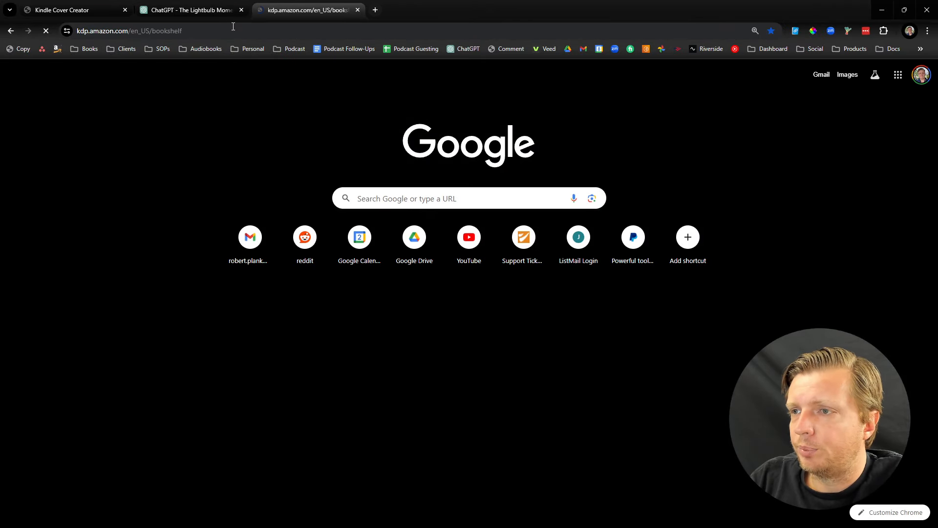
{"action": "left_click", "coordinate": [232, 29]}
{"action": "type", "text": "amazon.com"}
{"action": "key", "text": "Return"}
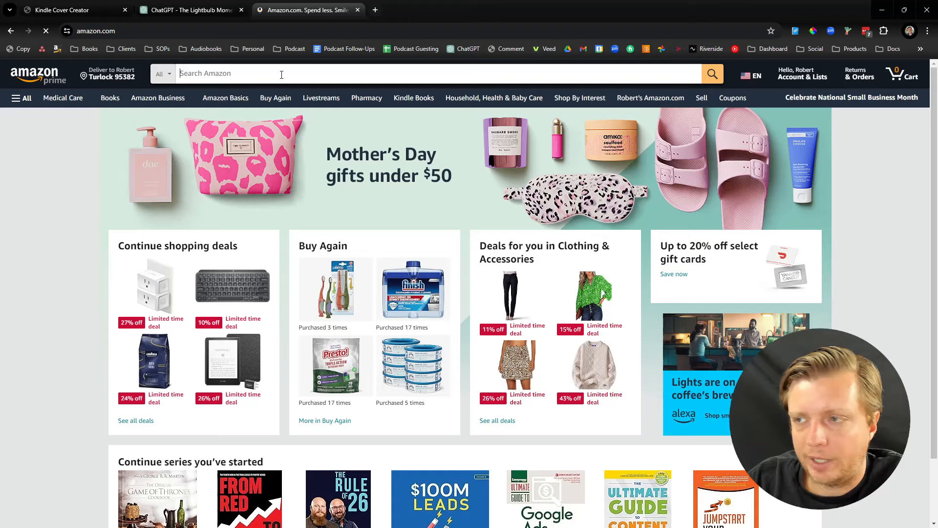
{"action": "left_click", "coordinate": [281, 74]}
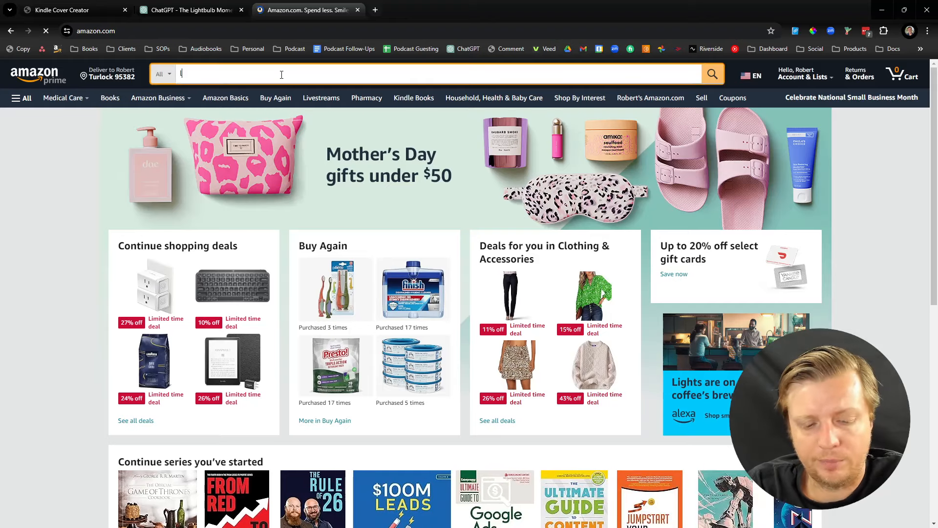
{"action": "type", "text": "lightbulb moment mesiti"}
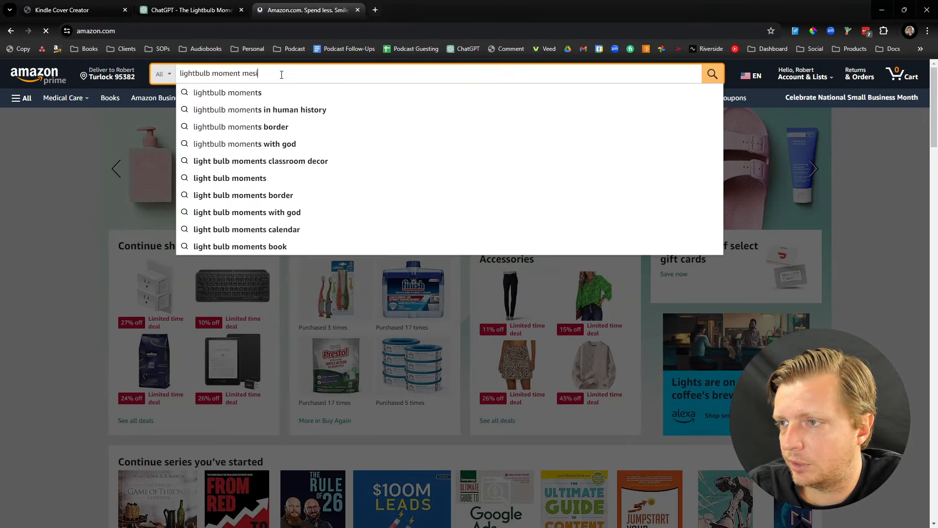
{"action": "key", "text": "Return"}
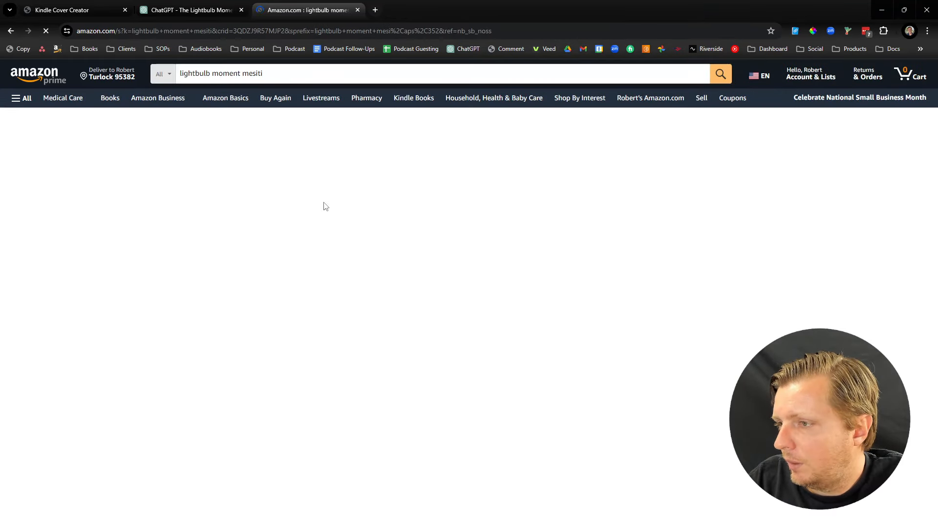
Open the book's Kindle edition listing, expand the full description and review its introduction and chapter summaries.
{"action": "scroll", "coordinate": [344, 210], "scroll_direction": "down", "scroll_amount": 10}
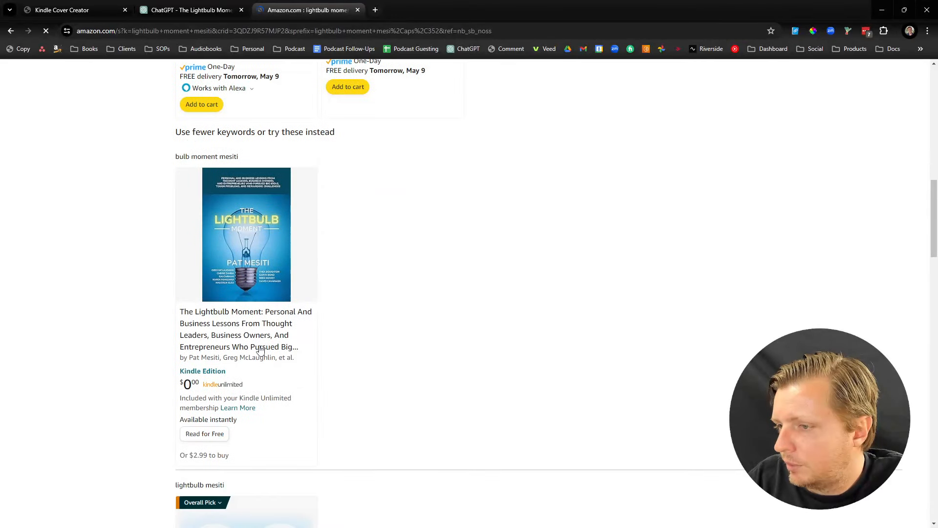
{"action": "left_click", "coordinate": [258, 352]}
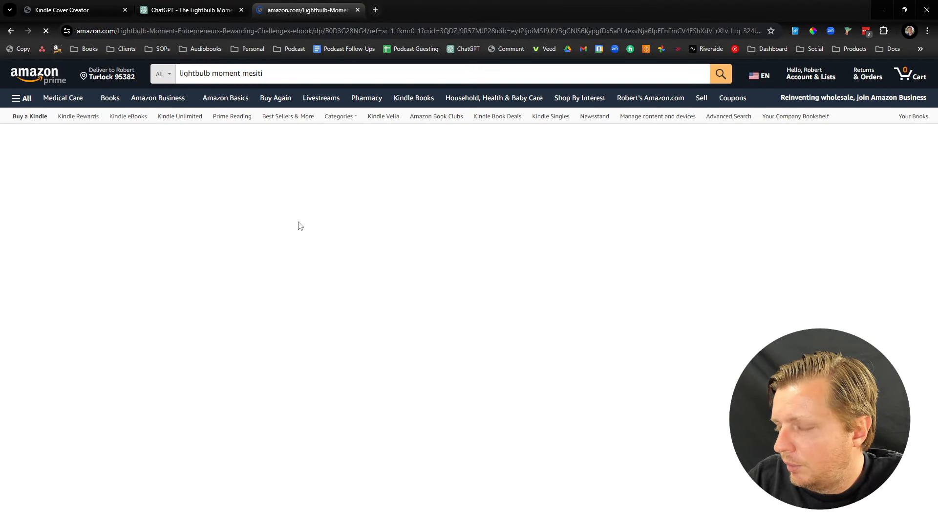
{"action": "scroll", "coordinate": [298, 222], "scroll_direction": "down", "scroll_amount": 1}
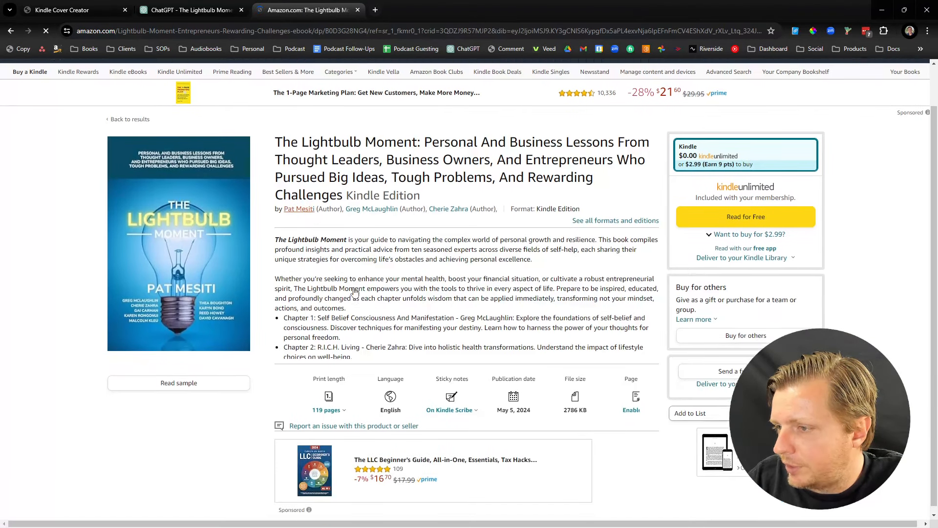
{"action": "left_click", "coordinate": [307, 399]}
{"action": "scroll", "coordinate": [349, 347], "scroll_direction": "down", "scroll_amount": 2}
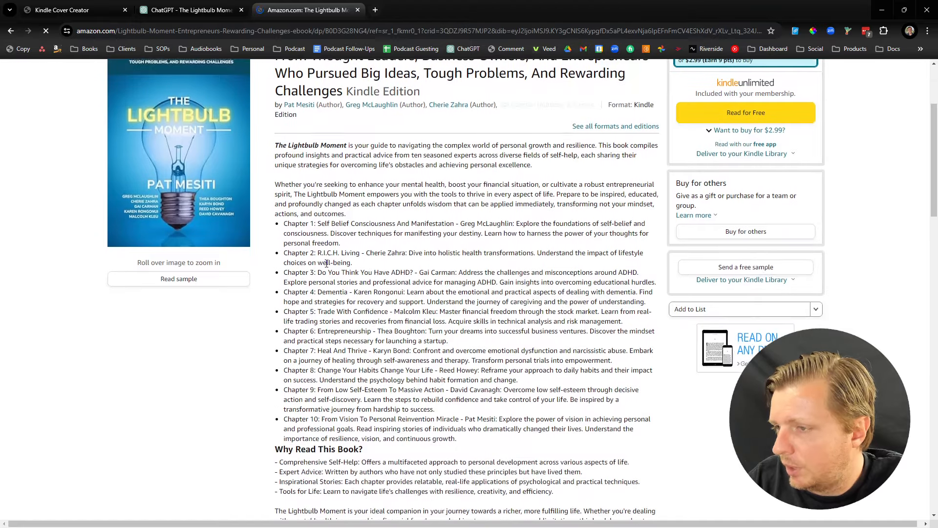
{"action": "left_click_drag", "start_coordinate": [316, 184], "coordinate": [348, 449]}
{"action": "left_click", "coordinate": [415, 406]}
{"action": "scroll", "coordinate": [354, 408], "scroll_direction": "down", "scroll_amount": 2}
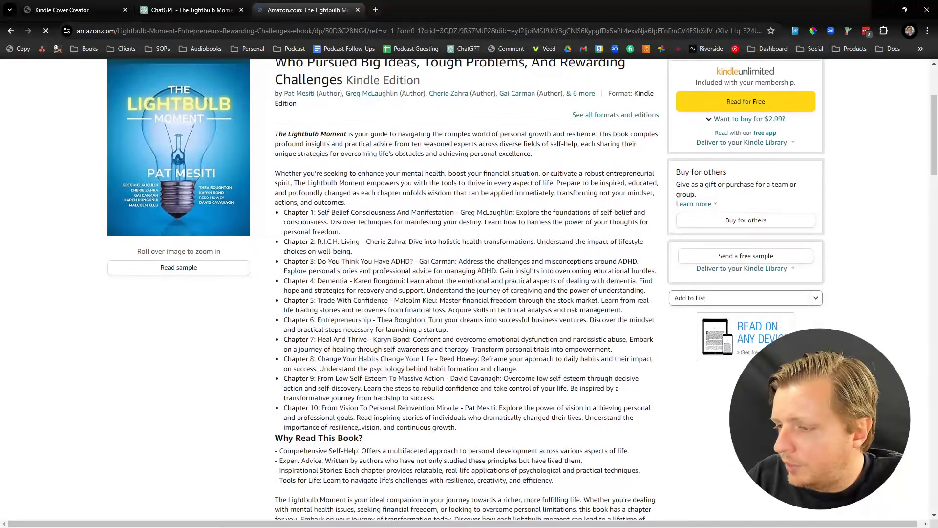
{"action": "scroll", "coordinate": [351, 407], "scroll_direction": "up", "scroll_amount": 1}
{"action": "left_click_drag", "start_coordinate": [457, 390], "coordinate": [309, 181]}
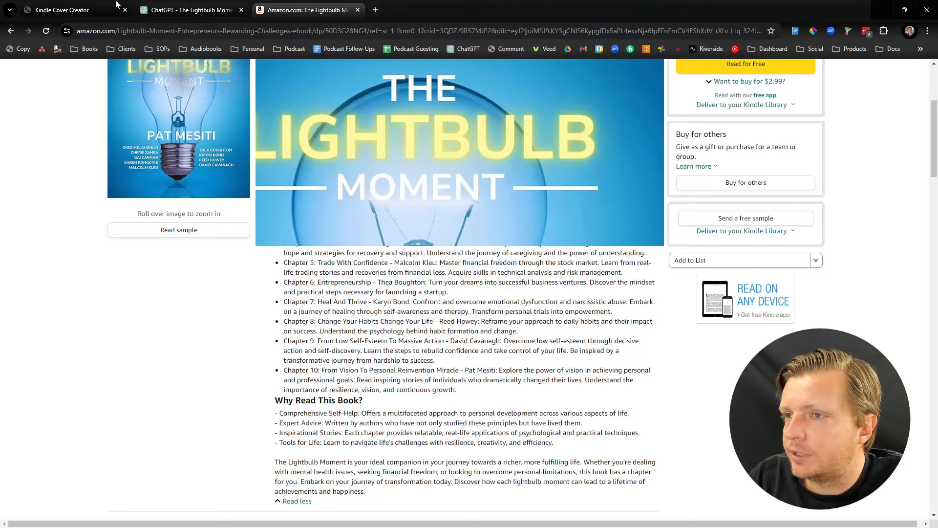
Return to Kindle Cover Creator, apply the blue-and-gold color scheme and set the cover's secondary color to a matching blue.
{"action": "left_click", "coordinate": [116, 5]}
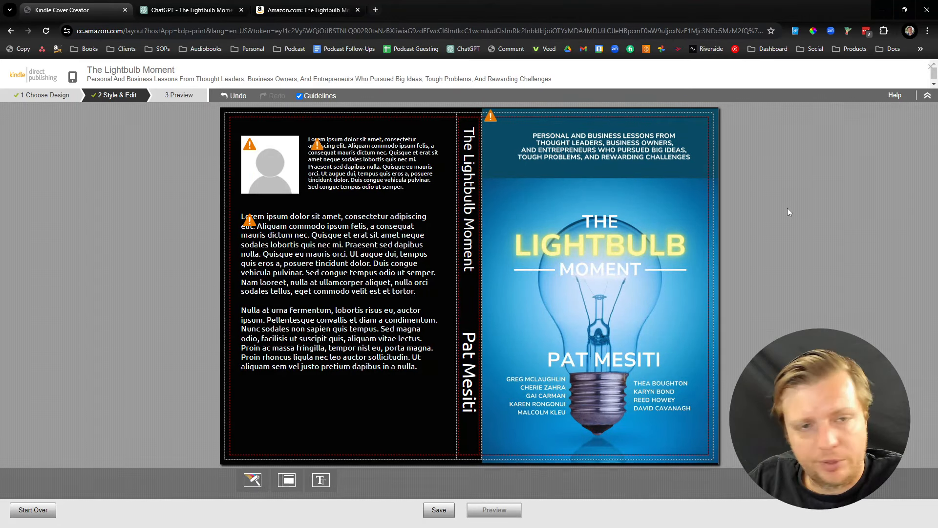
{"action": "left_click", "coordinate": [255, 481]}
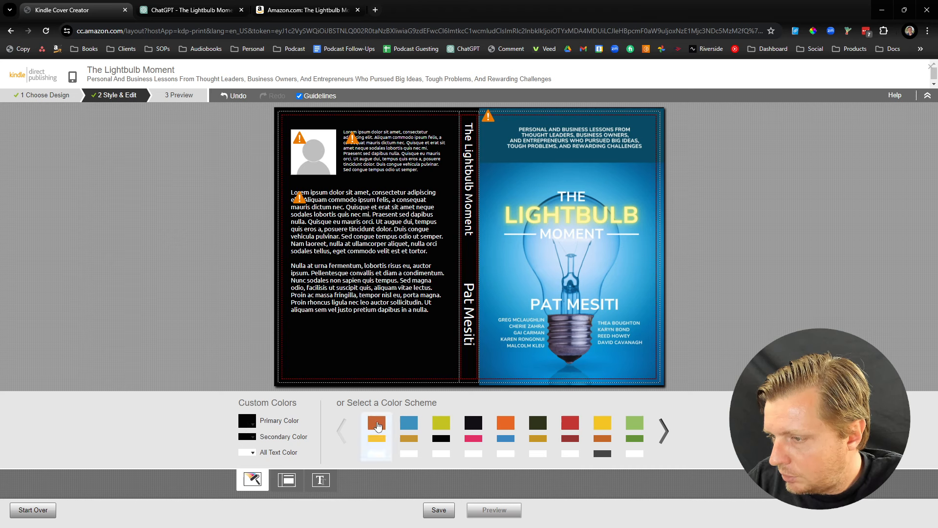
{"action": "left_click", "coordinate": [402, 426]}
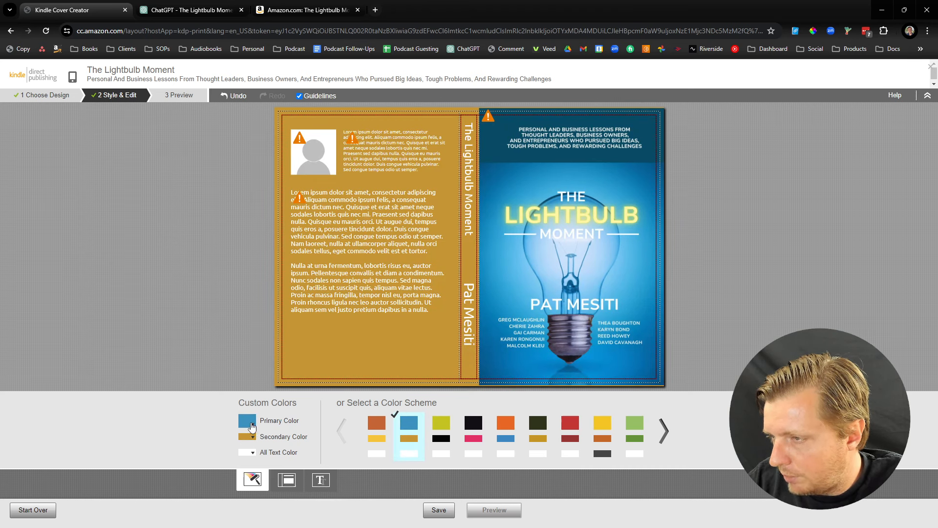
{"action": "left_click", "coordinate": [251, 452]}
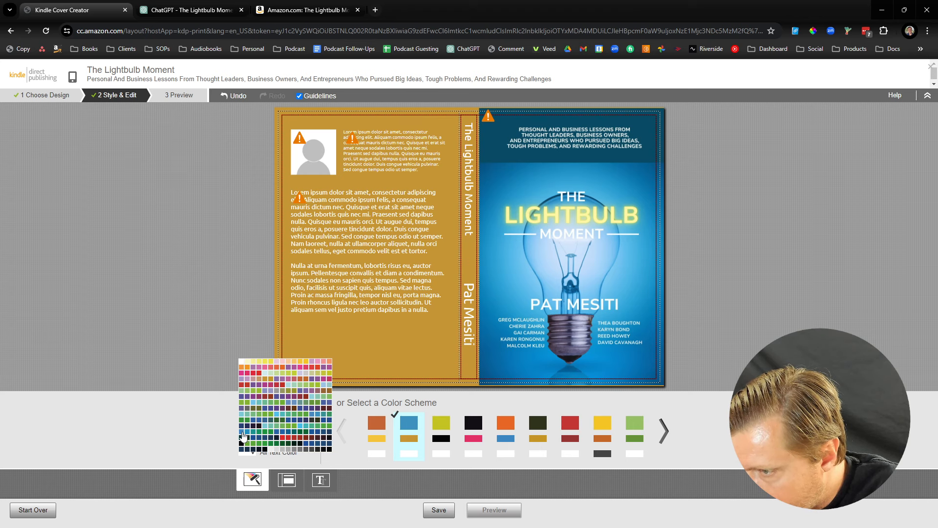
{"action": "left_click", "coordinate": [244, 434]}
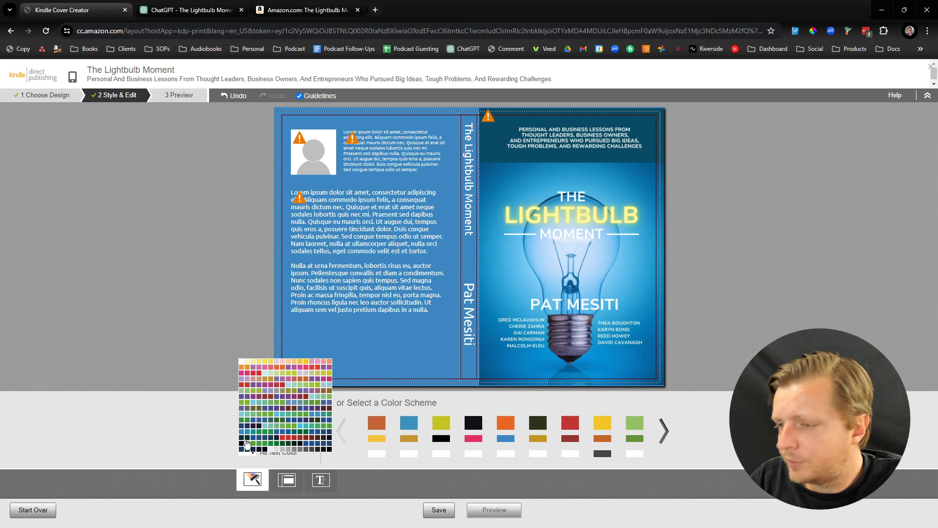
{"action": "left_click", "coordinate": [259, 428]}
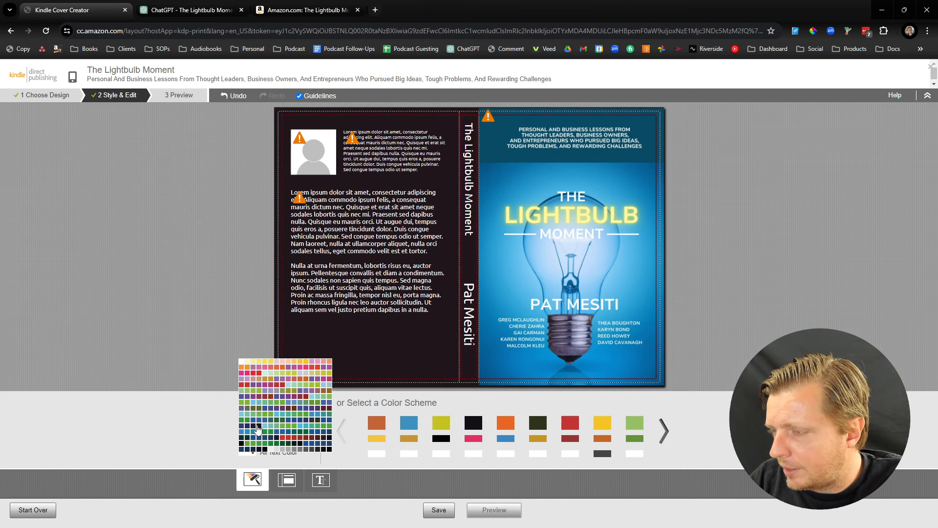
{"action": "left_click", "coordinate": [199, 300]}
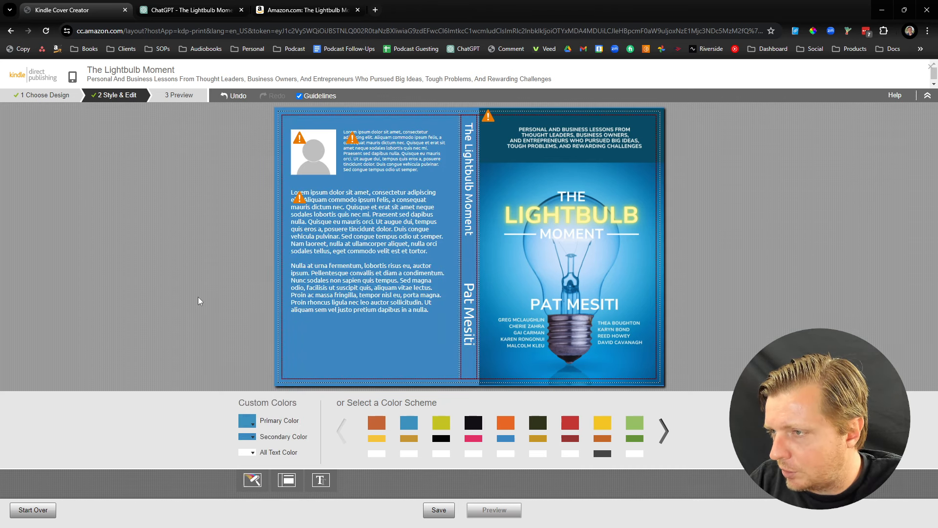
{"action": "left_click", "coordinate": [282, 178]}
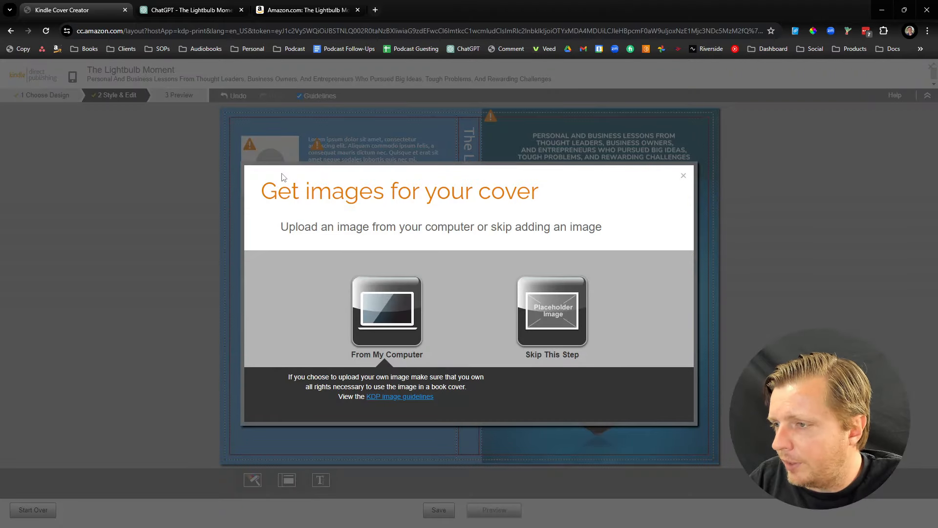
{"action": "left_click", "coordinate": [682, 177]}
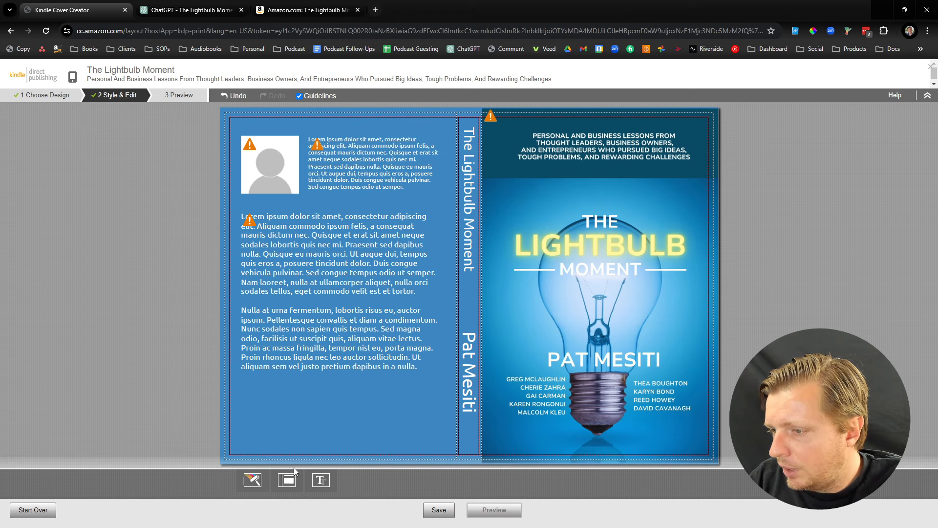
Try several back cover layouts and choose the last one, with a single text block and no author photo.
{"action": "left_click", "coordinate": [286, 482]}
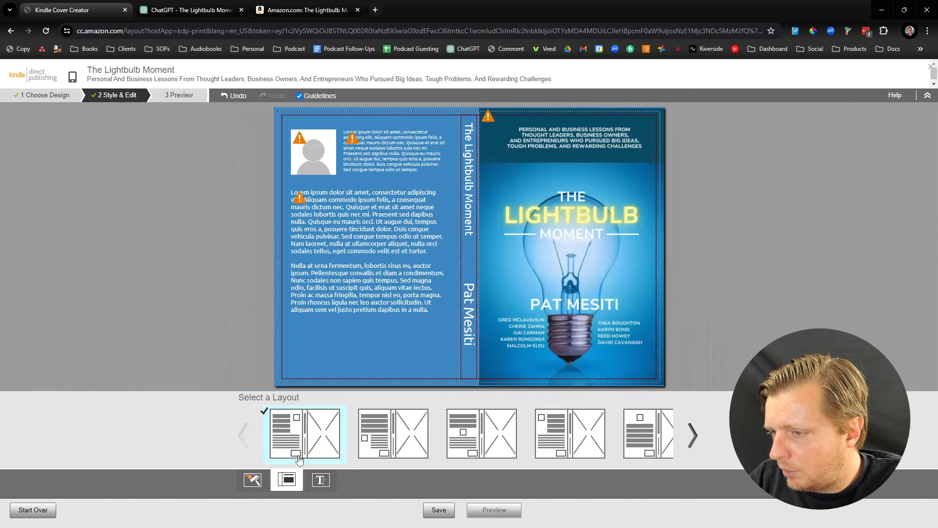
{"action": "left_click", "coordinate": [467, 446]}
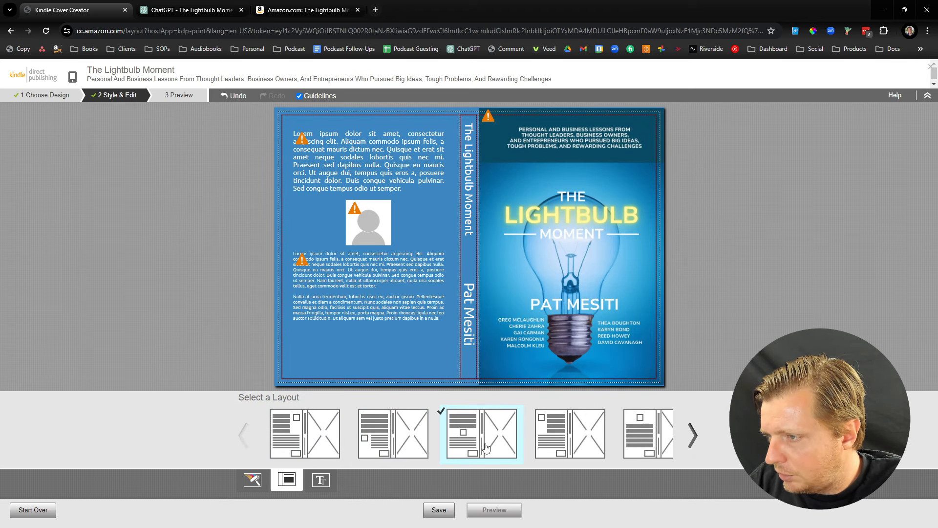
{"action": "left_click", "coordinate": [569, 437]}
{"action": "left_click", "coordinate": [644, 440]}
{"action": "left_click", "coordinate": [692, 437]}
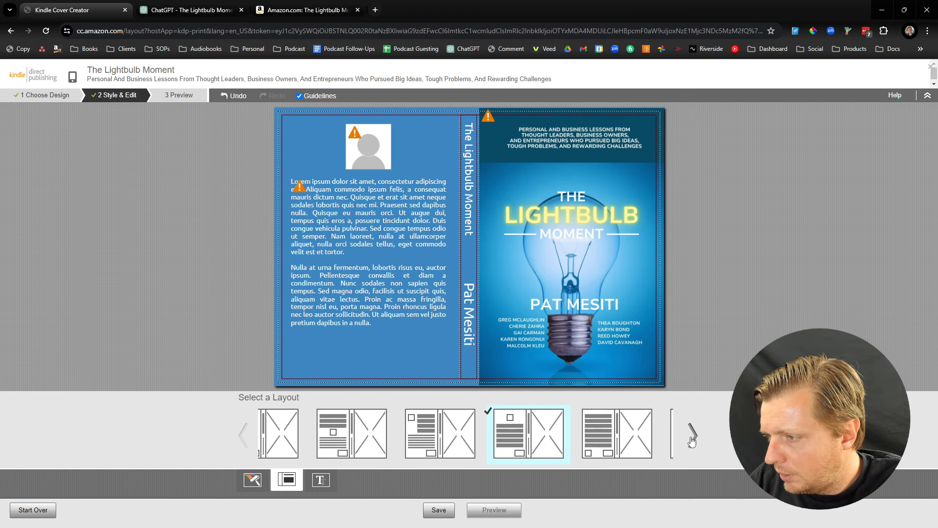
{"action": "left_click", "coordinate": [480, 433]}
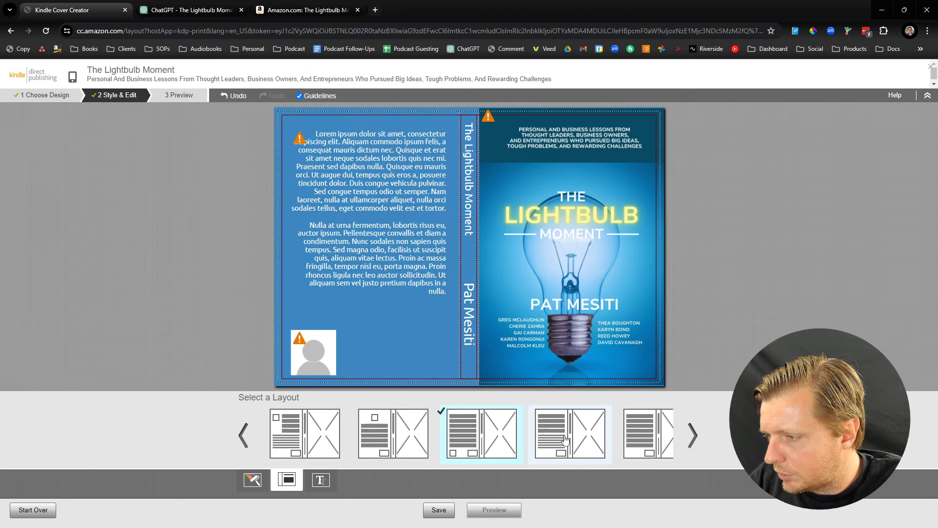
{"action": "left_click", "coordinate": [691, 437]}
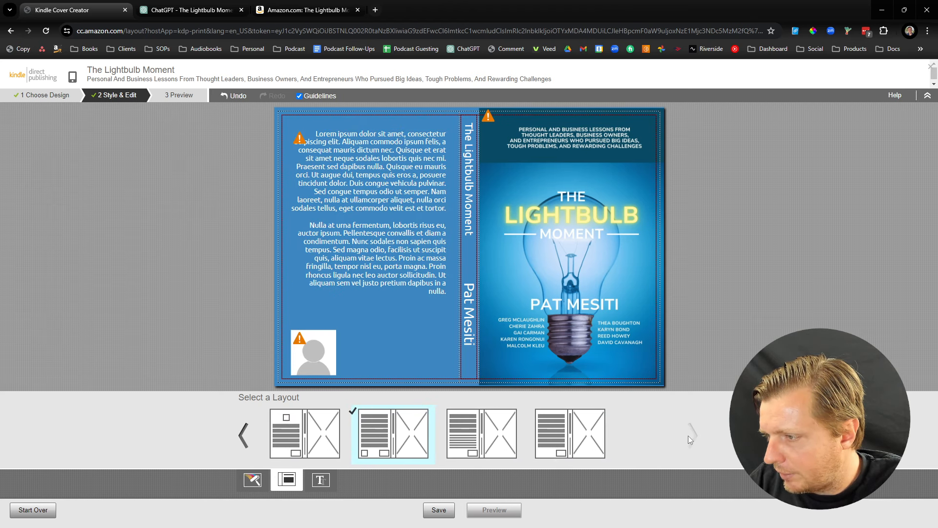
{"action": "left_click", "coordinate": [575, 441]}
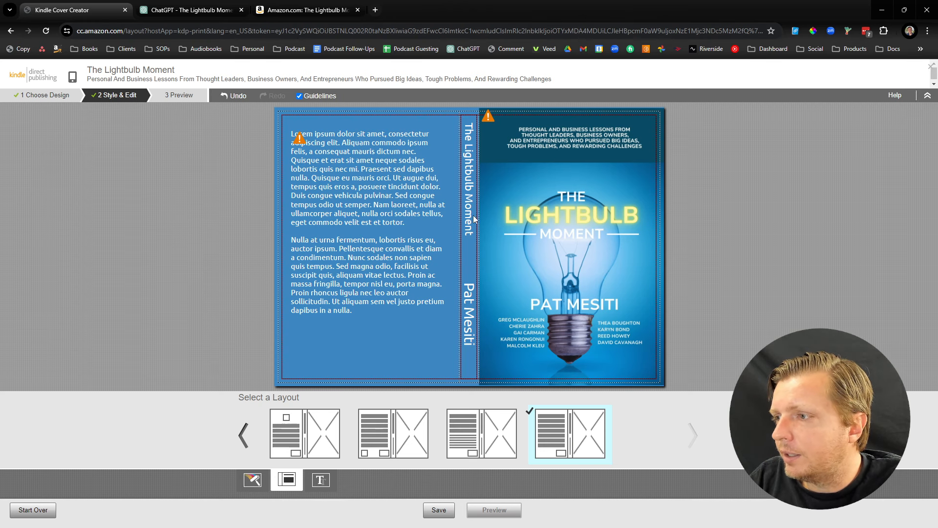
Add "And Multiple Authors" after the author's name on the spine.
{"action": "left_click", "coordinate": [464, 323]}
{"action": "left_click", "coordinate": [465, 383]}
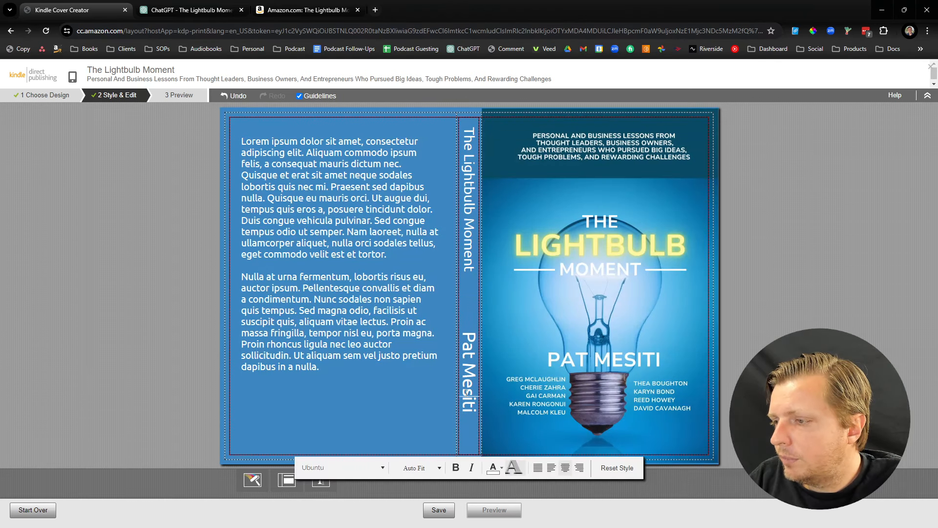
{"action": "type", "text": "& Multpi"}
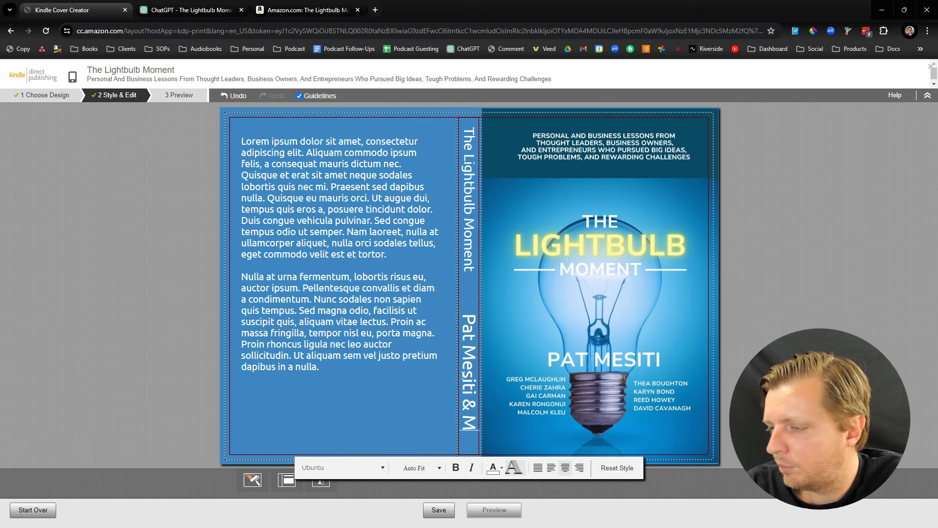
{"action": "key", "text": "BackSpace"}
{"action": "key", "text": "BackSpace"}
{"action": "key", "text": "BackSpace"}
{"action": "key", "text": "BackSpace"}
{"action": "key", "text": "BackSpace"}
{"action": "key", "text": "BackSpace"}
{"action": "key", "text": "BackSpace"}
{"action": "key", "text": "BackSpace"}
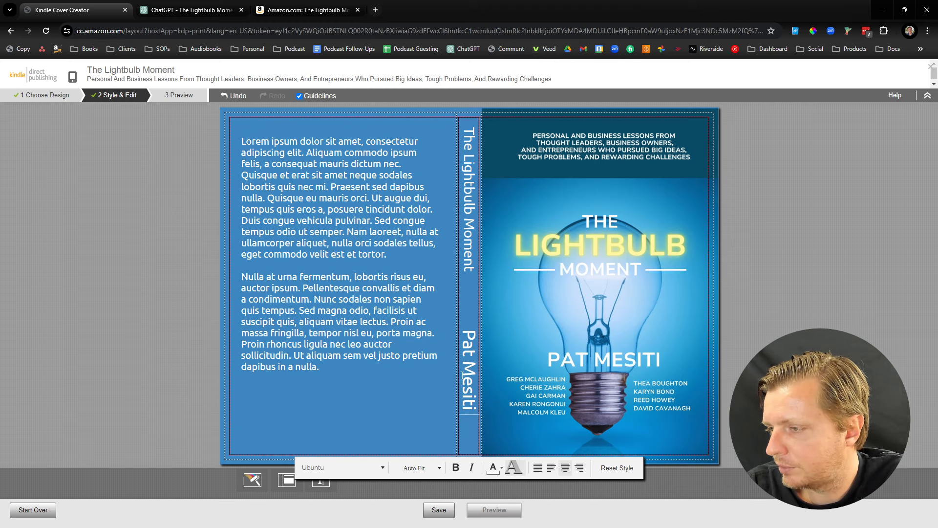
{"action": "type", "text": "And Multiple Authors"}
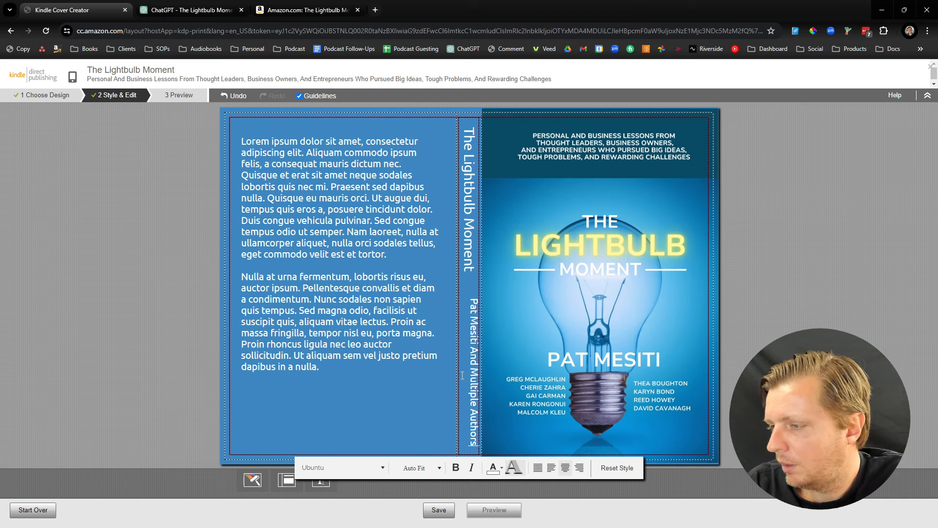
Change the font of the book title on the spine to Lato.
{"action": "left_click", "coordinate": [822, 305]}
{"action": "left_click", "coordinate": [470, 277]}
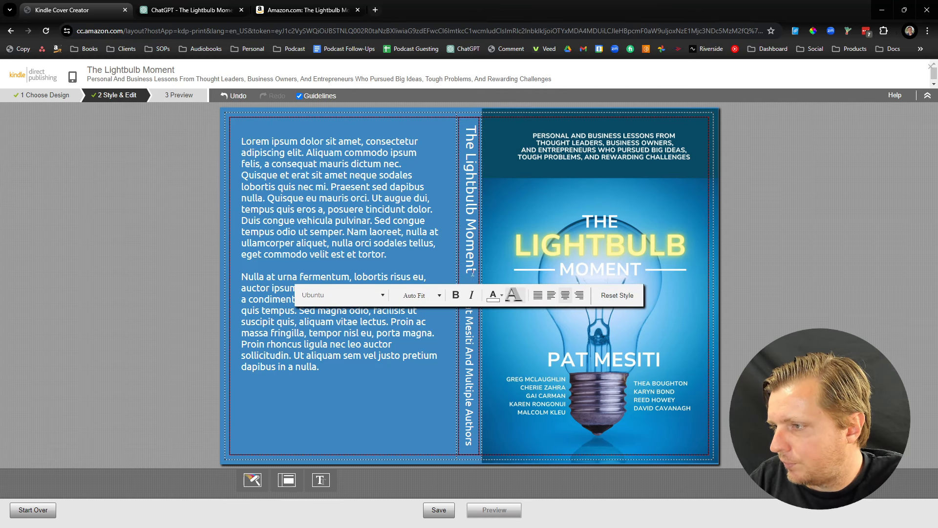
{"action": "left_click_drag", "start_coordinate": [474, 275], "coordinate": [464, 124]}
{"action": "left_click", "coordinate": [470, 216]}
{"action": "left_click", "coordinate": [470, 216]}
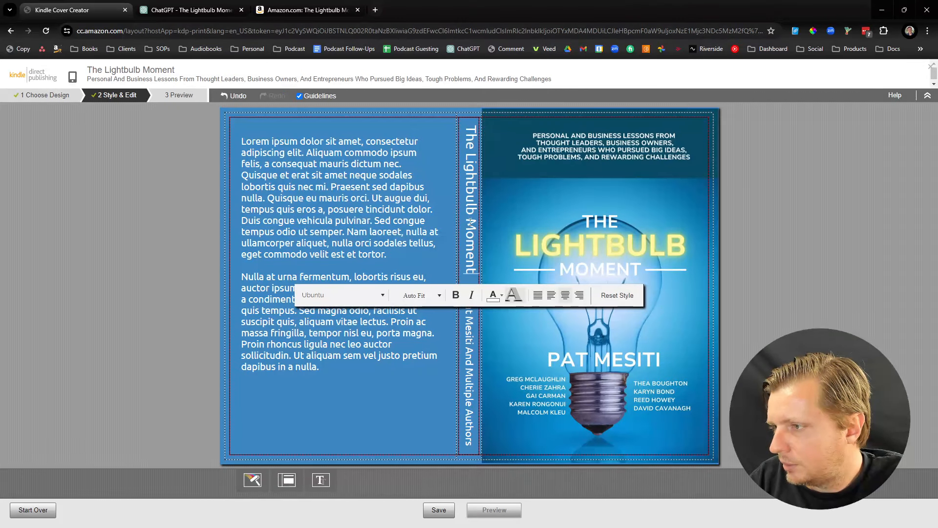
{"action": "left_click_drag", "start_coordinate": [471, 274], "coordinate": [463, 130]}
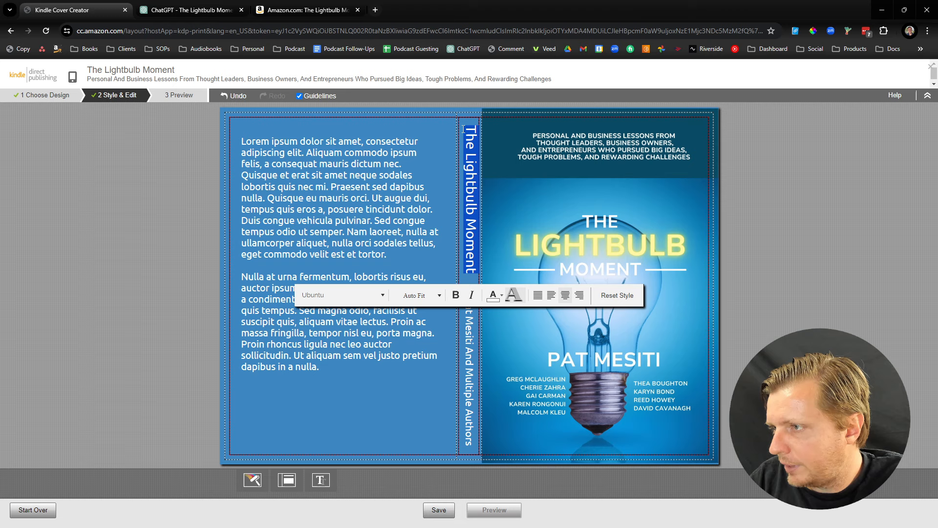
{"action": "left_click", "coordinate": [344, 294]}
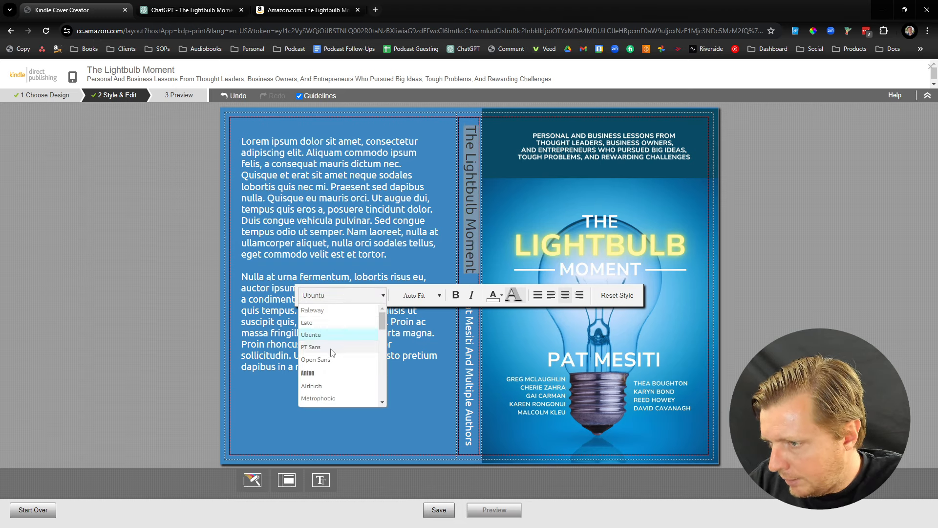
{"action": "scroll", "coordinate": [328, 350], "scroll_direction": "down", "scroll_amount": 5}
{"action": "scroll", "coordinate": [328, 356], "scroll_direction": "down", "scroll_amount": 6}
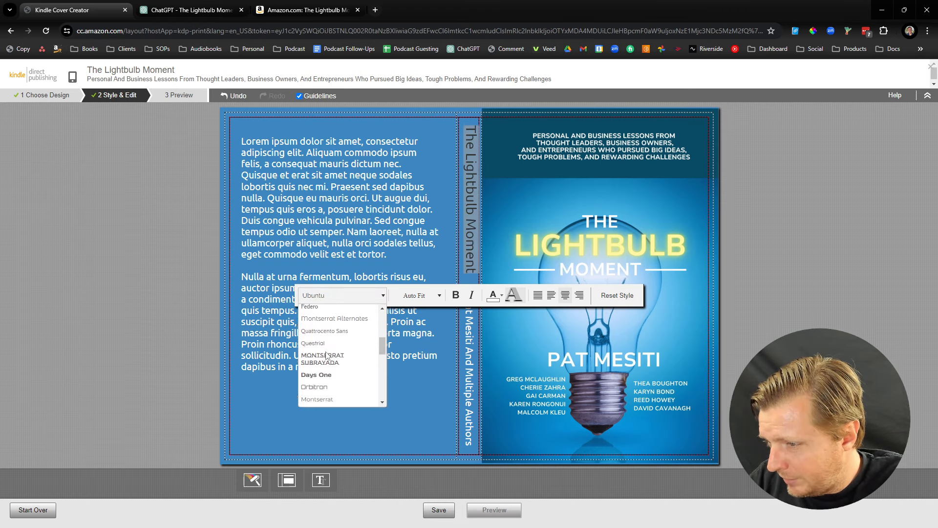
{"action": "scroll", "coordinate": [330, 355], "scroll_direction": "up", "scroll_amount": 11}
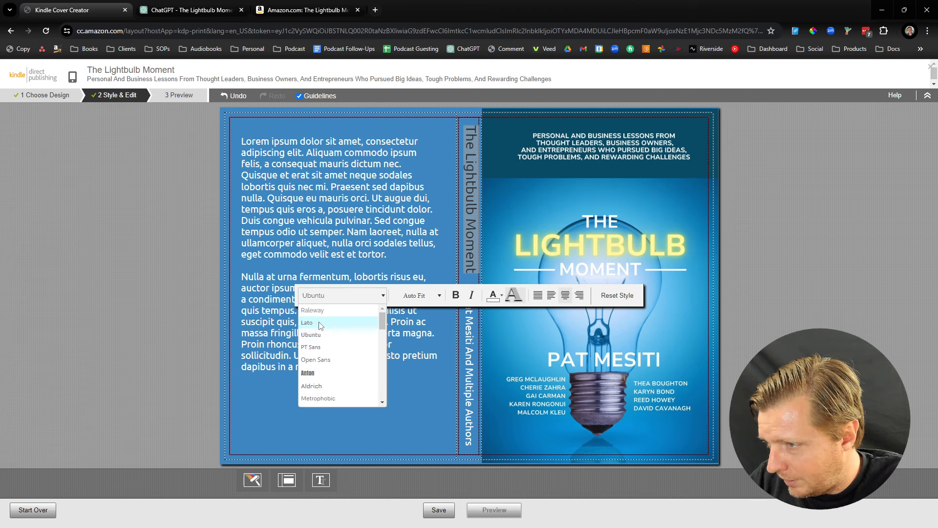
{"action": "left_click", "coordinate": [318, 323]}
Try 11 pt for the spine title, and settle on a font size of 12 pt.
{"action": "left_click", "coordinate": [423, 295]}
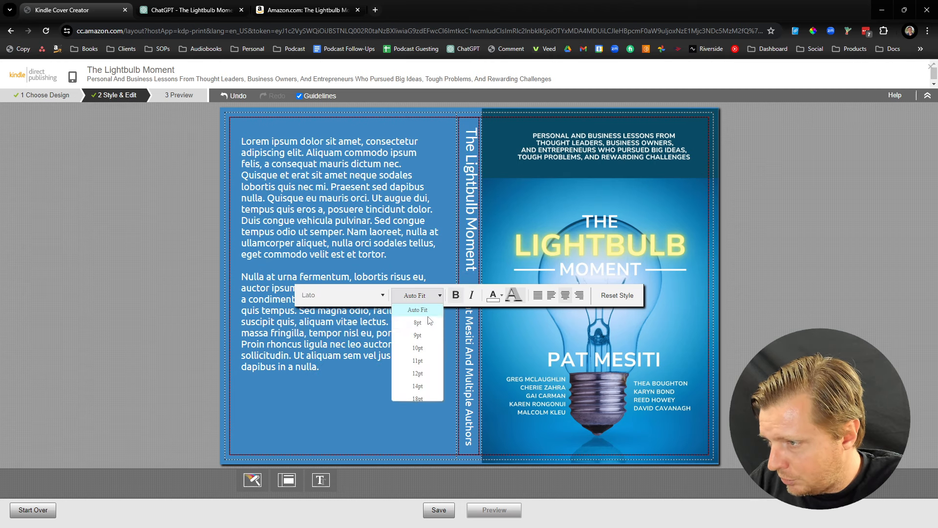
{"action": "left_click", "coordinate": [417, 360]}
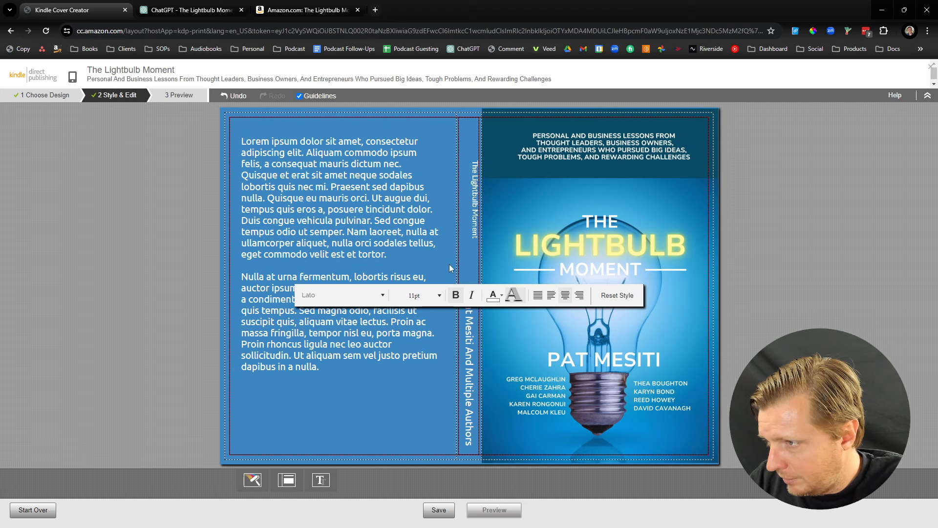
{"action": "left_click", "coordinate": [424, 296]}
{"action": "left_click", "coordinate": [415, 372]}
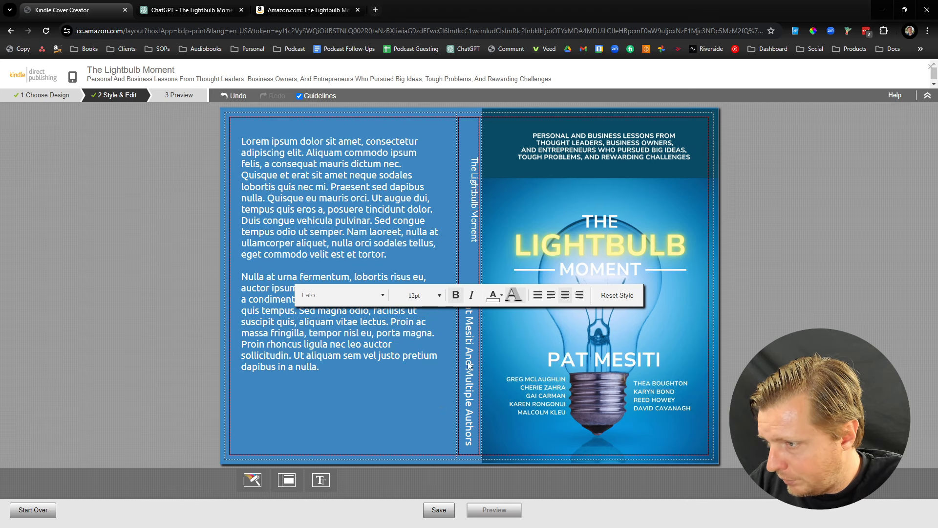
Set the author line on the spine to Lato at 12 pt.
{"action": "left_click", "coordinate": [467, 365]}
{"action": "left_click", "coordinate": [468, 383]}
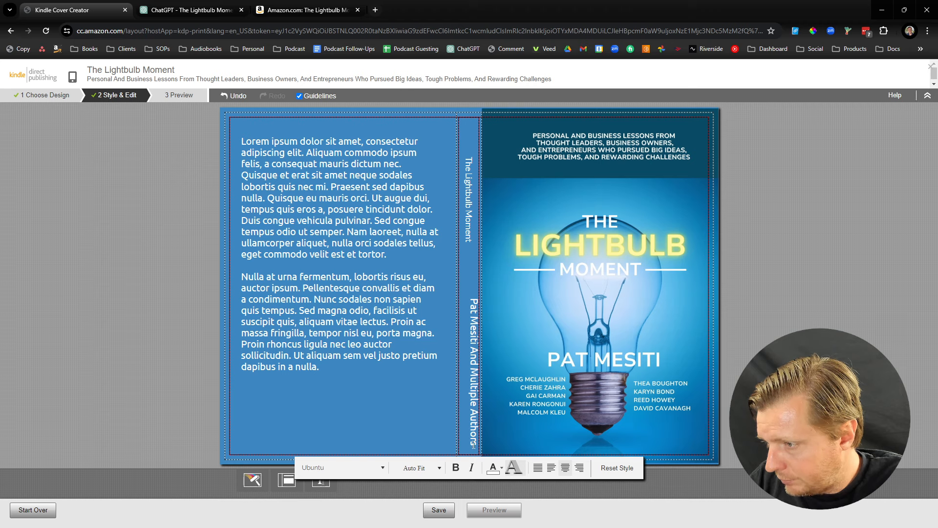
{"action": "left_click_drag", "start_coordinate": [473, 444], "coordinate": [472, 295]}
{"action": "left_click", "coordinate": [362, 466]}
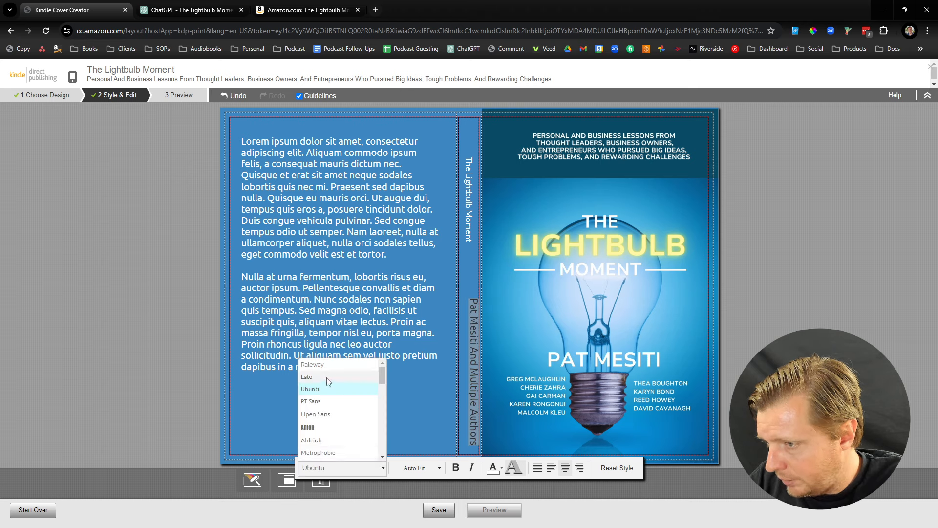
{"action": "left_click", "coordinate": [327, 382]}
{"action": "left_click", "coordinate": [421, 468]}
{"action": "left_click", "coordinate": [412, 426]}
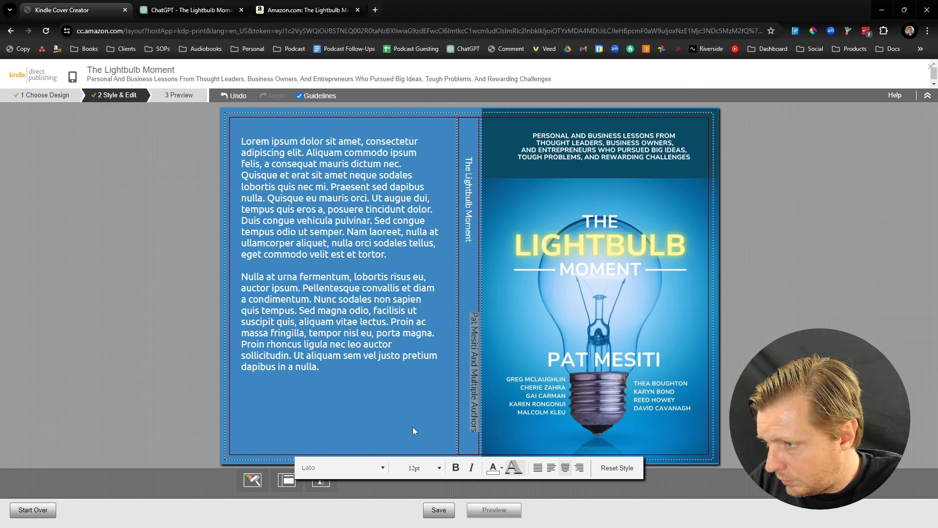
Make the book title on the spine bold.
{"action": "left_click", "coordinate": [473, 237]}
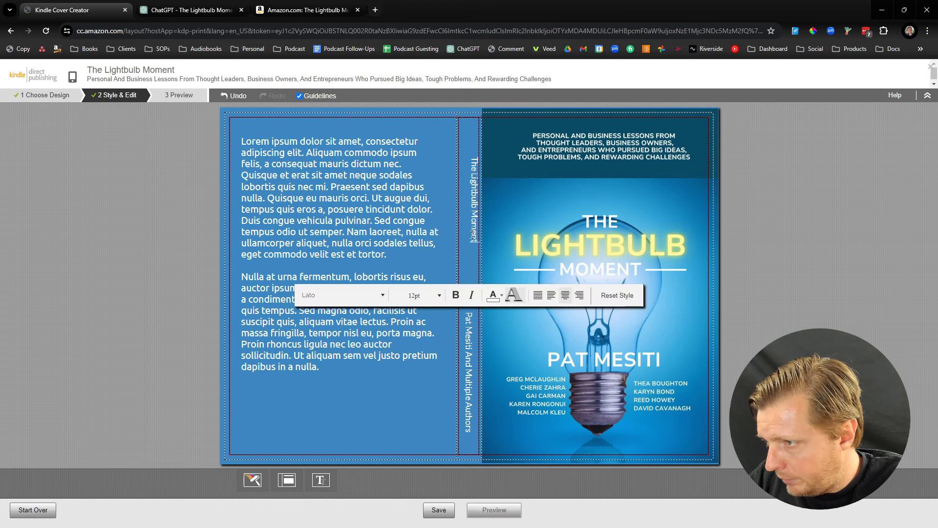
{"action": "left_click_drag", "start_coordinate": [473, 244], "coordinate": [473, 162]}
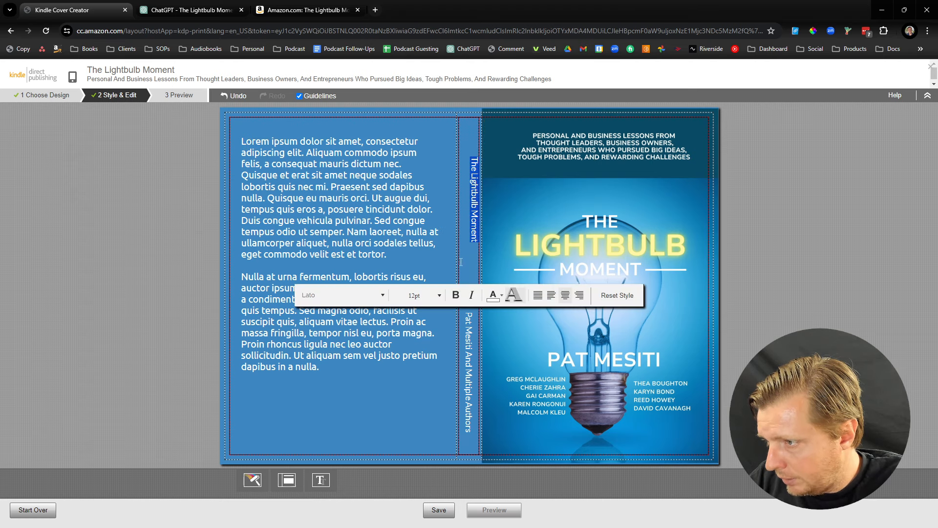
{"action": "left_click", "coordinate": [455, 295]}
{"action": "left_click", "coordinate": [728, 267]}
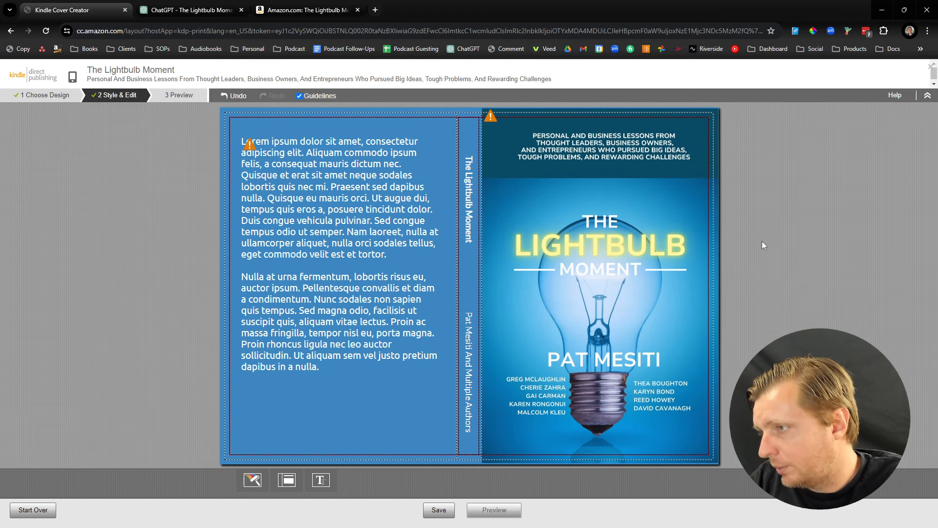
Copy the two introductory paragraphs from the book's Amazon description and replace the back cover placeholder text with them in Cover Creator.
{"action": "left_click", "coordinate": [287, 11]}
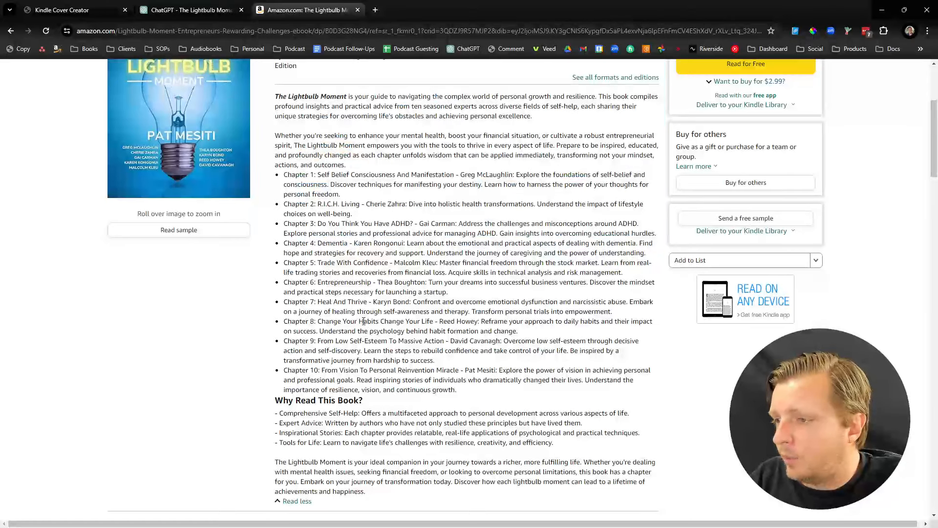
{"action": "scroll", "coordinate": [342, 244], "scroll_direction": "up", "scroll_amount": 2}
{"action": "left_click_drag", "start_coordinate": [346, 263], "coordinate": [275, 194]}
{"action": "key", "text": "ctrl+c"}
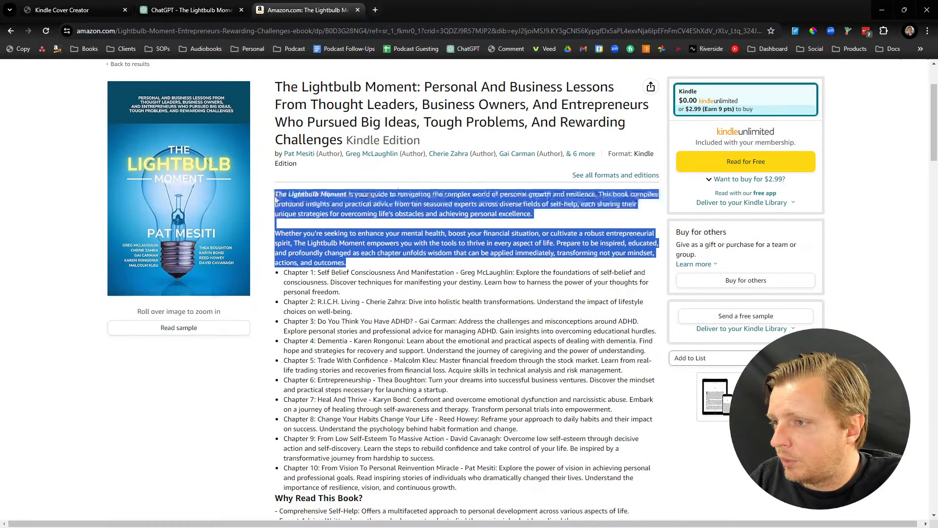
{"action": "key", "text": "ctrl+shift+Tab"}
{"action": "key", "text": "ctrl+shift+Tab"}
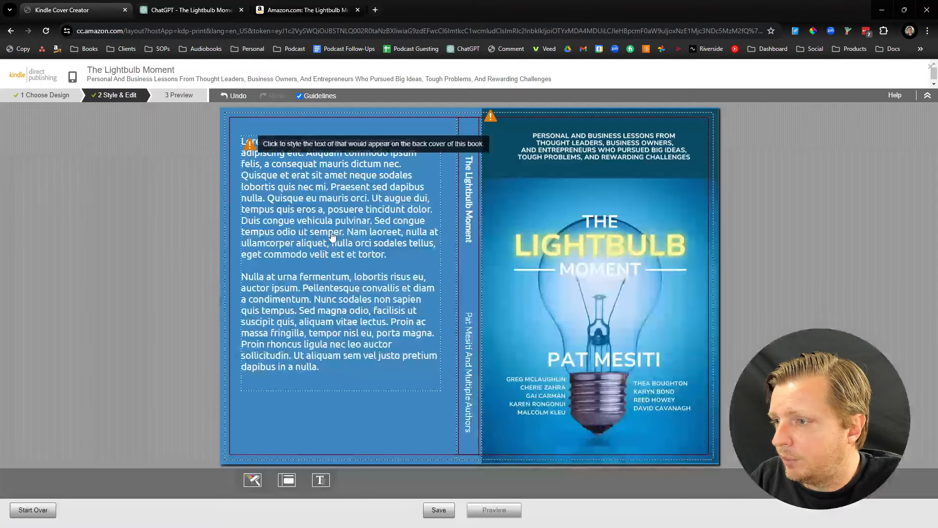
{"action": "key", "text": "ctrl+v"}
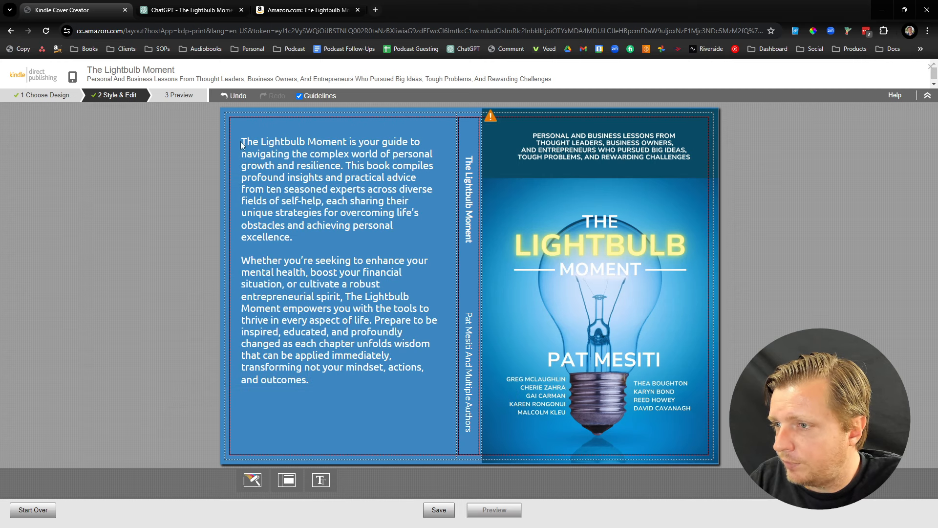
Format all of the back cover text in Lato at 12 pt.
{"action": "left_click", "coordinate": [320, 368]}
{"action": "left_click_drag", "start_coordinate": [318, 378], "coordinate": [240, 140]}
{"action": "left_click", "coordinate": [208, 401]}
{"action": "left_click", "coordinate": [210, 427]}
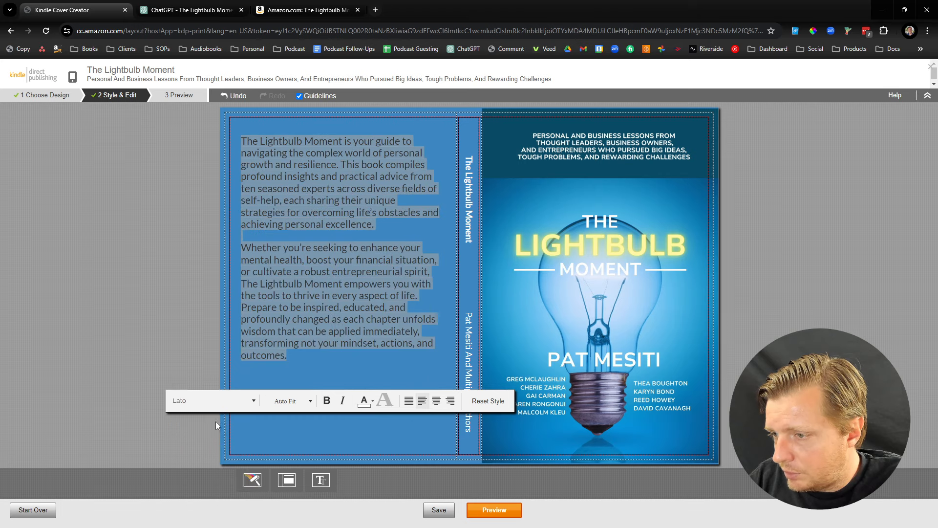
{"action": "left_click", "coordinate": [293, 400]}
{"action": "left_click", "coordinate": [286, 484]}
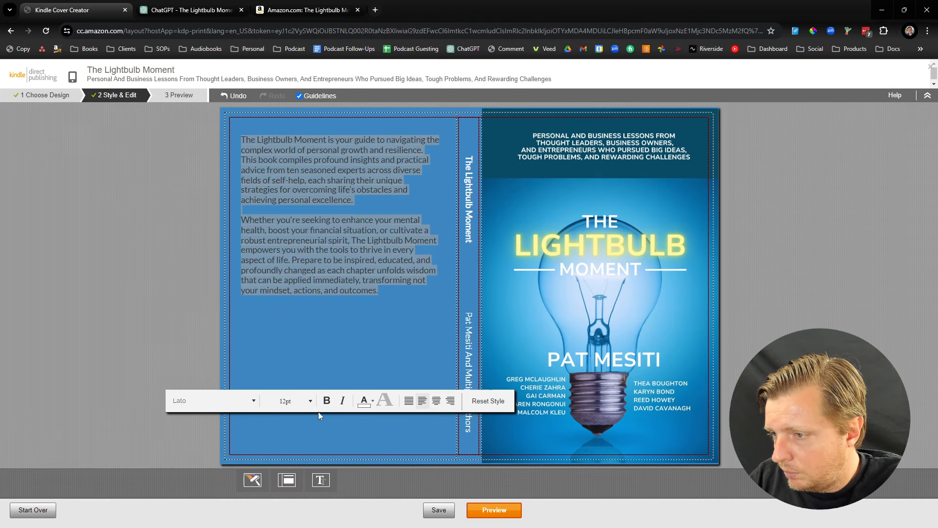
{"action": "left_click", "coordinate": [200, 294]}
Copy the closing paragraph of the Amazon description, starting "The Lightbulb Moment is your ideal companion", and add it below the back cover text.
{"action": "left_click", "coordinate": [296, 10]}
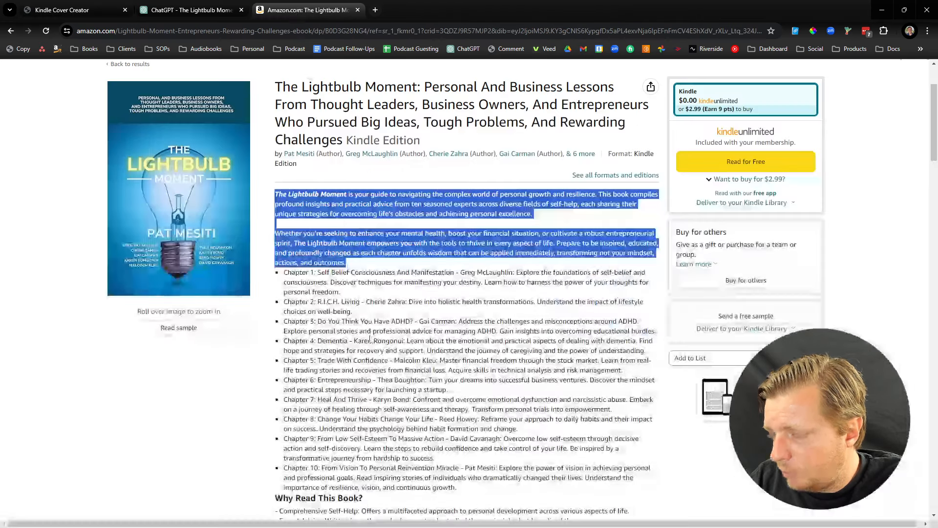
{"action": "scroll", "coordinate": [355, 362], "scroll_direction": "down", "scroll_amount": 5}
{"action": "left_click_drag", "start_coordinate": [370, 348], "coordinate": [296, 314]}
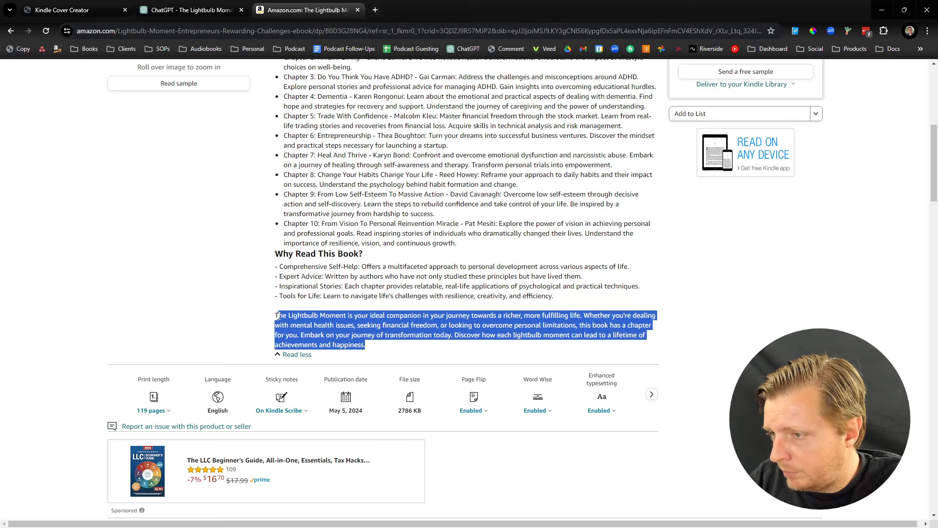
{"action": "left_click", "coordinate": [73, 10]}
{"action": "left_click", "coordinate": [387, 290]}
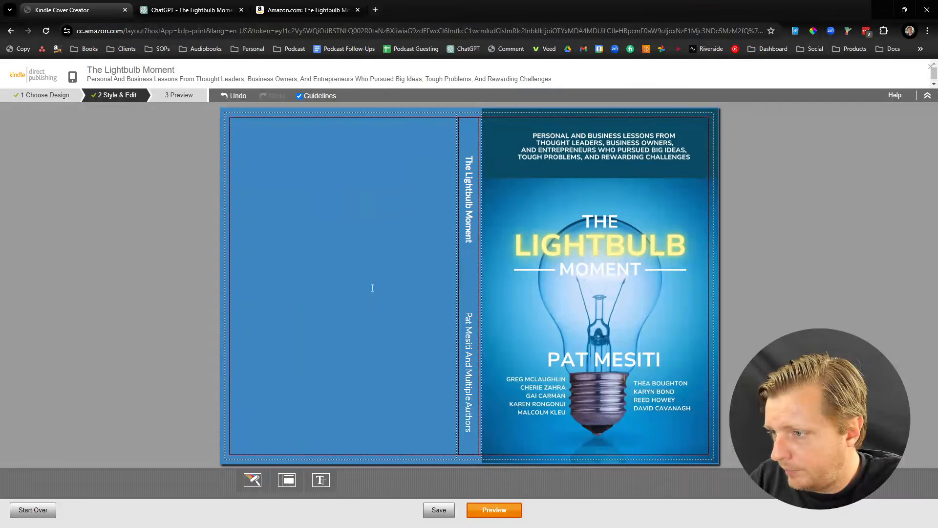
{"action": "type", "text": "The Lightbulb Moment is your ideal companion in your journey towards a richer, more fulfilling life. Whether you're dealing with mental health issues, seeking financial freedom, or looking to overcome personal limitations, this book has a chapter for you. Embark on your journey of transformation today. Discover how each lightbulb moment can lead to a lifetime of achievements and happiness."}
Add the website TheLightbulbMomentBook.com on its own line after a blank line at the end of the back cover text.
{"action": "key", "text": "Return"}
{"action": "key", "text": "Return"}
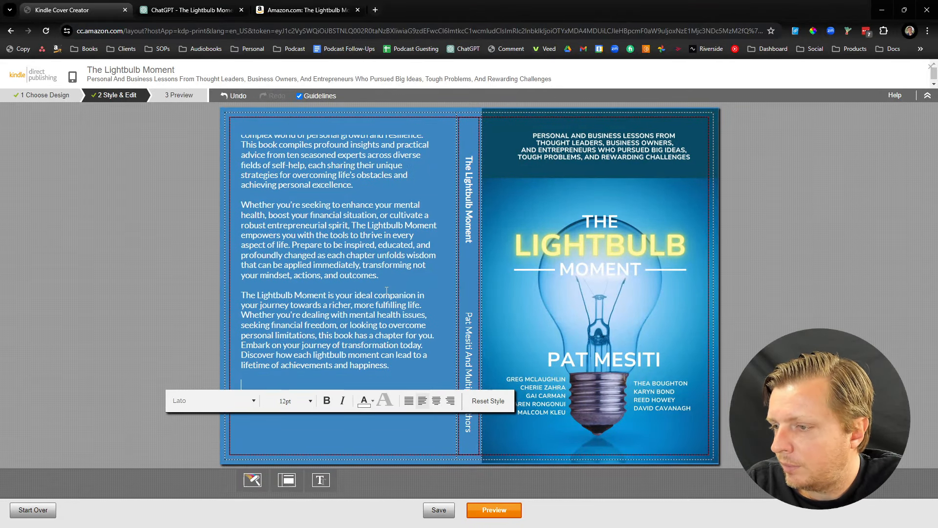
{"action": "type", "text": "T"}
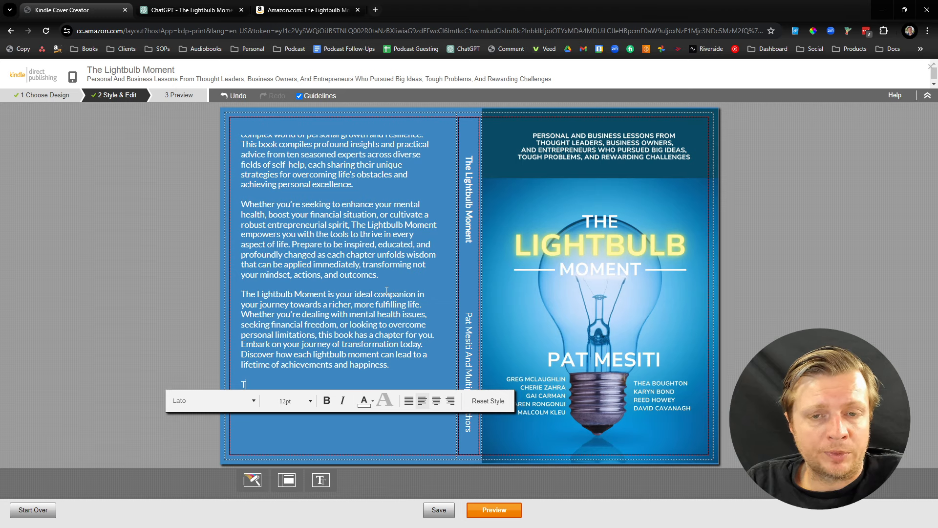
{"action": "type", "text": "he"}
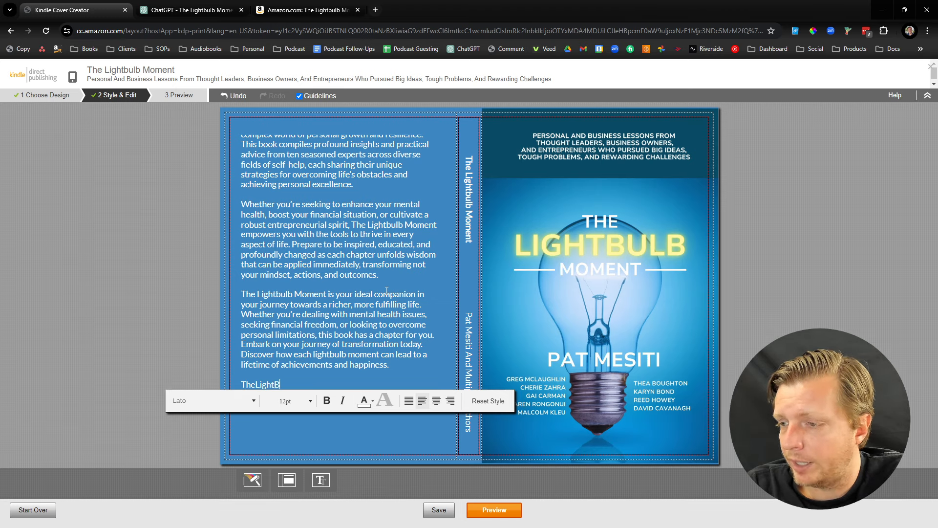
{"action": "type", "text": "Lightblu"}
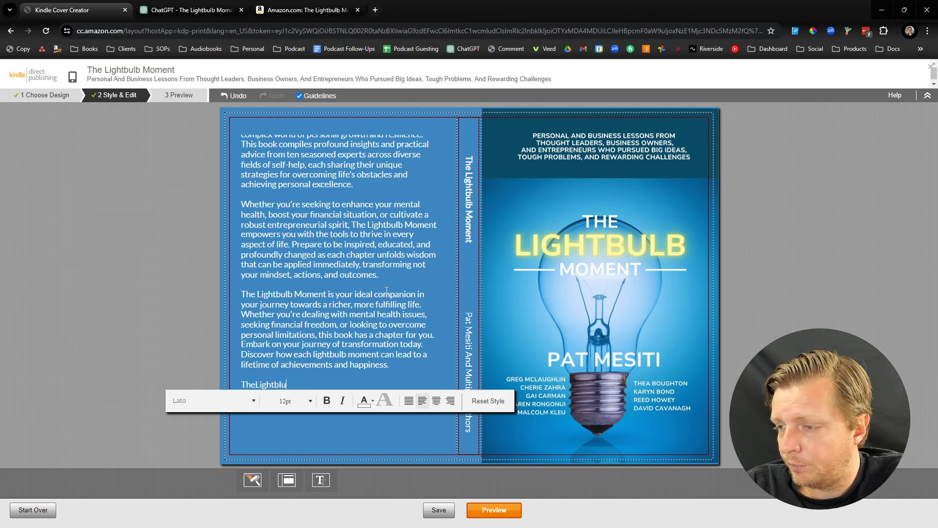
{"action": "type", "text": "lbMomentBook.com"}
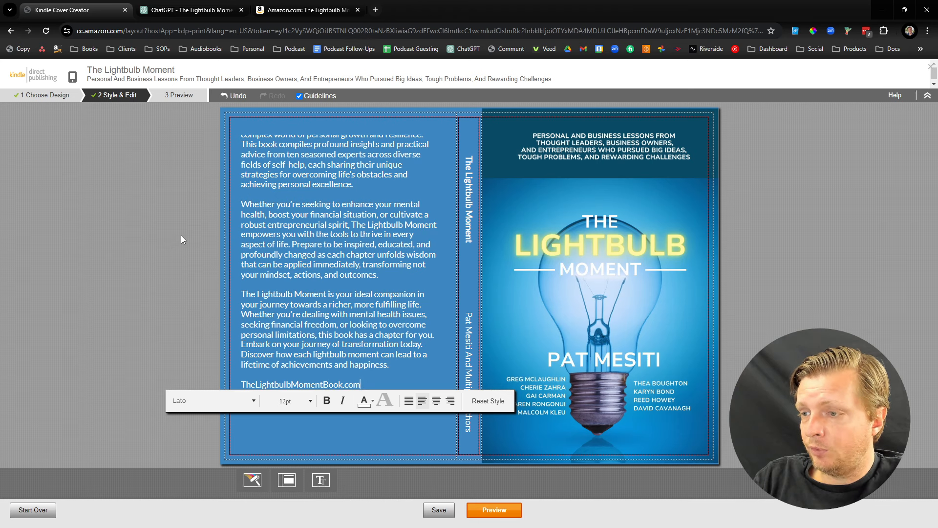
{"action": "left_click", "coordinate": [181, 236]}
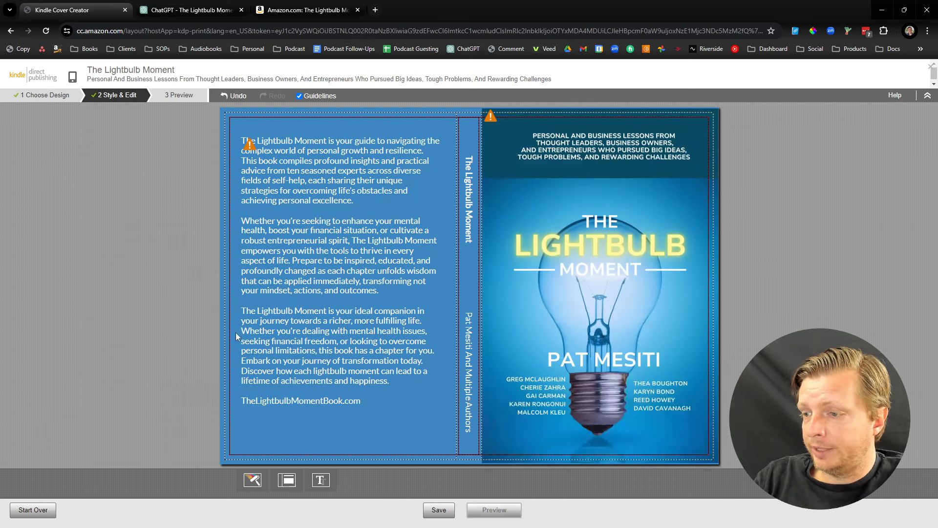
Try to save and preview the cover, and go back to editing it.
{"action": "left_click", "coordinate": [295, 239]}
{"action": "left_click", "coordinate": [151, 250]}
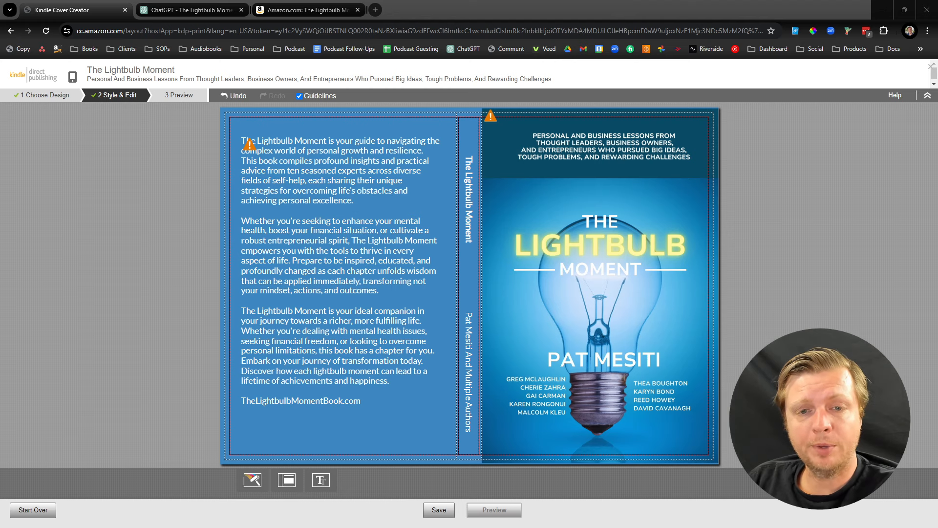
{"action": "left_click", "coordinate": [428, 513]}
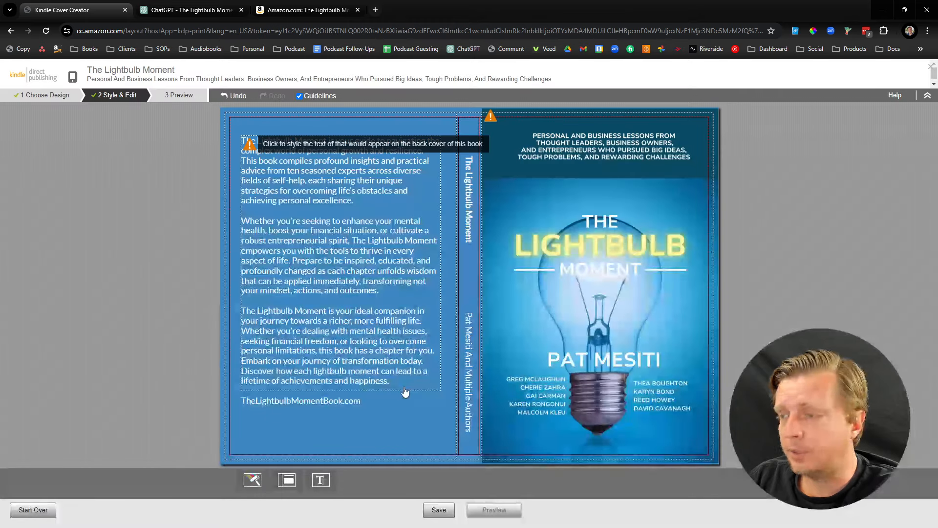
{"action": "left_click", "coordinate": [485, 510]}
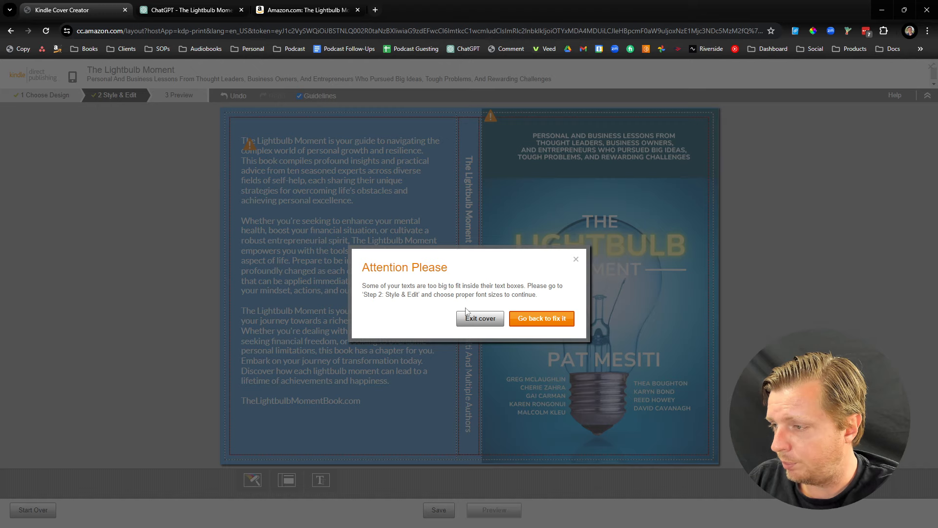
{"action": "left_click", "coordinate": [542, 318]}
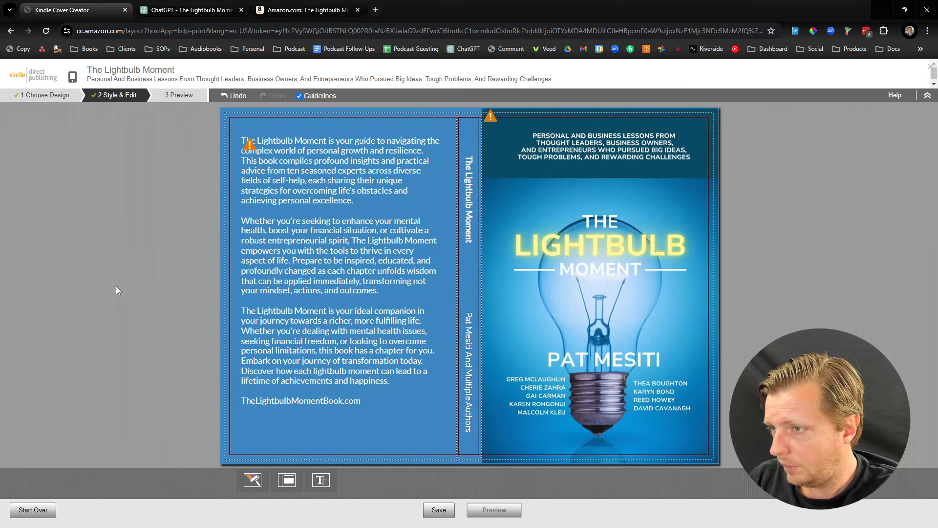
Set all of the back cover text to 11 pt.
{"action": "mouse_move", "coordinate": [251, 149]}
{"action": "left_click", "coordinate": [284, 193]}
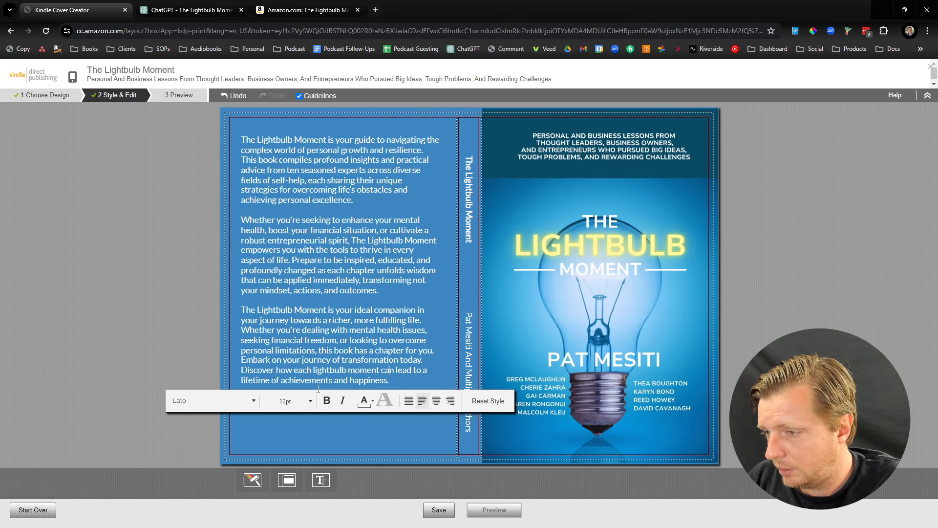
{"action": "left_click_drag", "start_coordinate": [242, 141], "coordinate": [433, 525]}
{"action": "left_click", "coordinate": [284, 400]}
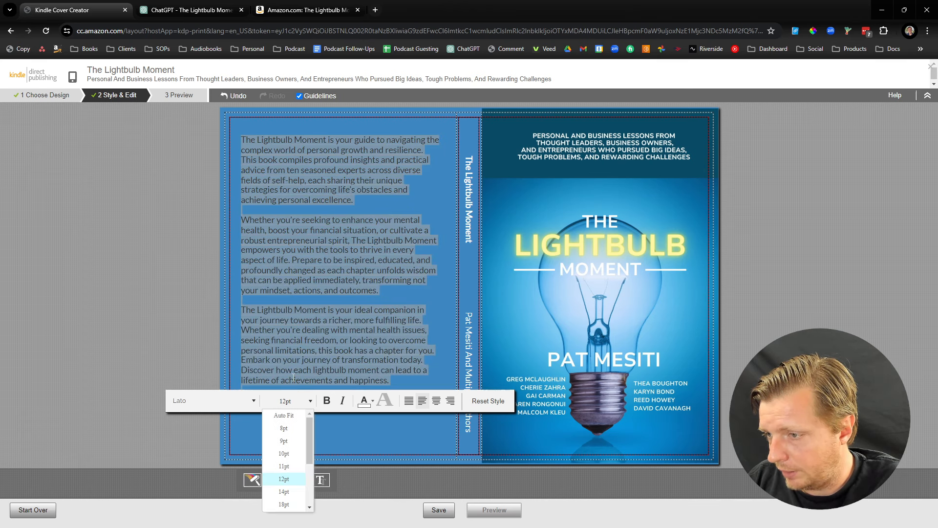
{"action": "left_click", "coordinate": [283, 467]}
{"action": "left_click", "coordinate": [304, 449]}
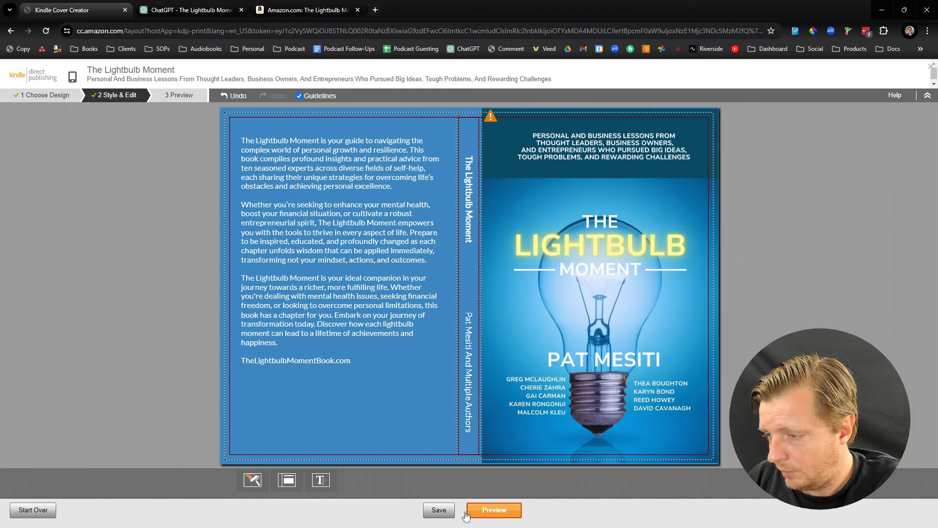
Preview the finished paperback cover, and save and submit it to the book's content page.
{"action": "left_click", "coordinate": [491, 510]}
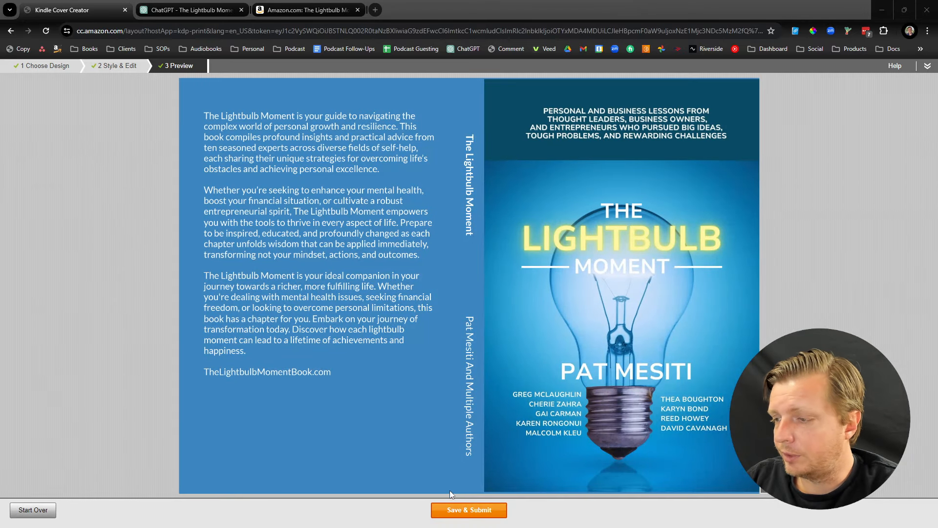
{"action": "left_click", "coordinate": [454, 510]}
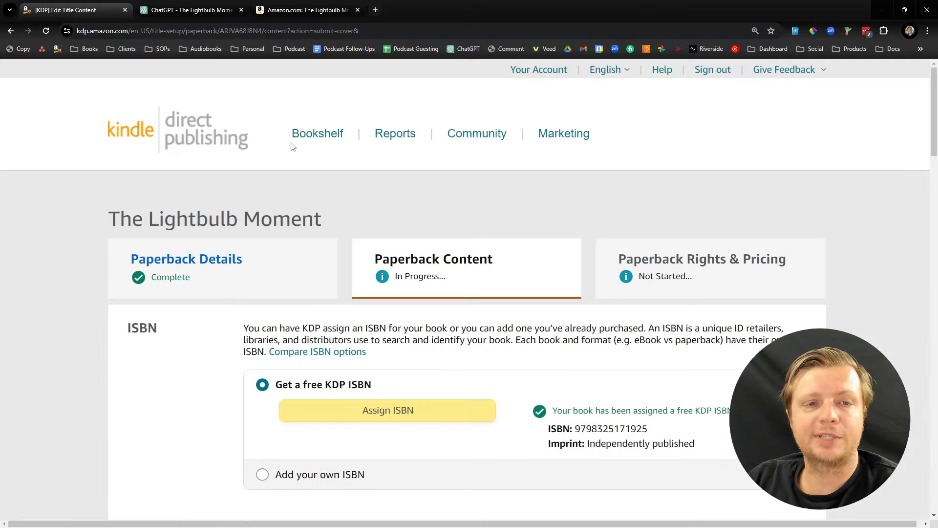
In the Book Cover section, choose to upload a print-ready PDF cover instead and open the Cover Calculator.
{"action": "scroll", "coordinate": [350, 375], "scroll_direction": "down", "scroll_amount": 20}
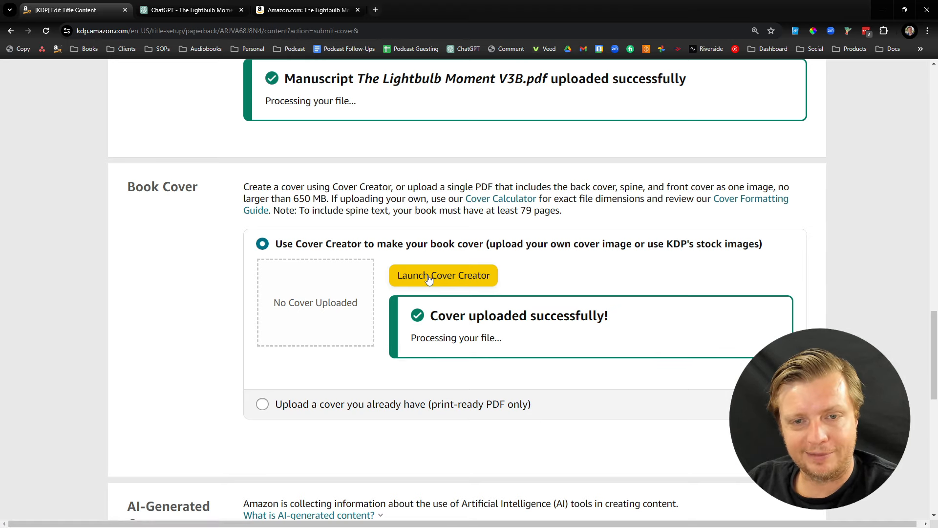
{"action": "left_click", "coordinate": [262, 404]}
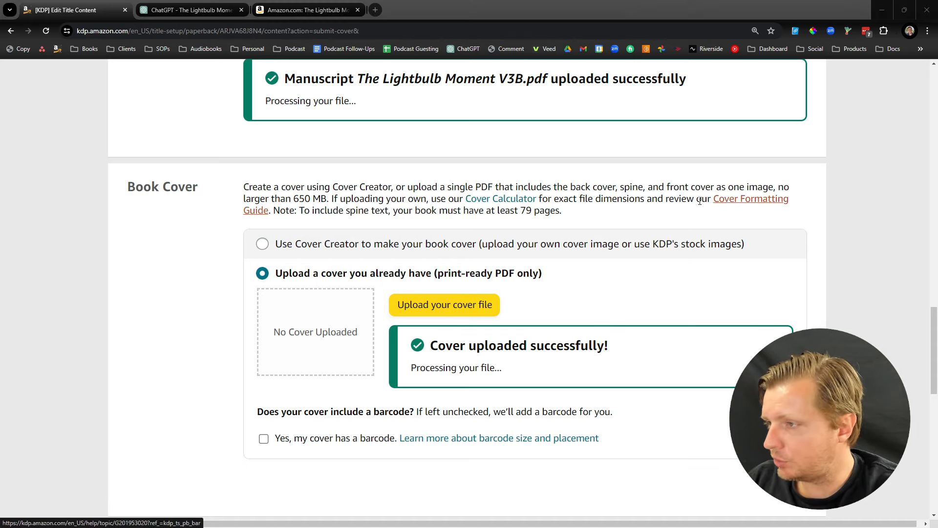
{"action": "left_click", "coordinate": [507, 199]}
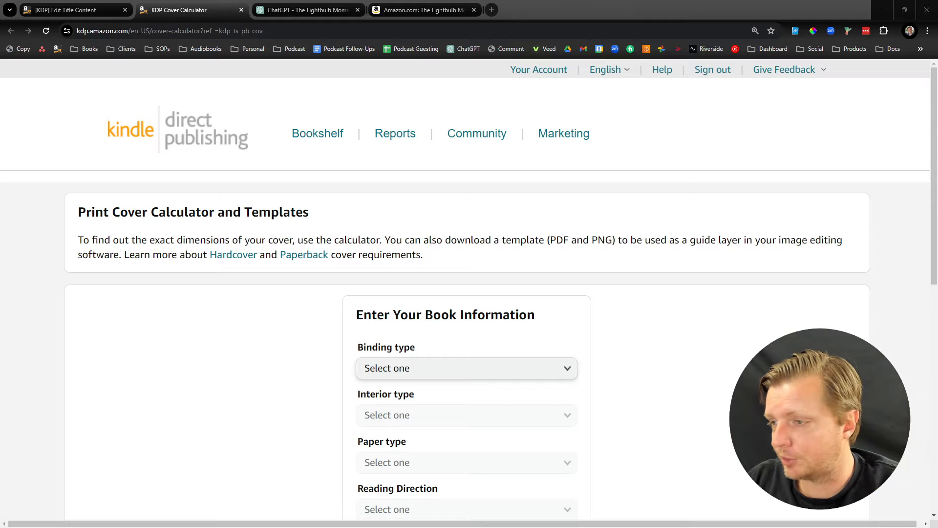
In the cover calculator, set the binding to Paperback, the interior to Black & white and the paper to White paper.
{"action": "scroll", "coordinate": [272, 261], "scroll_direction": "down", "scroll_amount": 2}
{"action": "left_click", "coordinate": [410, 277]}
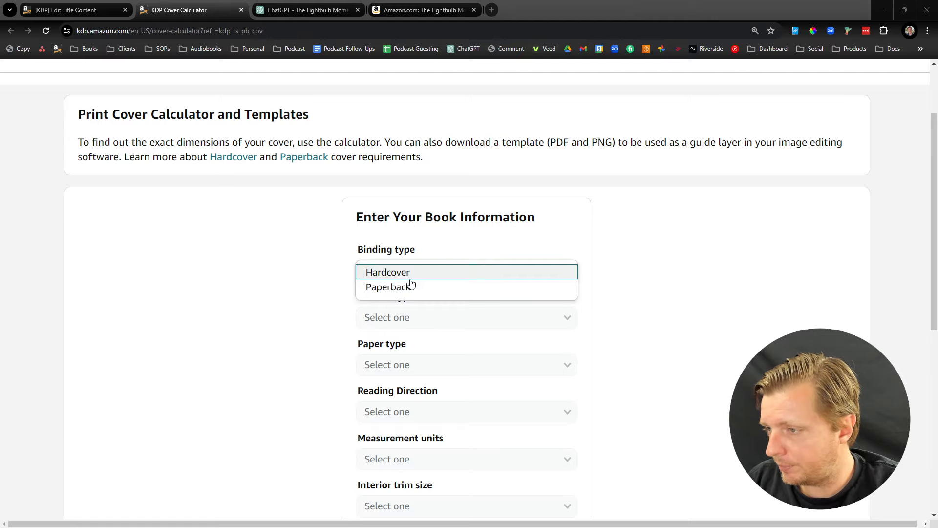
{"action": "left_click", "coordinate": [411, 287]}
{"action": "left_click", "coordinate": [408, 318]}
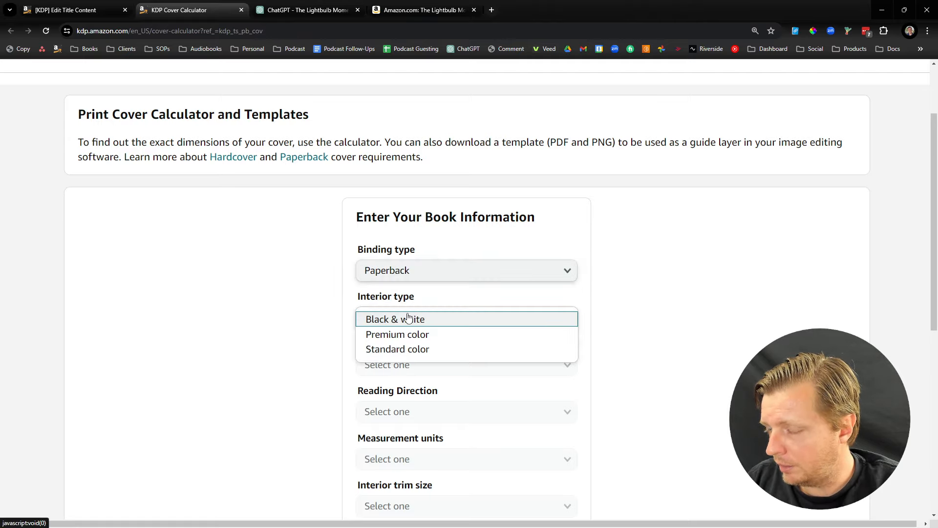
{"action": "left_click", "coordinate": [408, 323]}
{"action": "left_click", "coordinate": [405, 364]}
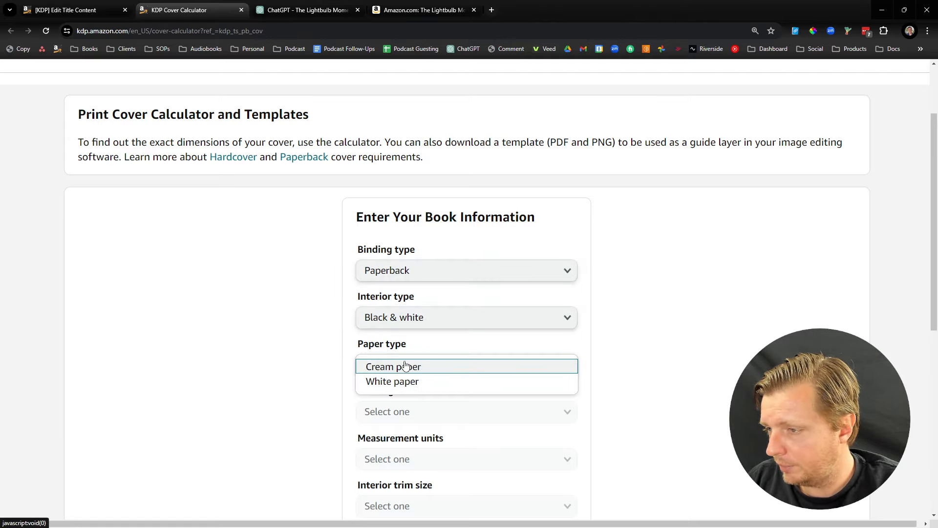
{"action": "left_click", "coordinate": [405, 380]}
Set the reading direction to Left to Right, the measurement units to Inches and the interior trim size to 6 x 9 in.
{"action": "scroll", "coordinate": [295, 377], "scroll_direction": "down", "scroll_amount": 2}
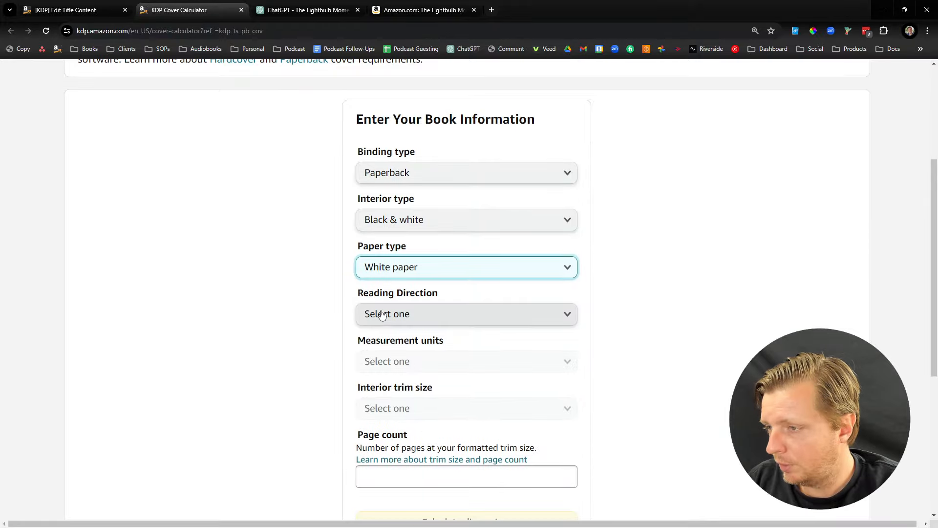
{"action": "left_click", "coordinate": [386, 314]}
{"action": "left_click", "coordinate": [383, 315]}
{"action": "scroll", "coordinate": [312, 347], "scroll_direction": "down", "scroll_amount": 1}
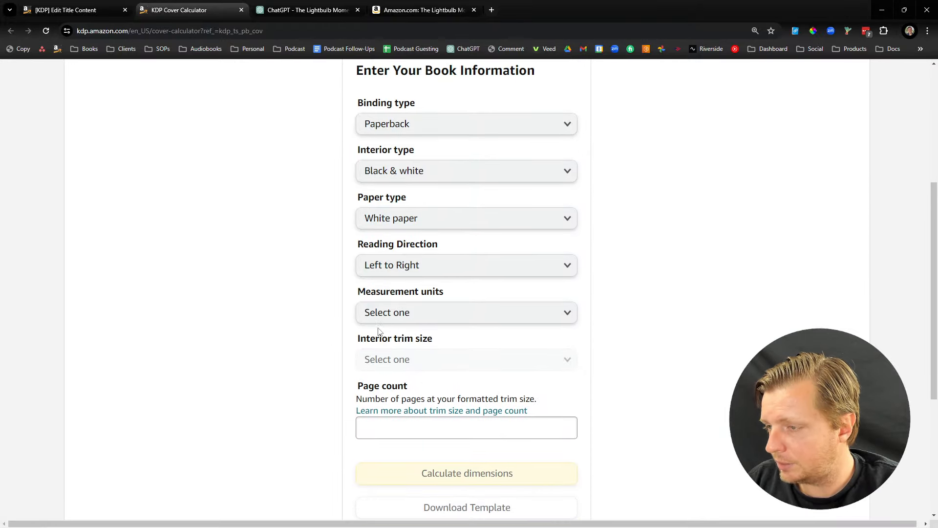
{"action": "left_click", "coordinate": [386, 313]}
{"action": "left_click", "coordinate": [391, 316]}
{"action": "scroll", "coordinate": [247, 350], "scroll_direction": "down", "scroll_amount": 1}
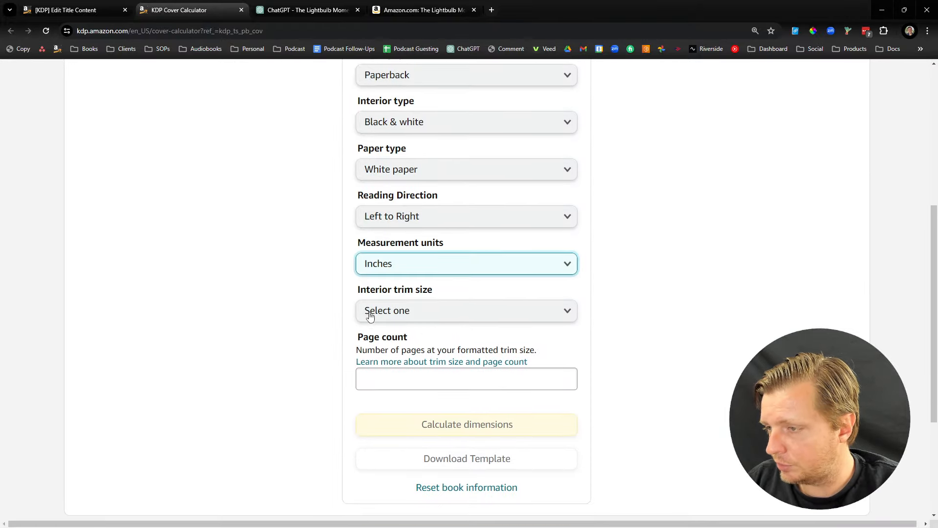
{"action": "left_click", "coordinate": [366, 310]}
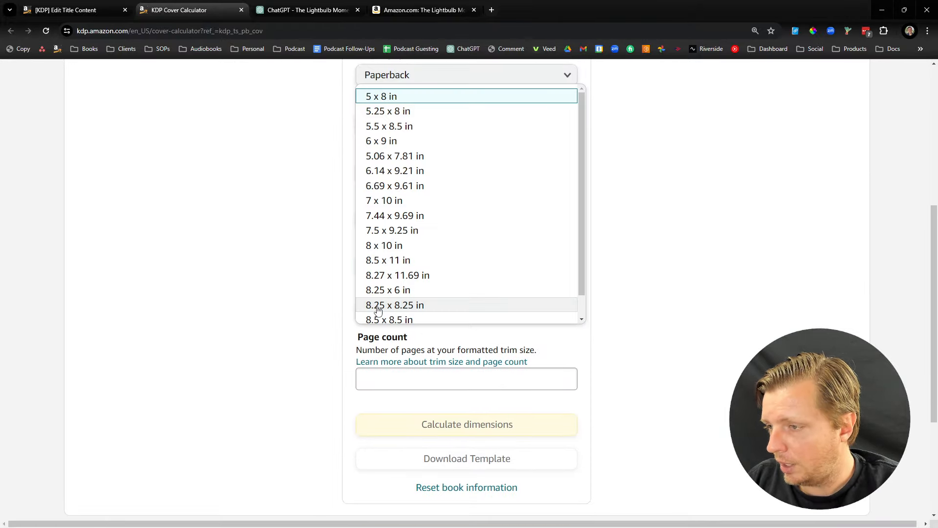
{"action": "left_click", "coordinate": [386, 141]}
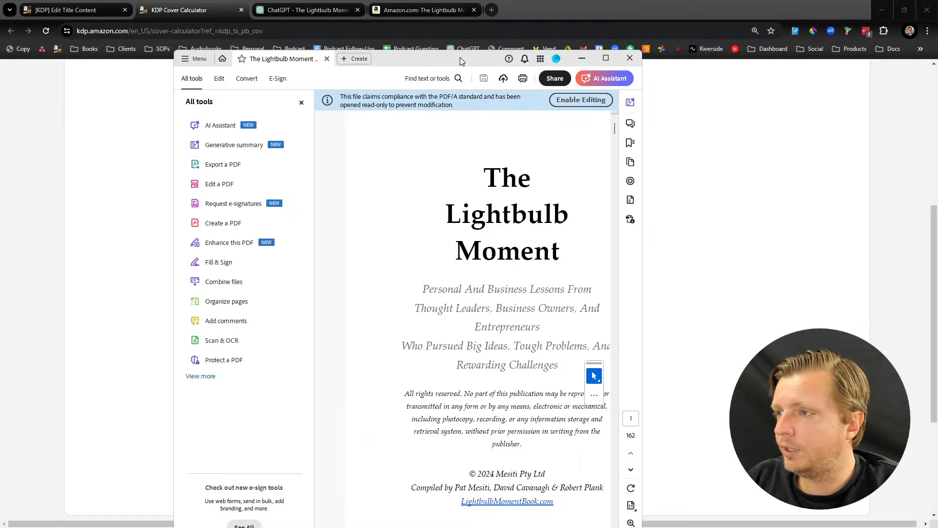
Set the page count to 162 to match the manuscript PDF, calculate the dimensions and download the cover template.
{"action": "double_click", "coordinate": [461, 58]}
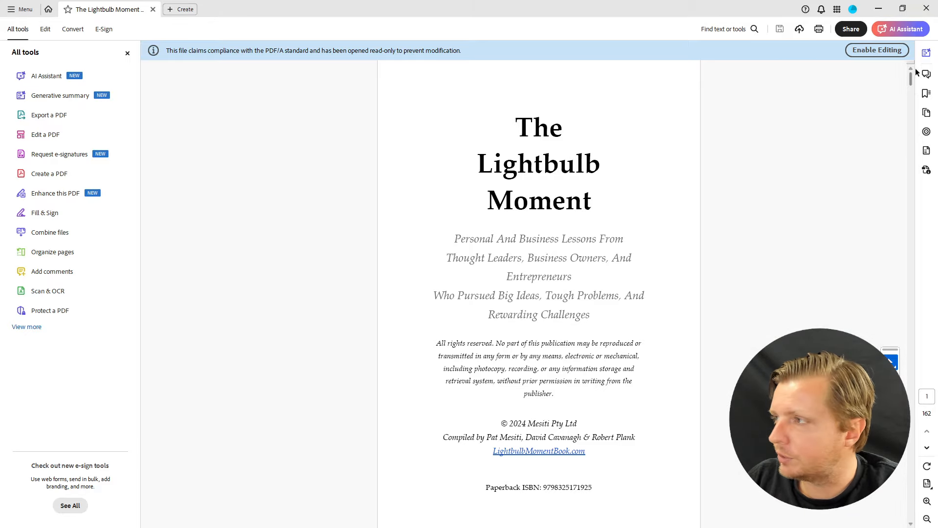
{"action": "left_click", "coordinate": [879, 9]}
{"action": "left_click", "coordinate": [449, 371]}
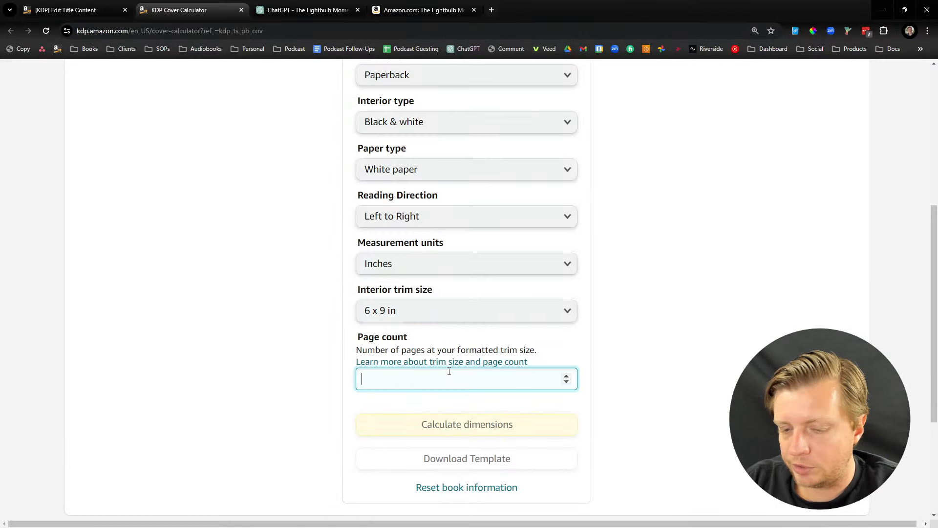
{"action": "left_click", "coordinate": [370, 410]}
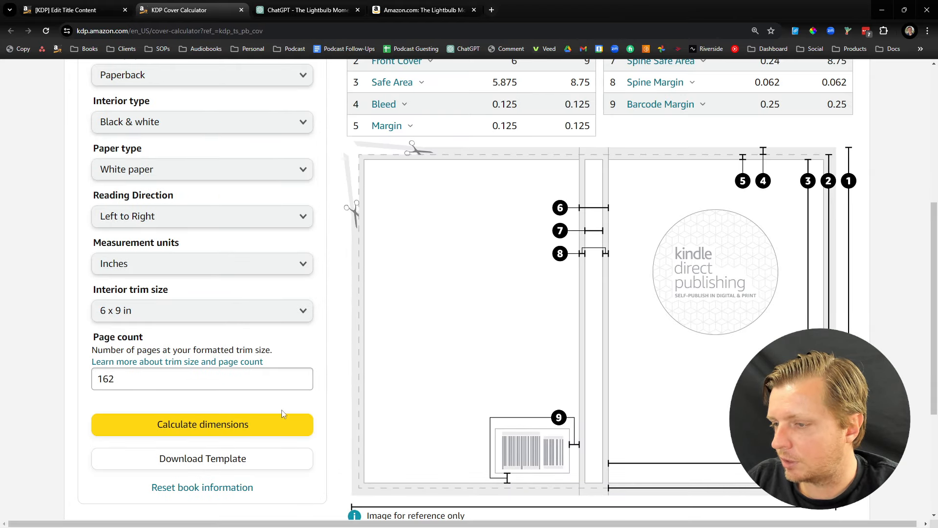
{"action": "left_click", "coordinate": [255, 458]}
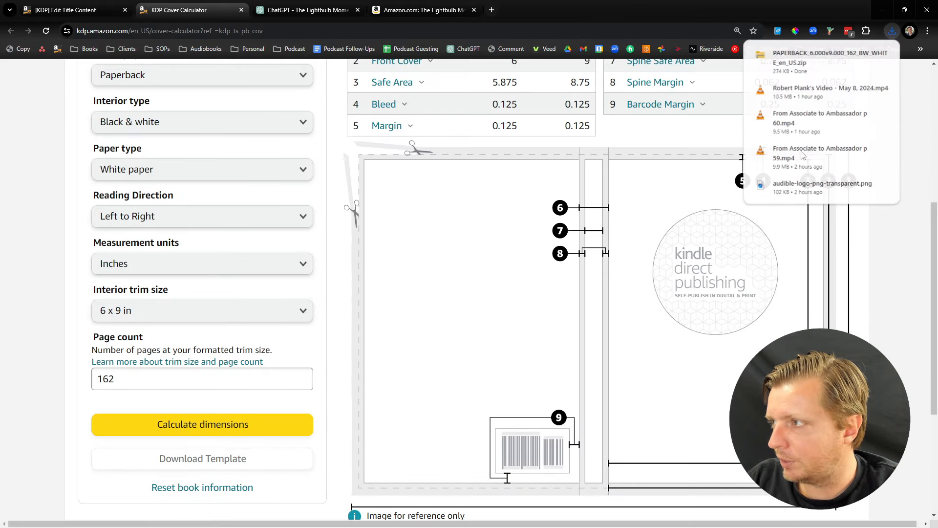
Show the downloaded PAPERBACK_6.000x9.000_162_BW_WHITE_en_US.zip in the Downloads folder and extract it there.
{"action": "left_click", "coordinate": [869, 56]}
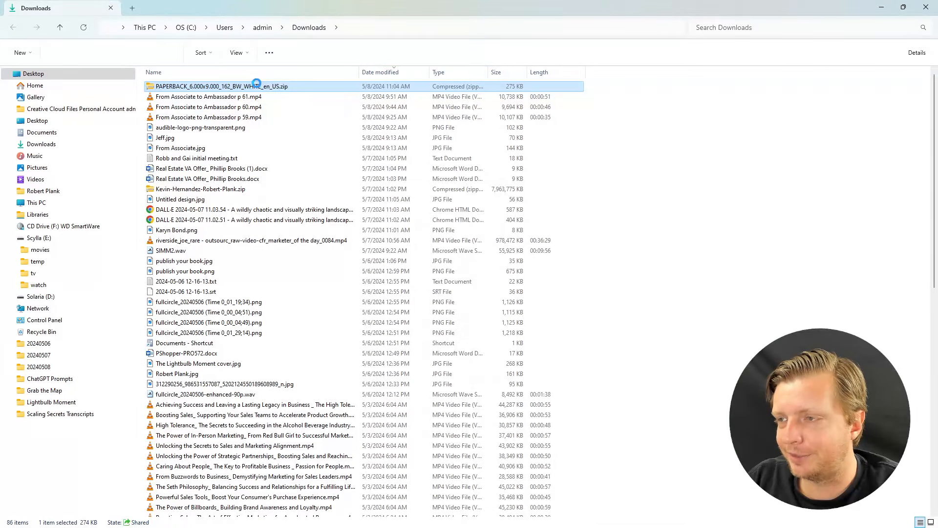
{"action": "right_click", "coordinate": [282, 98]}
{"action": "left_click", "coordinate": [326, 193]}
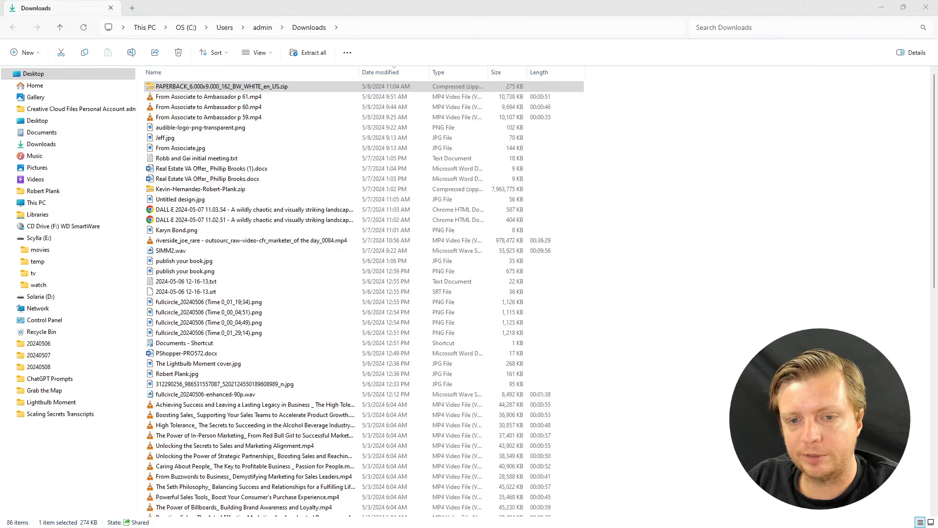
{"action": "left_click", "coordinate": [255, 90]}
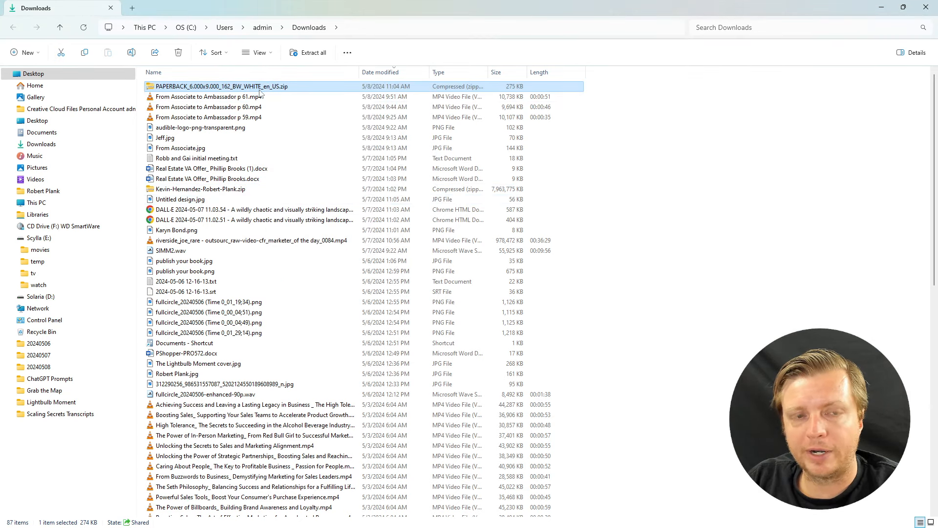
{"action": "left_click", "coordinate": [707, 155]}
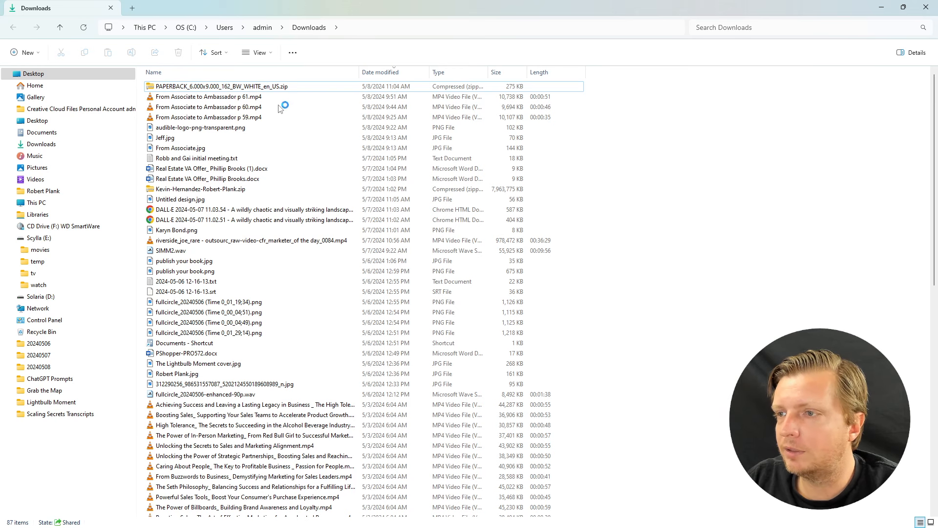
Open the extracted PAPERBACK_6.000x9.000_162_BW_WHITE_en_US folder to view the template files, and minimize File Explorer.
{"action": "scroll", "coordinate": [267, 286], "scroll_direction": "down", "scroll_amount": 15}
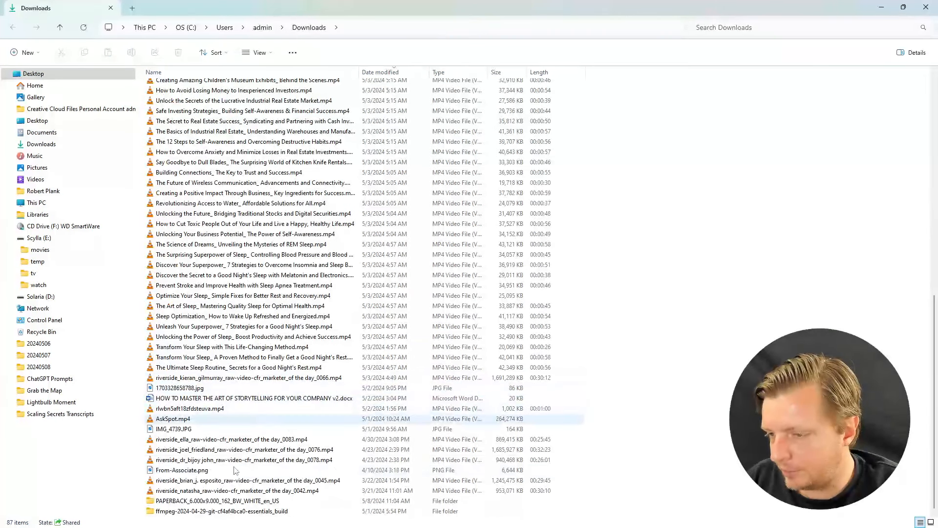
{"action": "left_click", "coordinate": [219, 501]}
{"action": "double_click", "coordinate": [219, 501]}
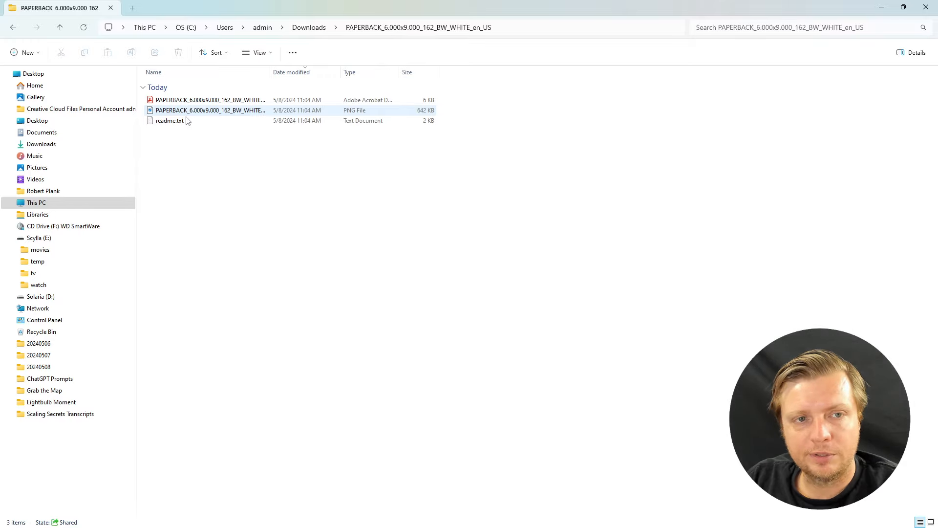
{"action": "left_click", "coordinate": [881, 7]}
Open Canva in a new browser tab and view the cover template PNG for its overall dimensions.
{"action": "left_click", "coordinate": [491, 10]}
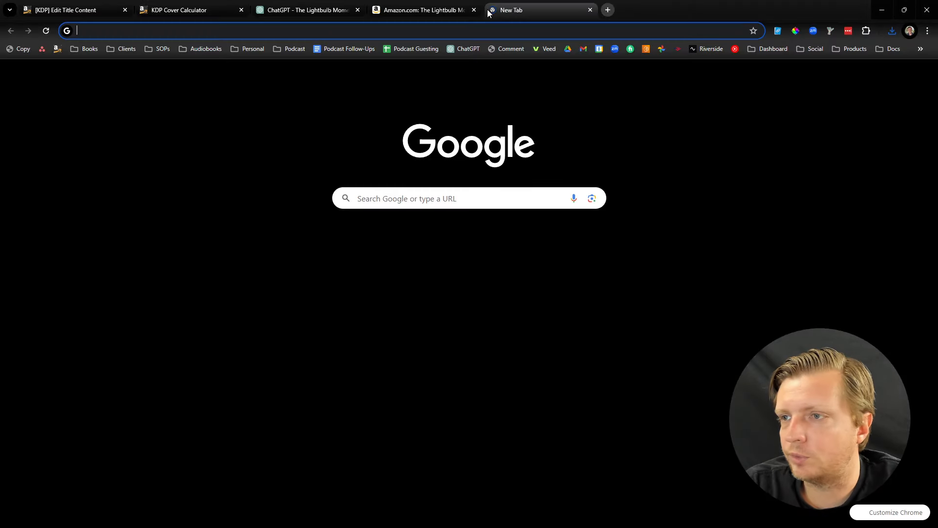
{"action": "type", "text": "canva"}
{"action": "key", "text": "Return"}
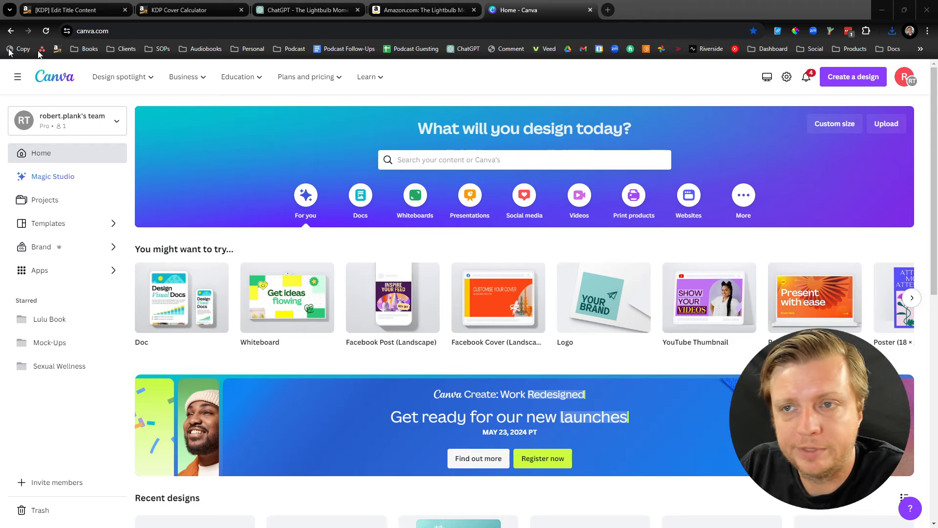
{"action": "left_click", "coordinate": [596, 72]}
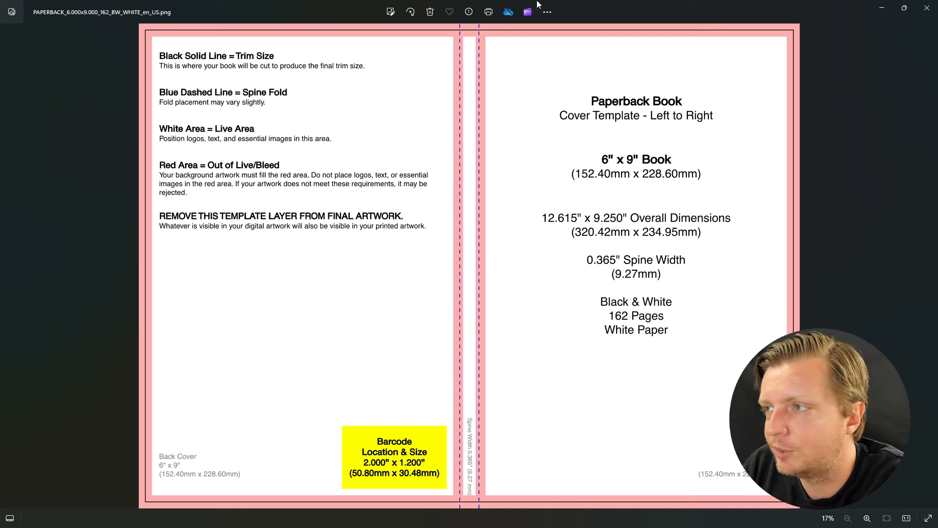
{"action": "left_click_drag", "start_coordinate": [537, 2], "coordinate": [421, 527]}
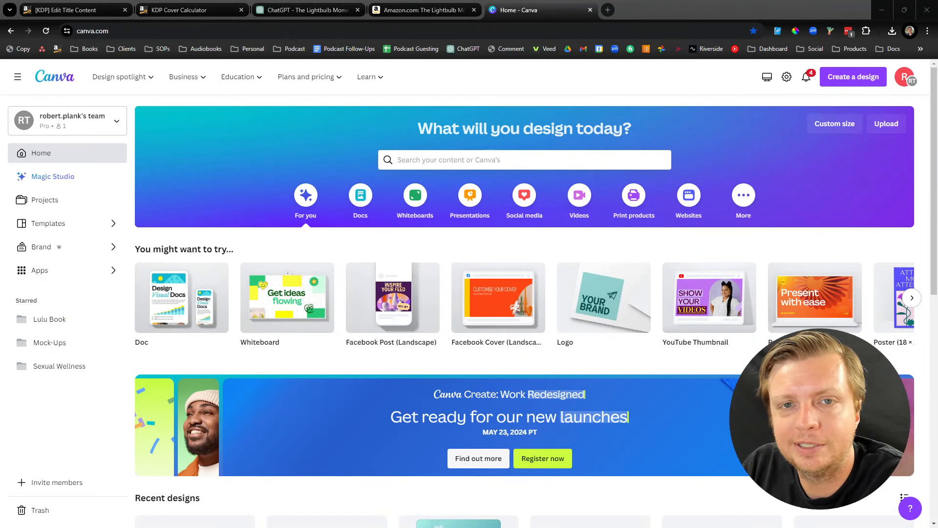
Create a custom-size design 12.615 in wide and 9.250 in high, and decline opening it in the Canva app.
{"action": "left_click", "coordinate": [853, 78]}
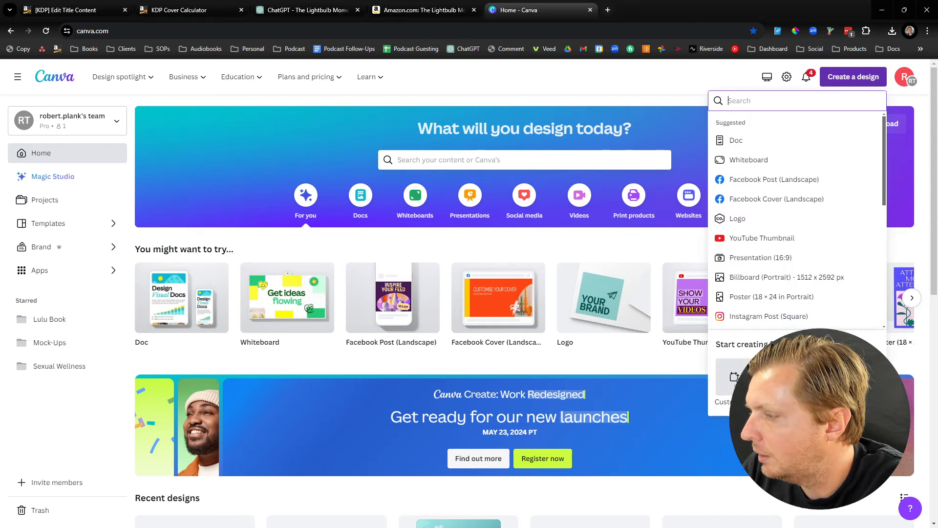
{"action": "left_click", "coordinate": [758, 375]}
{"action": "left_click", "coordinate": [837, 142]}
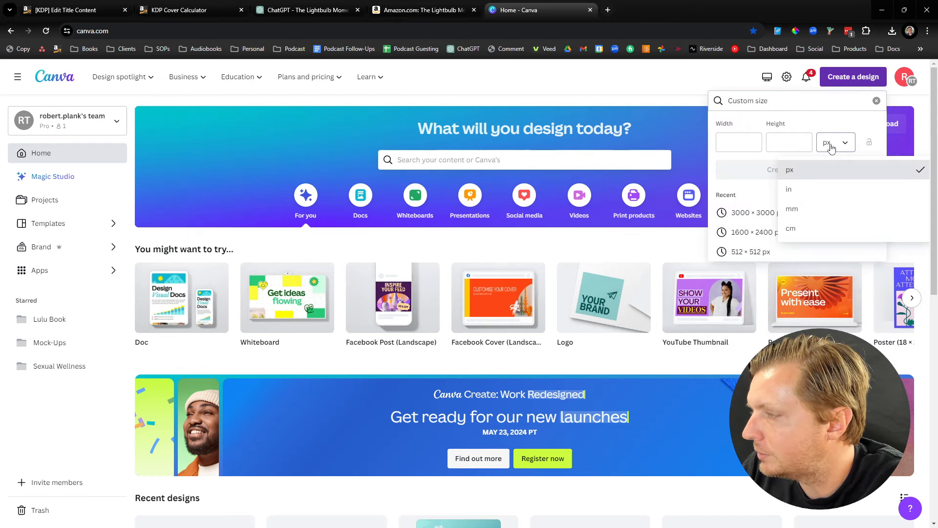
{"action": "left_click", "coordinate": [819, 191]}
{"action": "left_click", "coordinate": [751, 148]}
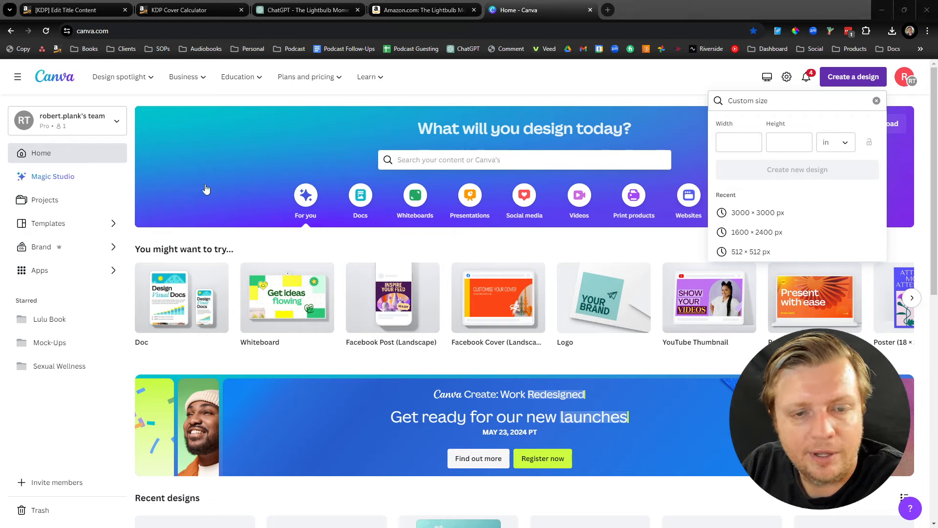
{"action": "left_click", "coordinate": [737, 142]}
{"action": "type", "text": "12"}
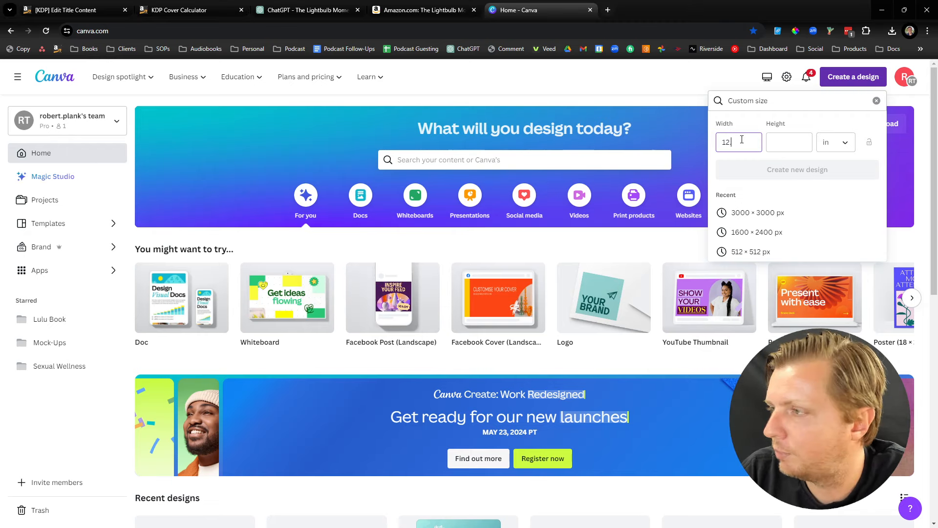
{"action": "type", "text": ".615"}
{"action": "key", "text": "Tab"}
{"action": "type", "text": "9.250"}
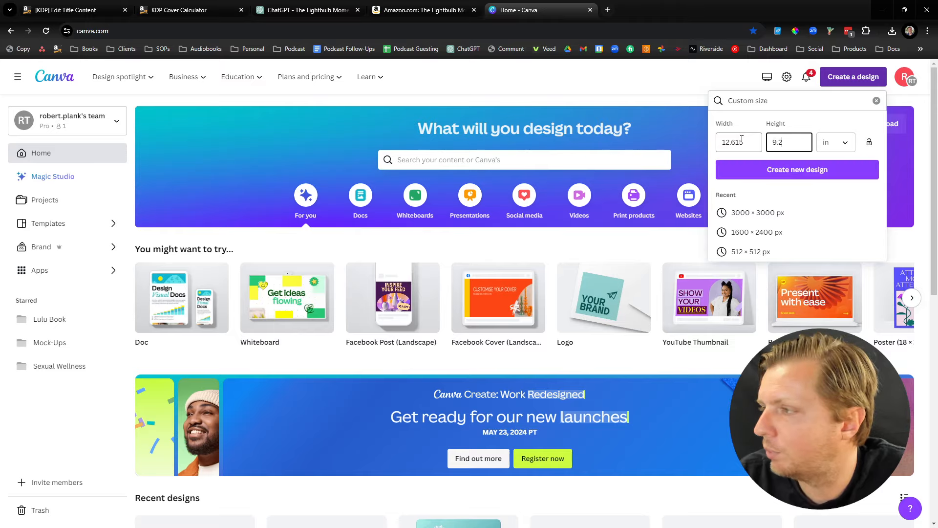
{"action": "left_click", "coordinate": [762, 176]}
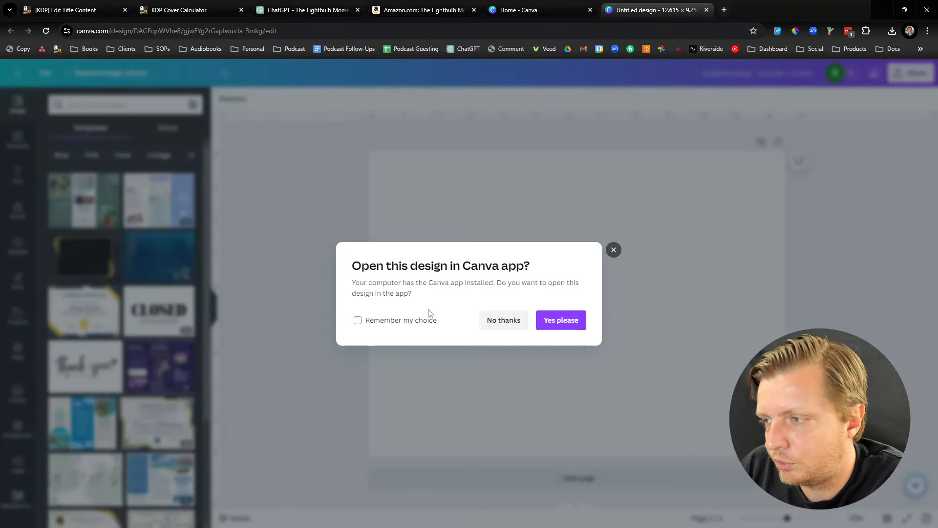
{"action": "left_click", "coordinate": [503, 320]}
Upload the cover template PNG from the PAPERBACK_6.000x9.000_162_BW_WHITE_en_US folder in Downloads to the design's uploads.
{"action": "left_click", "coordinate": [18, 244]}
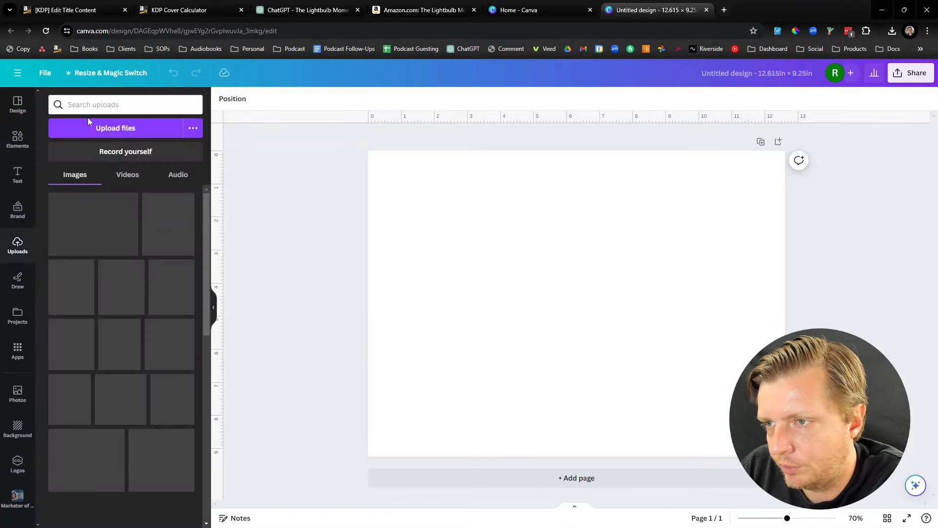
{"action": "left_click", "coordinate": [92, 129]}
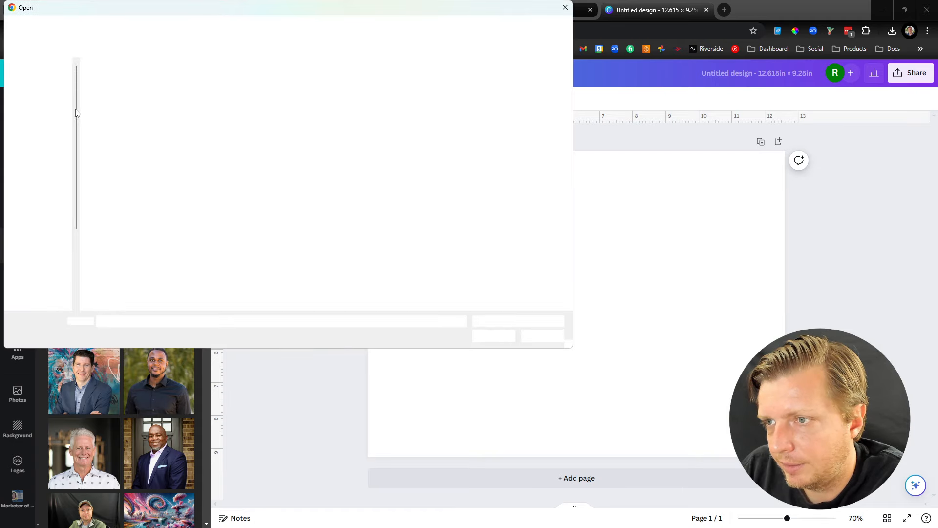
{"action": "scroll", "coordinate": [187, 227], "scroll_direction": "down", "scroll_amount": 10}
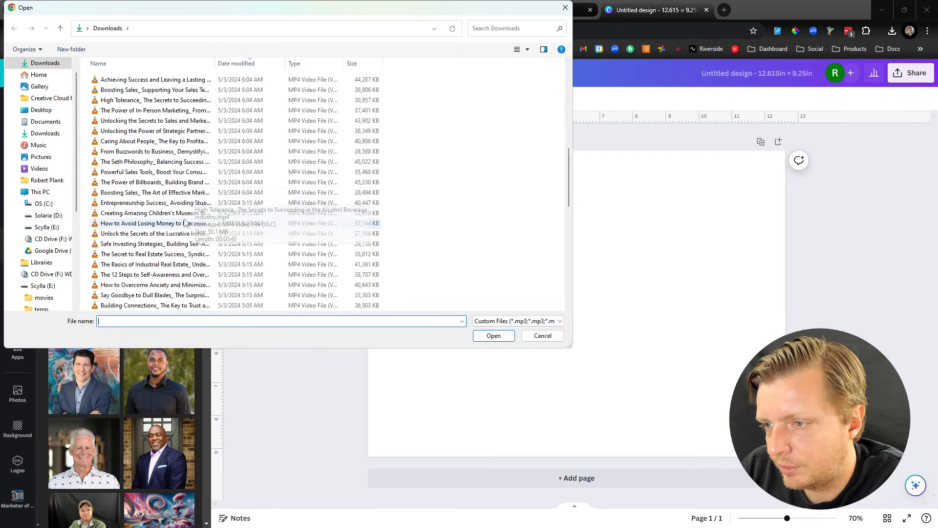
{"action": "scroll", "coordinate": [139, 229], "scroll_direction": "up", "scroll_amount": 10}
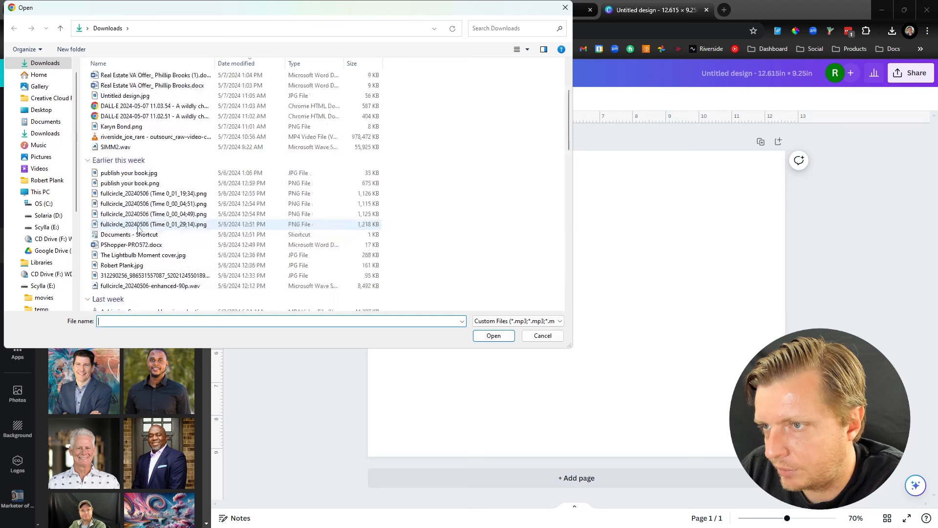
{"action": "double_click", "coordinate": [146, 152]}
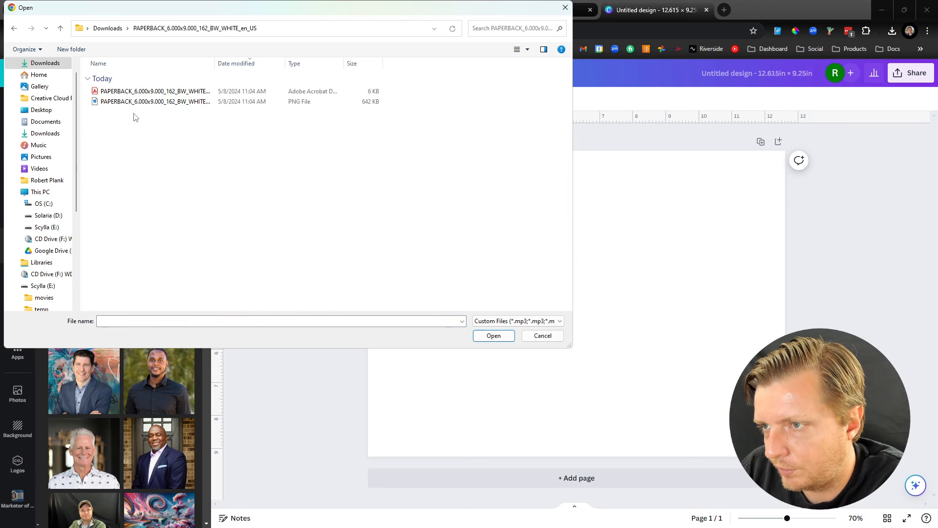
{"action": "left_click", "coordinate": [134, 102]}
{"action": "double_click", "coordinate": [134, 102]}
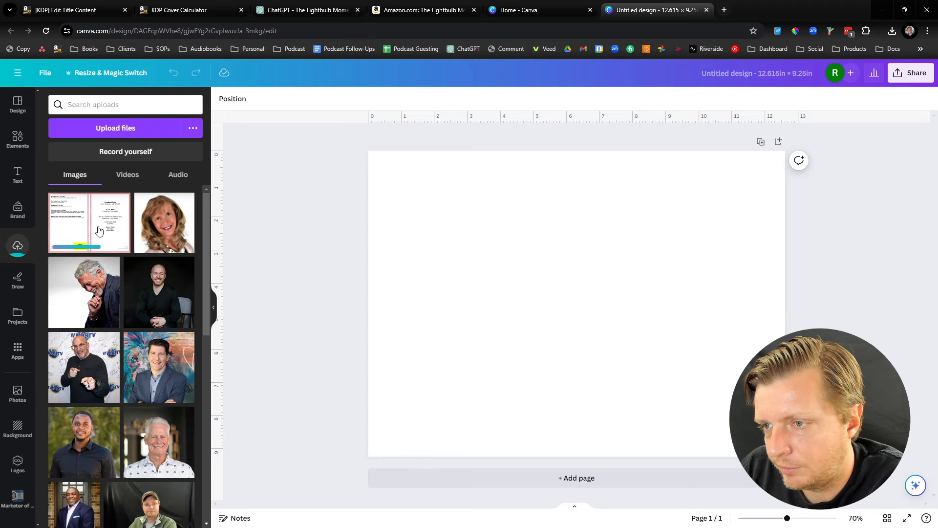
Add the uploaded paperback cover template image to the blank page and scale it to fill the whole page.
{"action": "left_click", "coordinate": [98, 230]}
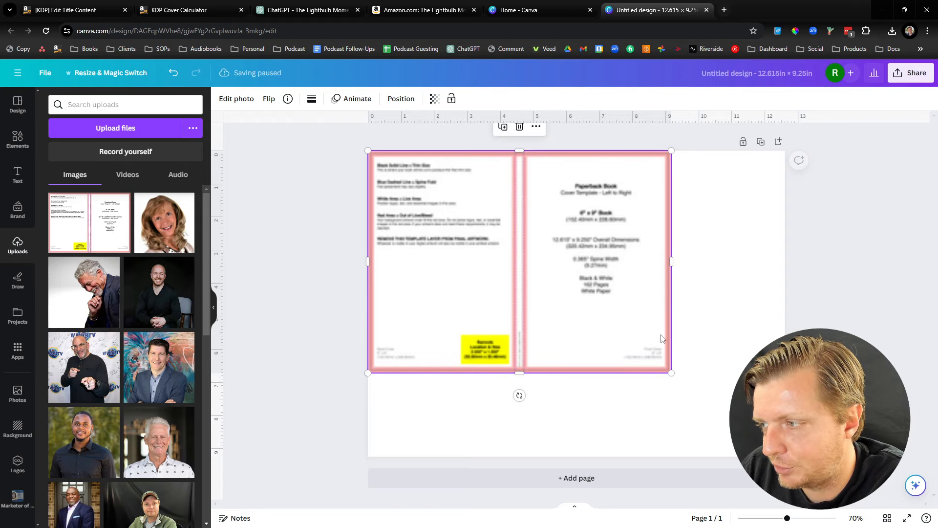
{"action": "left_click_drag", "start_coordinate": [671, 372], "coordinate": [785, 457]}
{"action": "left_click", "coordinate": [821, 425]}
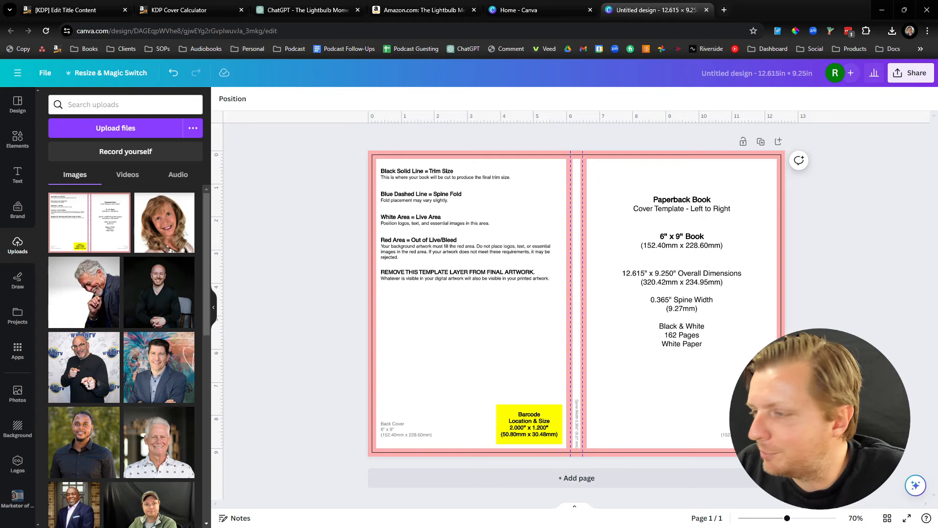
Place a horizontal ruler guide at 0.125 in, along the template's upper black trim line.
{"action": "left_click_drag", "start_coordinate": [787, 518], "coordinate": [798, 519]}
{"action": "scroll", "coordinate": [443, 254], "scroll_direction": "up", "scroll_amount": 3}
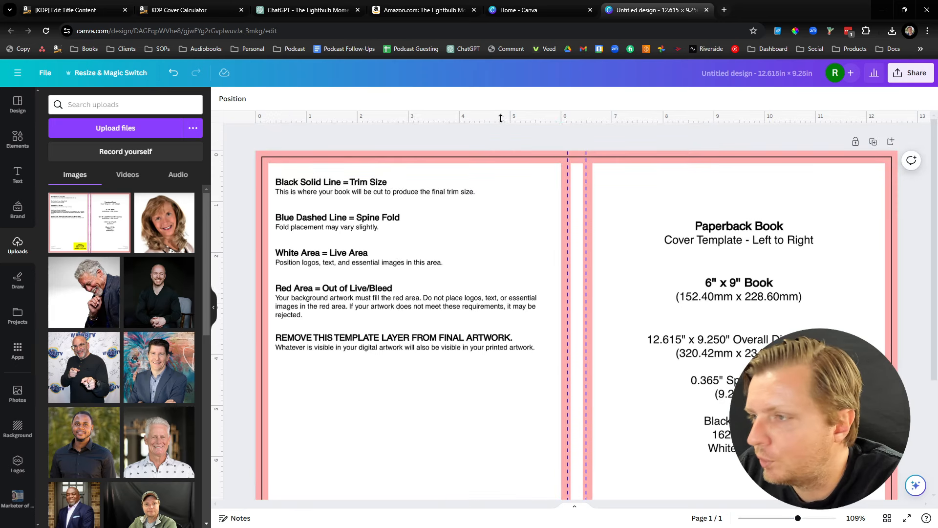
{"action": "left_click_drag", "start_coordinate": [501, 119], "coordinate": [498, 156]}
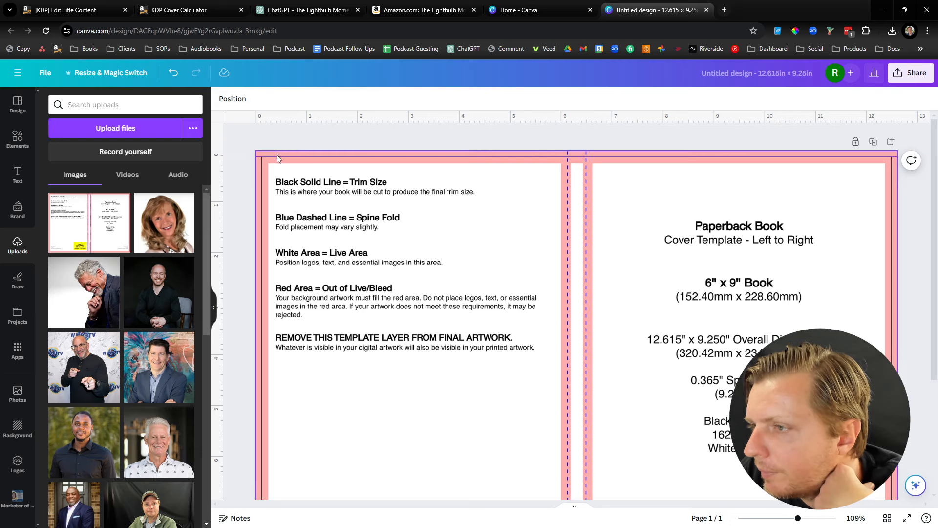
{"action": "left_click_drag", "start_coordinate": [277, 157], "coordinate": [275, 157]}
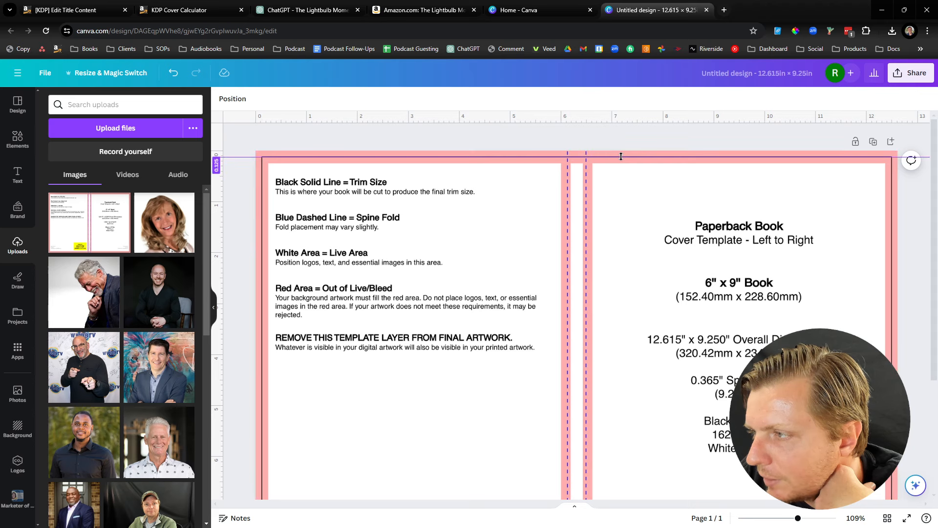
Calculate 9.25-.125 with a Google search in a new browser tab to find the lower trim line's position.
{"action": "scroll", "coordinate": [934, 198], "scroll_direction": "down", "scroll_amount": 1}
{"action": "scroll", "coordinate": [934, 197], "scroll_direction": "down", "scroll_amount": 3}
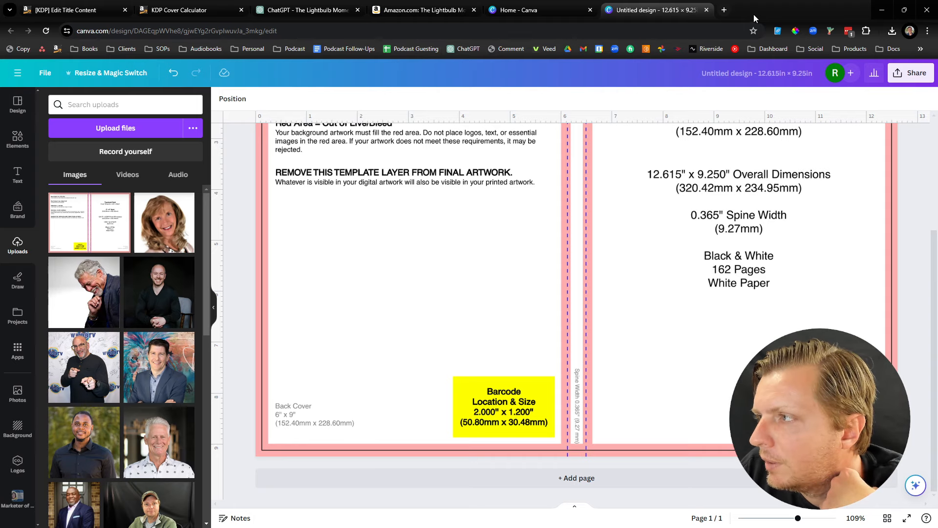
{"action": "left_click", "coordinate": [724, 9]}
{"action": "type", "text": "9.25"}
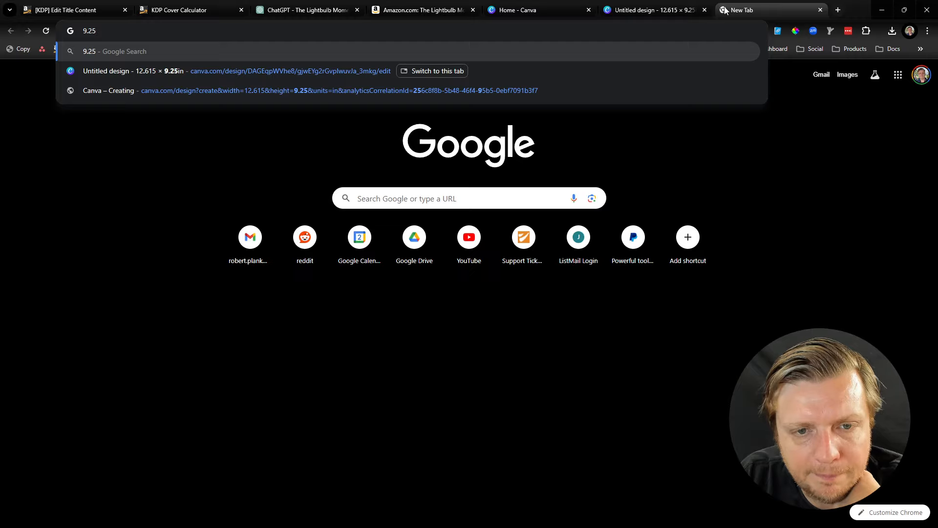
{"action": "type", "text": "-"}
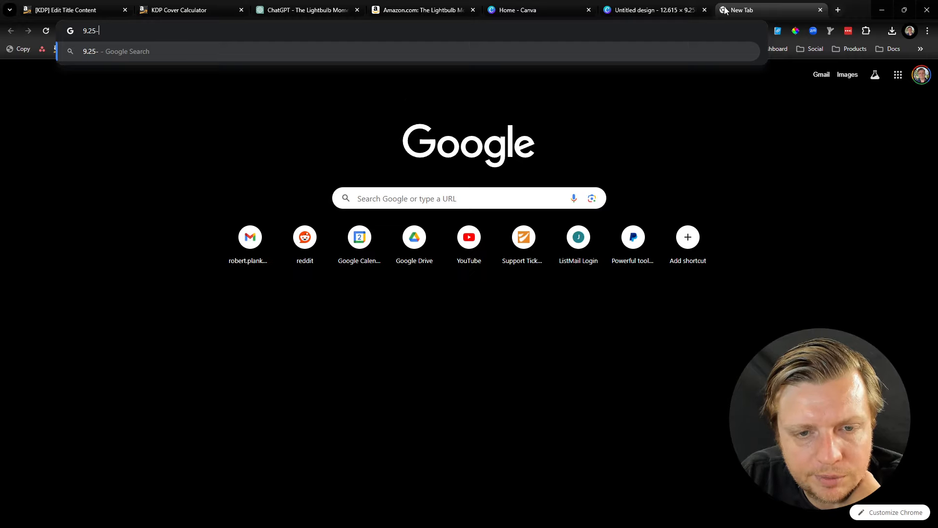
{"action": "type", "text": ".125"}
{"action": "key", "text": "Return"}
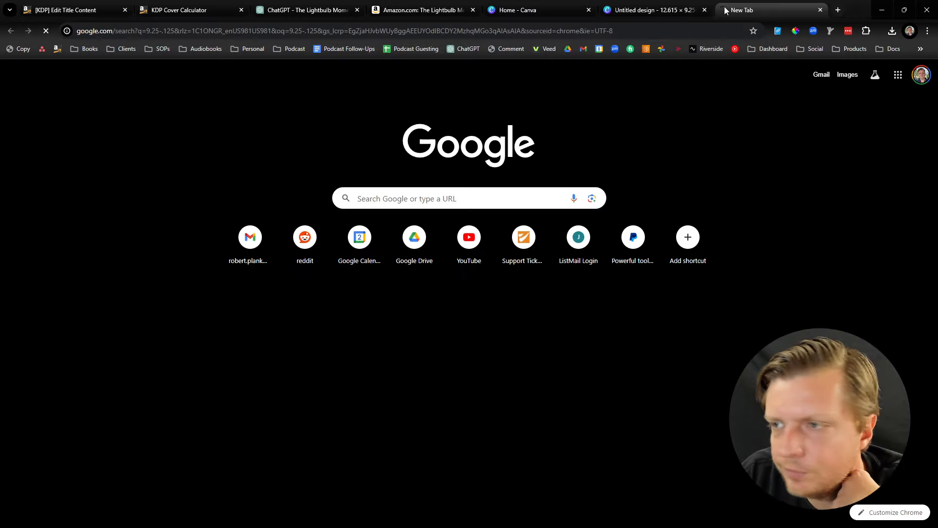
Back in the Canva cover design, place a horizontal guide on the lower trim line and a vertical guide on the back cover's outer trim line.
{"action": "left_click", "coordinate": [652, 10]}
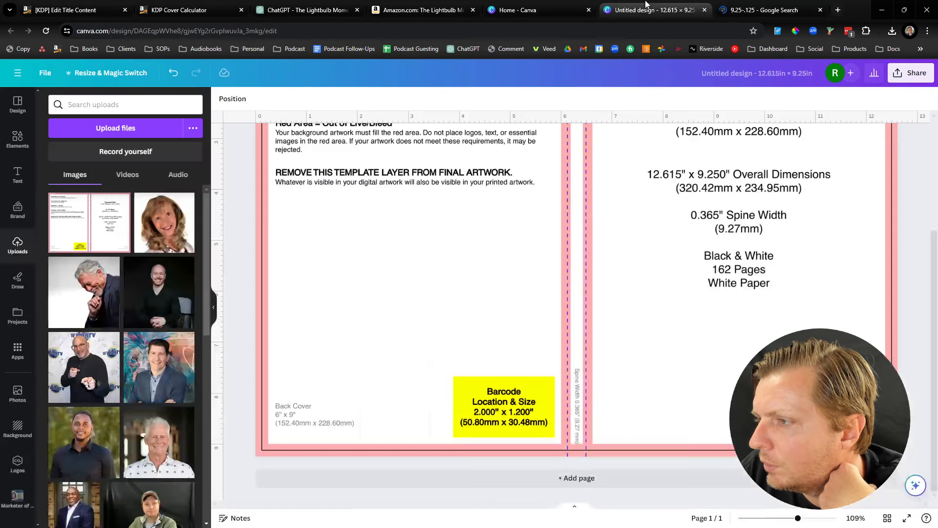
{"action": "left_click_drag", "start_coordinate": [521, 211], "coordinate": [535, 450]}
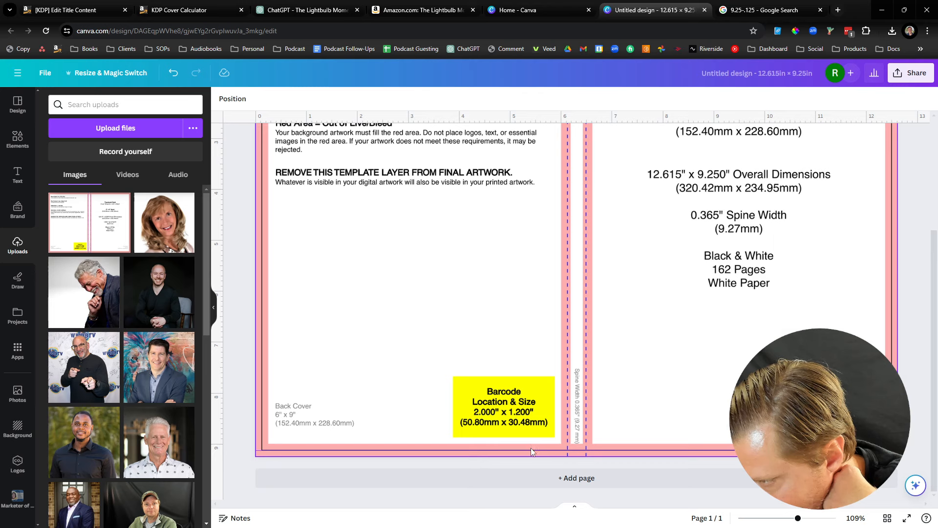
{"action": "left_click_drag", "start_coordinate": [219, 238], "coordinate": [262, 239]}
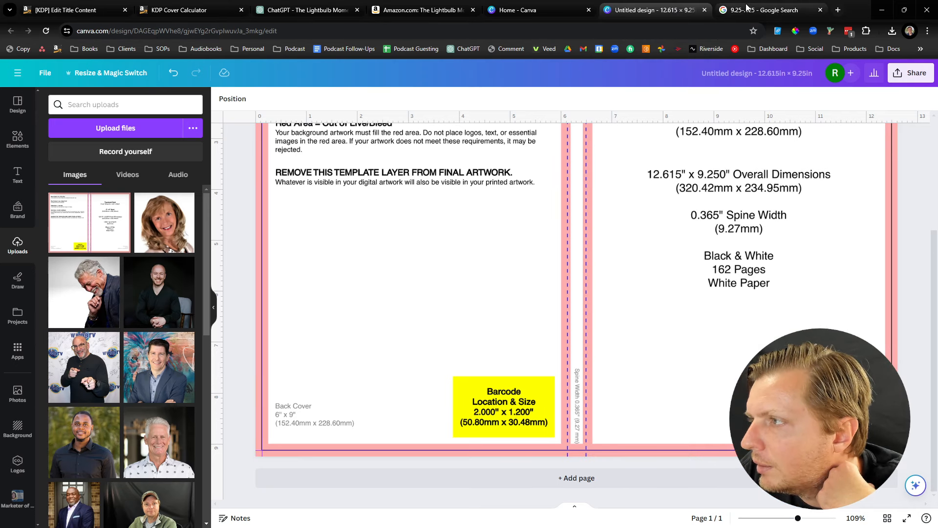
Calculate 12.615-.125 in the Google search tab to find the front cover's outer trim position.
{"action": "left_click", "coordinate": [764, 10]}
{"action": "left_click_drag", "start_coordinate": [184, 78], "coordinate": [30, 74]}
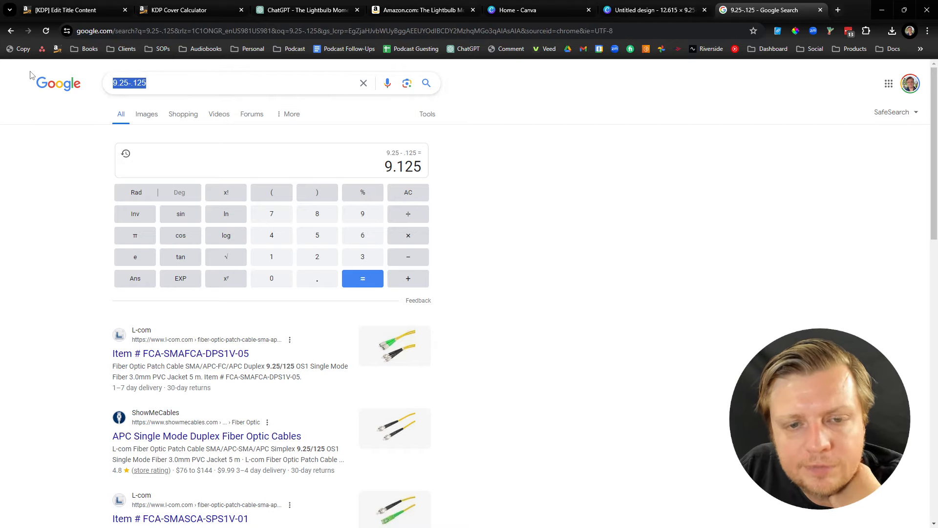
{"action": "type", "text": "12.6"}
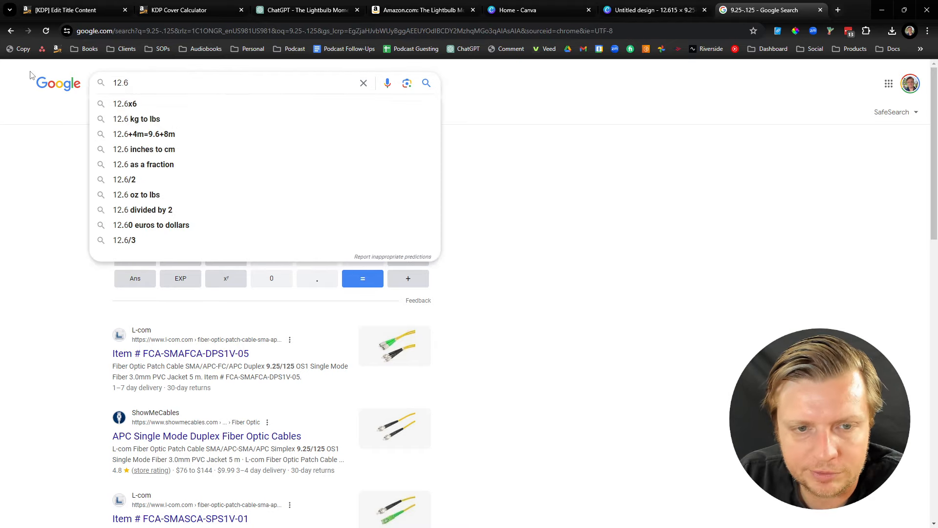
{"action": "type", "text": "15-"}
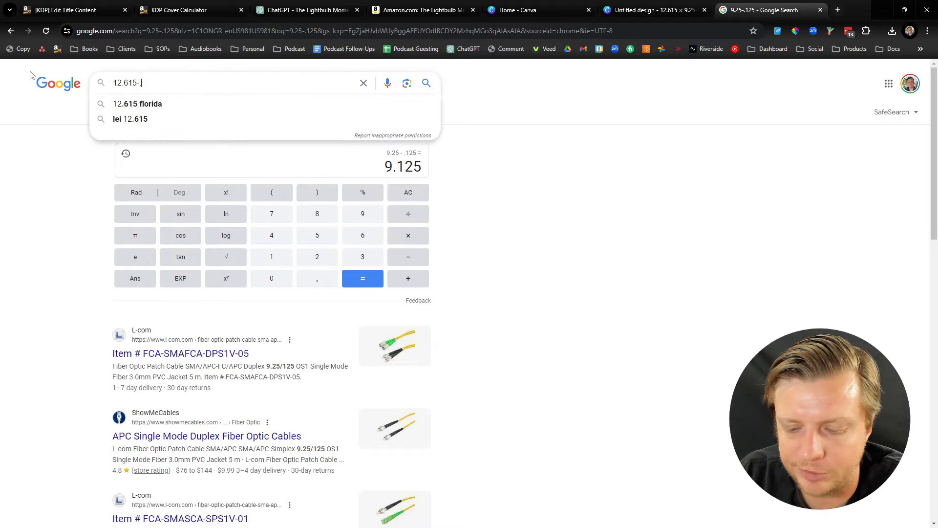
{"action": "type", "text": ".125"}
{"action": "key", "text": "Return"}
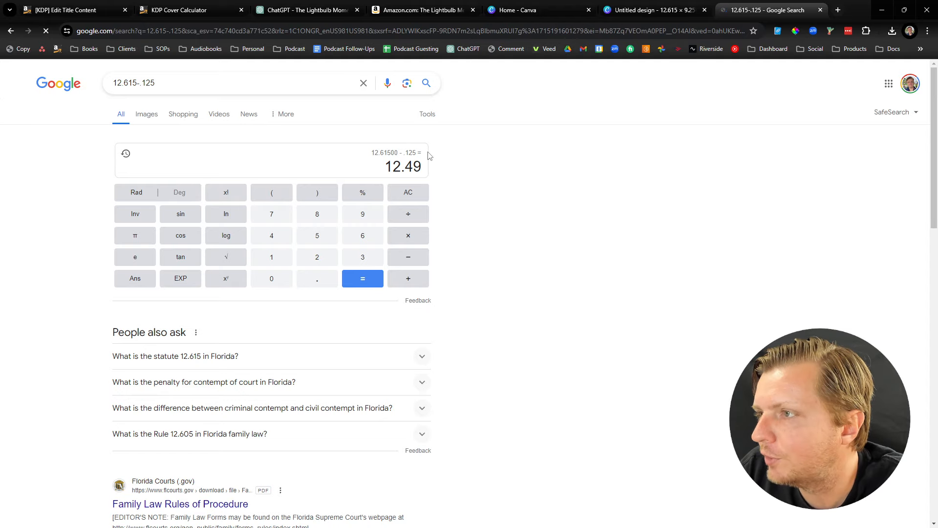
Return to the Canva cover design and place a vertical guide at about 12.49 in on the front cover's outer trim line.
{"action": "left_click", "coordinate": [519, 5]}
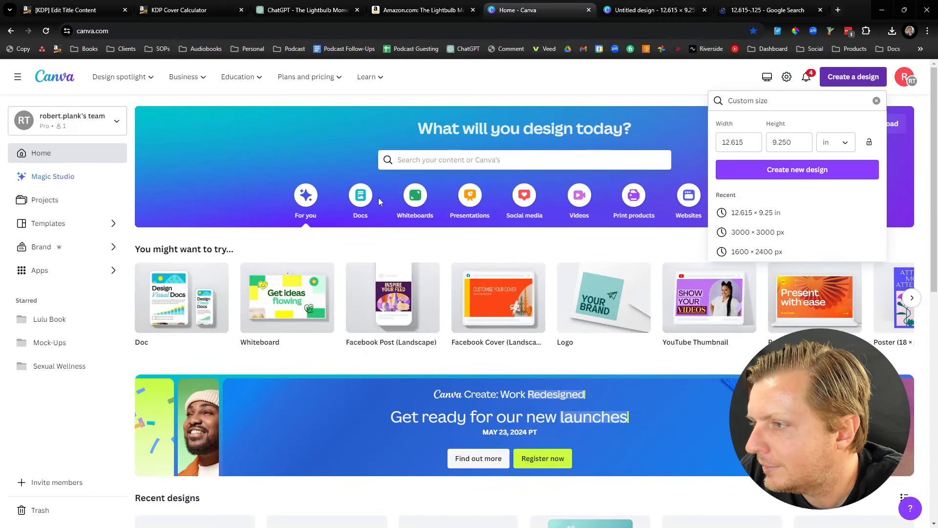
{"action": "left_click", "coordinate": [659, 10]}
{"action": "left_click_drag", "start_coordinate": [862, 197], "coordinate": [889, 197]}
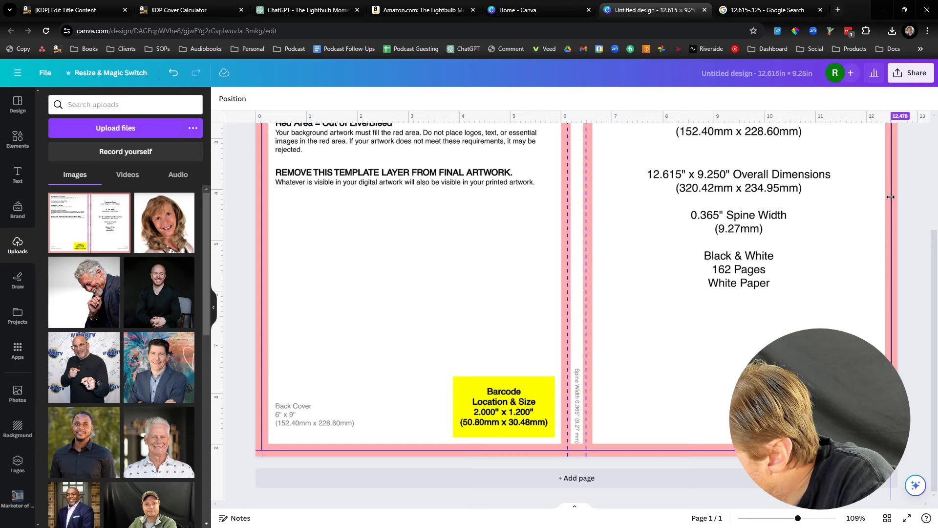
{"action": "left_click_drag", "start_coordinate": [891, 197], "coordinate": [891, 197]}
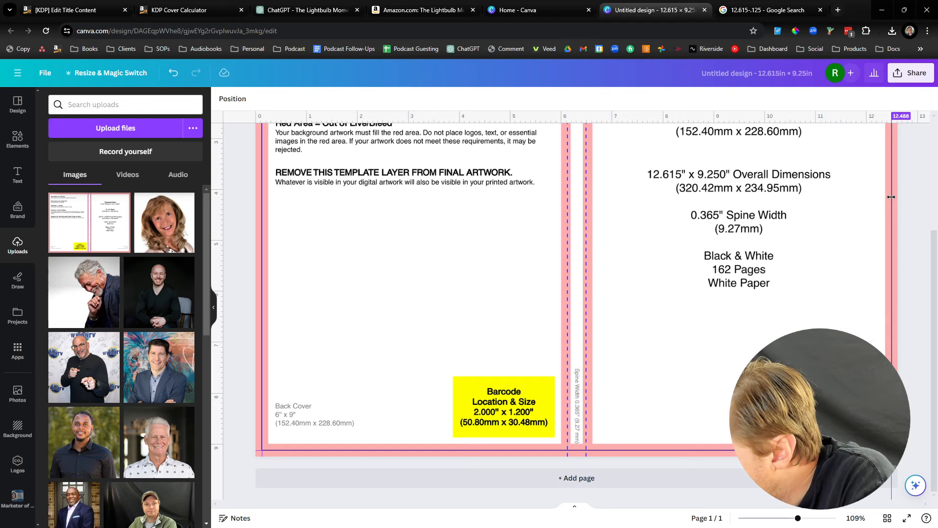
{"action": "left_click_drag", "start_coordinate": [891, 197], "coordinate": [891, 197]}
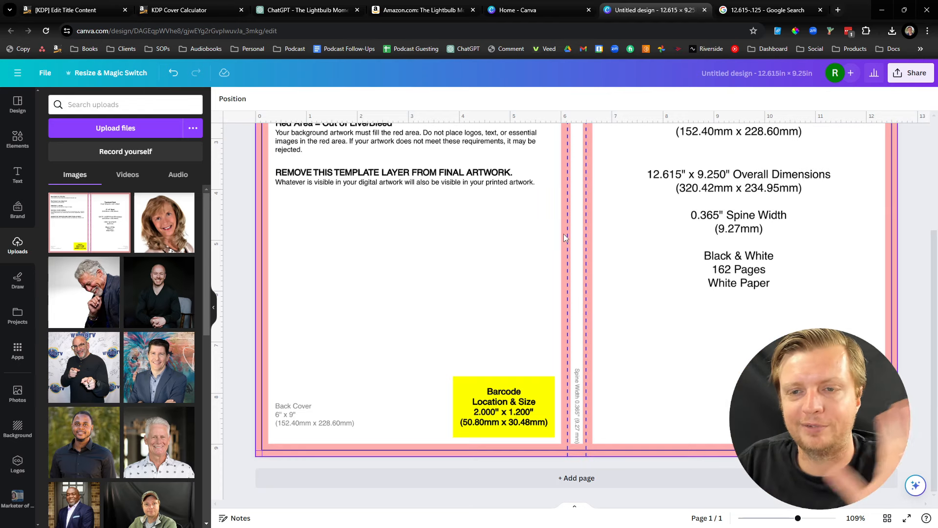
Place vertical guides on both blue dashed spine fold lines of the template.
{"action": "scroll", "coordinate": [617, 298], "scroll_direction": "up", "scroll_amount": 3}
{"action": "scroll", "coordinate": [615, 298], "scroll_direction": "up", "scroll_amount": 1}
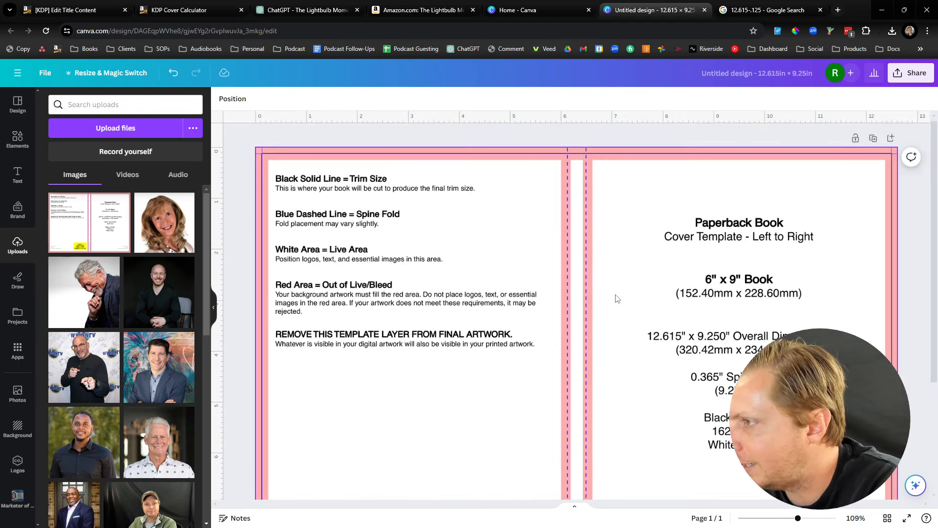
{"action": "left_click_drag", "start_coordinate": [228, 251], "coordinate": [568, 261]}
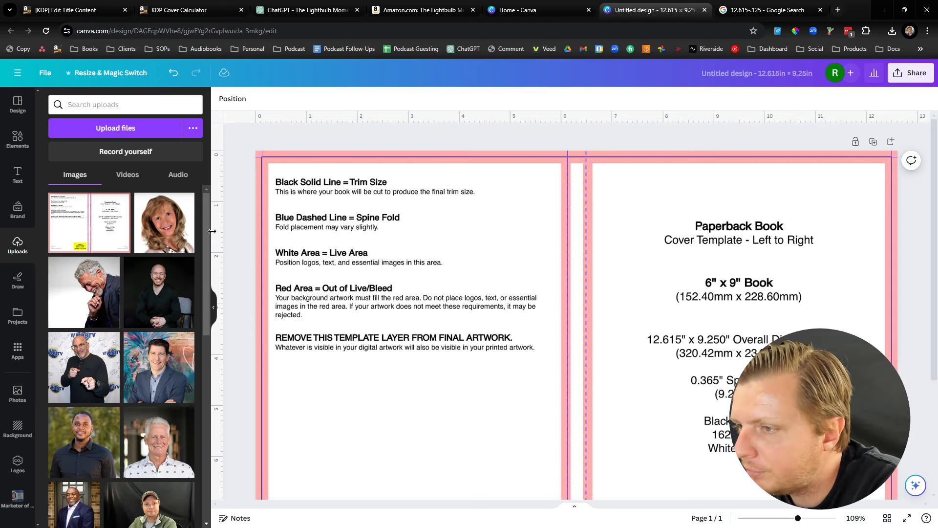
{"action": "left_click_drag", "start_coordinate": [215, 231], "coordinate": [585, 241]}
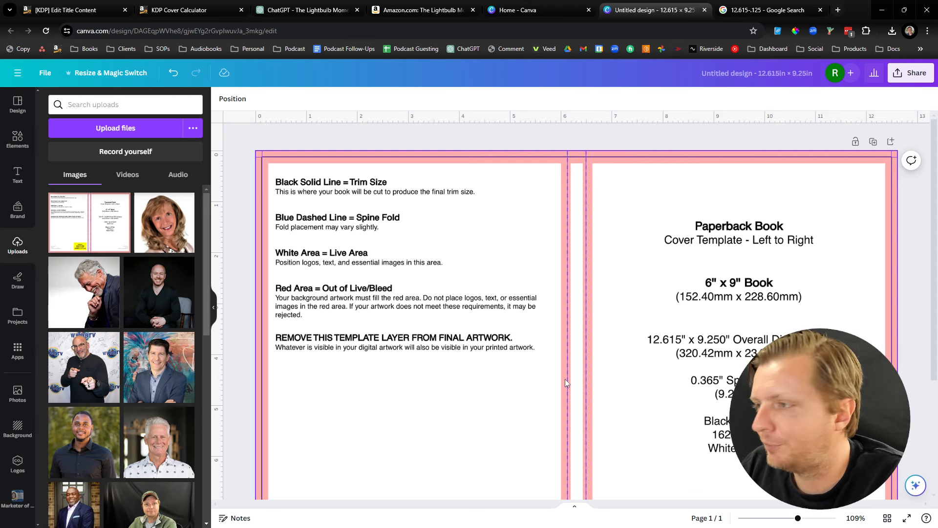
{"action": "left_click_drag", "start_coordinate": [797, 519], "coordinate": [793, 522]}
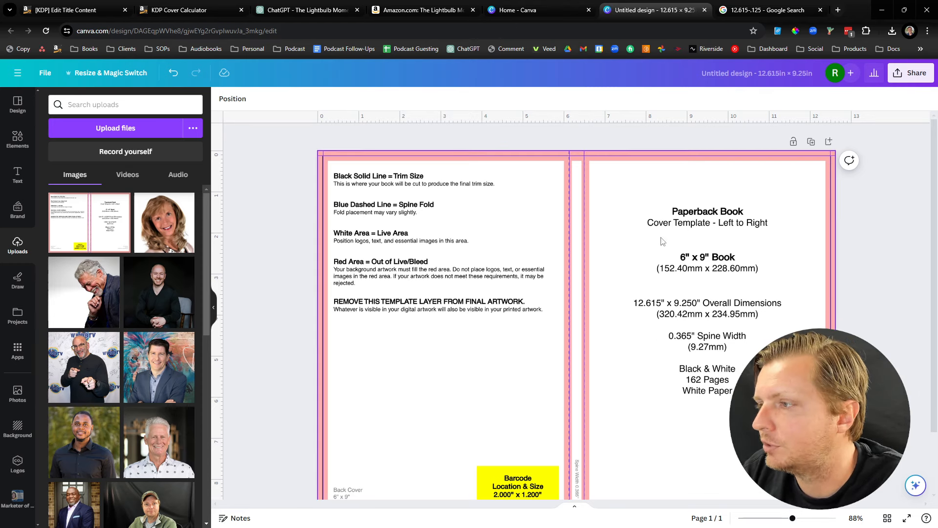
{"action": "scroll", "coordinate": [683, 194], "scroll_direction": "down", "scroll_amount": 2}
{"action": "scroll", "coordinate": [683, 194], "scroll_direction": "up", "scroll_amount": 1}
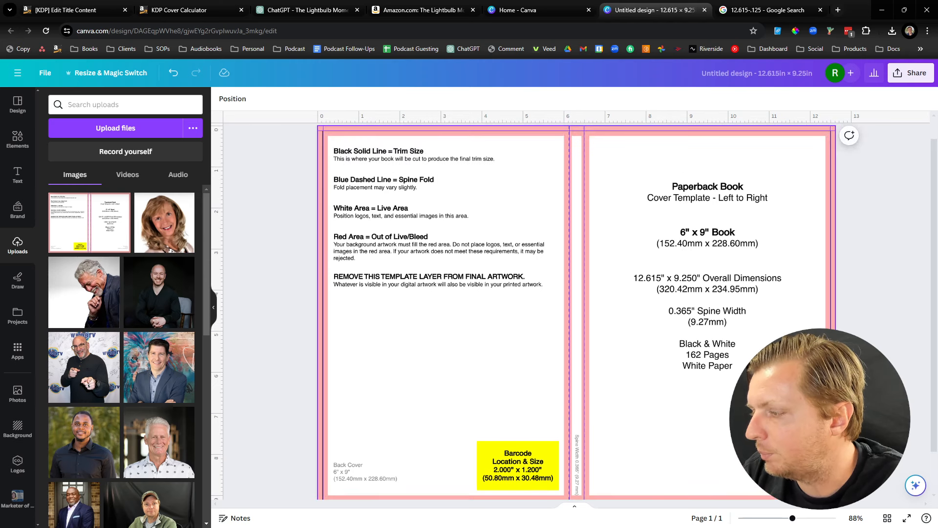
{"action": "left_click_drag", "start_coordinate": [792, 518], "coordinate": [787, 518]}
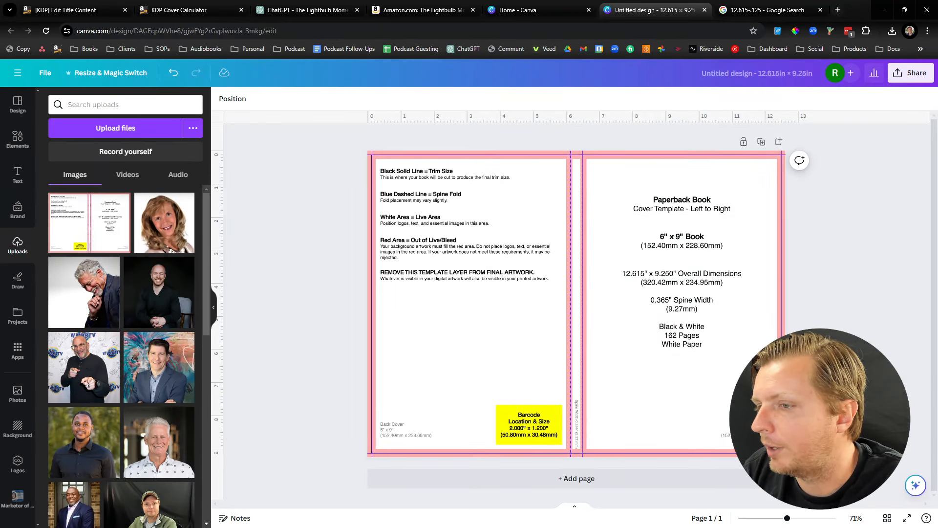
Open the recent design "The Lightblub Moment V1" from the Canva home page, keeping it in the browser instead of the desktop app.
{"action": "left_click", "coordinate": [519, 15]}
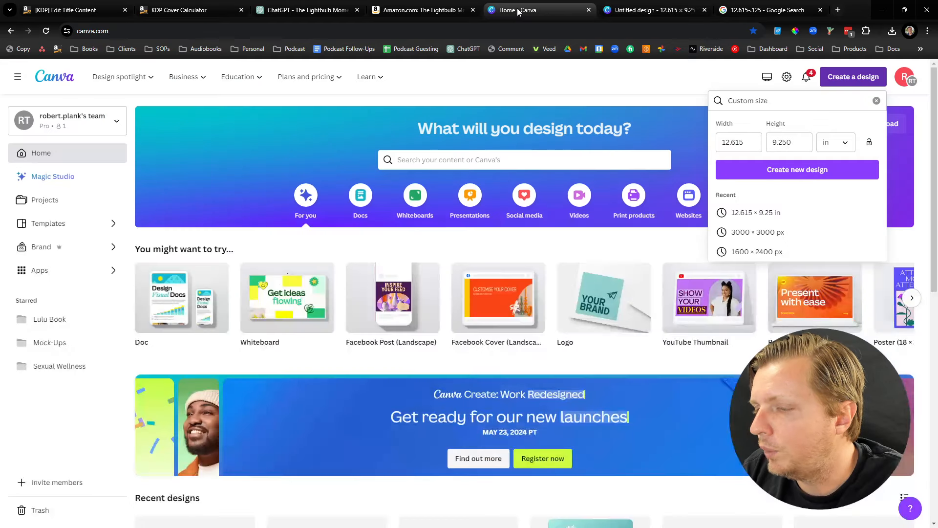
{"action": "scroll", "coordinate": [386, 300], "scroll_direction": "down", "scroll_amount": 8}
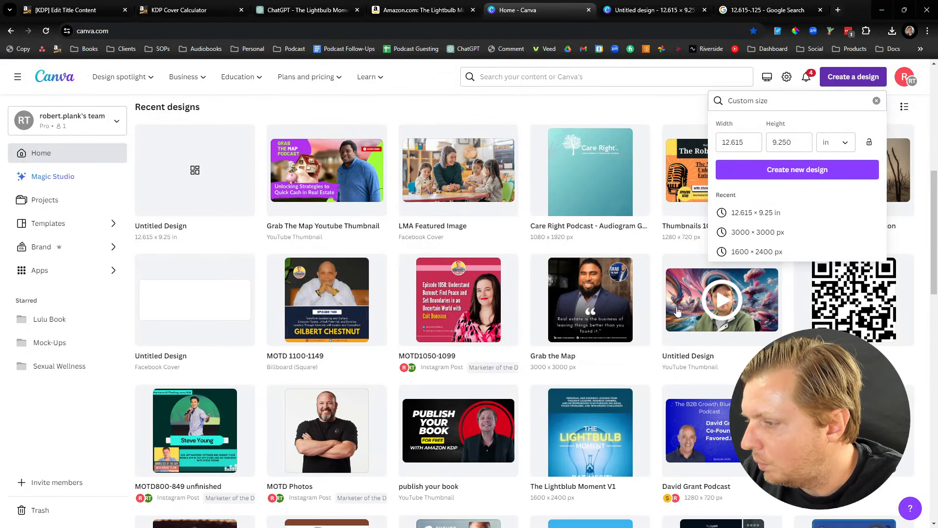
{"action": "left_click", "coordinate": [572, 434]}
{"action": "left_click", "coordinate": [573, 434]}
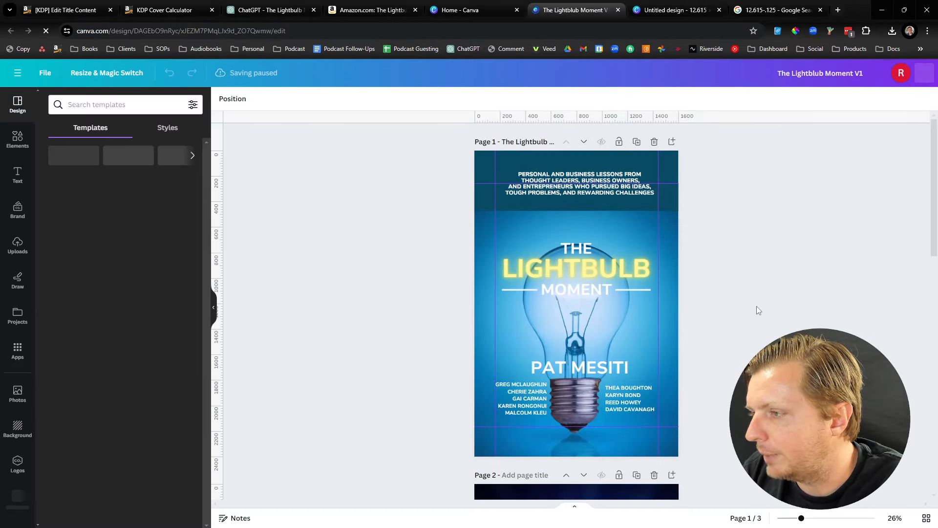
{"action": "scroll", "coordinate": [752, 315], "scroll_direction": "down", "scroll_amount": 2}
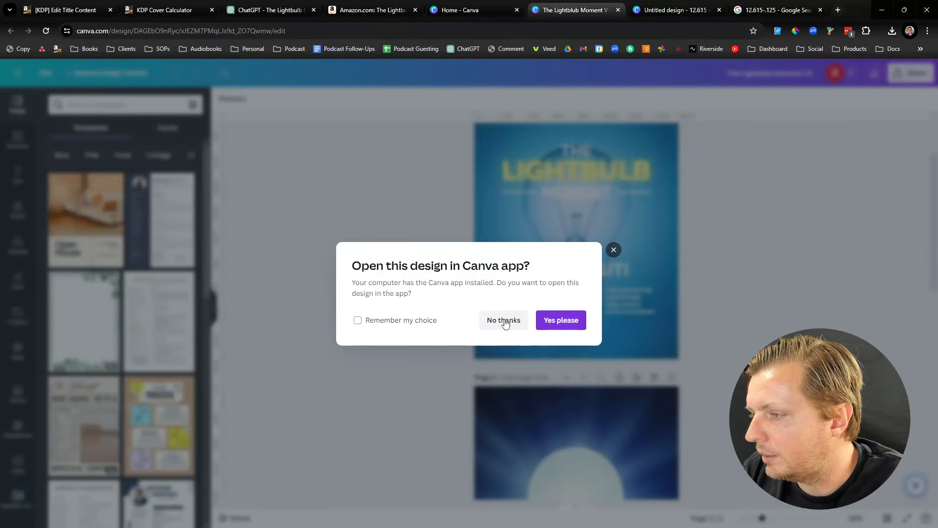
{"action": "left_click", "coordinate": [503, 321]}
Delete pages 2 and 3 of the design, leaving only the book cover page.
{"action": "scroll", "coordinate": [568, 385], "scroll_direction": "down", "scroll_amount": 4}
{"action": "scroll", "coordinate": [594, 373], "scroll_direction": "up", "scroll_amount": 1}
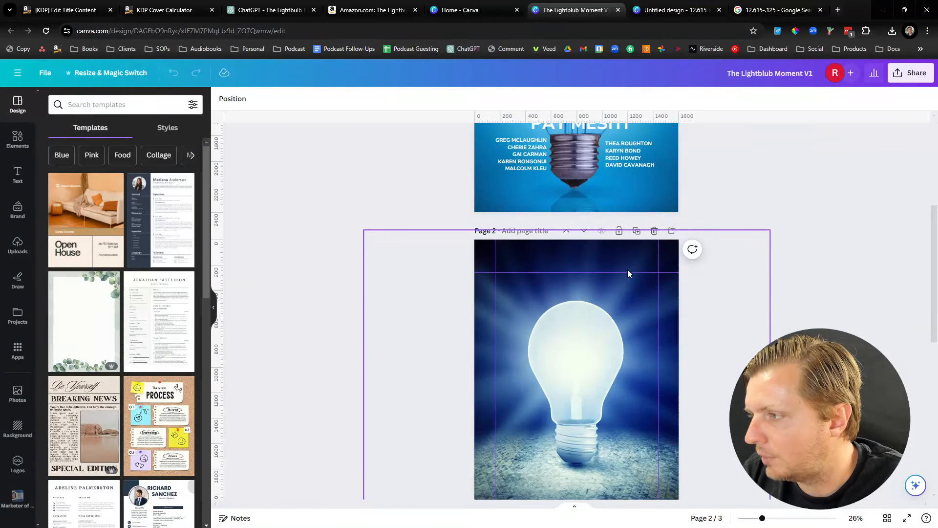
{"action": "left_click", "coordinate": [653, 230]}
{"action": "left_click", "coordinate": [653, 231]}
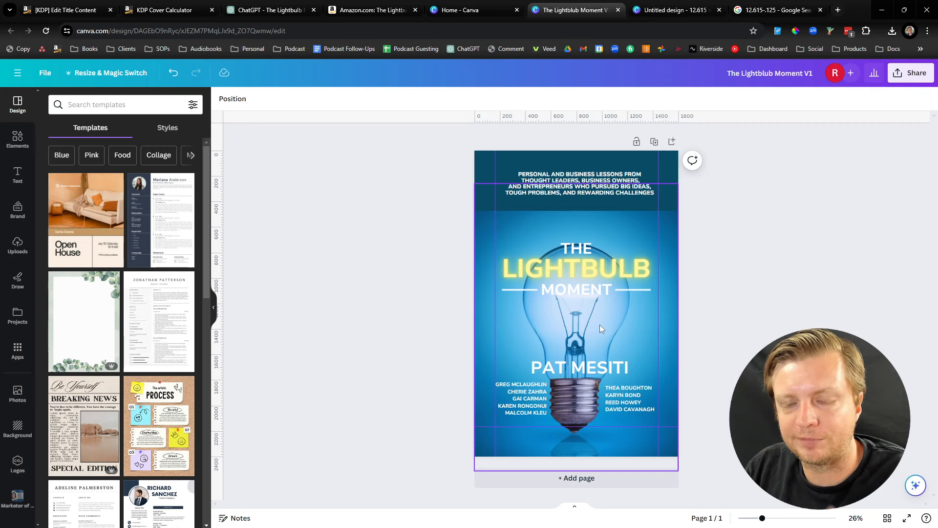
Duplicate the book cover page and title the first page "Front".
{"action": "left_click", "coordinate": [653, 142]}
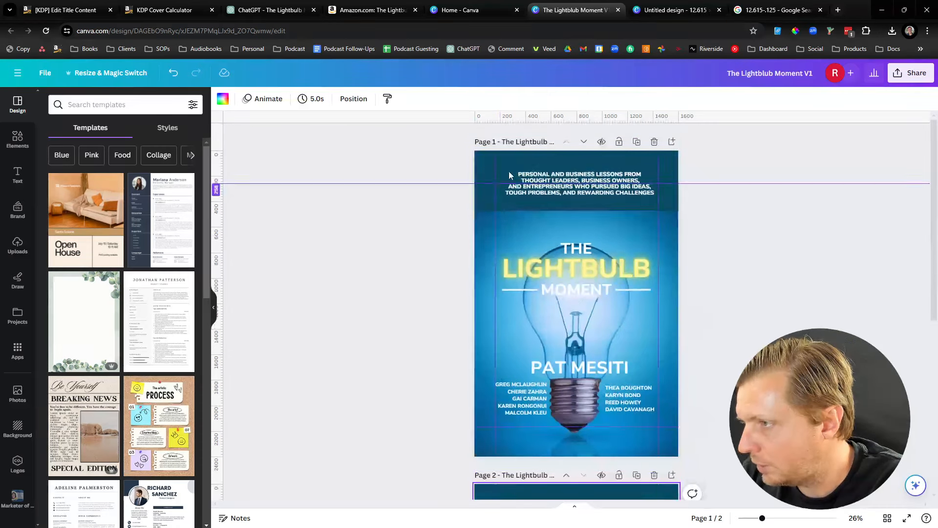
{"action": "left_click", "coordinate": [527, 144]}
{"action": "type", "text": "Front"}
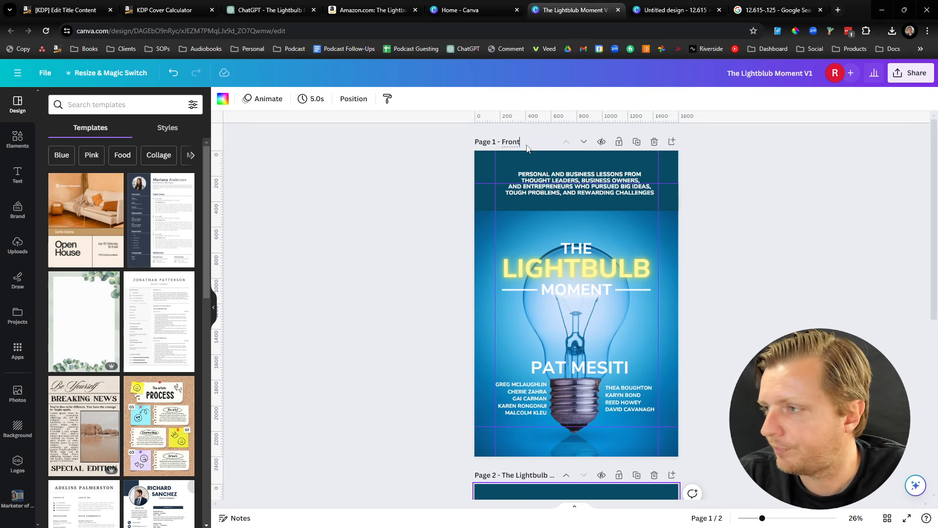
{"action": "scroll", "coordinate": [533, 235], "scroll_direction": "down", "scroll_amount": 3}
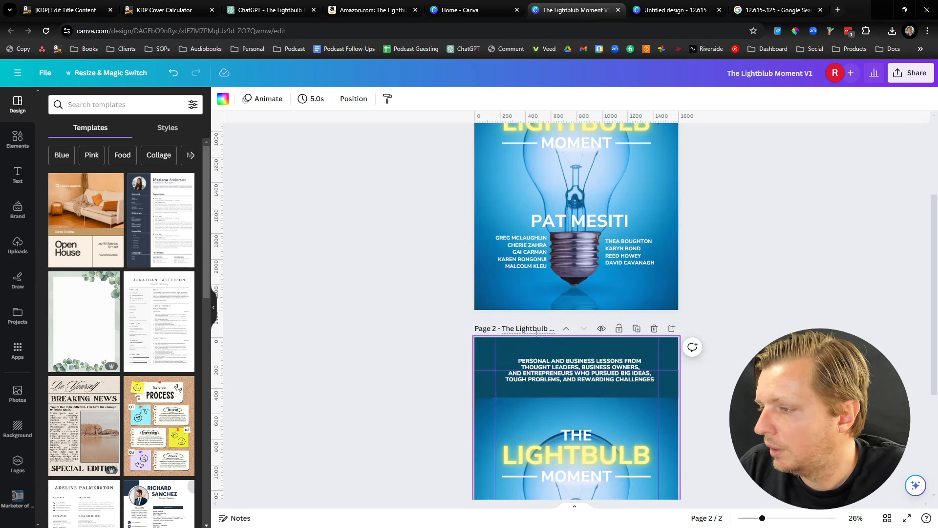
Title the second page "Back Cover" and delete its tagline paragraph and the yellow LIGHTBULB title word.
{"action": "left_click", "coordinate": [540, 326]}
{"action": "type", "text": "Back Cover"}
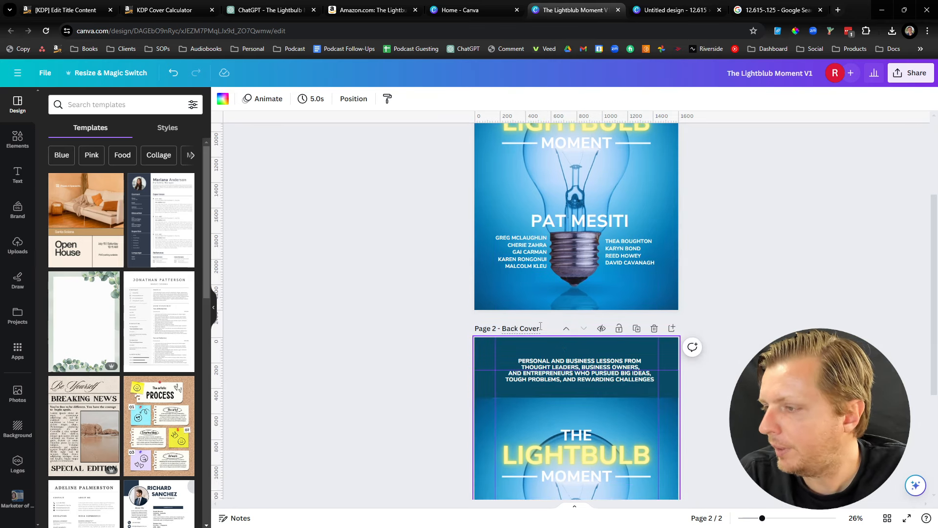
{"action": "scroll", "coordinate": [540, 326], "scroll_direction": "down", "scroll_amount": 3}
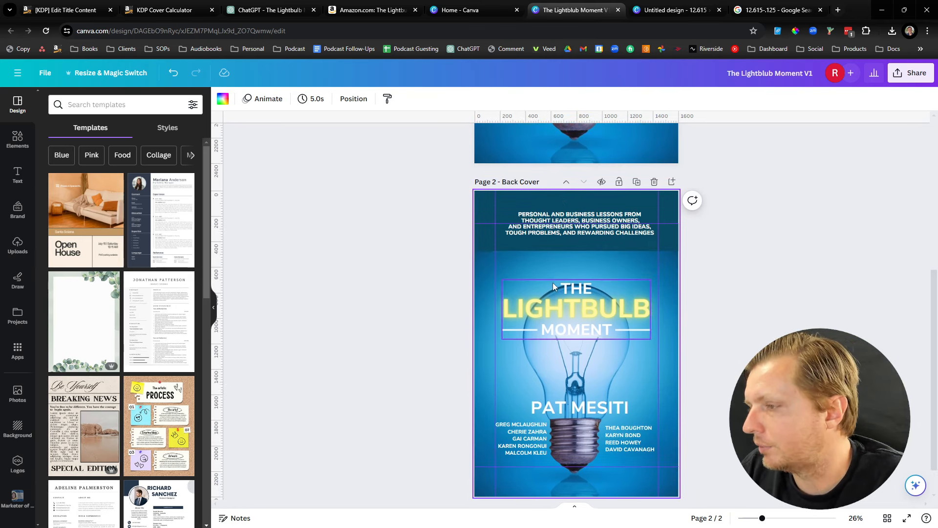
{"action": "left_click", "coordinate": [557, 220]}
{"action": "key", "text": "Delete"}
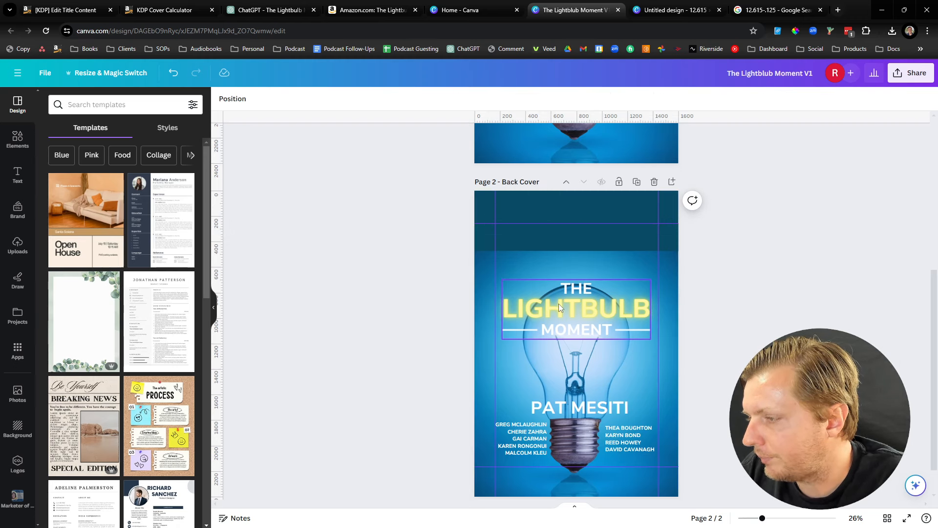
{"action": "left_click", "coordinate": [559, 303]}
{"action": "key", "text": "Delete"}
{"action": "left_click", "coordinate": [574, 367]}
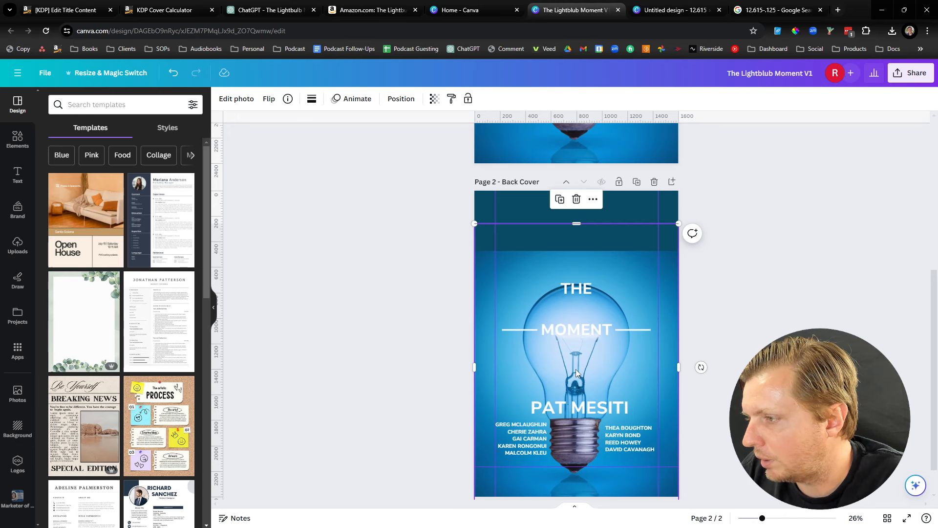
{"action": "double_click", "coordinate": [576, 369]}
{"action": "key", "text": "Escape"}
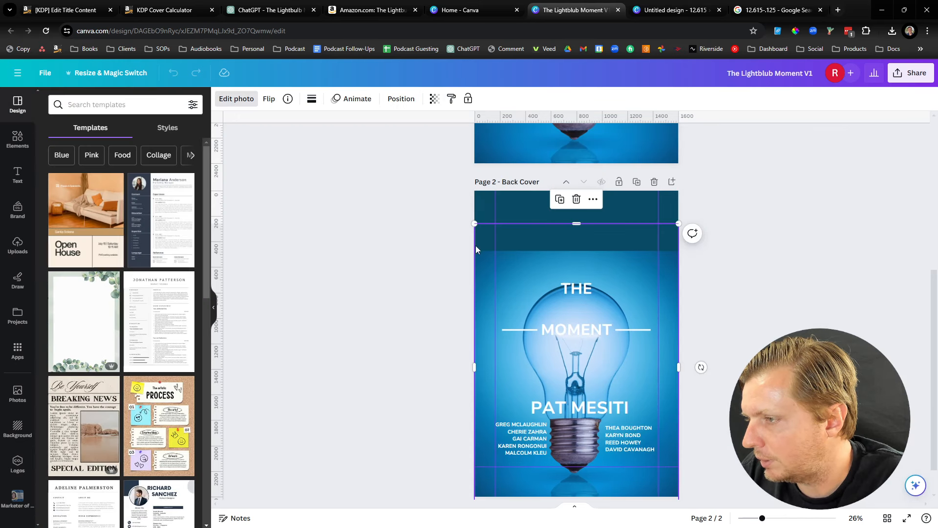
{"action": "left_click", "coordinate": [426, 244]}
{"action": "left_click", "coordinate": [594, 307]}
{"action": "left_click", "coordinate": [616, 399]}
Enlarge the light bulb photo within its crop frame on the back cover and shift it until mostly plain blue gradient fills the frame.
{"action": "left_click", "coordinate": [639, 373]}
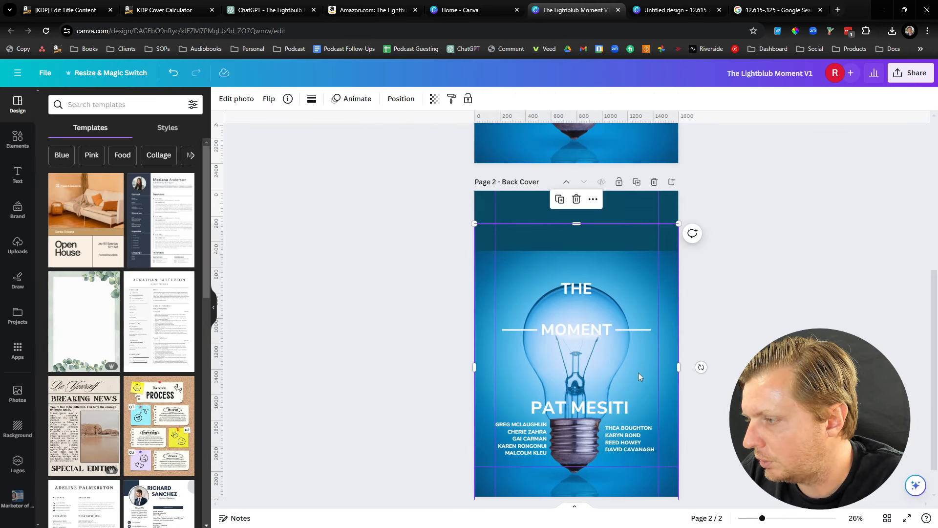
{"action": "double_click", "coordinate": [638, 373]}
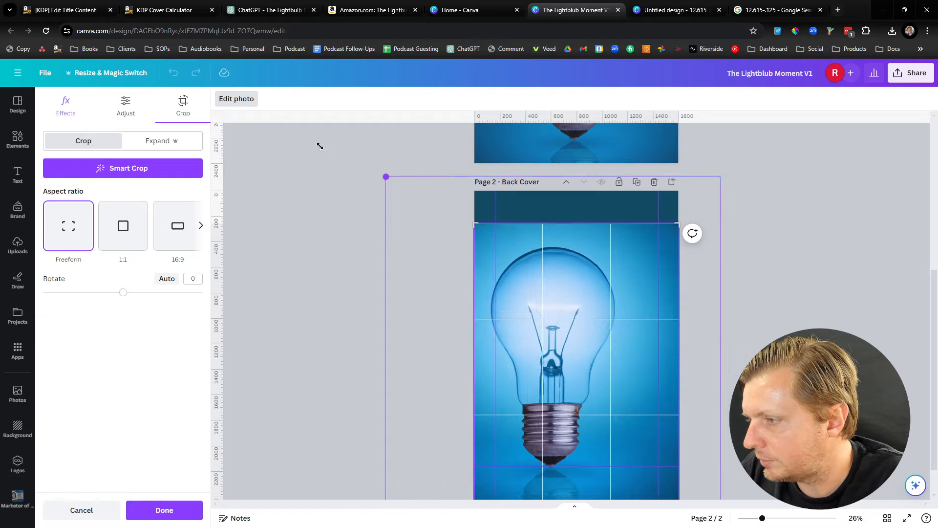
{"action": "left_click_drag", "start_coordinate": [320, 146], "coordinate": [139, 4]}
{"action": "scroll", "coordinate": [686, 362], "scroll_direction": "down", "scroll_amount": 1}
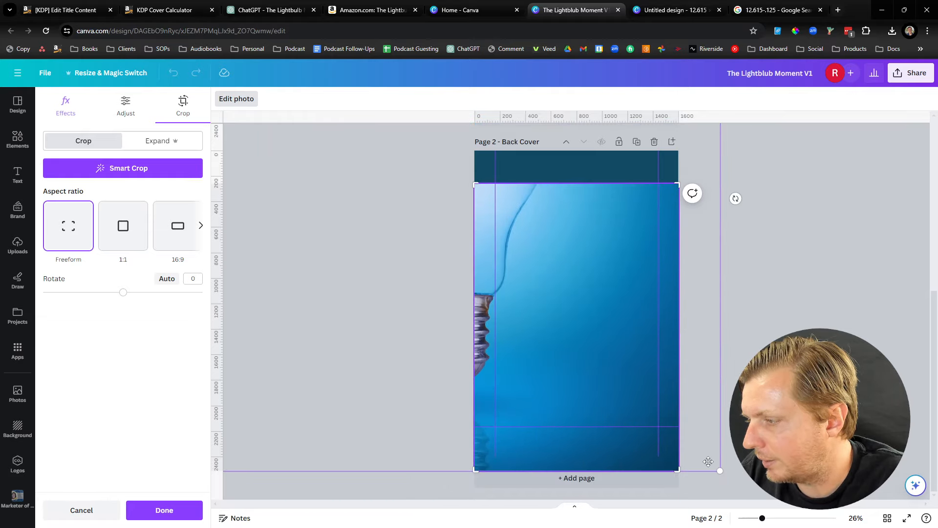
{"action": "left_click_drag", "start_coordinate": [719, 470], "coordinate": [727, 397]}
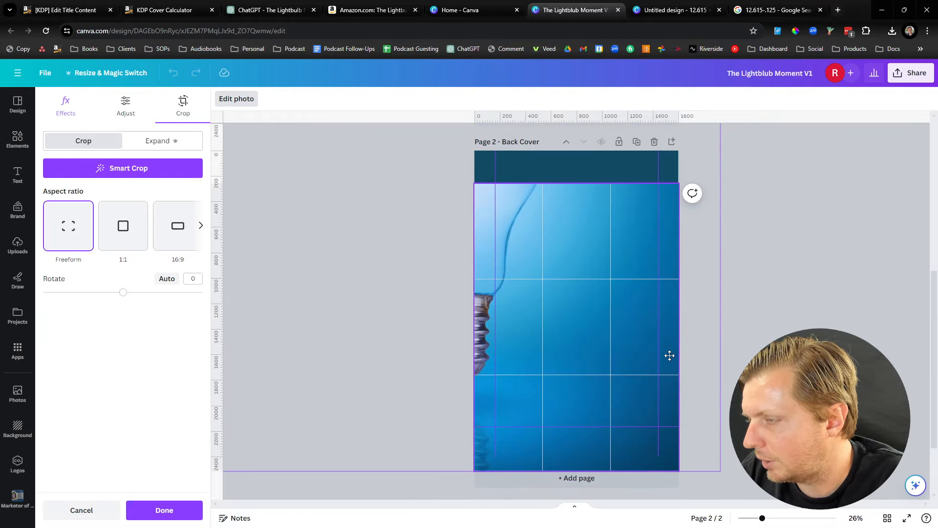
{"action": "left_click_drag", "start_coordinate": [670, 355], "coordinate": [409, 203]}
{"action": "left_click_drag", "start_coordinate": [562, 296], "coordinate": [493, 285]}
{"action": "scroll", "coordinate": [481, 277], "scroll_direction": "up", "scroll_amount": 3}
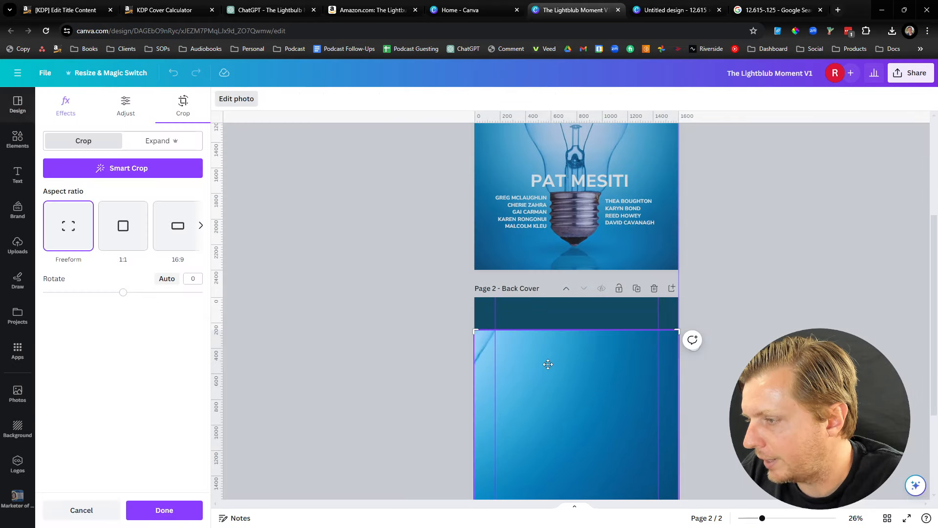
{"action": "scroll", "coordinate": [485, 387], "scroll_direction": "up", "scroll_amount": 3}
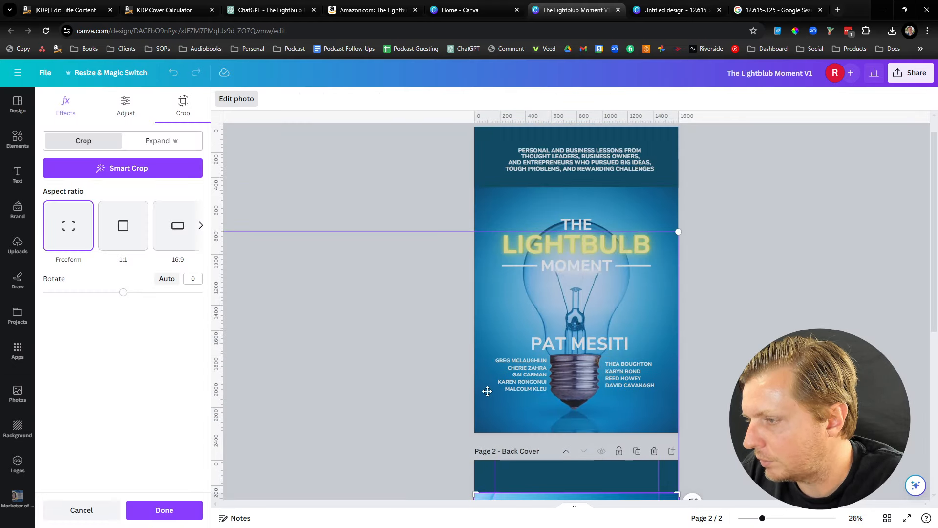
{"action": "scroll", "coordinate": [439, 390], "scroll_direction": "down", "scroll_amount": 6}
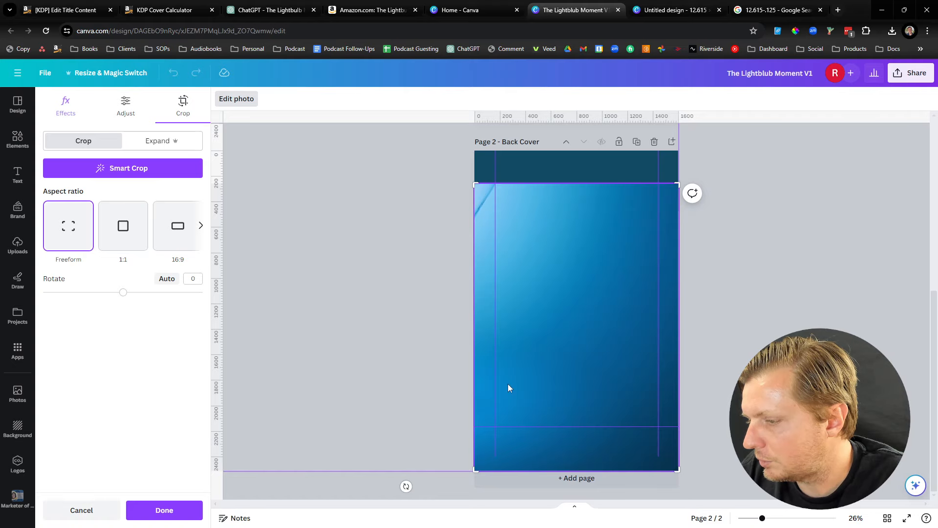
{"action": "left_click", "coordinate": [741, 331]}
Enlarge the back cover photo further within its crop so no part of the bulb is left in the frame.
{"action": "scroll", "coordinate": [643, 342], "scroll_direction": "down", "scroll_amount": 3}
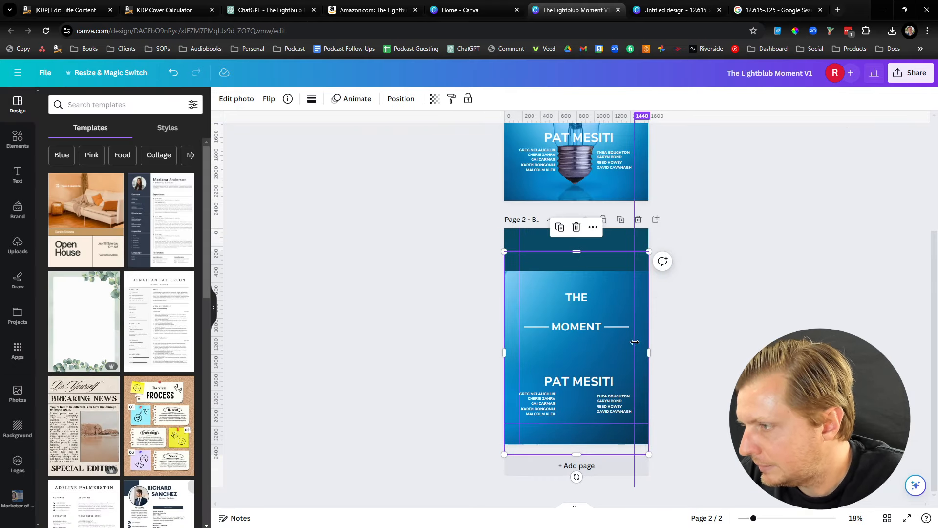
{"action": "left_click", "coordinate": [611, 311]}
{"action": "double_click", "coordinate": [618, 291]}
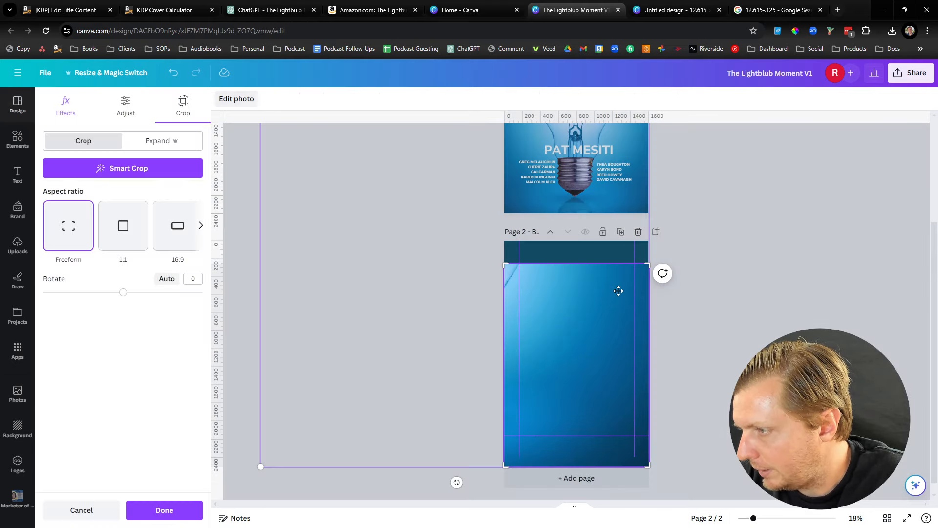
{"action": "left_click_drag", "start_coordinate": [267, 463], "coordinate": [167, 527]}
{"action": "left_click", "coordinate": [164, 509]}
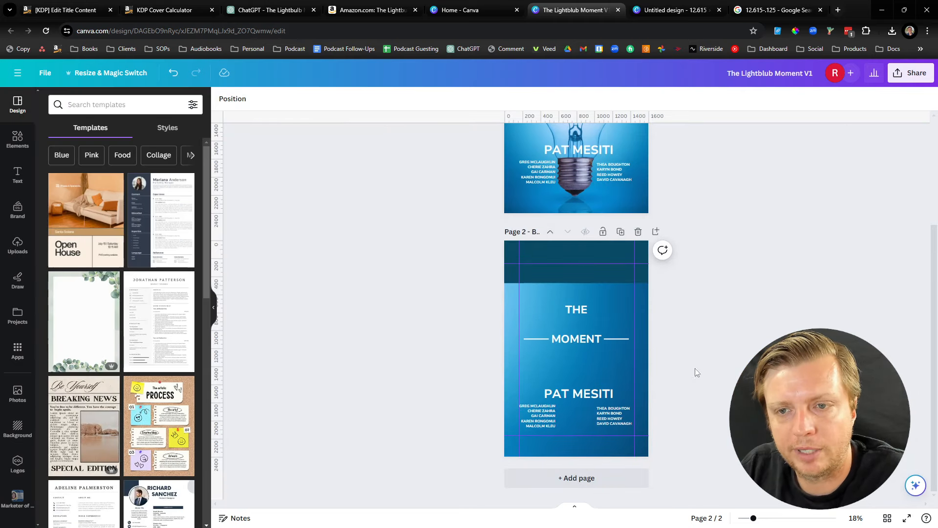
Delete the dark band across the top of the back cover and extend the blue photo to cover the whole page.
{"action": "left_click", "coordinate": [568, 264]}
{"action": "key", "text": "Delete"}
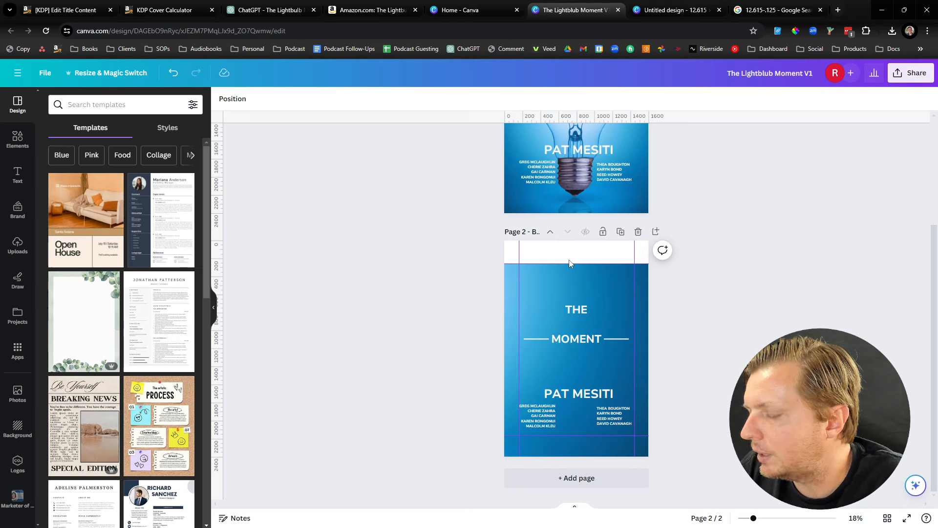
{"action": "left_click", "coordinate": [570, 281]}
{"action": "left_click_drag", "start_coordinate": [571, 280], "coordinate": [572, 255]}
{"action": "left_click_drag", "start_coordinate": [648, 443], "coordinate": [667, 459]}
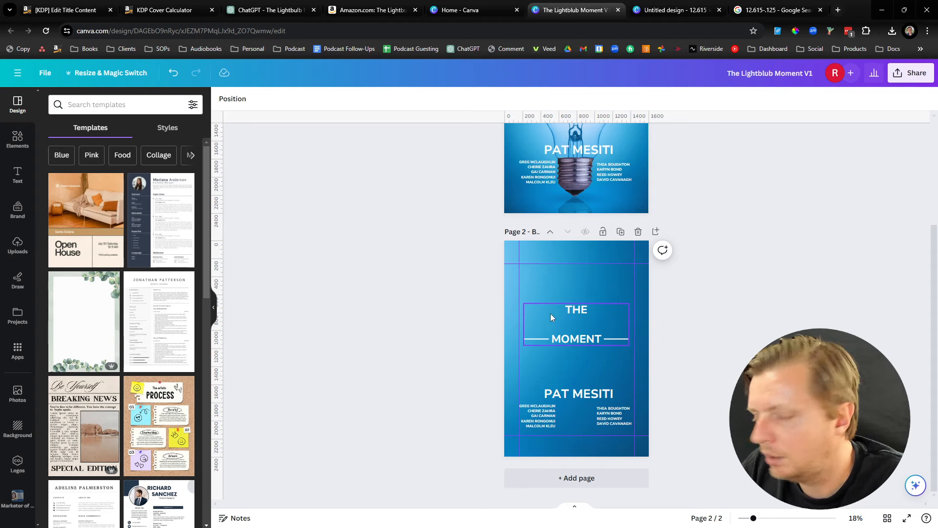
Copy the first two paragraphs of the book description from the Amazon listing and return to the Canva cover design.
{"action": "left_click", "coordinate": [371, 10]}
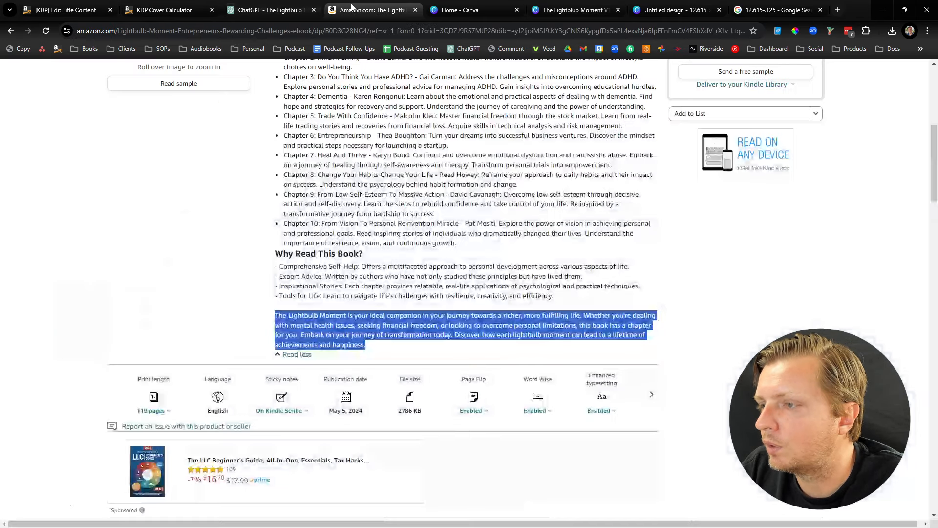
{"action": "scroll", "coordinate": [356, 195], "scroll_direction": "up", "scroll_amount": 4}
{"action": "left_click", "coordinate": [357, 187]}
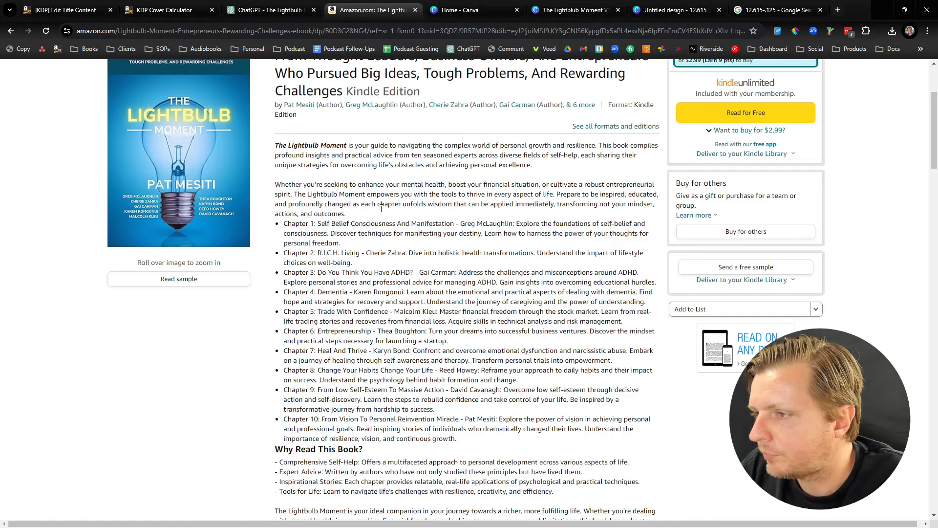
{"action": "left_click_drag", "start_coordinate": [381, 208], "coordinate": [275, 145]}
{"action": "left_click", "coordinate": [575, 10]}
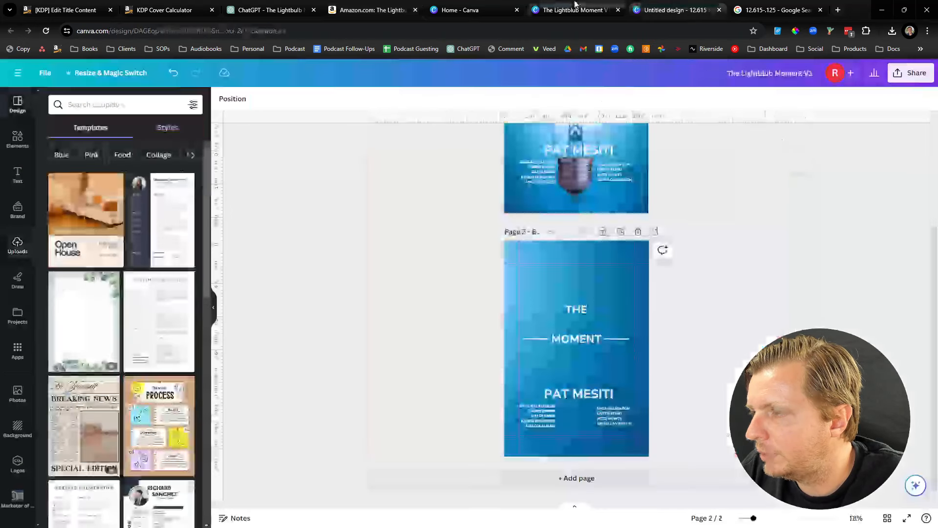
Ungroup the leftover title text on the back cover and replace the word THE, moved higher, with the copied book description.
{"action": "double_click", "coordinate": [581, 315]}
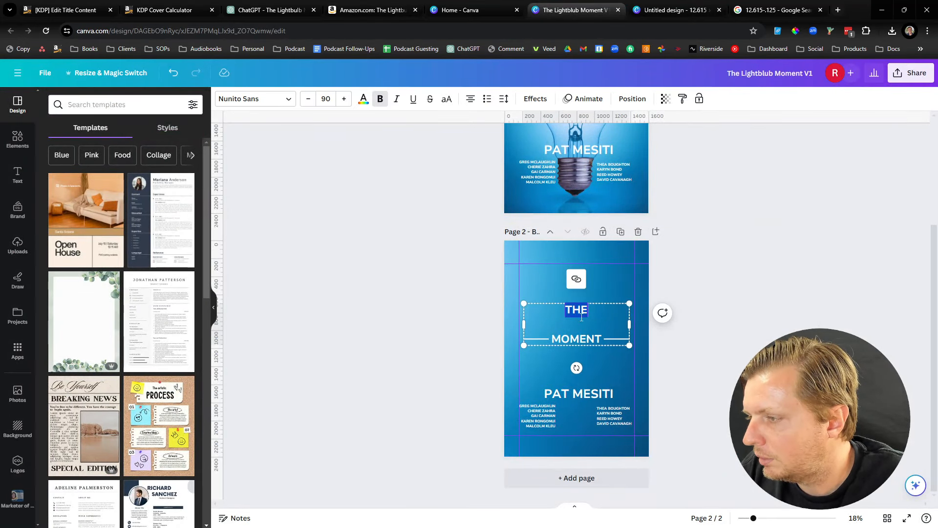
{"action": "left_click", "coordinate": [571, 373]}
{"action": "left_click", "coordinate": [576, 312]}
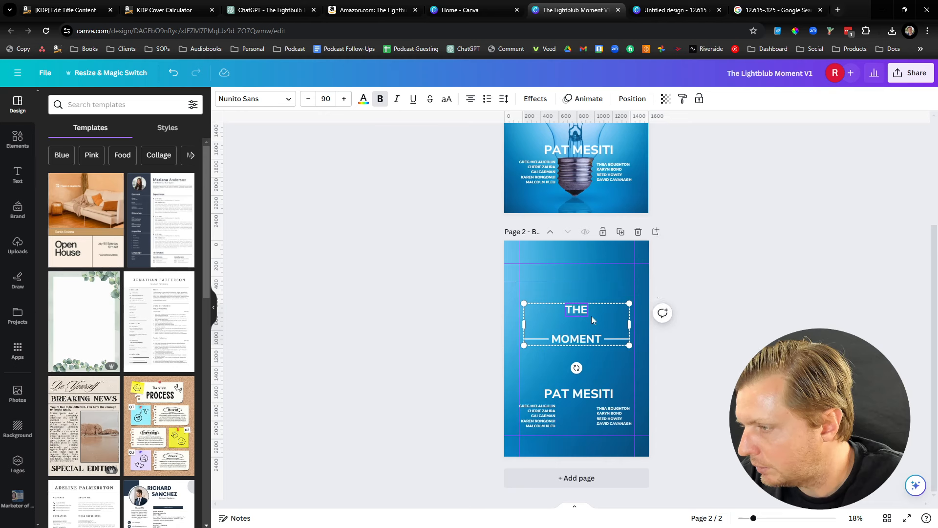
{"action": "left_click", "coordinate": [549, 279]}
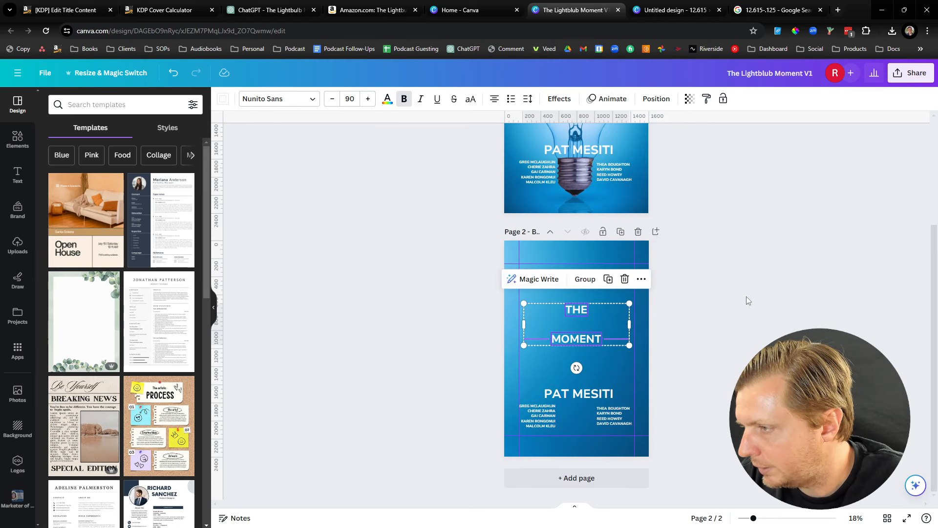
{"action": "left_click_drag", "start_coordinate": [580, 309], "coordinate": [579, 279]}
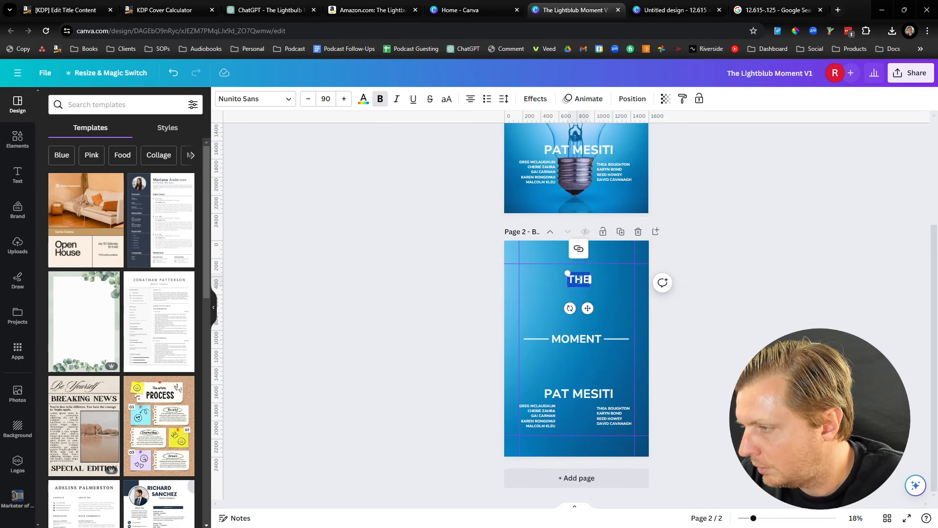
{"action": "type", "text": "The Lightbulb Moment is your guide"}
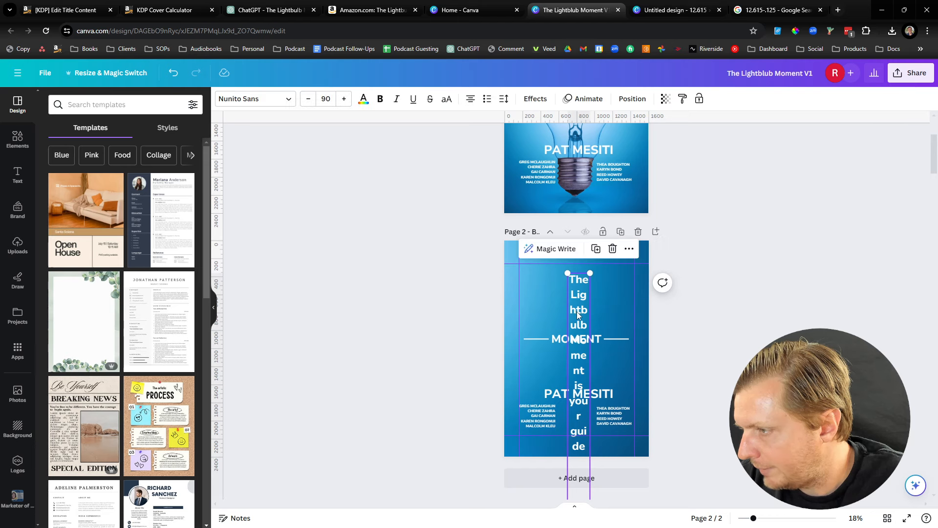
Set the description's font size to 30 and stretch its text box to span between the two vertical margin guides.
{"action": "left_click", "coordinate": [326, 99]}
{"action": "type", "text": "30"}
{"action": "key", "text": "Return"}
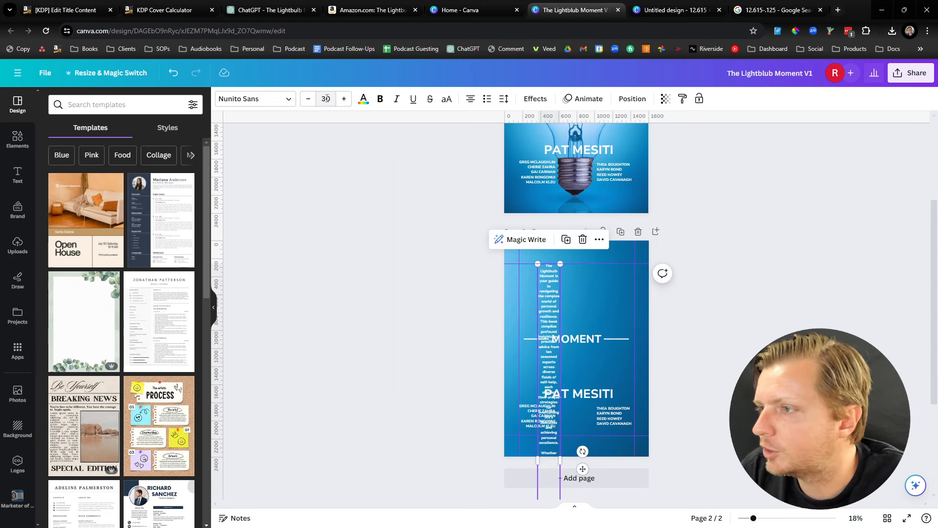
{"action": "left_click", "coordinate": [446, 100]}
{"action": "left_click", "coordinate": [446, 99]}
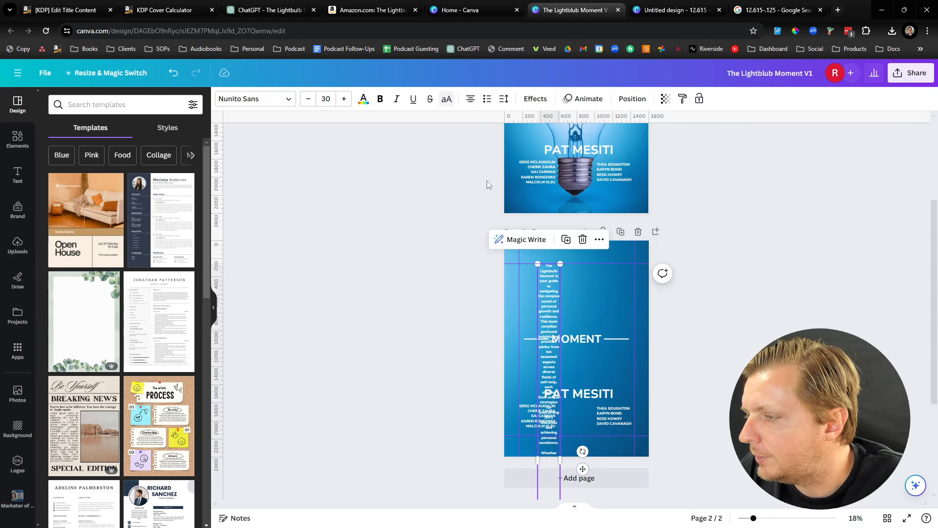
{"action": "left_click_drag", "start_coordinate": [561, 459], "coordinate": [634, 475]}
{"action": "left_click_drag", "start_coordinate": [539, 308], "coordinate": [519, 307]}
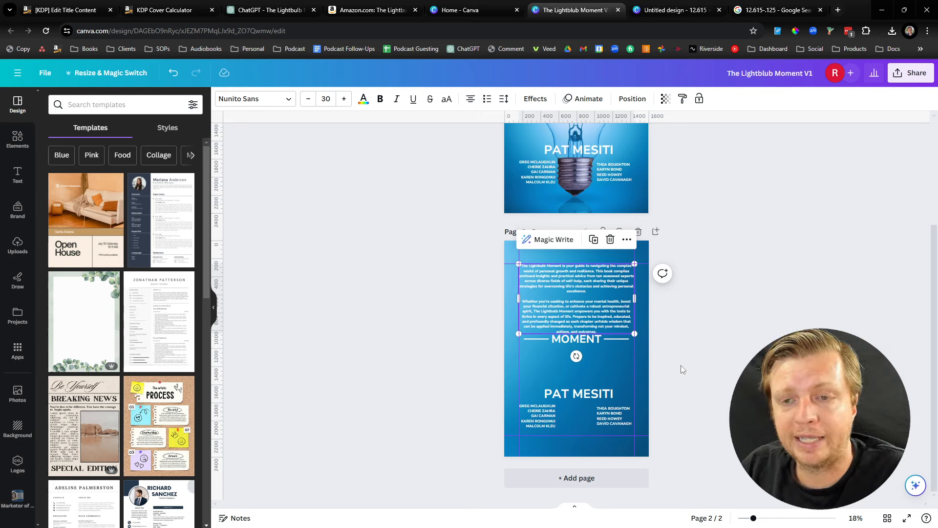
Replace the main author's name on the back cover with the web address "TheLightbulbMomentBook.com".
{"action": "left_click", "coordinate": [589, 395]}
{"action": "double_click", "coordinate": [589, 395]}
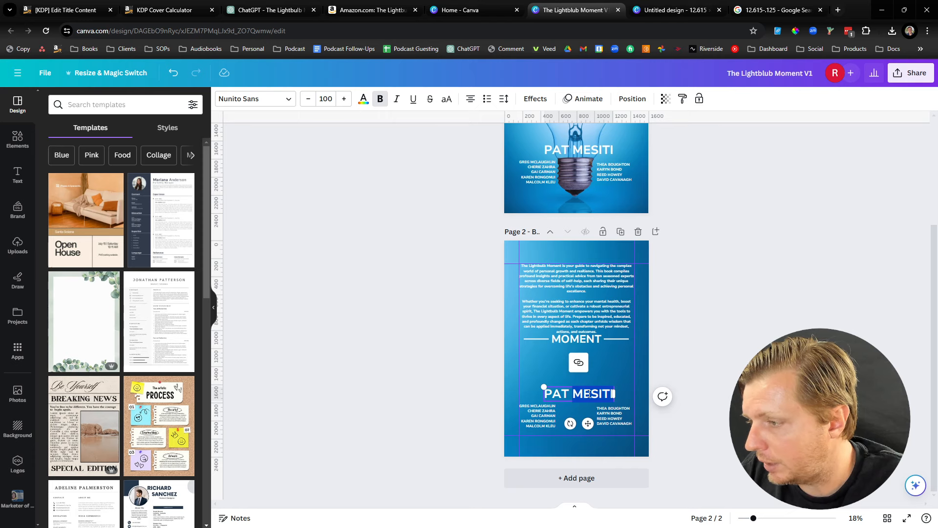
{"action": "type", "text": "TheLig"}
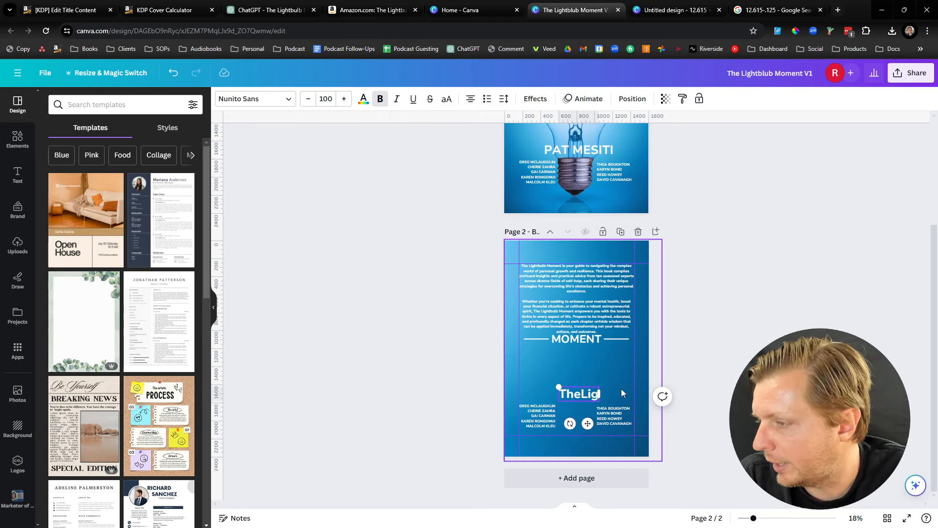
{"action": "type", "text": "htblulbMoment"}
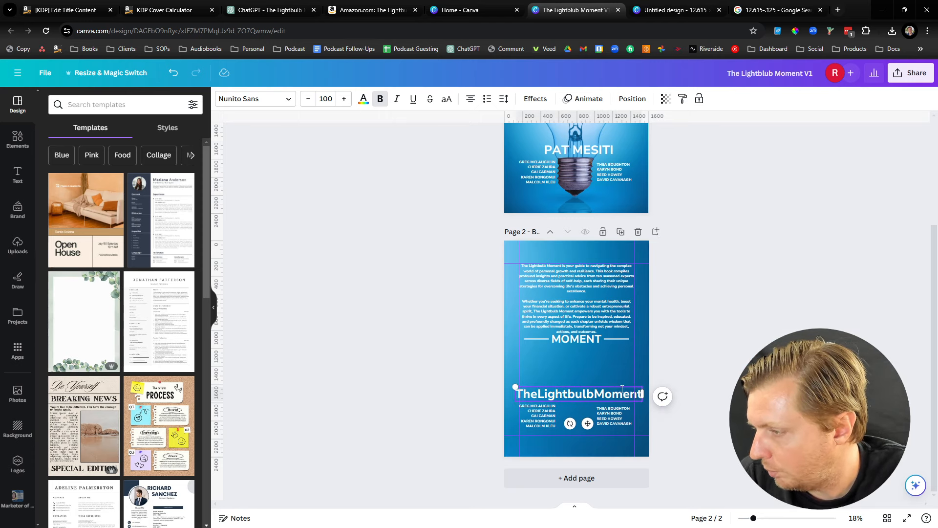
{"action": "type", "text": "Book.com"}
Set the font size of the back cover's web address to 60 so it fits on one line.
{"action": "key", "text": "ctrl+a"}
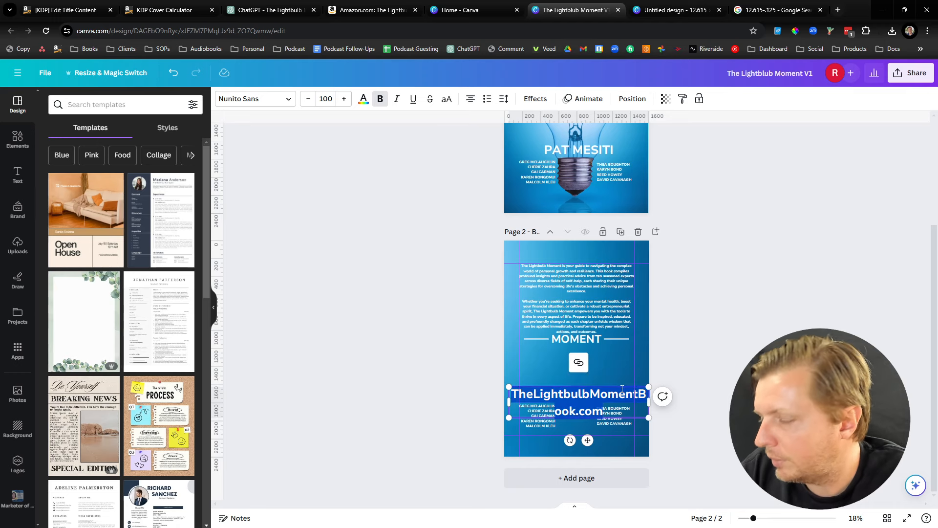
{"action": "left_click", "coordinate": [334, 99]}
{"action": "key", "text": "Return"}
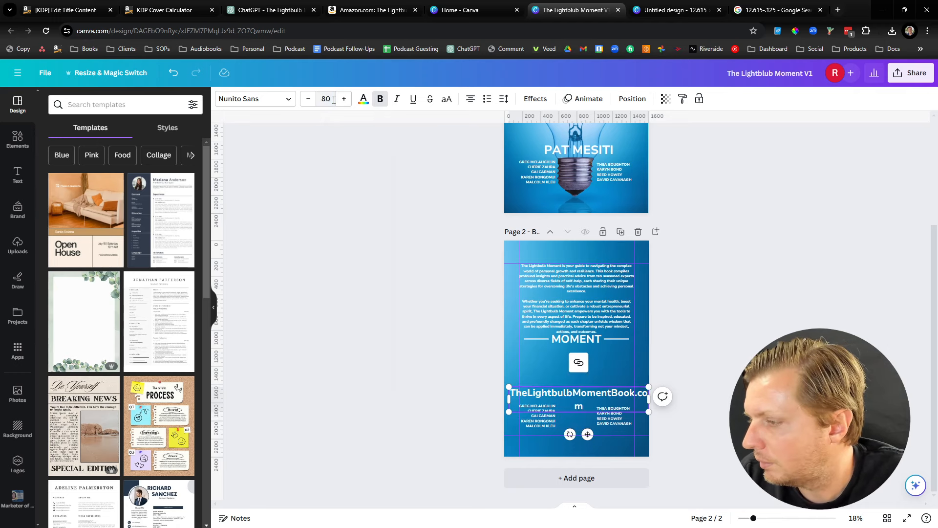
{"action": "left_click", "coordinate": [333, 100]}
{"action": "type", "text": "60"}
{"action": "key", "text": "Return"}
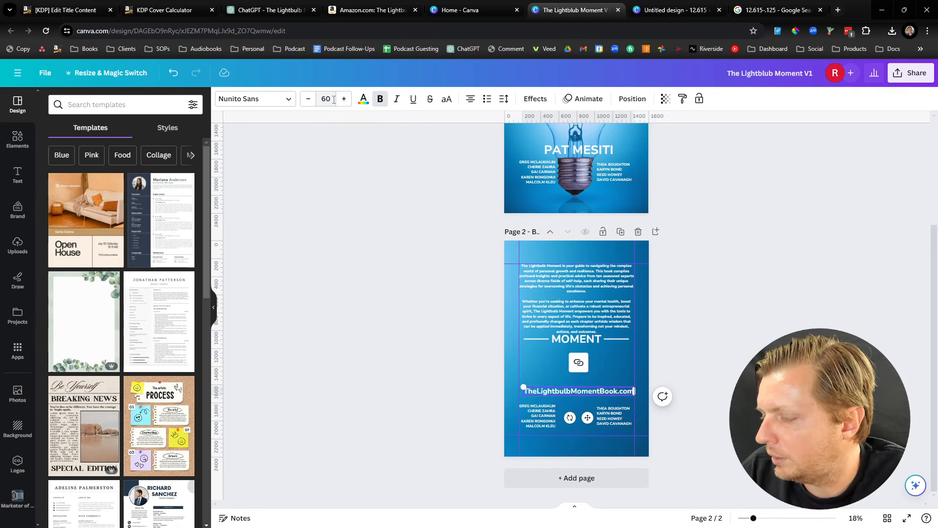
Examine the back cover's text layout against the margin guides at closer zoom.
{"action": "left_click", "coordinate": [542, 414]}
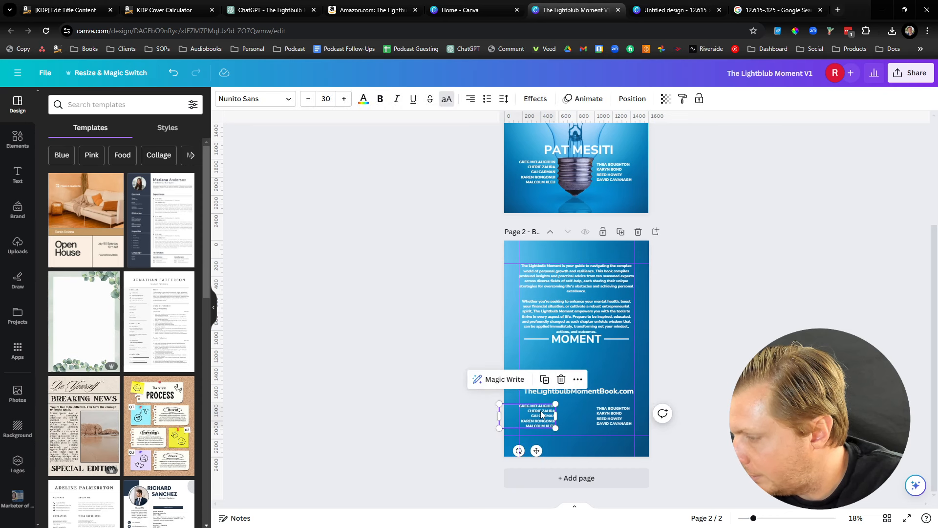
{"action": "left_click", "coordinate": [489, 333]}
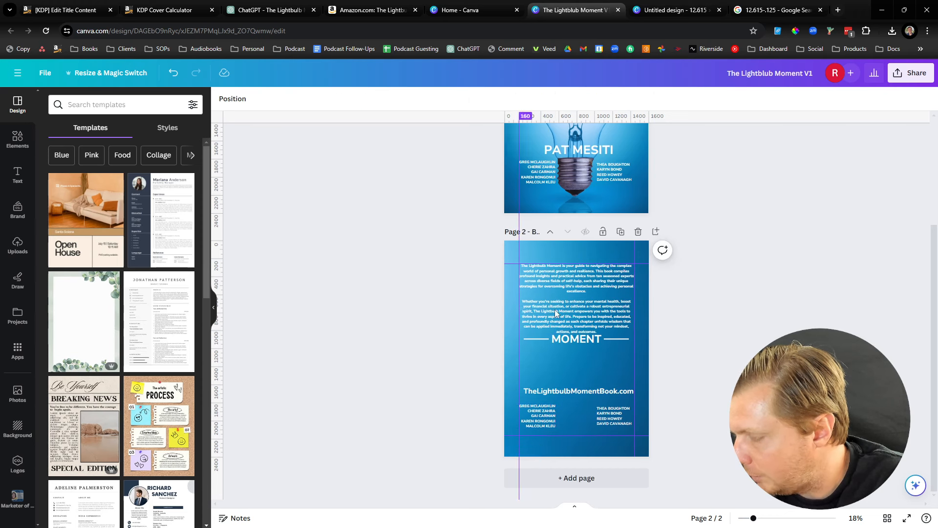
{"action": "scroll", "coordinate": [706, 315], "scroll_direction": "up", "scroll_amount": 2}
{"action": "scroll", "coordinate": [706, 318], "scroll_direction": "down", "scroll_amount": 3}
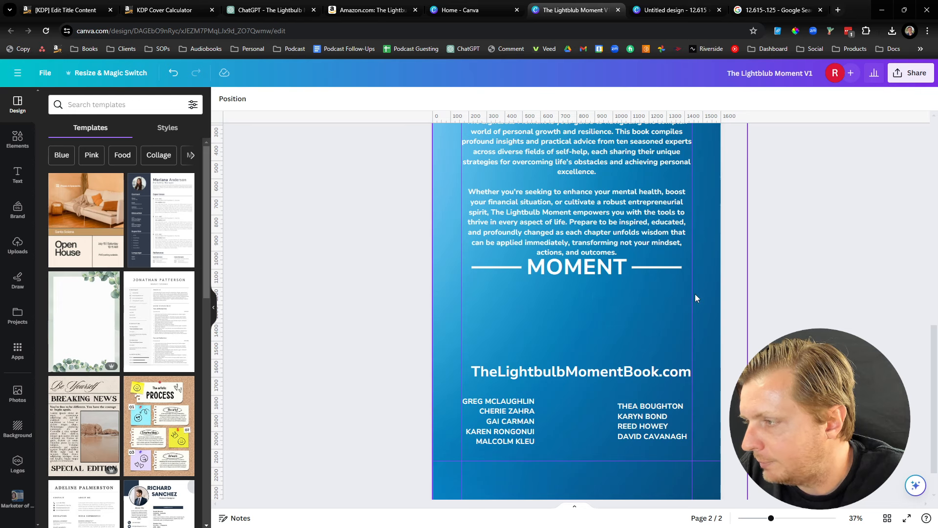
{"action": "scroll", "coordinate": [561, 305], "scroll_direction": "up", "scroll_amount": 2}
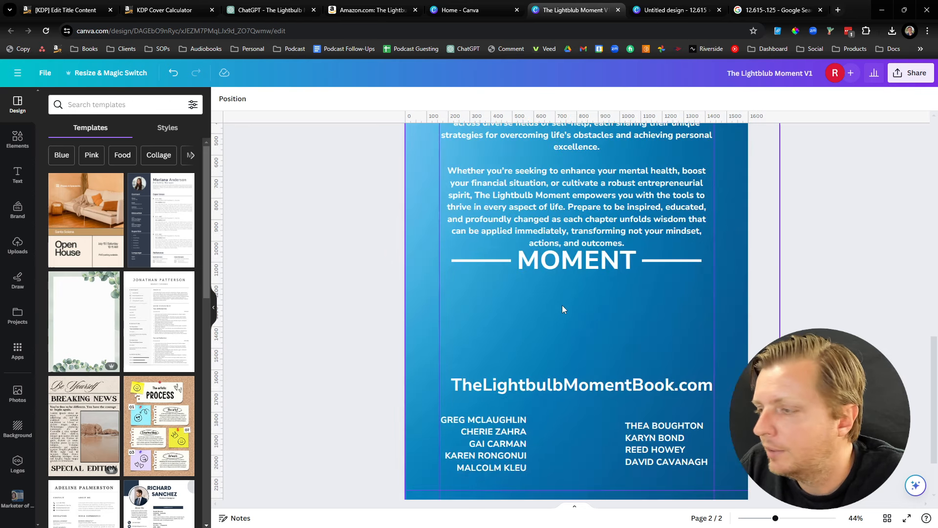
{"action": "scroll", "coordinate": [564, 306], "scroll_direction": "down", "scroll_amount": 4}
{"action": "scroll", "coordinate": [564, 306], "scroll_direction": "up", "scroll_amount": 1}
{"action": "scroll", "coordinate": [564, 306], "scroll_direction": "down", "scroll_amount": 1}
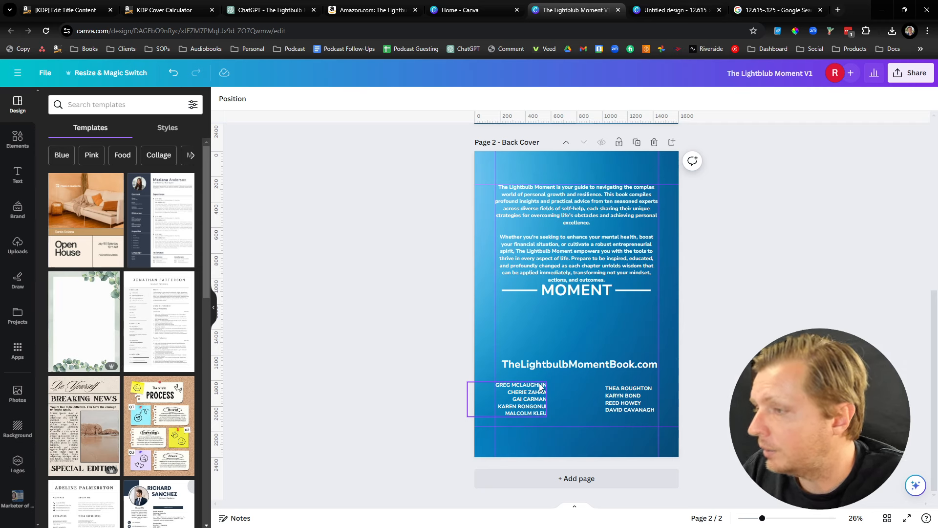
Try left and right alignment on the book description and return it to centred.
{"action": "left_click", "coordinate": [573, 249]}
{"action": "left_click", "coordinate": [471, 100]}
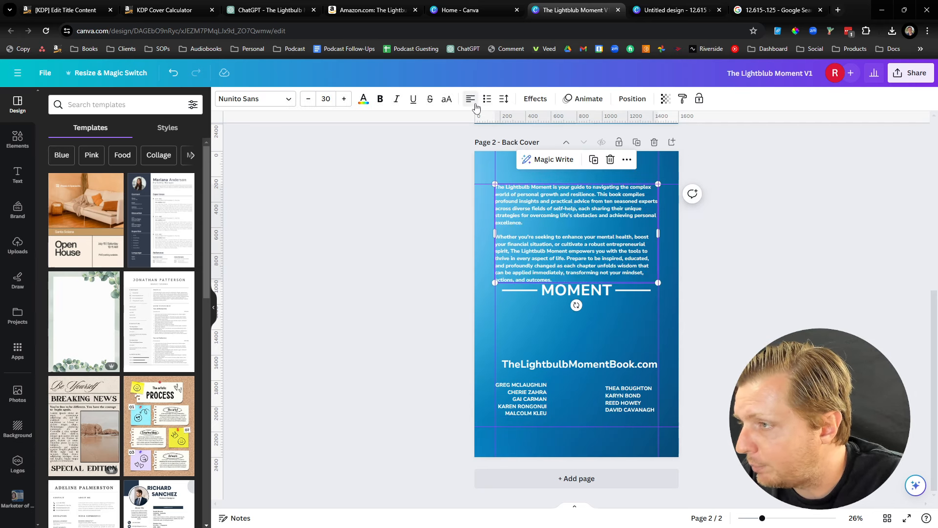
{"action": "left_click", "coordinate": [472, 101]}
{"action": "left_click", "coordinate": [472, 101]}
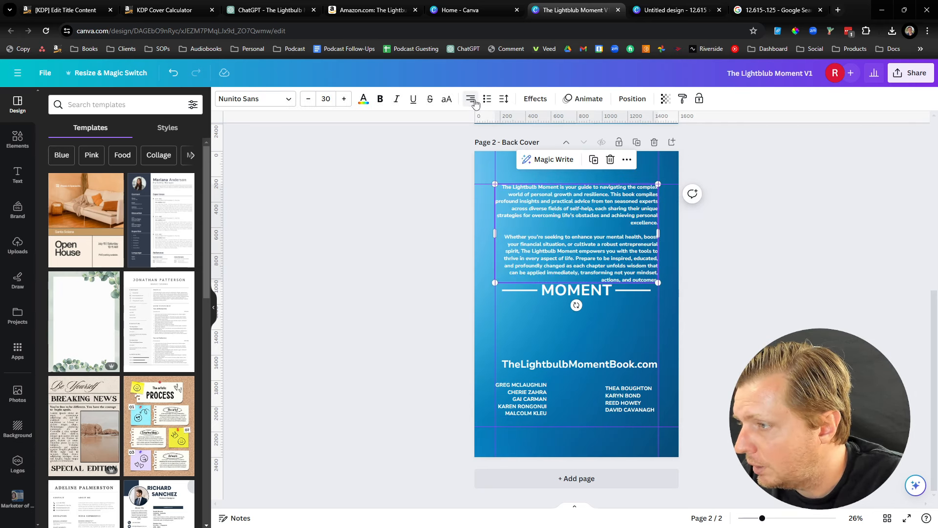
{"action": "left_click", "coordinate": [472, 101]}
{"action": "left_click", "coordinate": [804, 253]}
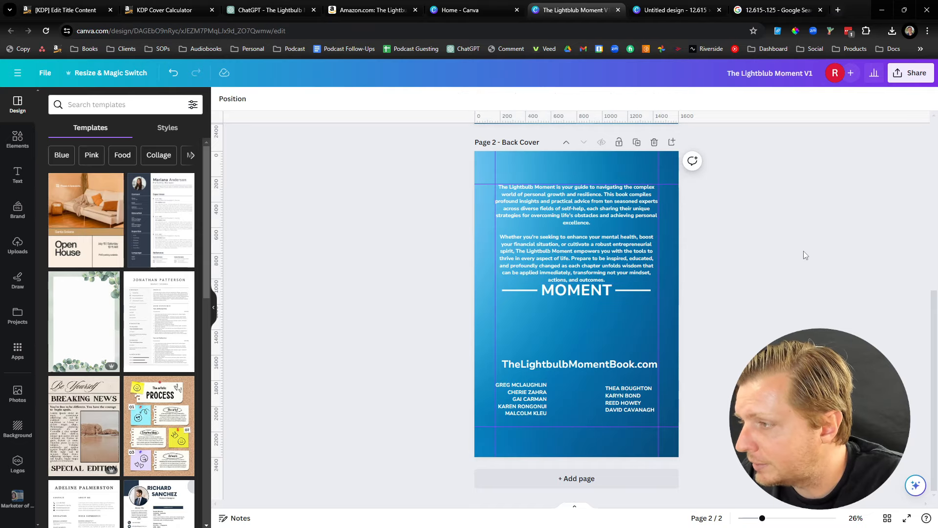
Check the book's Amazon listing and the Canva home page.
{"action": "left_click", "coordinate": [419, 15]}
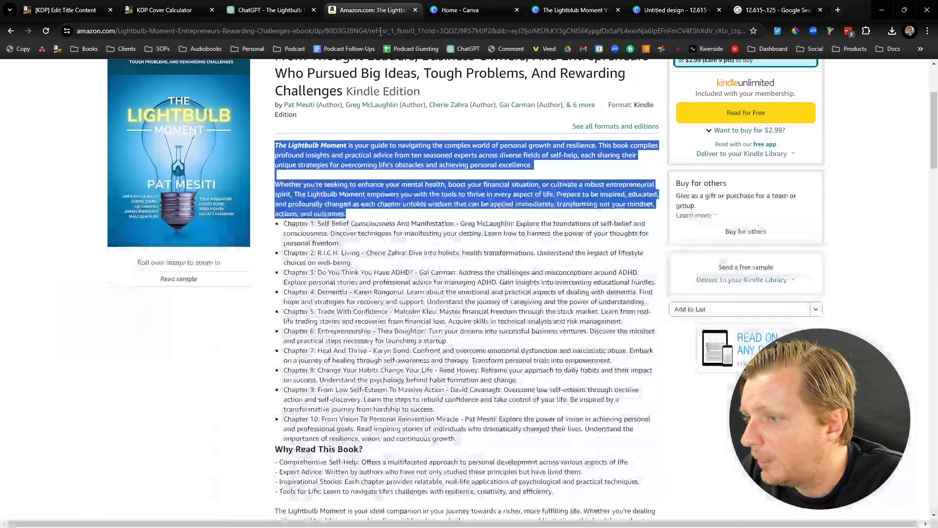
{"action": "left_click", "coordinate": [452, 11]}
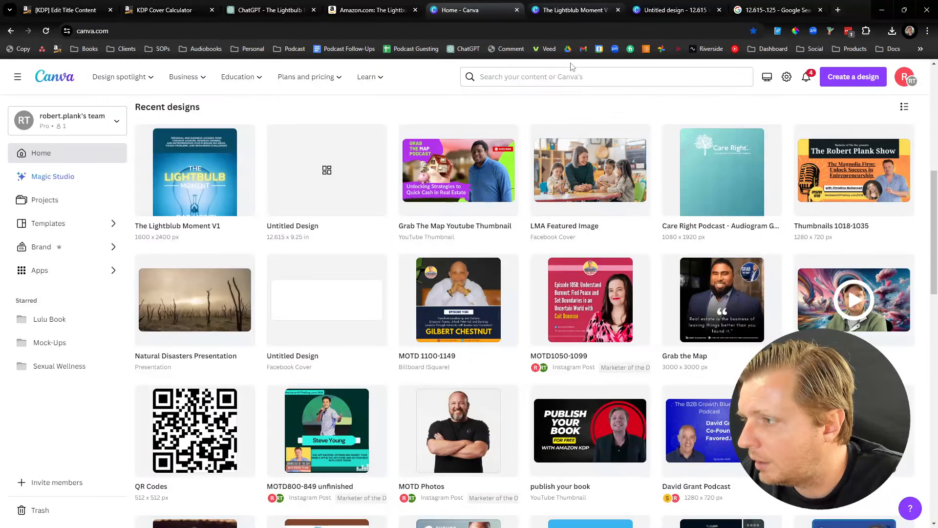
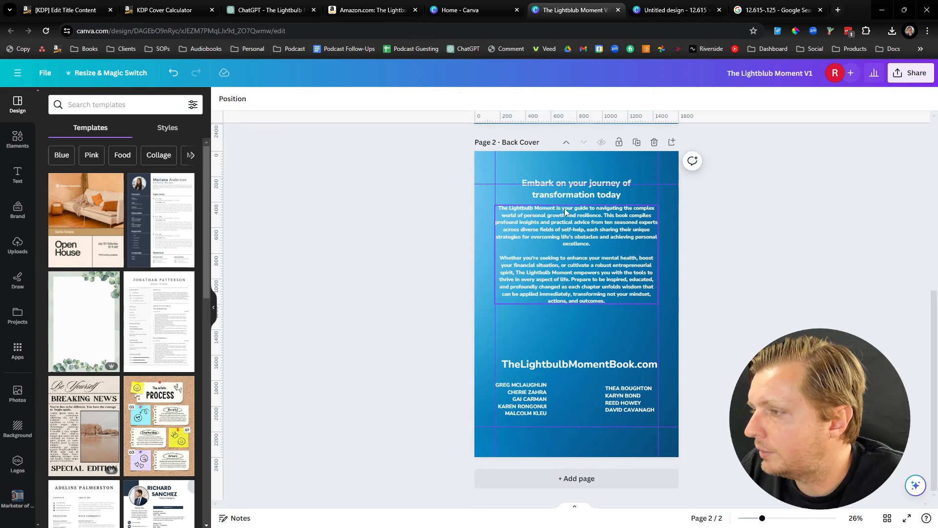
Convert the back cover heading to uppercase, and shift the description and heading down so the heading starts at the top margin guide.
{"action": "left_click", "coordinate": [445, 100]}
{"action": "left_click", "coordinate": [444, 100]}
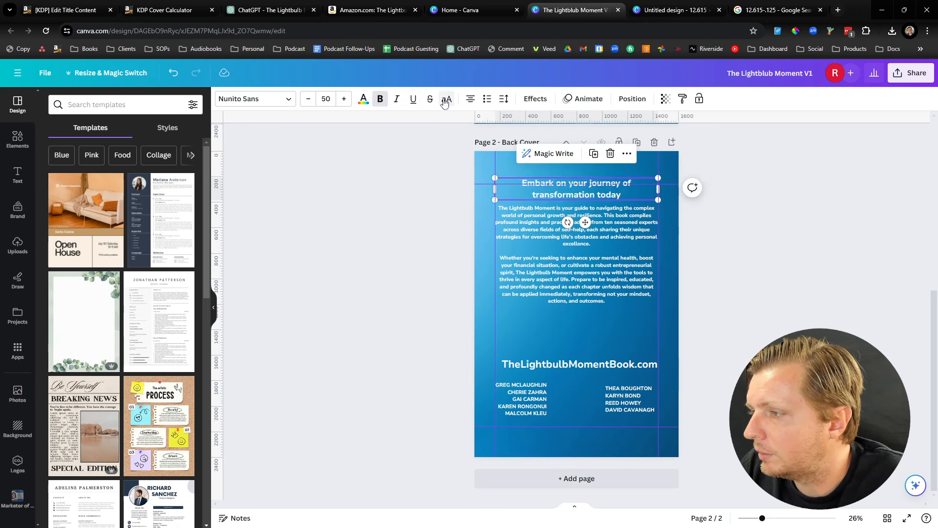
{"action": "left_click", "coordinate": [445, 100]}
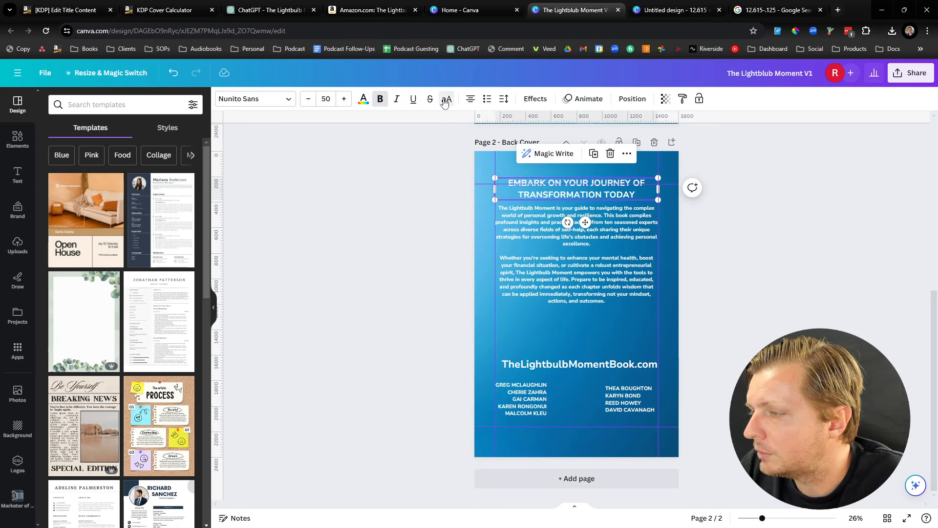
{"action": "left_click", "coordinate": [561, 249]}
{"action": "left_click_drag", "start_coordinate": [561, 190], "coordinate": [561, 196]}
Italicize the back cover heading and set its font size to 60.
{"action": "left_click", "coordinate": [396, 99]}
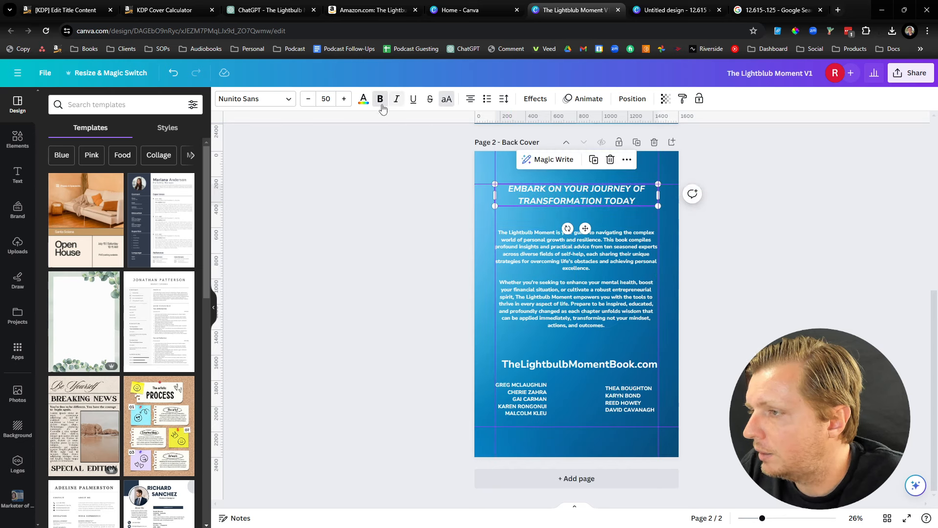
{"action": "left_click", "coordinate": [331, 96]}
{"action": "type", "text": "60"}
{"action": "key", "text": "Return"}
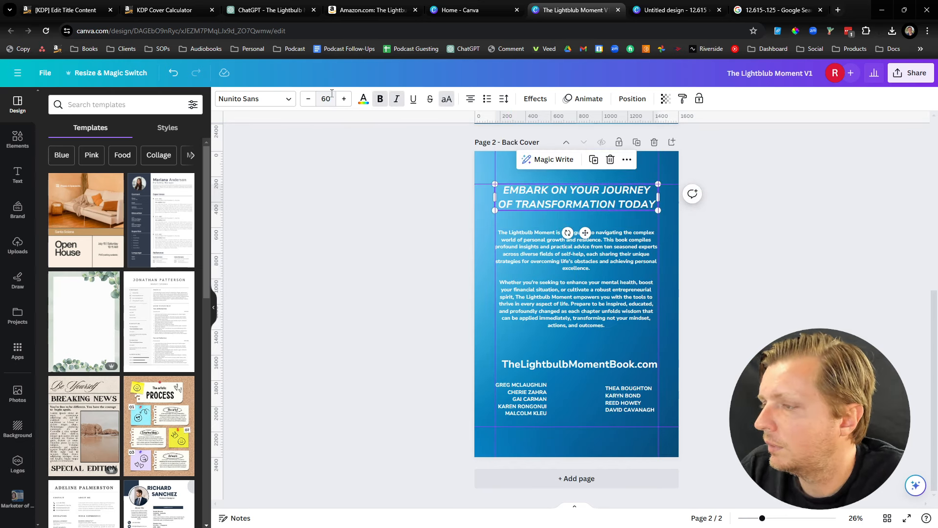
{"action": "left_click", "coordinate": [383, 258]}
Move the description slightly up toward the heading and lower the centred web address.
{"action": "left_click_drag", "start_coordinate": [645, 247], "coordinate": [644, 241]}
{"action": "left_click", "coordinate": [603, 363]}
{"action": "left_click_drag", "start_coordinate": [603, 362], "coordinate": [637, 389]}
Delete both co-author name lists from the back cover.
{"action": "left_click", "coordinate": [544, 396]}
{"action": "key", "text": "Delete"}
{"action": "left_click", "coordinate": [630, 399]}
{"action": "key", "text": "Delete"}
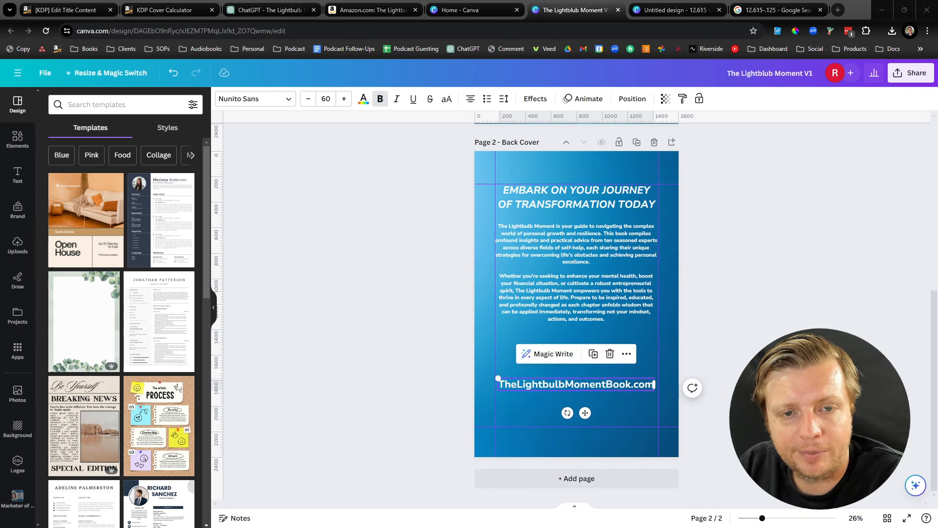
{"action": "left_click", "coordinate": [19, 354]}
{"action": "scroll", "coordinate": [89, 380], "scroll_direction": "down", "scroll_amount": 3}
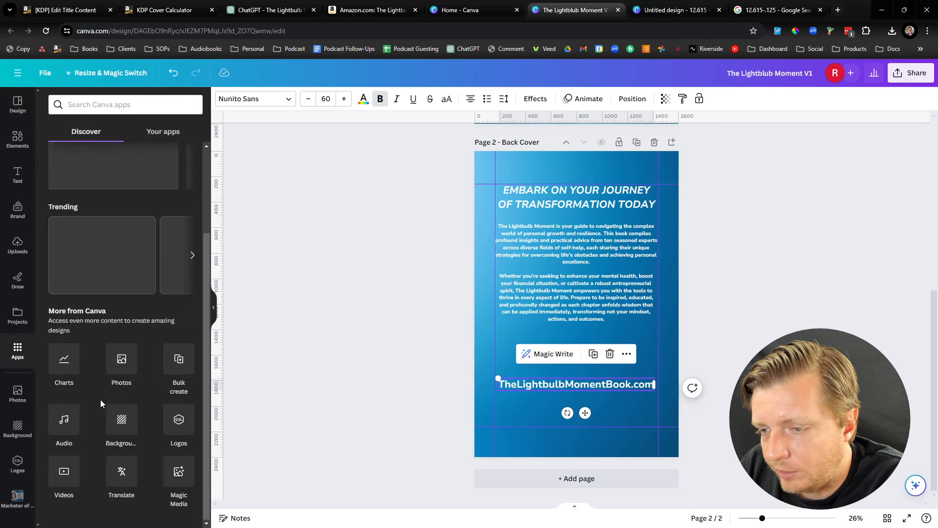
{"action": "scroll", "coordinate": [104, 328], "scroll_direction": "down", "scroll_amount": 5}
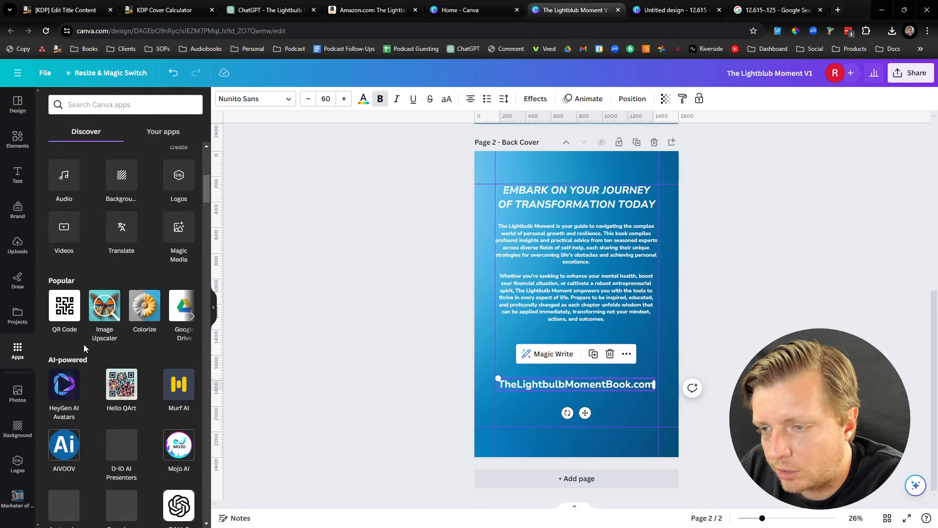
{"action": "left_click", "coordinate": [66, 314]}
{"action": "left_click", "coordinate": [81, 177]}
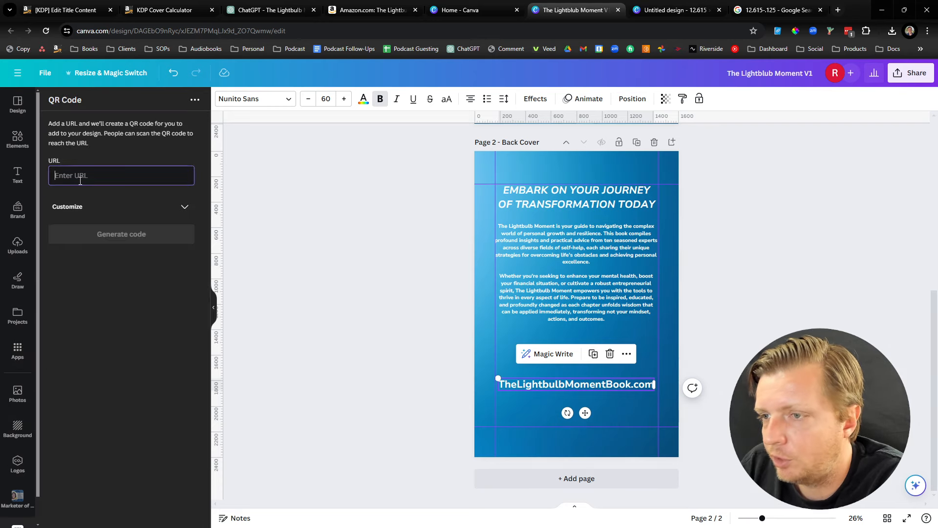
{"action": "type", "text": "https://www.thelightbulbmomentbo"}
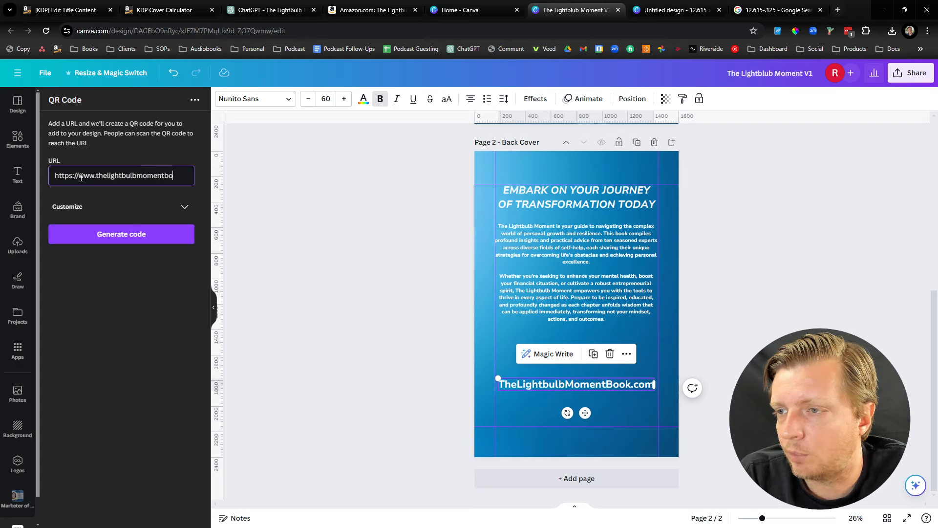
{"action": "type", "text": "k.com"}
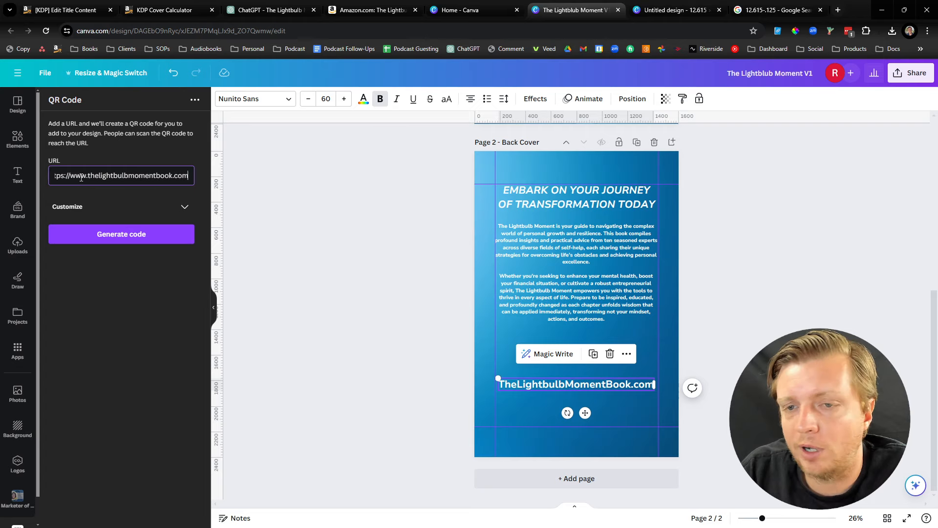
Generate the QR code with a margin of 0, then shrink it and centre it directly below the description.
{"action": "left_click", "coordinate": [177, 209]}
{"action": "left_click_drag", "start_coordinate": [61, 291], "coordinate": [51, 292]}
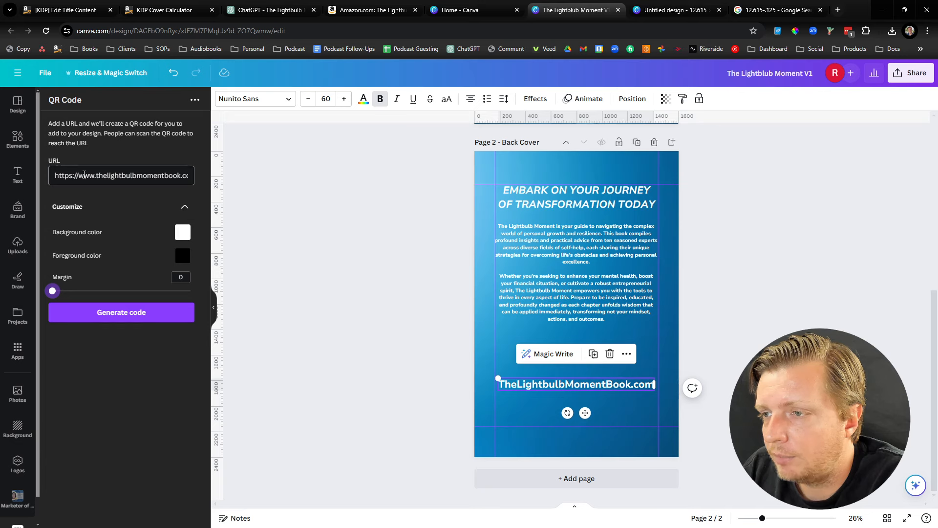
{"action": "left_click", "coordinate": [83, 315]}
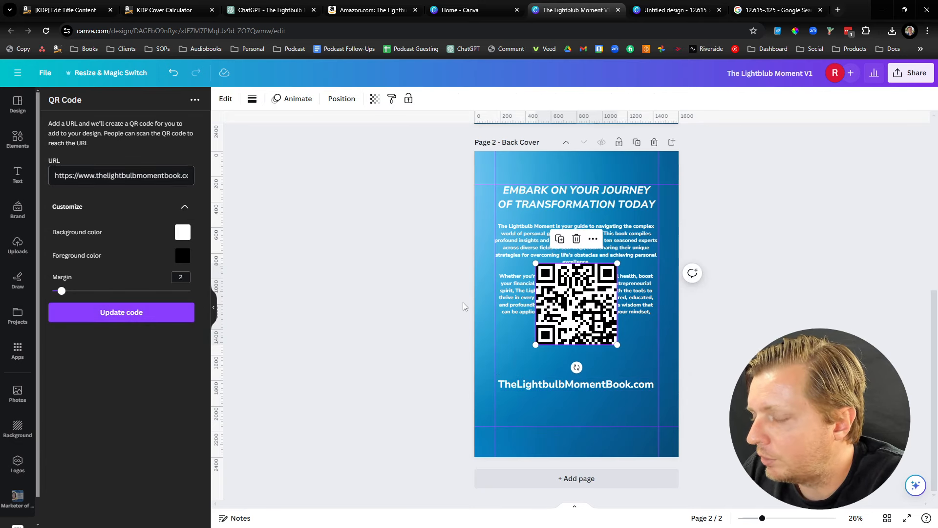
{"action": "left_click_drag", "start_coordinate": [543, 327], "coordinate": [543, 356]}
{"action": "left_click_drag", "start_coordinate": [535, 291], "coordinate": [578, 344]}
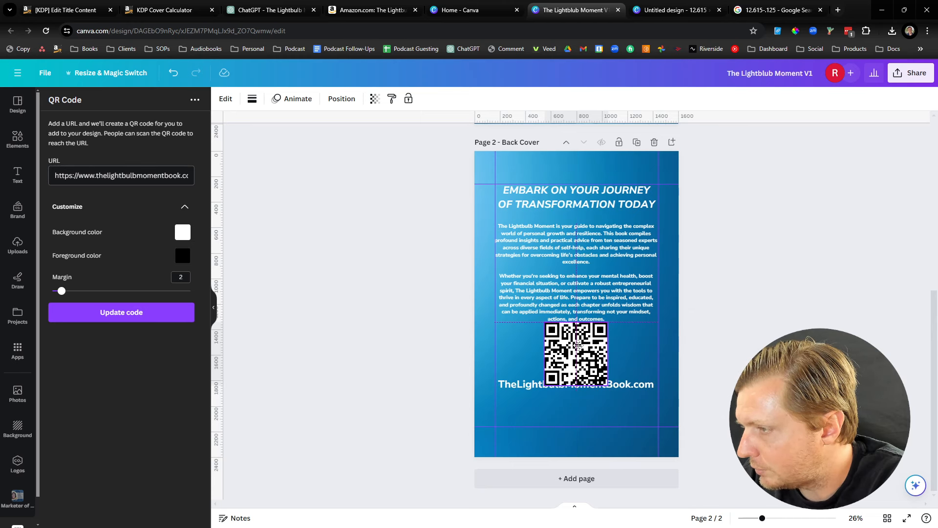
In the description's first paragraph, replace "This book compiles" with "It contains" and remove the word "ten".
{"action": "left_click", "coordinate": [605, 252]}
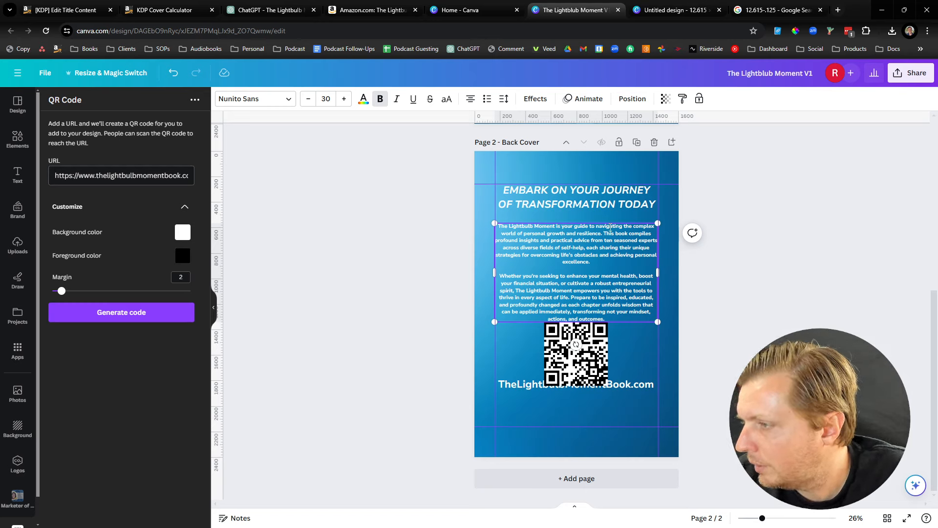
{"action": "key", "text": "shift+End"}
{"action": "type", "text": "It contains"}
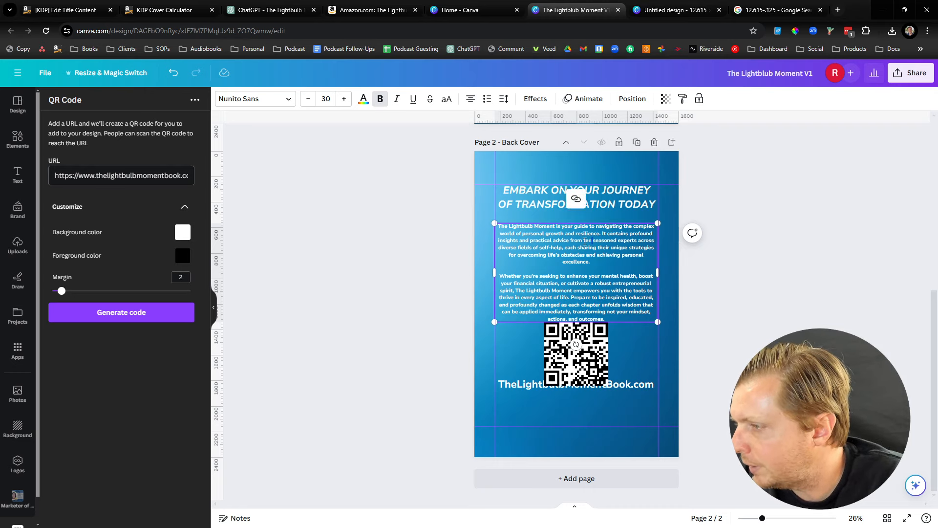
{"action": "double_click", "coordinate": [586, 241]}
{"action": "key", "text": "BackSpace"}
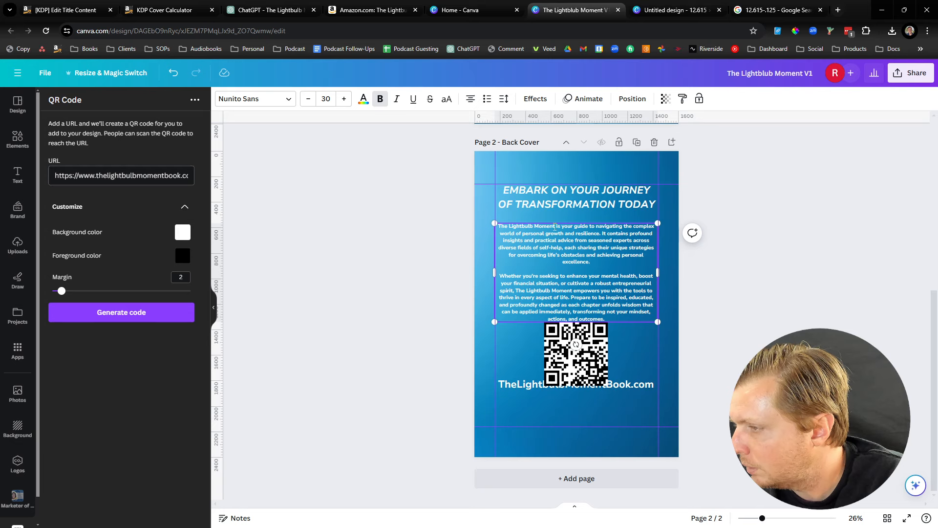
Italicize the book title "The Lightbulb Moment" at the start of the description.
{"action": "key", "text": "shift+Home"}
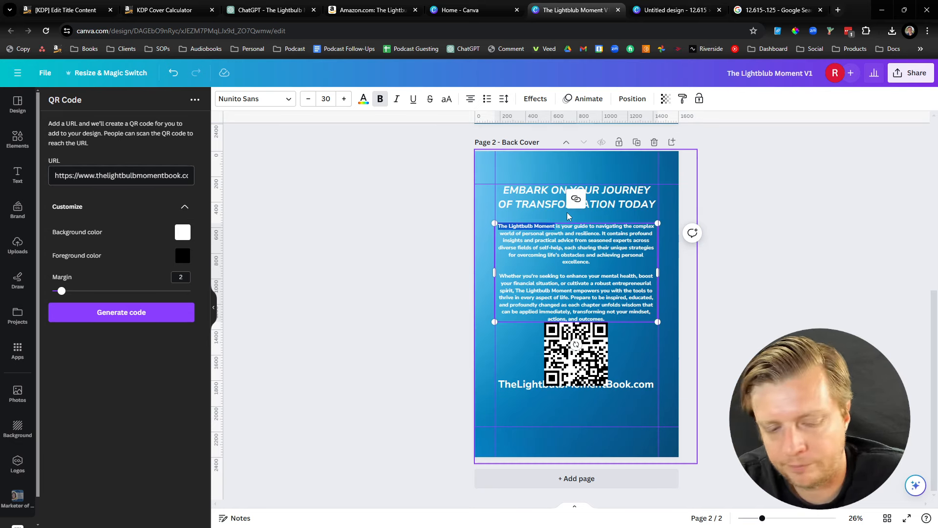
{"action": "key", "text": "ctrl+i"}
{"action": "left_click", "coordinate": [718, 199]}
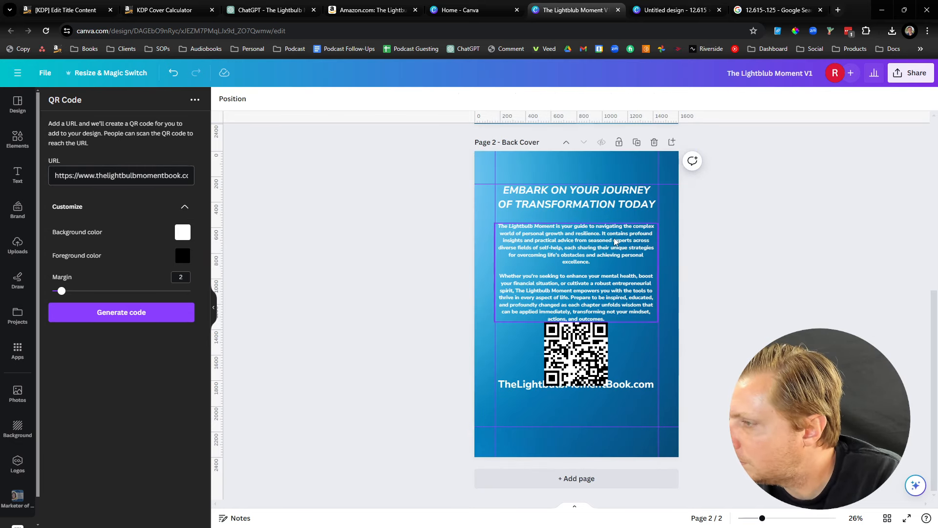
Shorten the description's "experts across diverse fields of self-help, each sharing" to "self-help experts, sharing".
{"action": "left_click", "coordinate": [560, 245]}
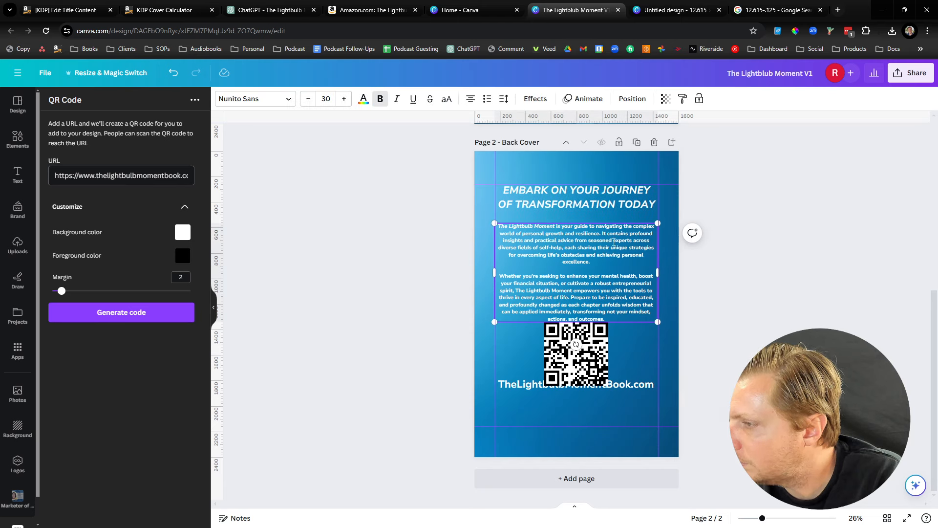
{"action": "left_click_drag", "start_coordinate": [613, 241], "coordinate": [540, 249]}
{"action": "key", "text": "BackSpace"}
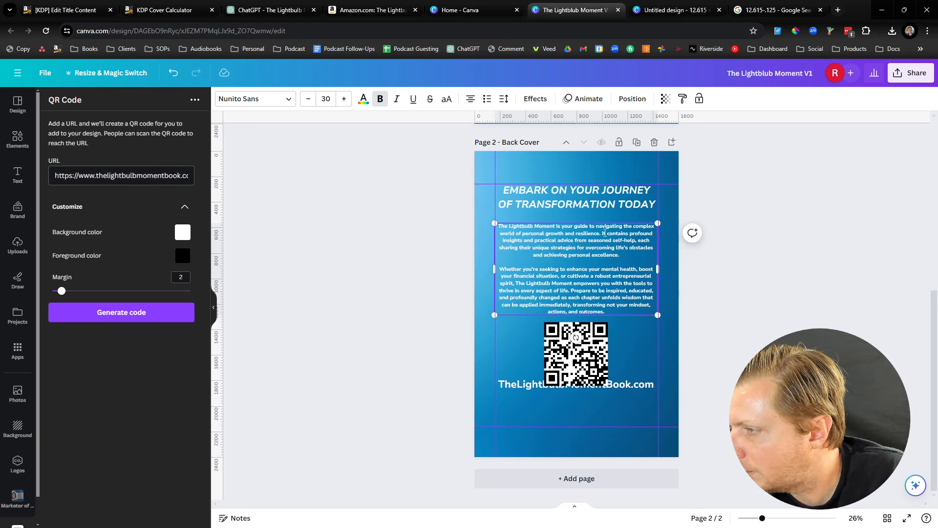
{"action": "type", "text": "experts,"}
{"action": "key", "text": "ctrl+shift+Right"}
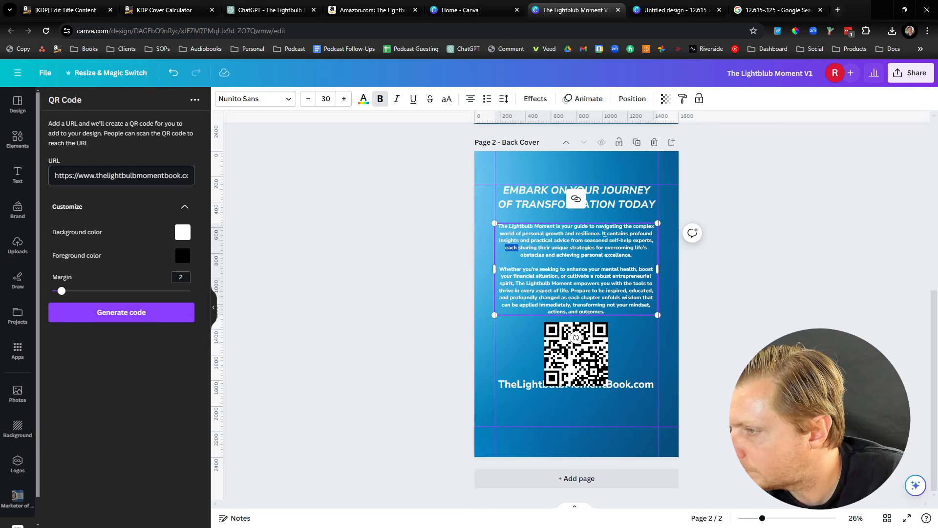
{"action": "key", "text": "BackSpace"}
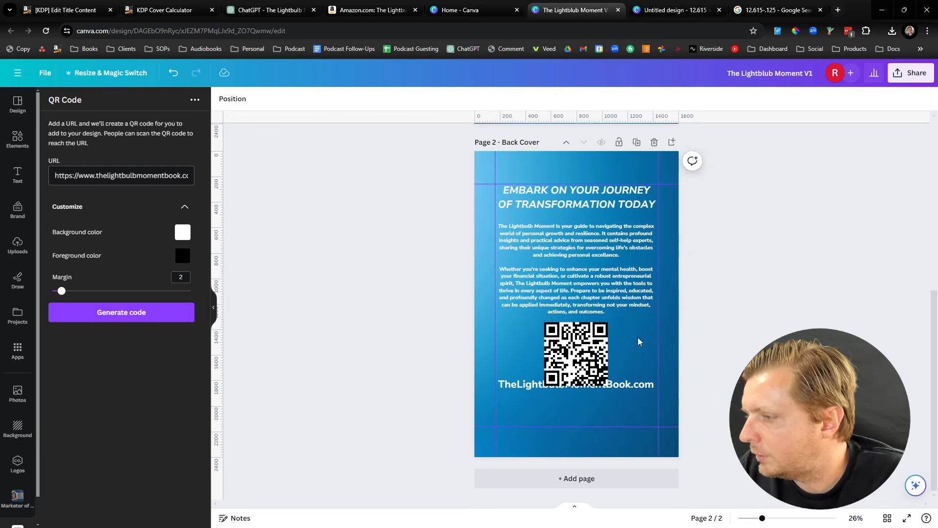
Move the web address below the QR code, centred and with matching spacing above and below the code.
{"action": "left_click_drag", "start_coordinate": [620, 387], "coordinate": [619, 403]}
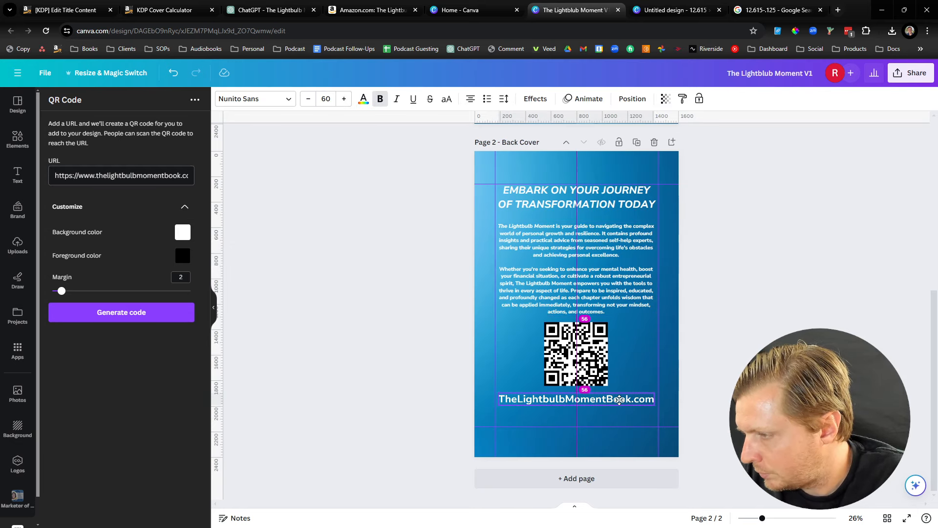
{"action": "left_click", "coordinate": [759, 348]}
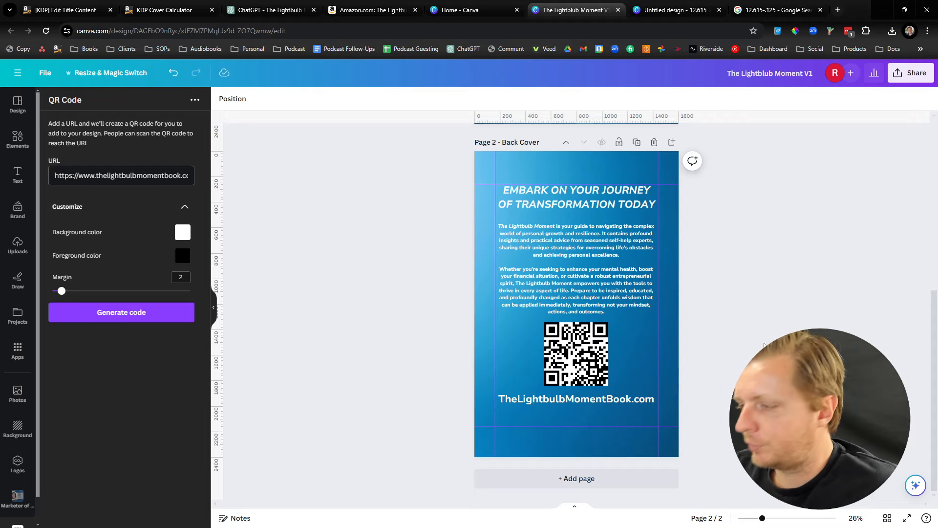
Download both pages of the cover design, front and back, as PNG images at size 1.
{"action": "scroll", "coordinate": [668, 336], "scroll_direction": "up", "scroll_amount": 6}
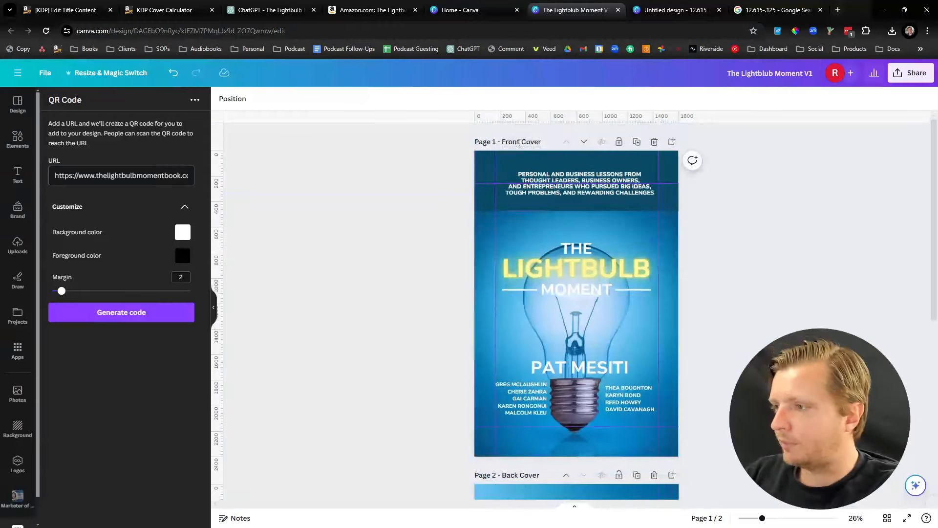
{"action": "scroll", "coordinate": [565, 333], "scroll_direction": "down", "scroll_amount": 5}
{"action": "scroll", "coordinate": [565, 334], "scroll_direction": "up", "scroll_amount": 5}
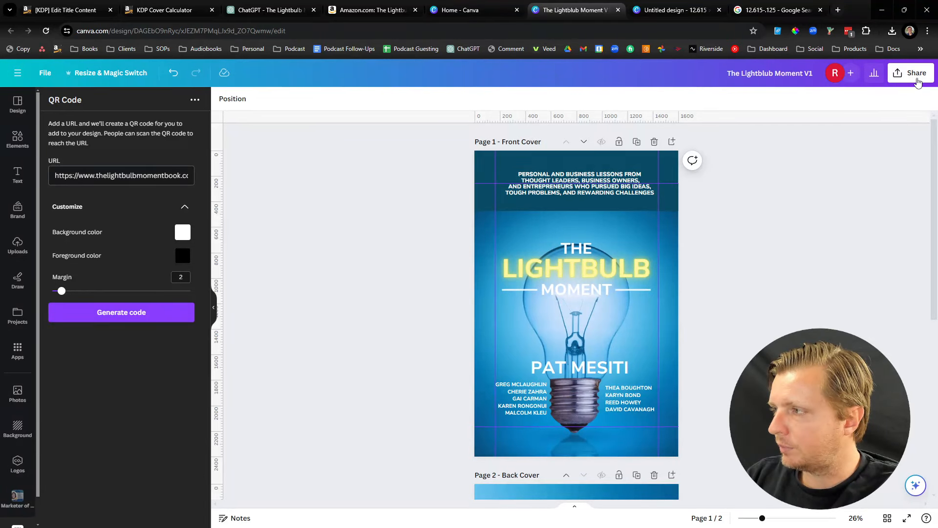
{"action": "left_click", "coordinate": [912, 73]}
{"action": "left_click", "coordinate": [769, 319]}
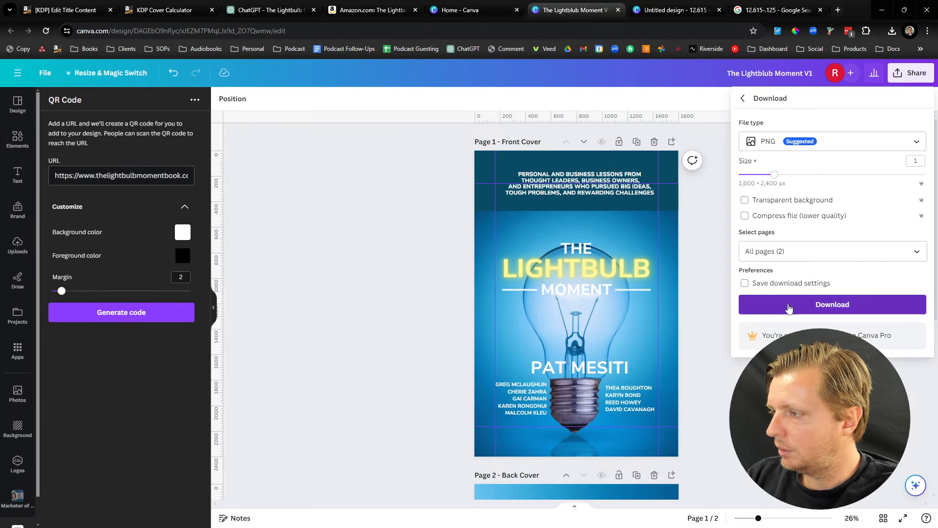
{"action": "left_click", "coordinate": [789, 306]}
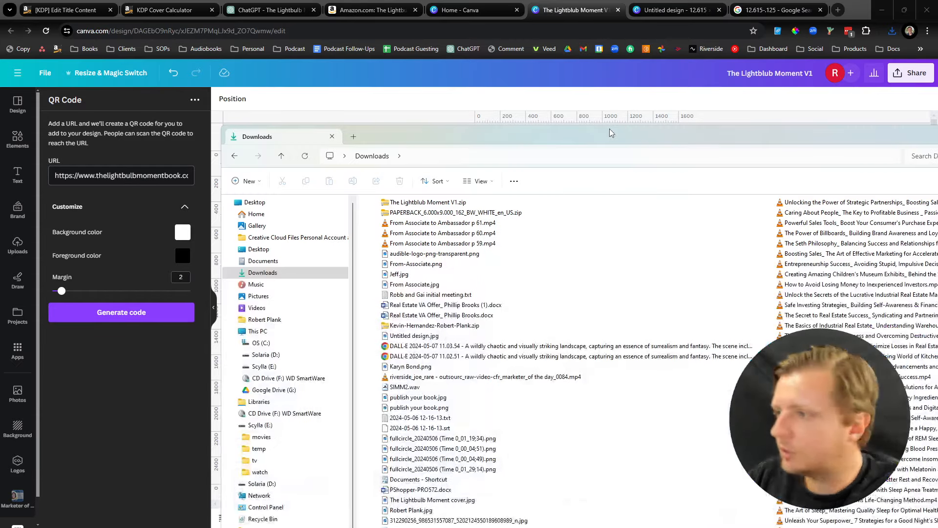
Extract "The Lightblub Moment V1.zip" in the Downloads folder to its default destination and put the file window away.
{"action": "double_click", "coordinate": [611, 130]}
{"action": "left_click", "coordinate": [259, 76]}
{"action": "right_click", "coordinate": [259, 76]}
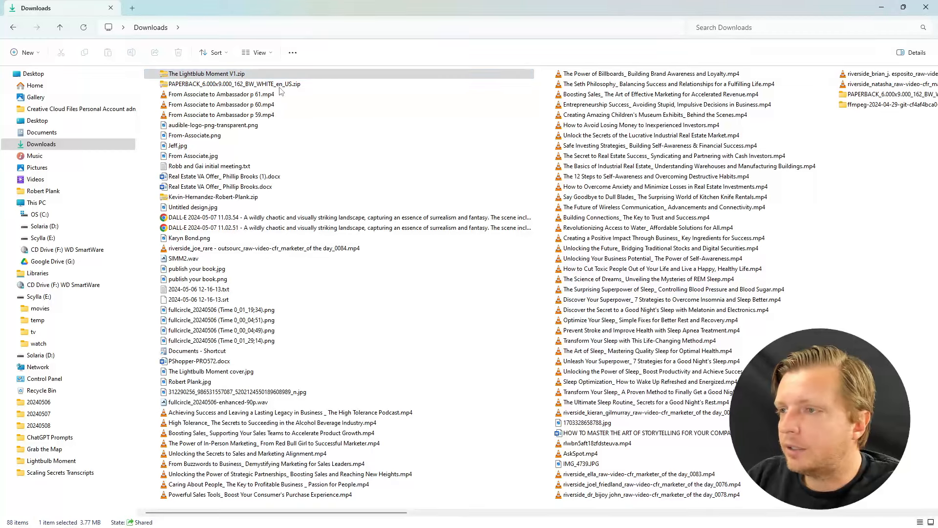
{"action": "left_click", "coordinate": [300, 185]}
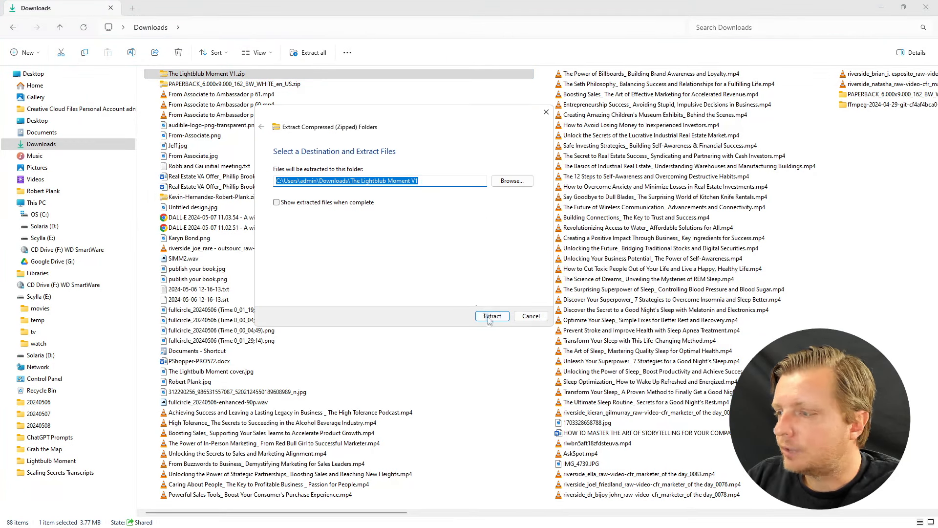
{"action": "left_click", "coordinate": [489, 319]}
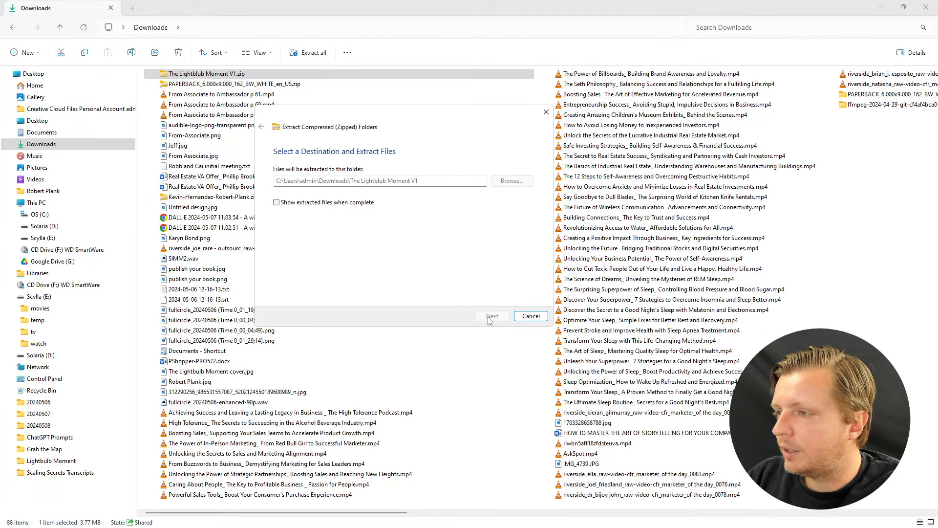
{"action": "left_click", "coordinate": [882, 7]}
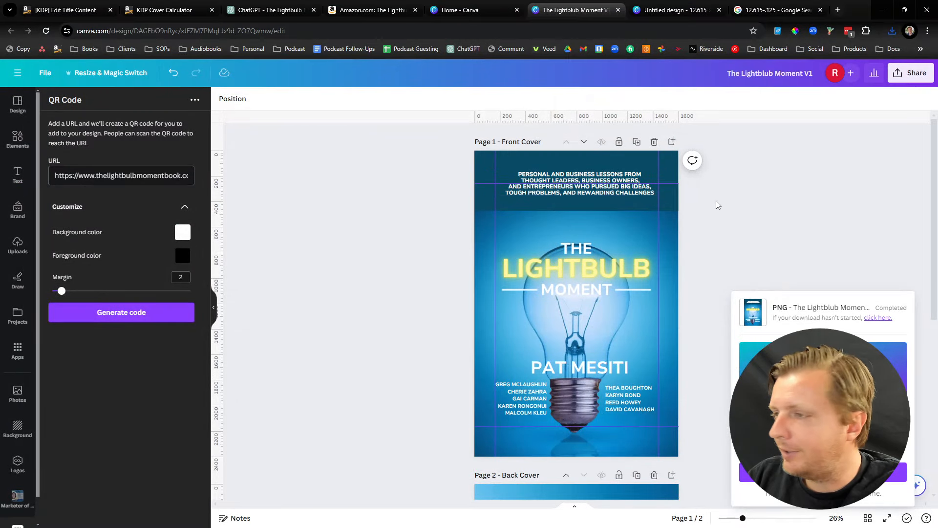
Switch to the 12.615 x 9.25 in wraparound design and upload Back Cover.png and Front Cover.png from the extracted folder.
{"action": "left_click", "coordinate": [655, 14]}
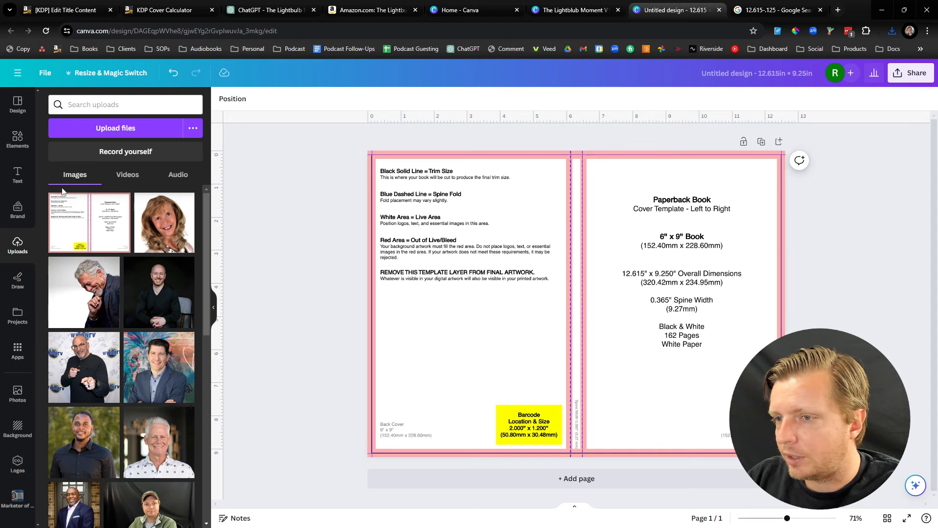
{"action": "left_click", "coordinate": [96, 134]}
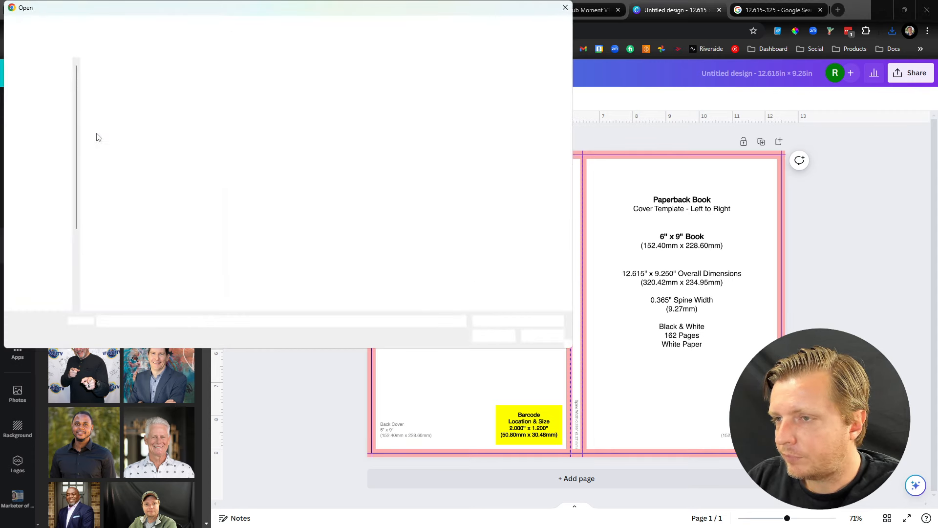
{"action": "left_click", "coordinate": [108, 28]}
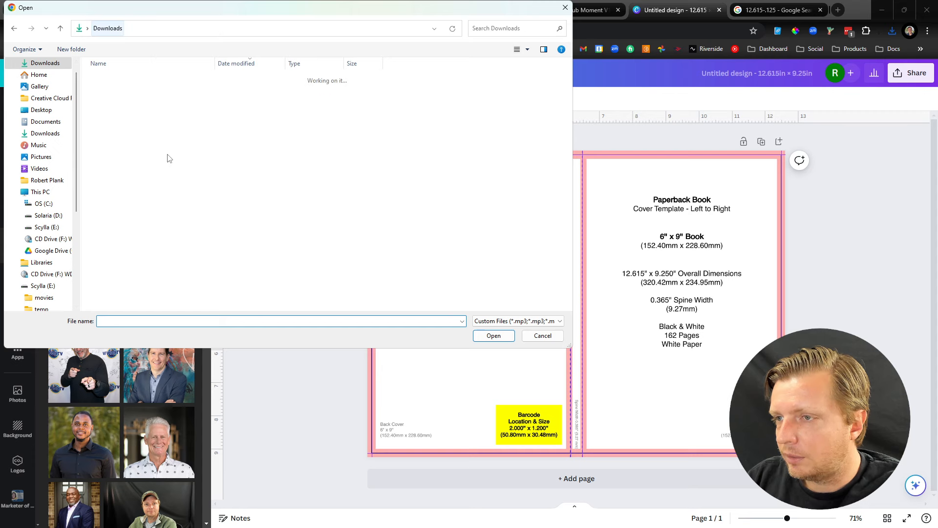
{"action": "double_click", "coordinate": [142, 152]}
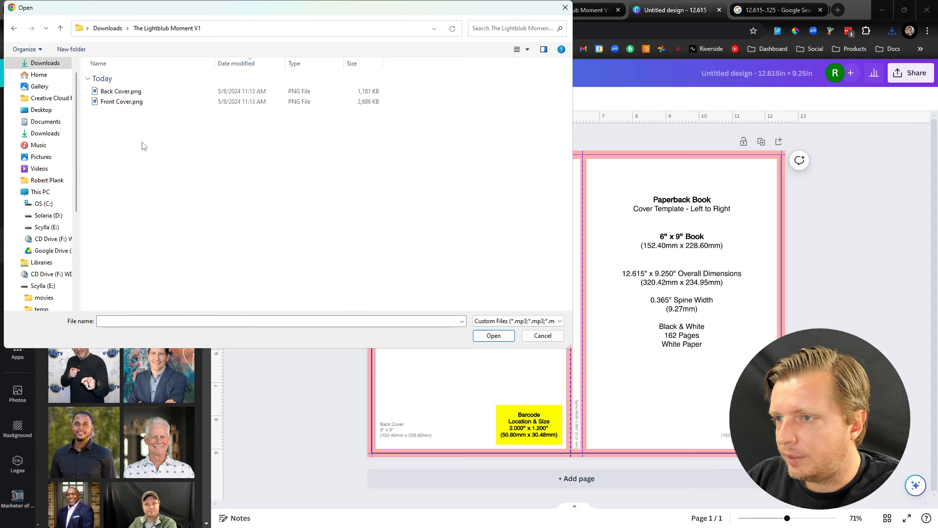
{"action": "key", "text": "ctrl+a"}
{"action": "key", "text": "Return"}
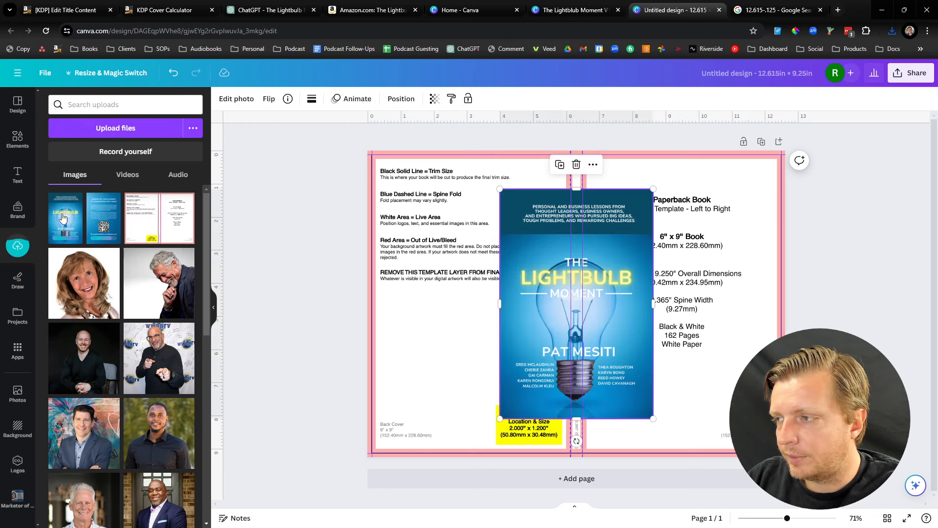
Place the front and back cover images on the template, each with its inner edge against its side of the spine.
{"action": "left_click", "coordinate": [97, 226]}
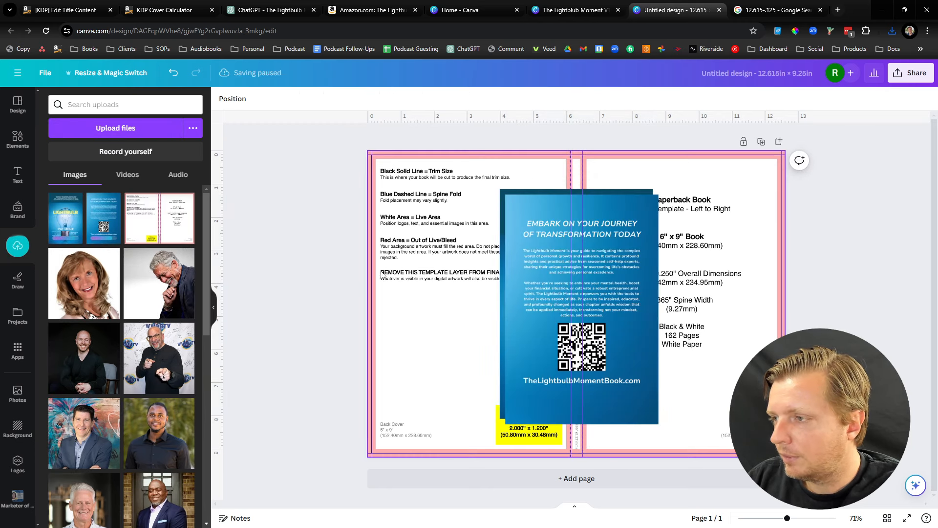
{"action": "left_click_drag", "start_coordinate": [550, 263], "coordinate": [408, 220]}
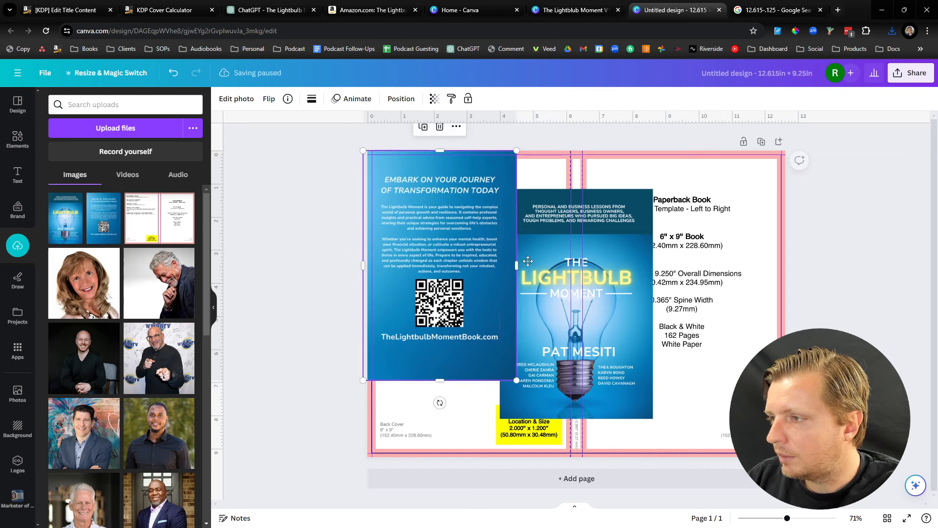
{"action": "left_click_drag", "start_coordinate": [623, 280], "coordinate": [698, 245]}
{"action": "left_click_drag", "start_coordinate": [466, 288], "coordinate": [520, 292]}
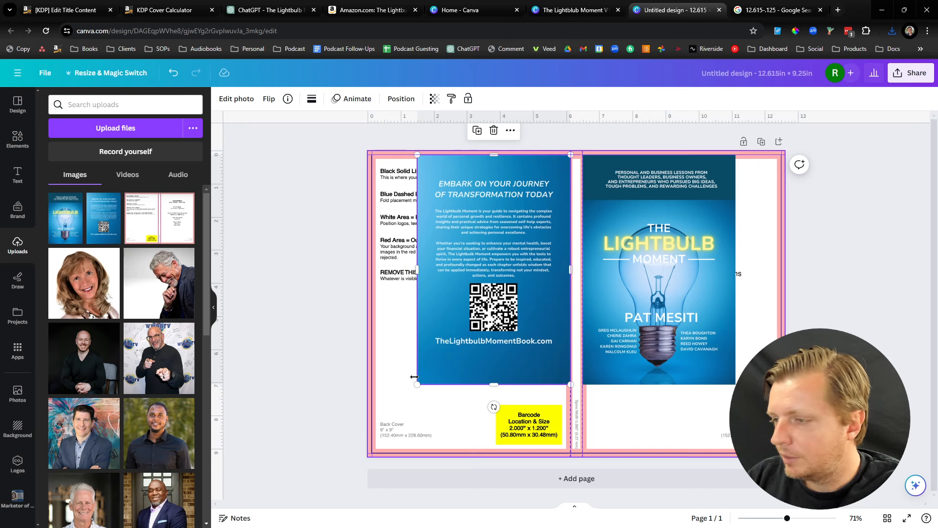
Enlarge and align the back cover image so it fills the whole back panel, including the bleed, up to the spine fold.
{"action": "left_click_drag", "start_coordinate": [417, 383], "coordinate": [359, 446]}
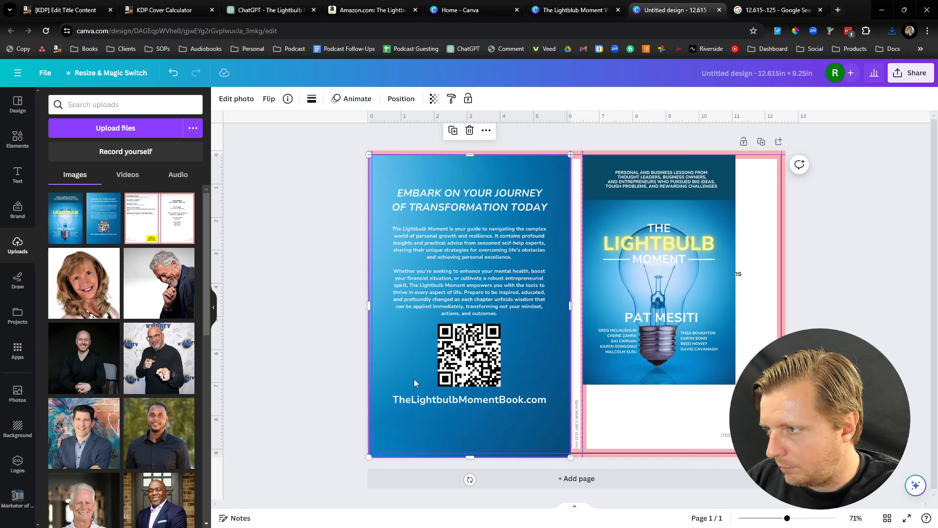
{"action": "left_click_drag", "start_coordinate": [414, 383], "coordinate": [412, 376]}
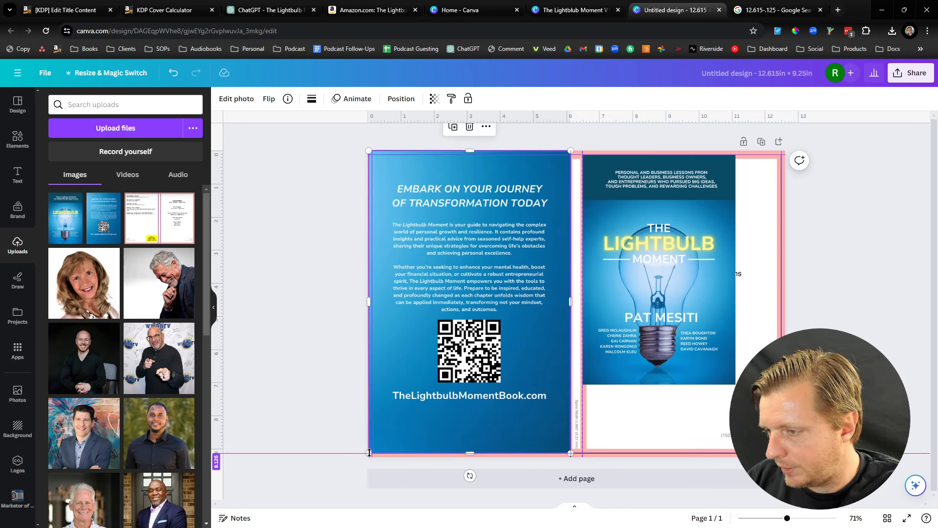
{"action": "left_click_drag", "start_coordinate": [409, 418], "coordinate": [409, 422]}
{"action": "left_click_drag", "start_coordinate": [431, 205], "coordinate": [431, 200]}
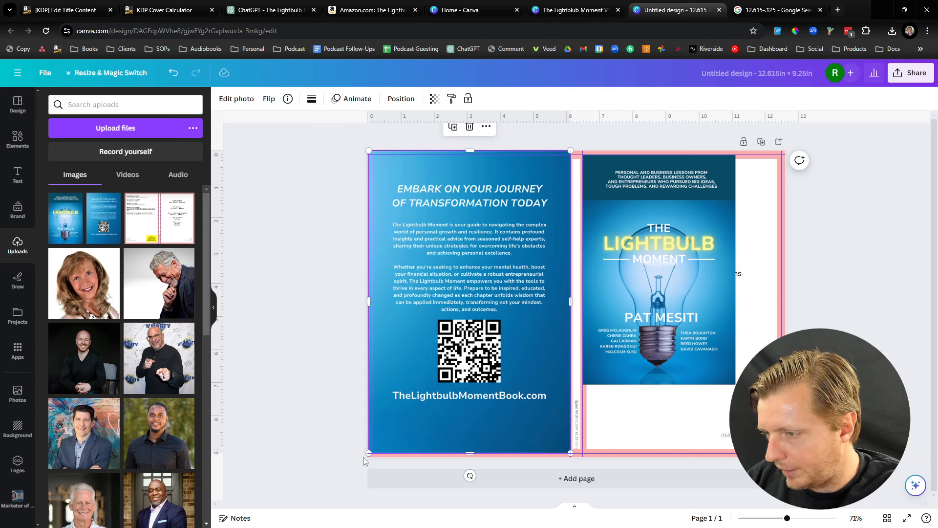
{"action": "left_click_drag", "start_coordinate": [367, 452], "coordinate": [363, 458]}
Move the front cover image to the page's upper edge and enlarge it to fill the front panel, including the bleed.
{"action": "left_click", "coordinate": [681, 263]}
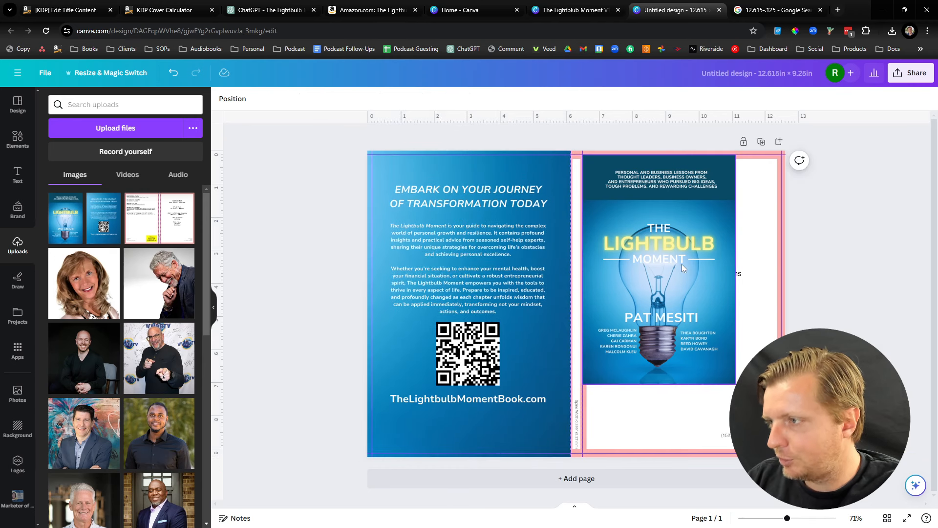
{"action": "left_click_drag", "start_coordinate": [680, 270], "coordinate": [686, 266]}
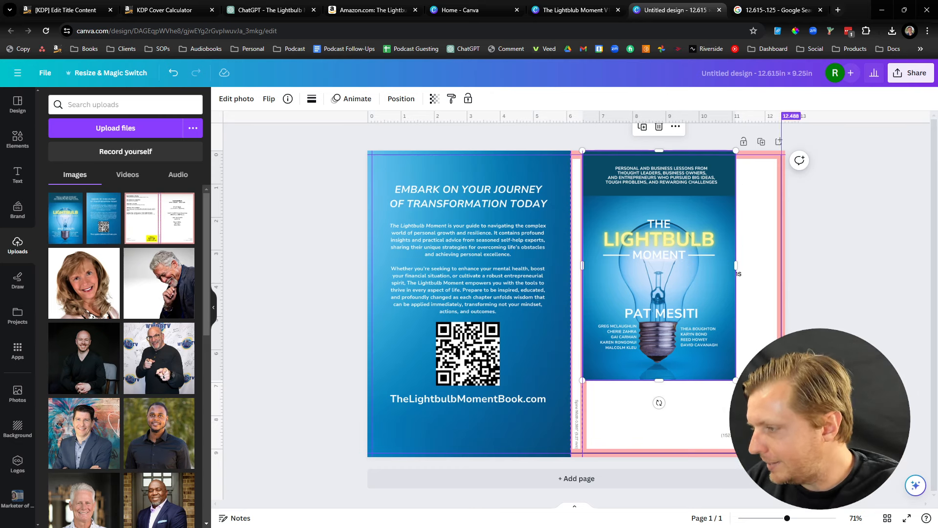
{"action": "left_click_drag", "start_coordinate": [735, 380], "coordinate": [786, 454]}
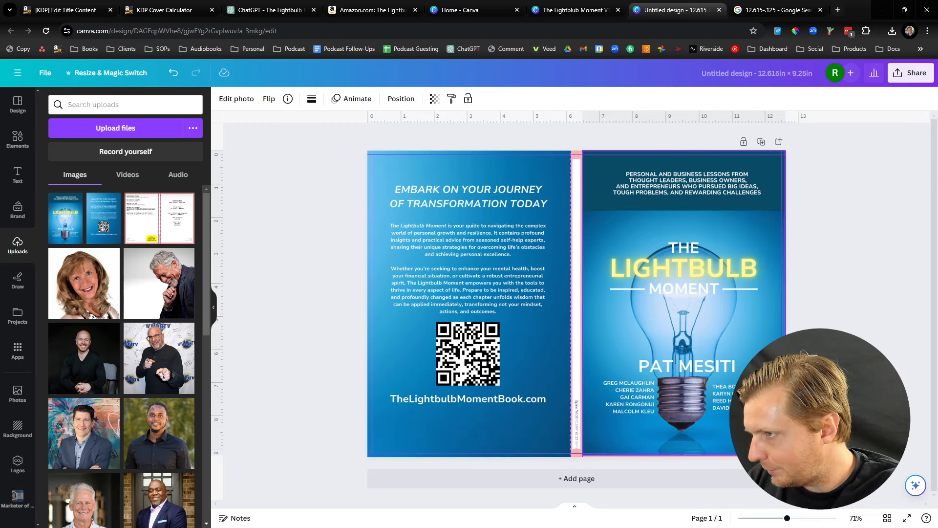
{"action": "left_click_drag", "start_coordinate": [786, 455], "coordinate": [786, 457]}
{"action": "left_click", "coordinate": [826, 421]}
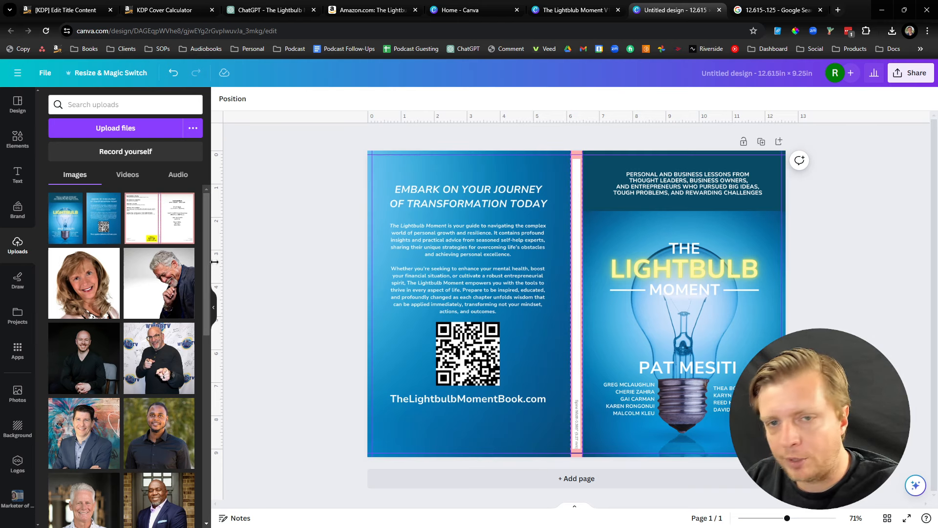
Add a vertical guide down the centre of the spine and insert a square shape over the spine.
{"action": "left_click_drag", "start_coordinate": [215, 261], "coordinate": [583, 447]}
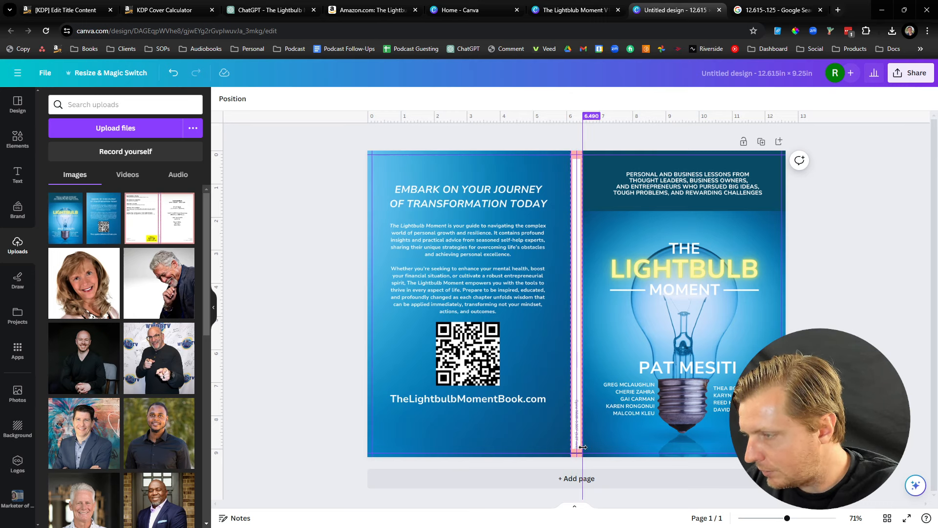
{"action": "left_click_drag", "start_coordinate": [575, 378], "coordinate": [576, 376]}
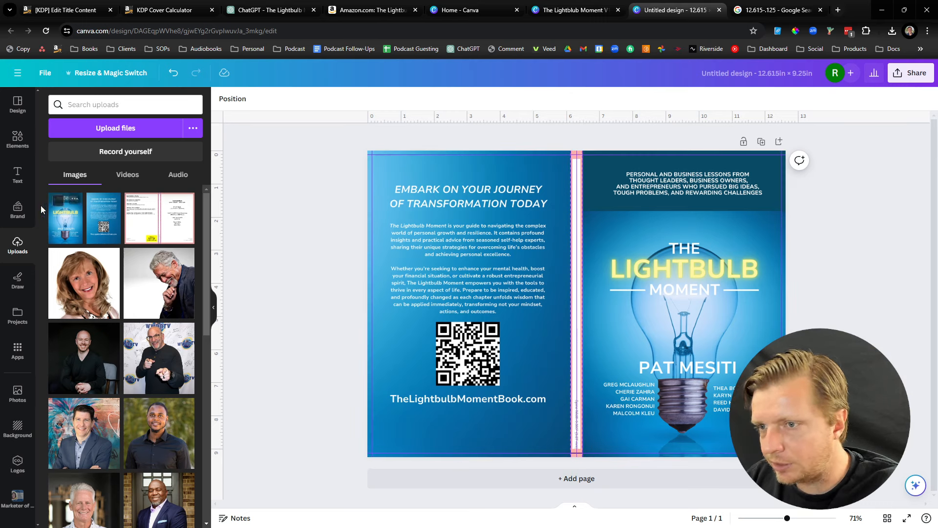
{"action": "left_click", "coordinate": [19, 140]}
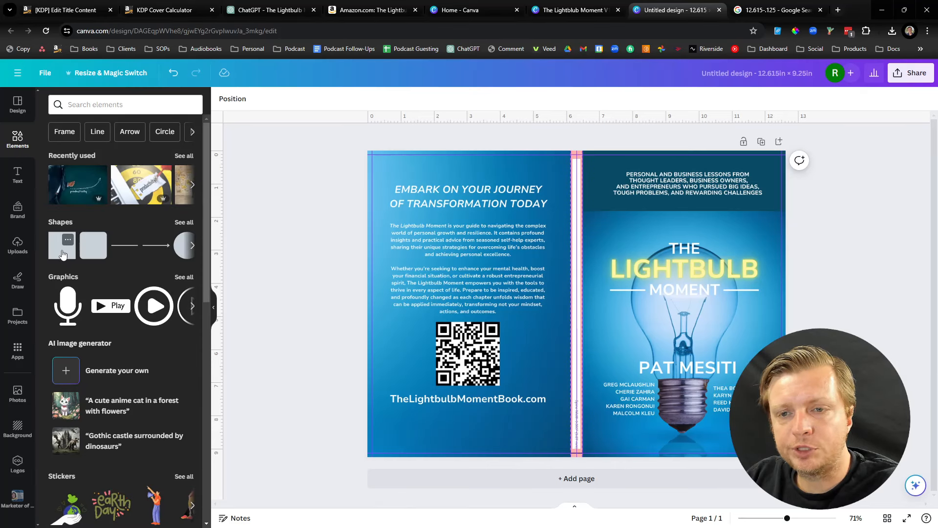
{"action": "left_click", "coordinate": [71, 255]}
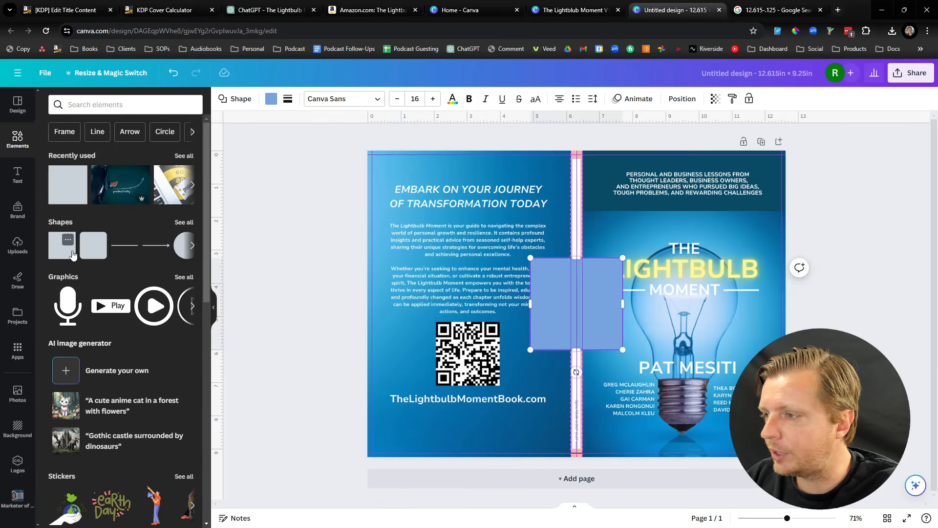
Fill the square with the dark blue from the back cover image's photo colors.
{"action": "left_click", "coordinate": [271, 99]}
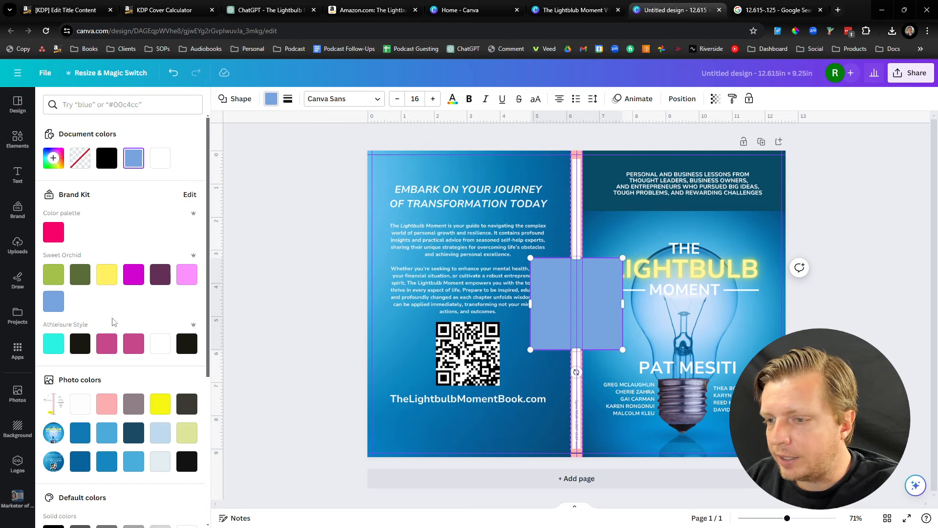
{"action": "scroll", "coordinate": [105, 406], "scroll_direction": "down", "scroll_amount": 1}
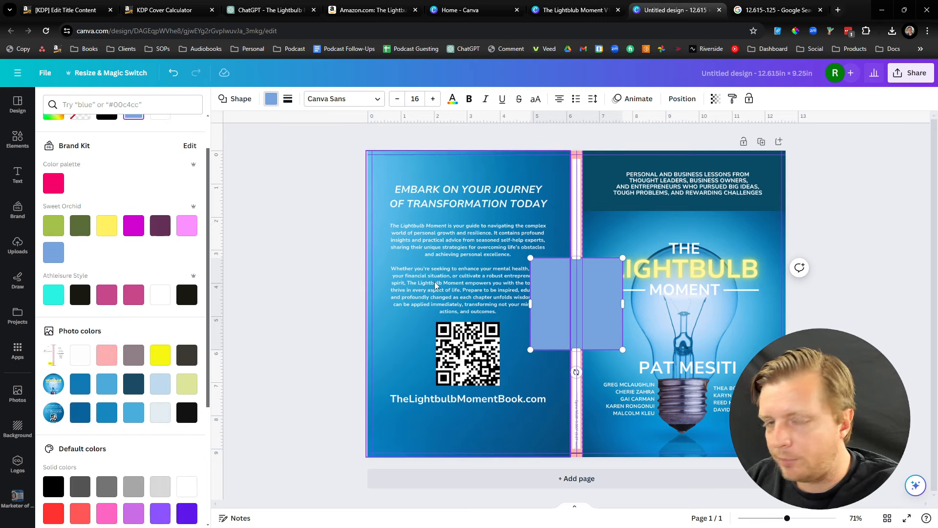
{"action": "left_click", "coordinate": [80, 385]}
{"action": "left_click", "coordinate": [84, 415]}
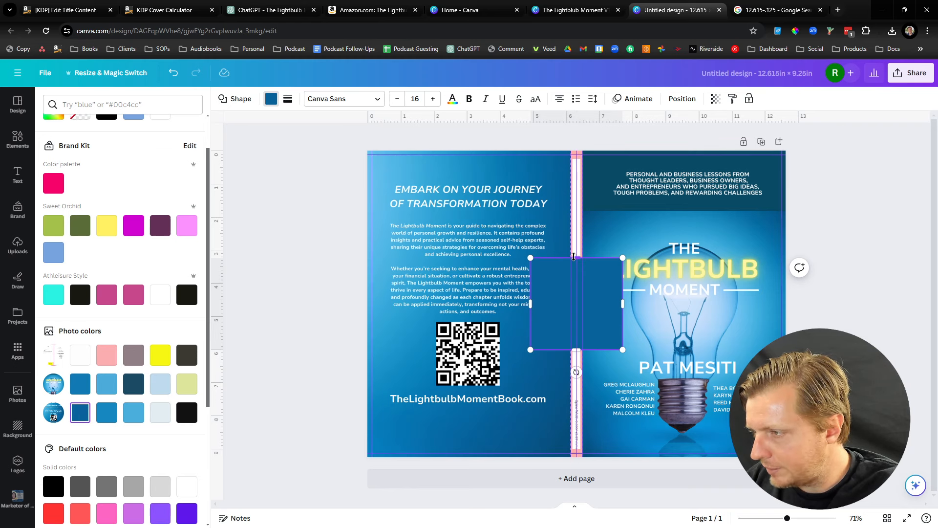
Stretch the blue shape to the full 9.25 in page height and layer it behind both covers but above the template.
{"action": "left_click_drag", "start_coordinate": [574, 257], "coordinate": [577, 150]}
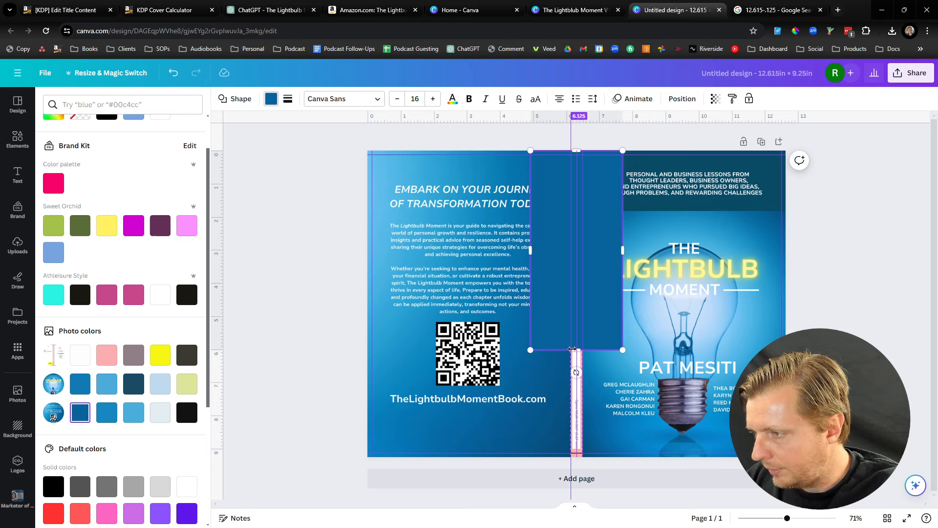
{"action": "left_click_drag", "start_coordinate": [573, 348], "coordinate": [577, 457]}
{"action": "left_click", "coordinate": [682, 98]}
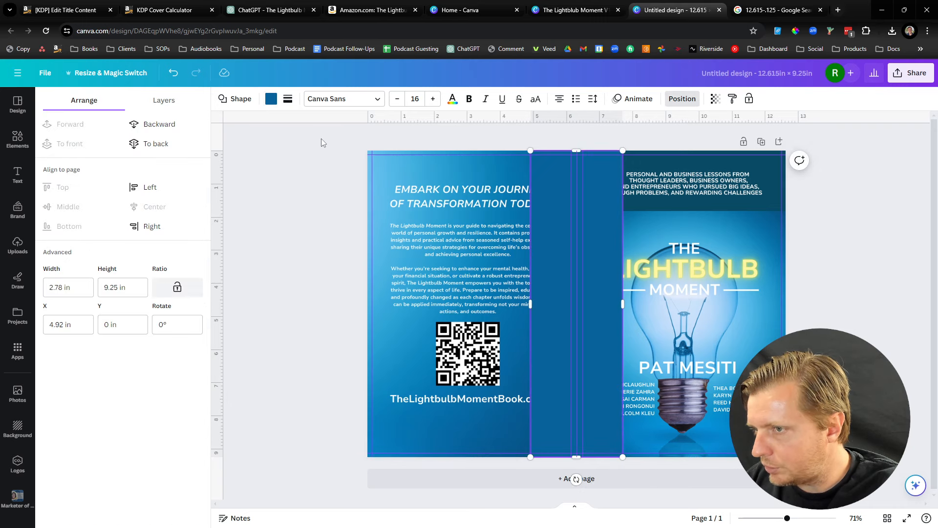
{"action": "left_click", "coordinate": [149, 144]}
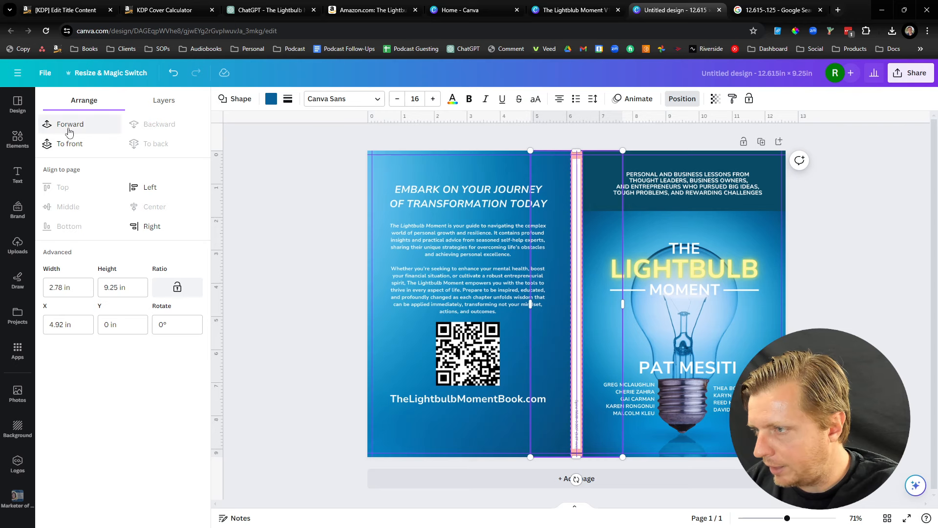
{"action": "left_click", "coordinate": [69, 131]}
{"action": "left_click", "coordinate": [303, 221]}
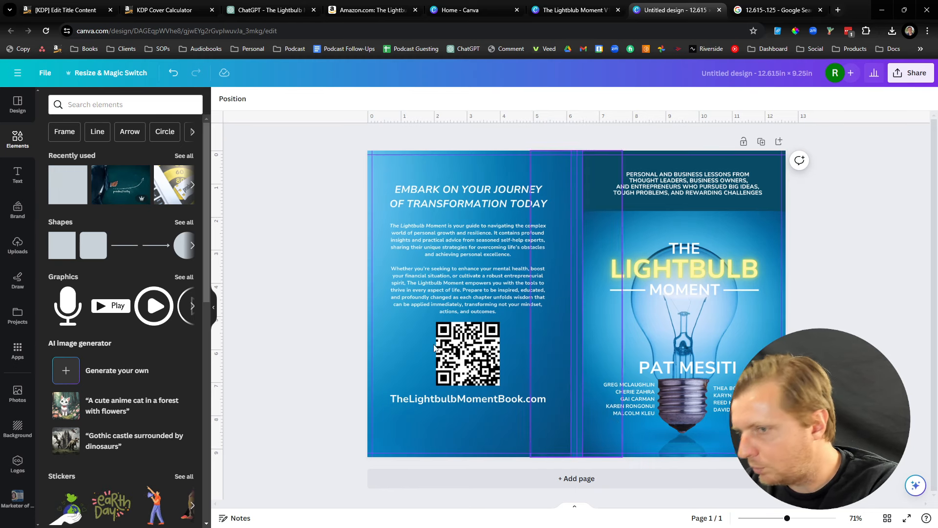
Add a subheading text box reading "THE LIGHTBULB MOMENT" to the cover page.
{"action": "left_click", "coordinate": [17, 182]}
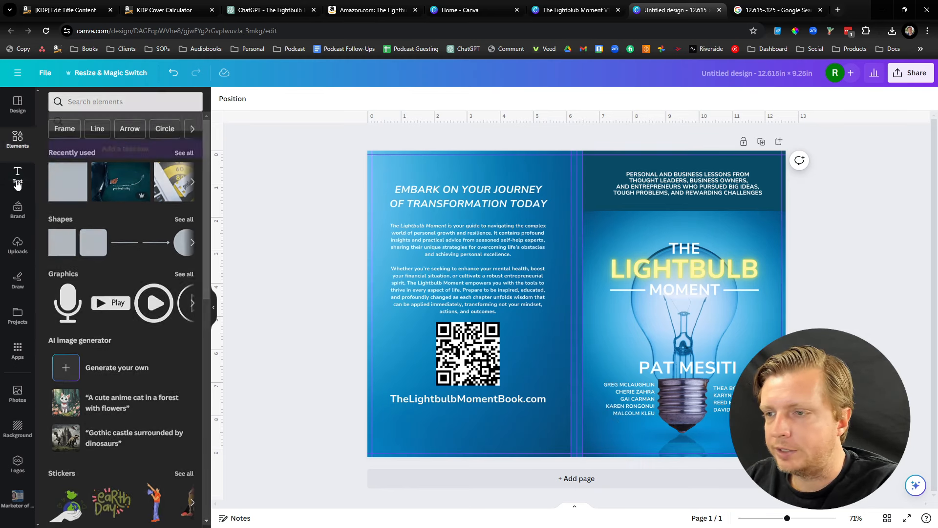
{"action": "left_click", "coordinate": [79, 252]}
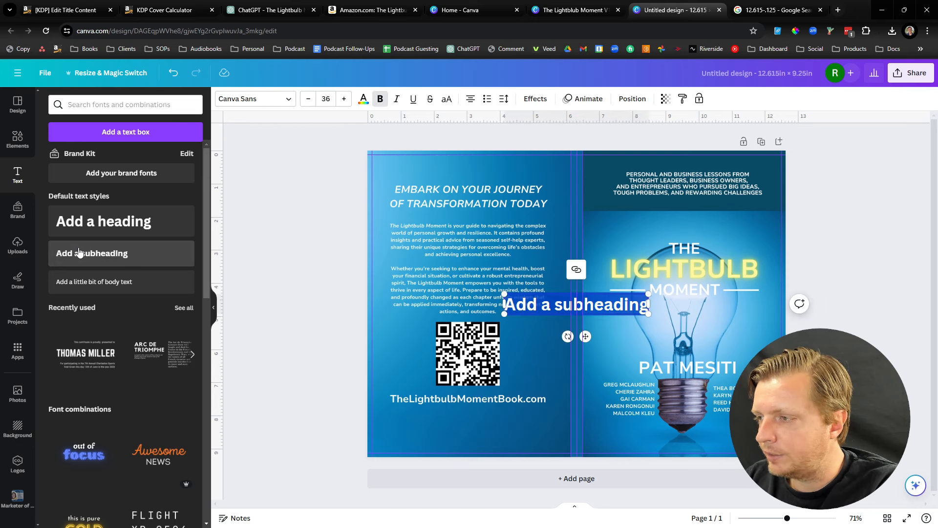
{"action": "type", "text": "THE LIGHTBULB MOMENT"}
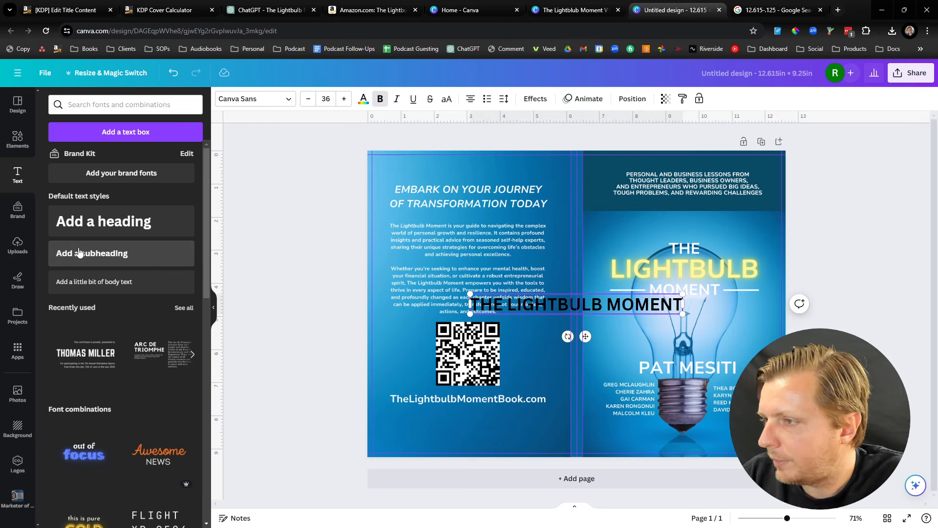
{"action": "left_click", "coordinate": [416, 196]}
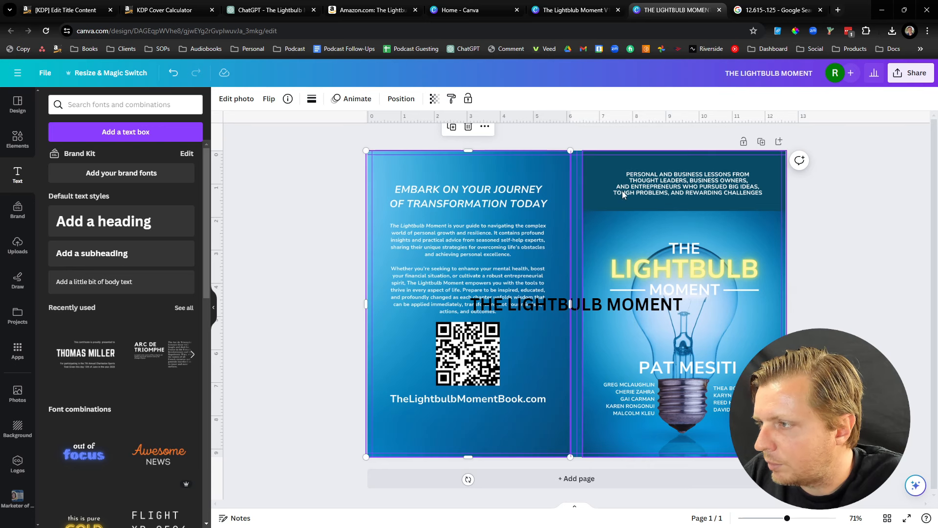
Check the title lettering in the original front cover design and set the new title text's font to Nunito Sans.
{"action": "left_click", "coordinate": [573, 10]}
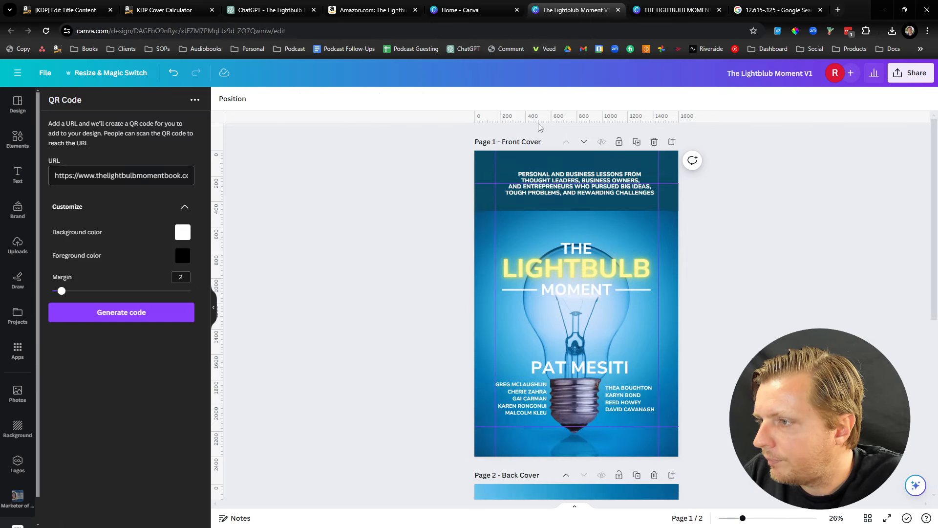
{"action": "left_click", "coordinate": [540, 267]}
{"action": "left_click", "coordinate": [676, 10]}
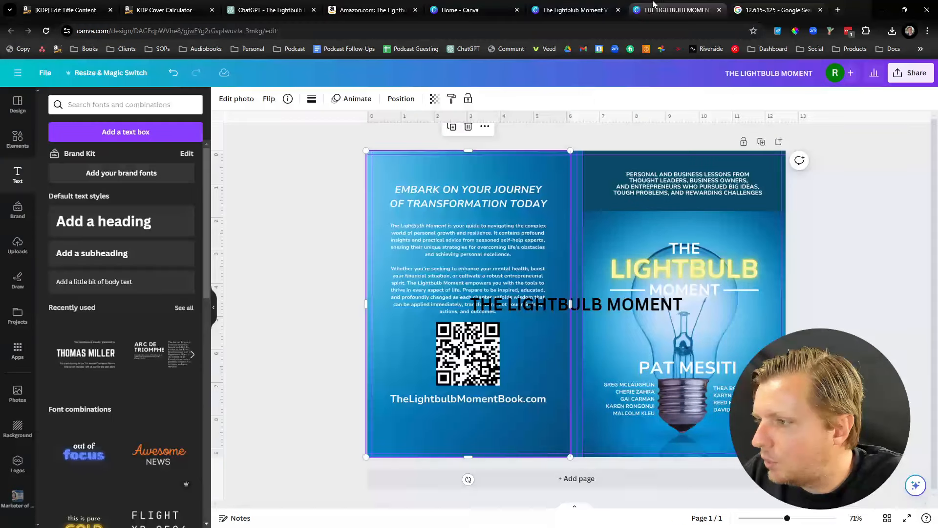
{"action": "left_click", "coordinate": [611, 303]}
{"action": "left_click", "coordinate": [286, 98]}
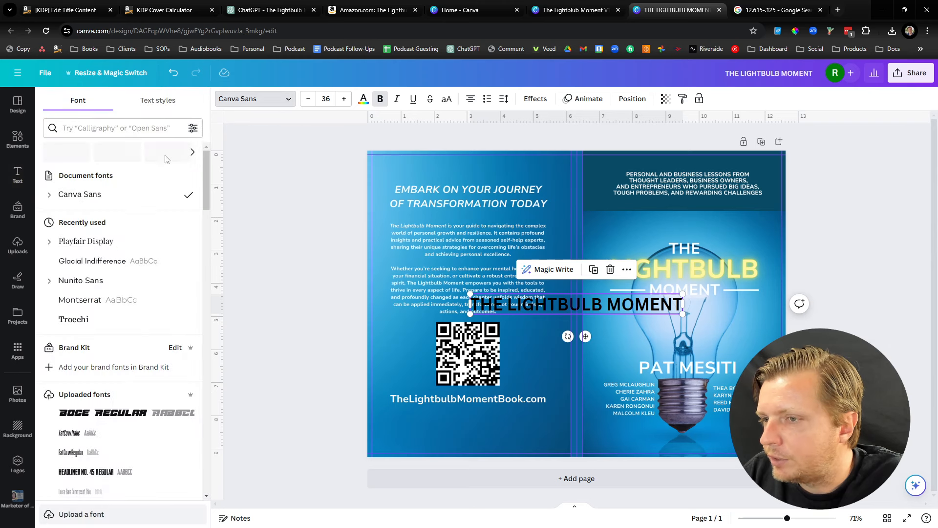
{"action": "left_click", "coordinate": [95, 280]}
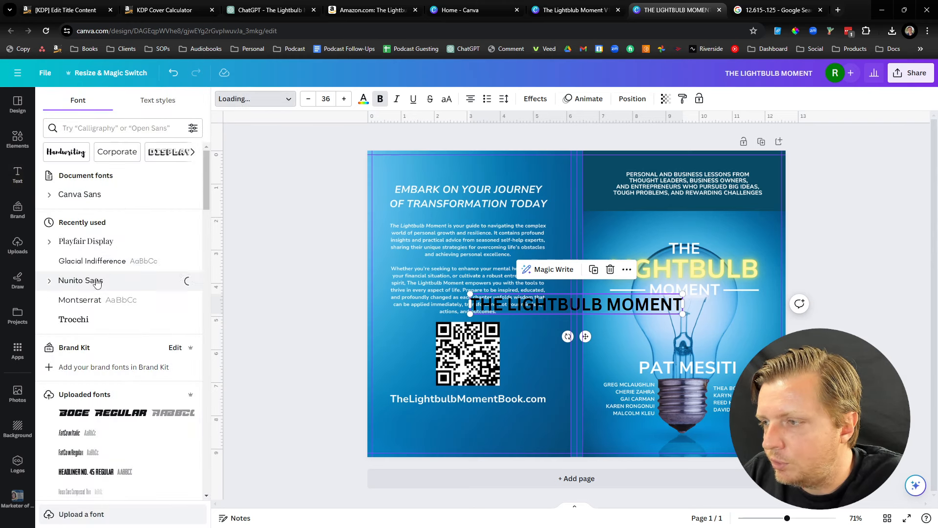
Set the title text to font size 15 and colour it white.
{"action": "left_click", "coordinate": [332, 101]}
{"action": "type", "text": "15"}
{"action": "key", "text": "Return"}
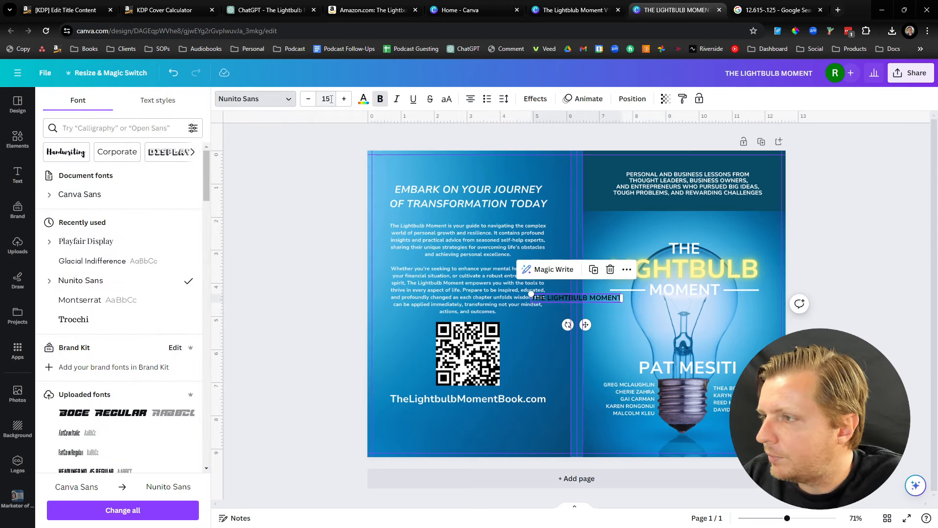
{"action": "left_click", "coordinate": [363, 99]}
{"action": "left_click", "coordinate": [160, 343]}
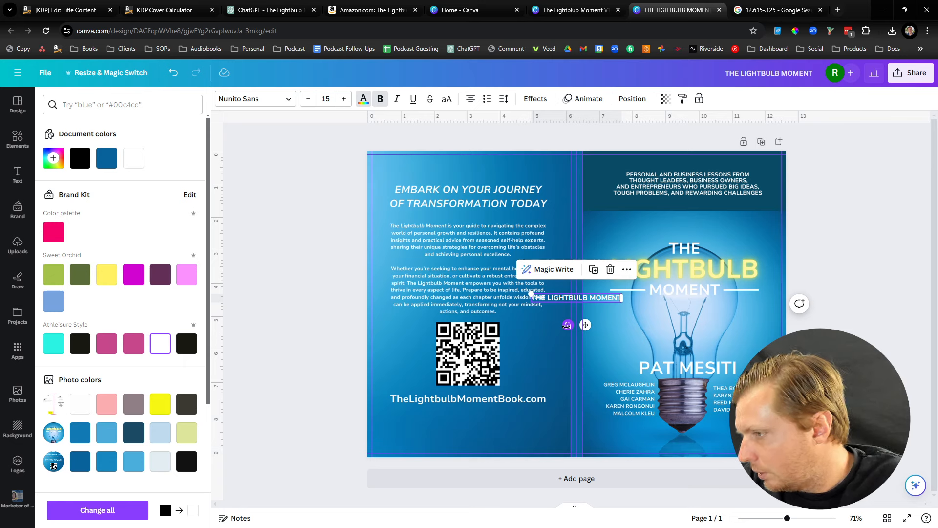
Rotate the title text 90° clockwise so it reads down the spine, and move it to the spine's upper part.
{"action": "left_click_drag", "start_coordinate": [566, 325], "coordinate": [526, 289]}
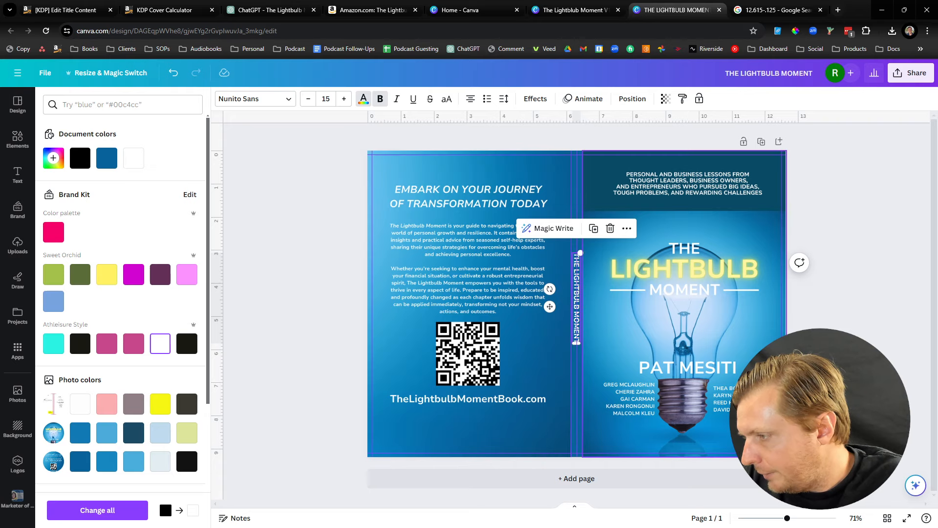
{"action": "left_click_drag", "start_coordinate": [792, 523], "coordinate": [812, 522]}
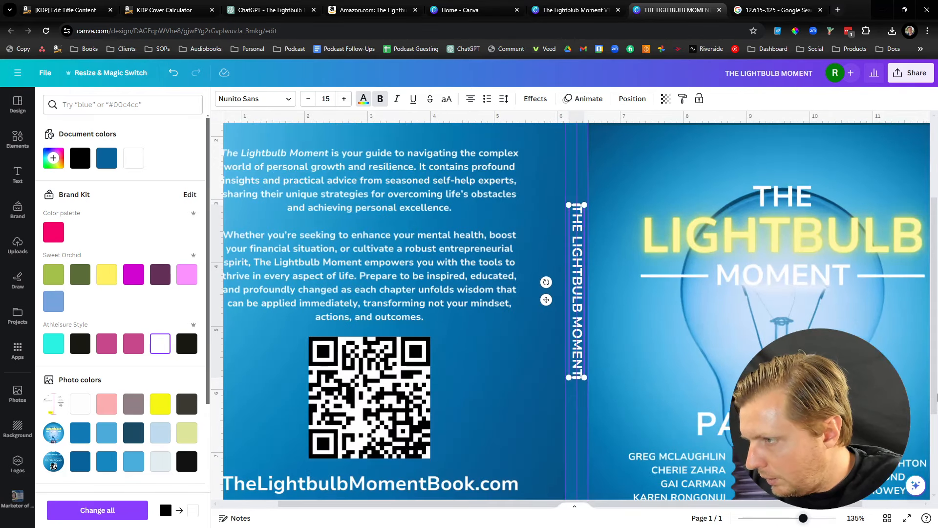
{"action": "left_click", "coordinate": [936, 430]}
{"action": "left_click_drag", "start_coordinate": [933, 401], "coordinate": [932, 234]}
{"action": "left_click_drag", "start_coordinate": [579, 318], "coordinate": [577, 161]}
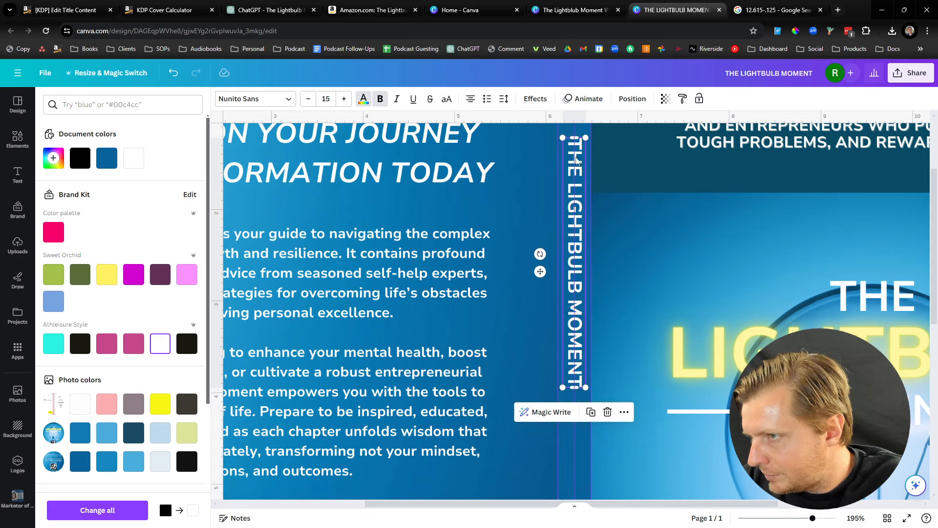
Reduce the spine title's font size to 12 and finally to 11 so it fits between the spine edges.
{"action": "left_click", "coordinate": [327, 99]}
{"action": "type", "text": "12"}
{"action": "key", "text": "Return"}
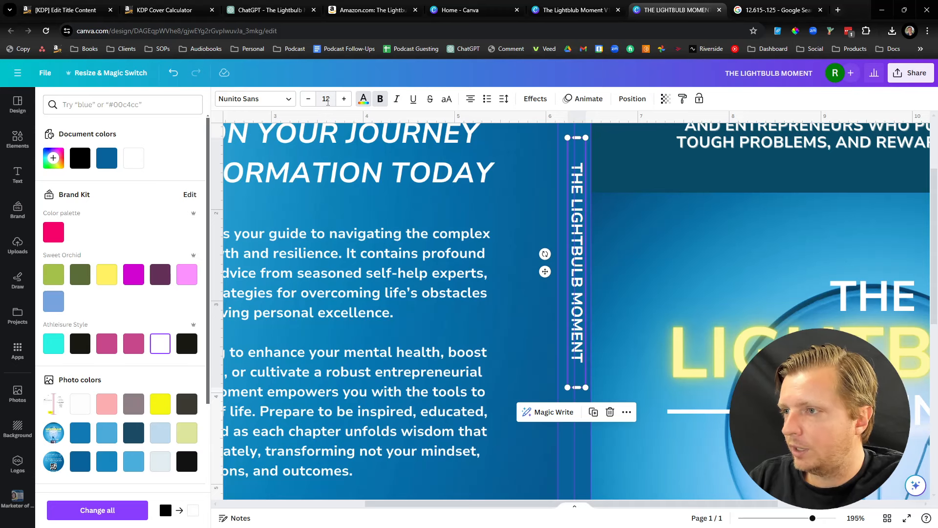
{"action": "left_click", "coordinate": [327, 99]}
{"action": "key", "text": "Return"}
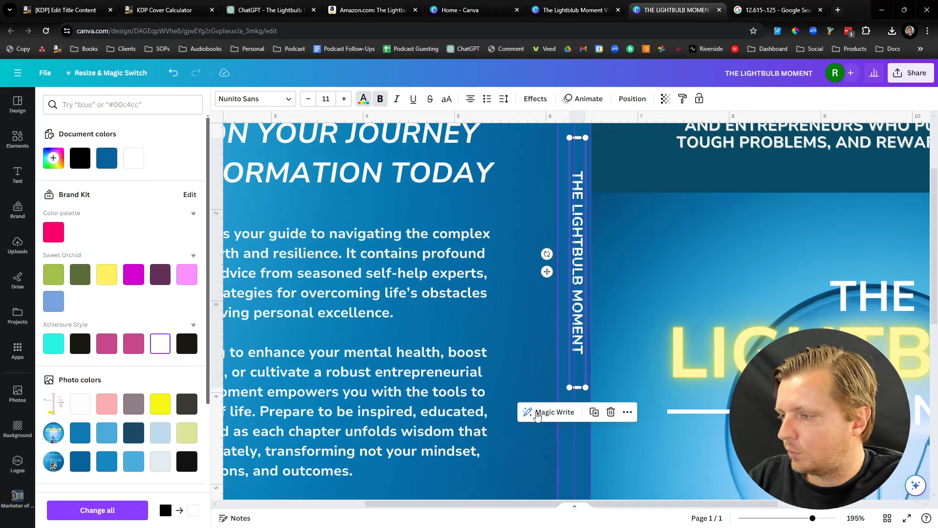
Move the spine title slightly down and centre it across the width of the spine.
{"action": "scroll", "coordinate": [522, 374], "scroll_direction": "down", "scroll_amount": 3}
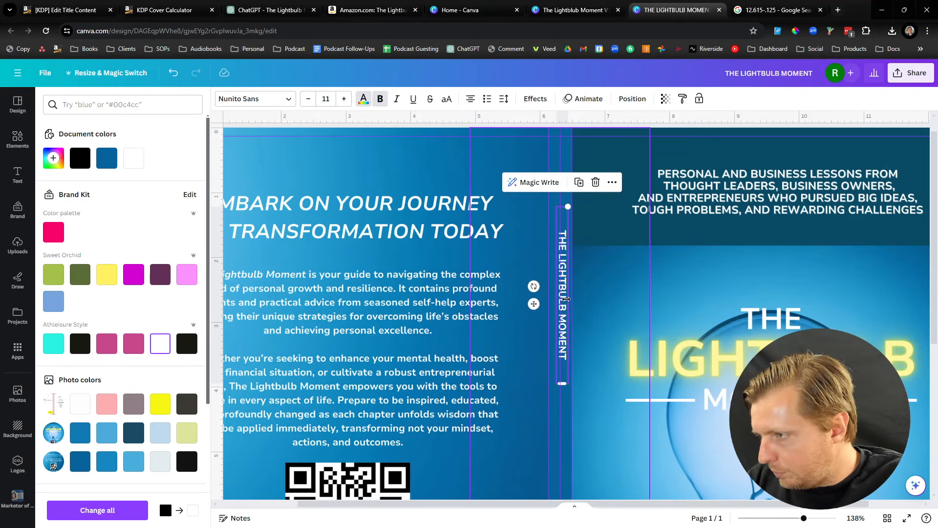
{"action": "left_click", "coordinate": [625, 297]}
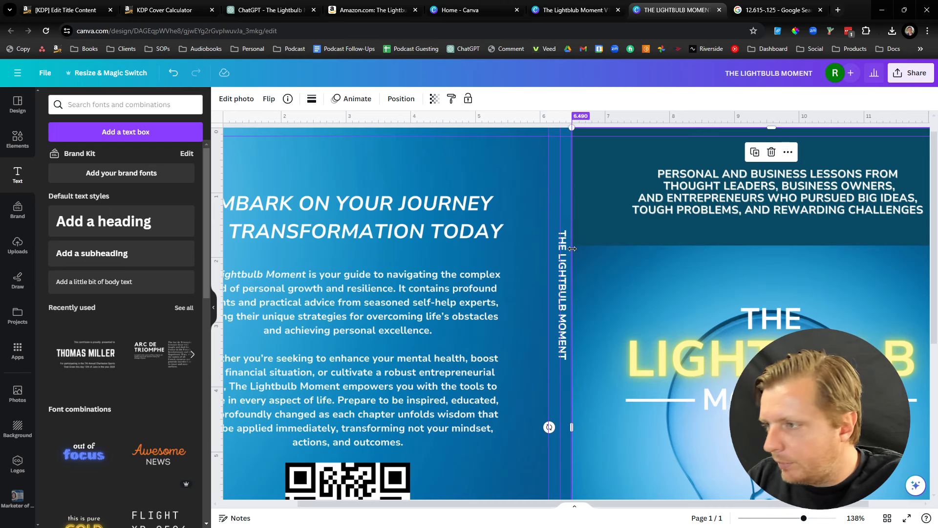
{"action": "left_click_drag", "start_coordinate": [567, 251], "coordinate": [562, 295]}
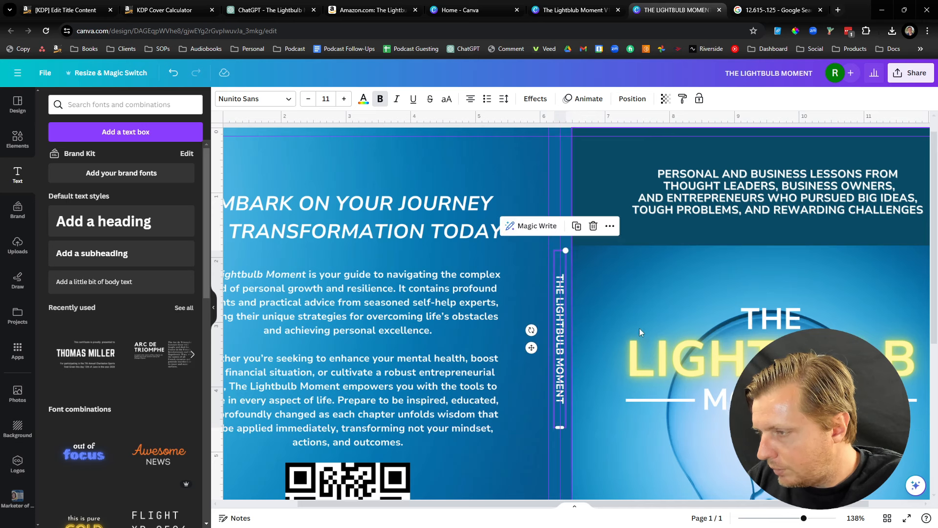
{"action": "left_click_drag", "start_coordinate": [803, 518], "coordinate": [789, 518]}
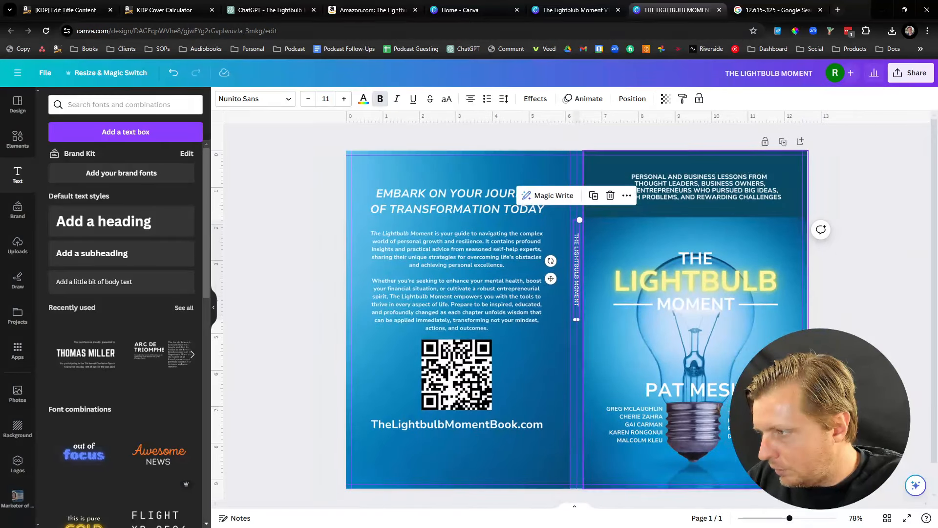
{"action": "left_click", "coordinate": [845, 386]}
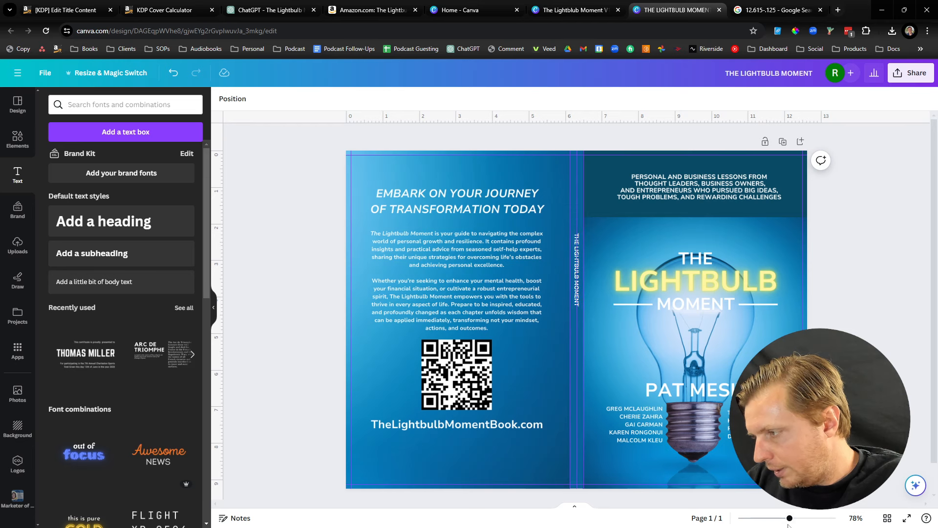
Duplicate the spine title and place the copy directly below it along the spine's centre guide.
{"action": "left_click", "coordinate": [820, 519]}
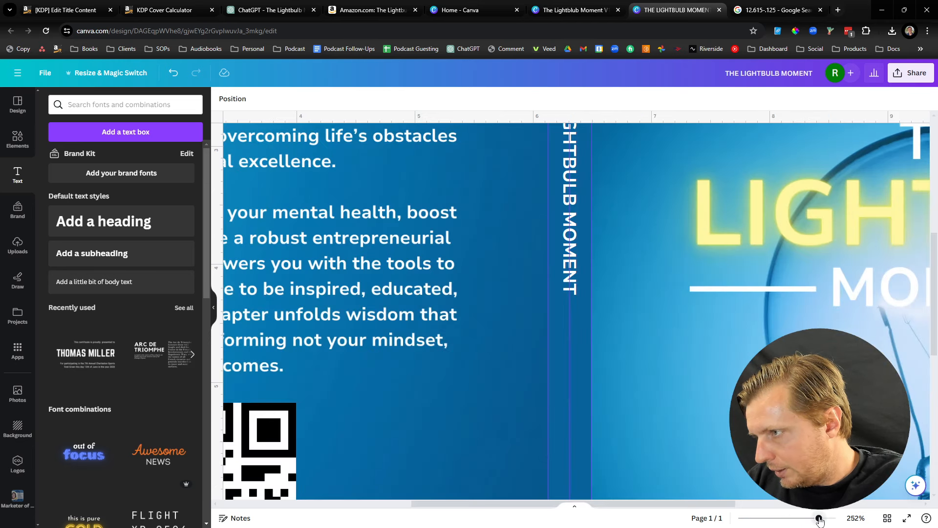
{"action": "left_click", "coordinate": [574, 231]}
{"action": "right_click", "coordinate": [575, 231]}
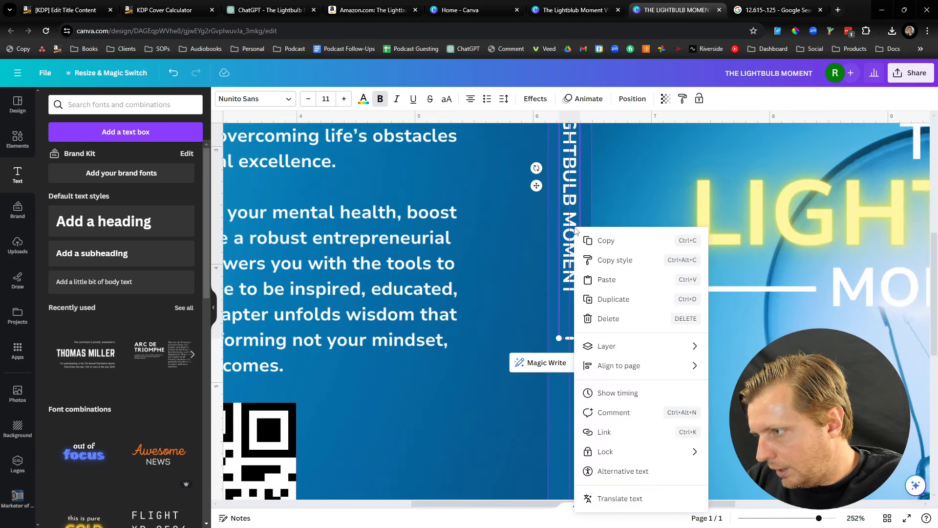
{"action": "left_click", "coordinate": [606, 299]}
{"action": "left_click_drag", "start_coordinate": [588, 287], "coordinate": [569, 526]}
{"action": "left_click_drag", "start_coordinate": [820, 518], "coordinate": [795, 517]}
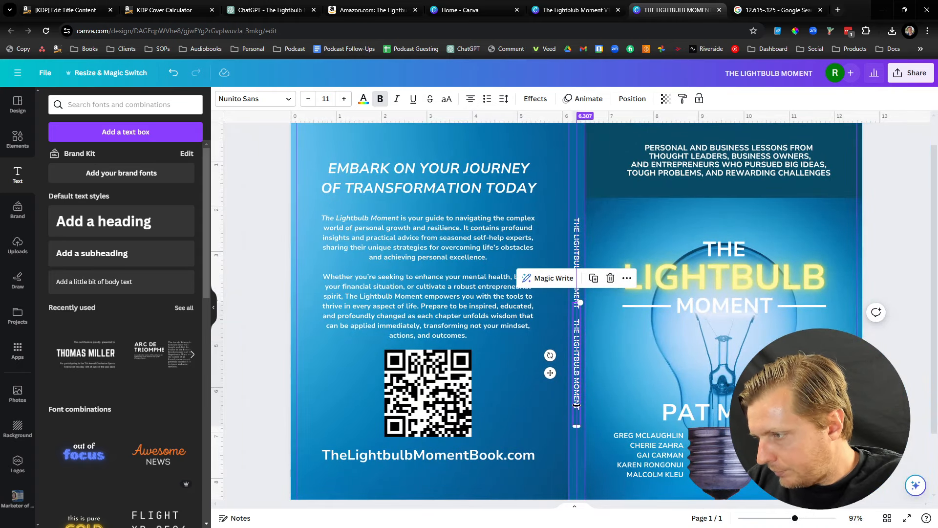
Replace the copied spine text with the lead author's name followed by "And Multiple Authors" and make it uppercase.
{"action": "double_click", "coordinate": [575, 403]}
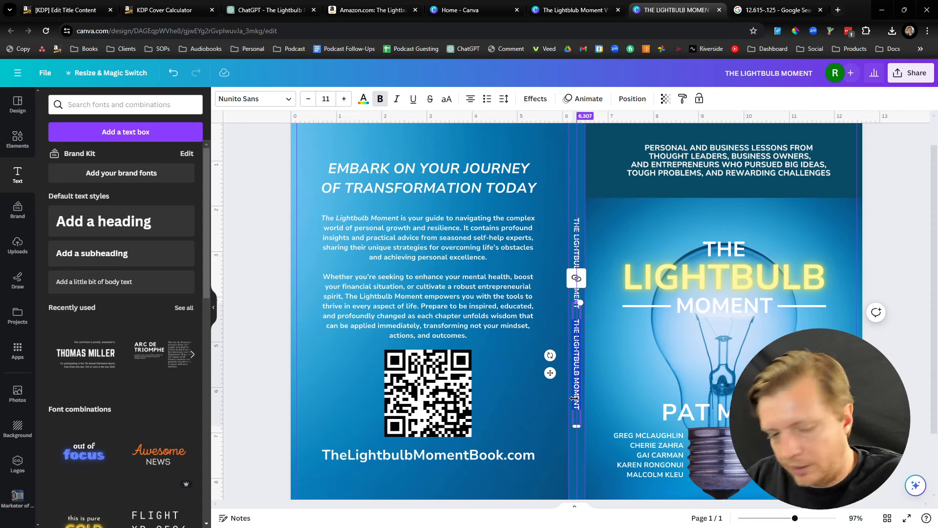
{"action": "key", "text": "BackSpace"}
{"action": "type", "text": "Pat Mes"}
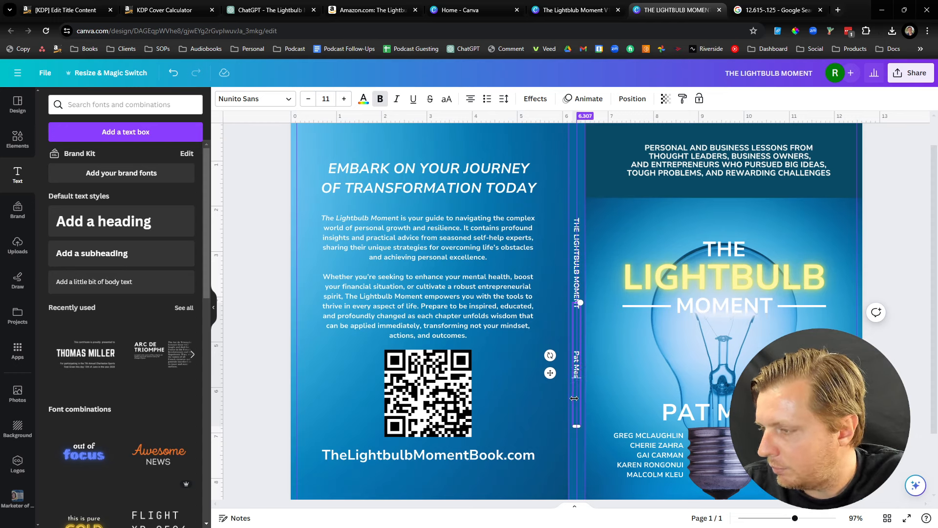
{"action": "type", "text": "iti And Multiple Authors"}
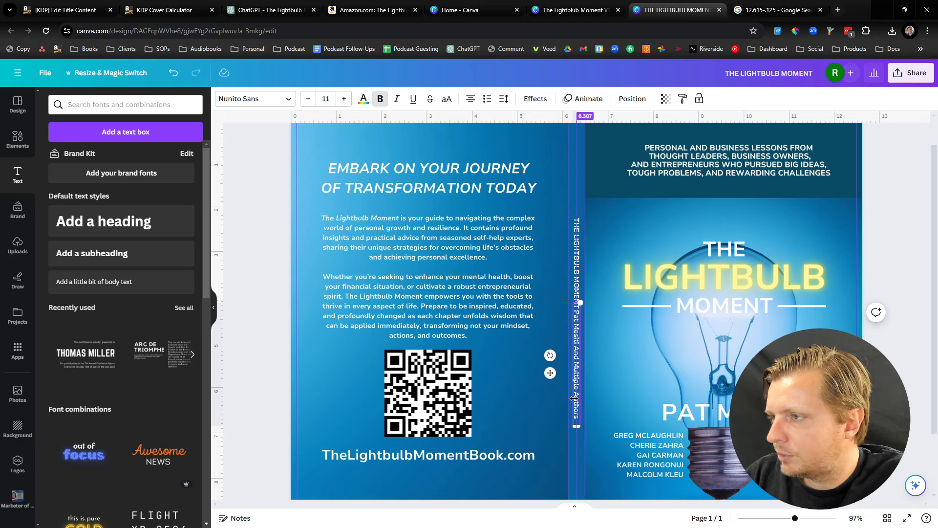
{"action": "key", "text": "ctrl+shift+k"}
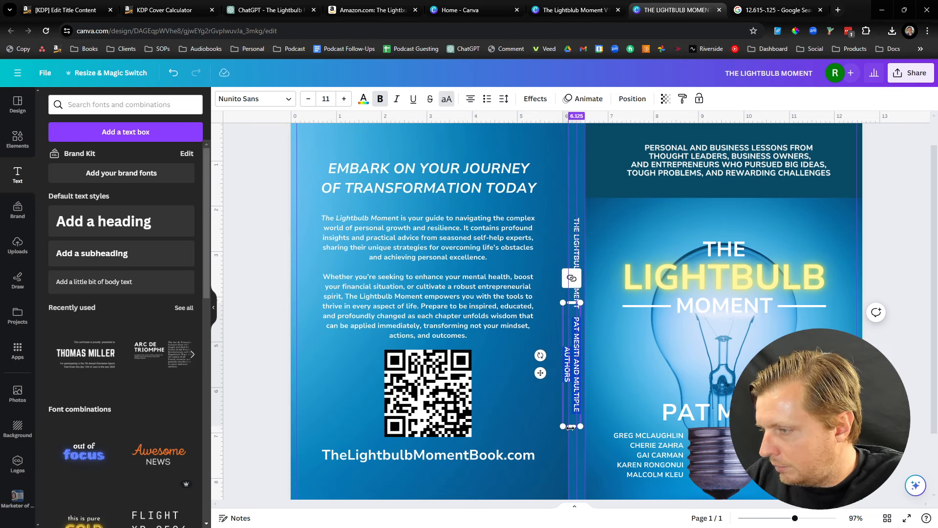
Lengthen the author text box so its text fits on one line, then trim the excess length.
{"action": "left_click_drag", "start_coordinate": [570, 428], "coordinate": [576, 488]}
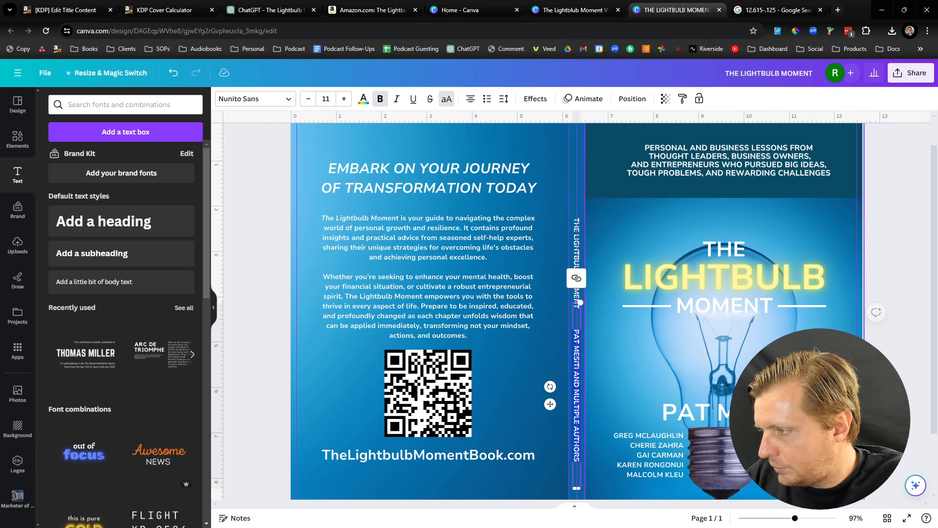
{"action": "scroll", "coordinate": [576, 416], "scroll_direction": "down", "scroll_amount": 2}
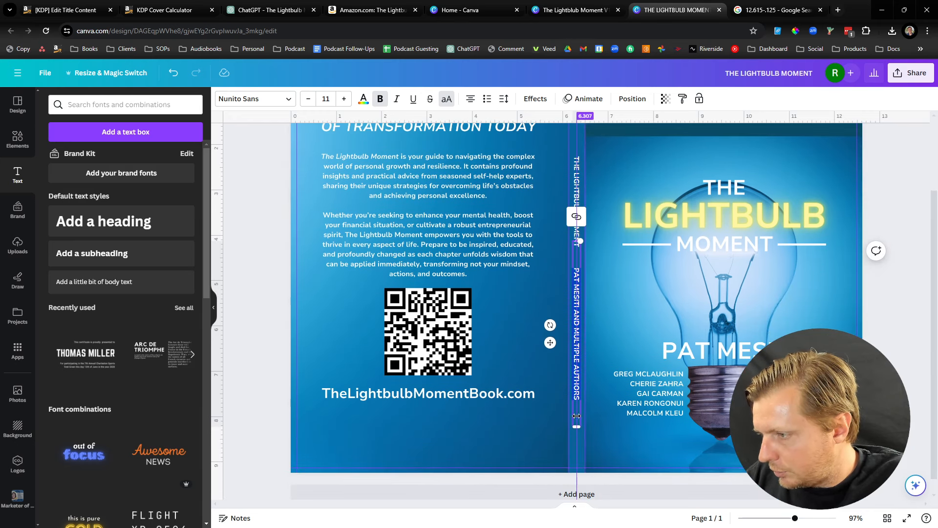
{"action": "left_click_drag", "start_coordinate": [574, 428], "coordinate": [574, 394]}
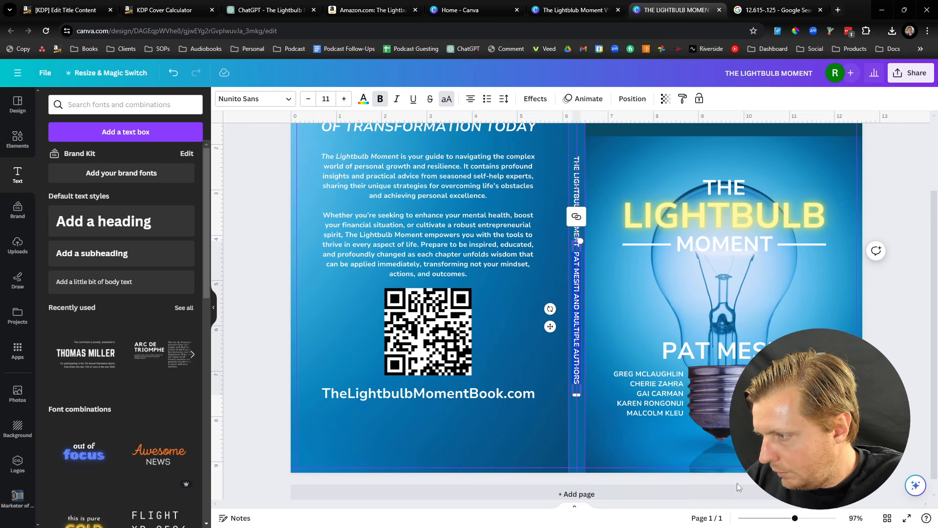
Move the author text down into the lower half of the spine, centred on the guide and clear of the page's bottom edge.
{"action": "left_click_drag", "start_coordinate": [798, 519], "coordinate": [802, 518]}
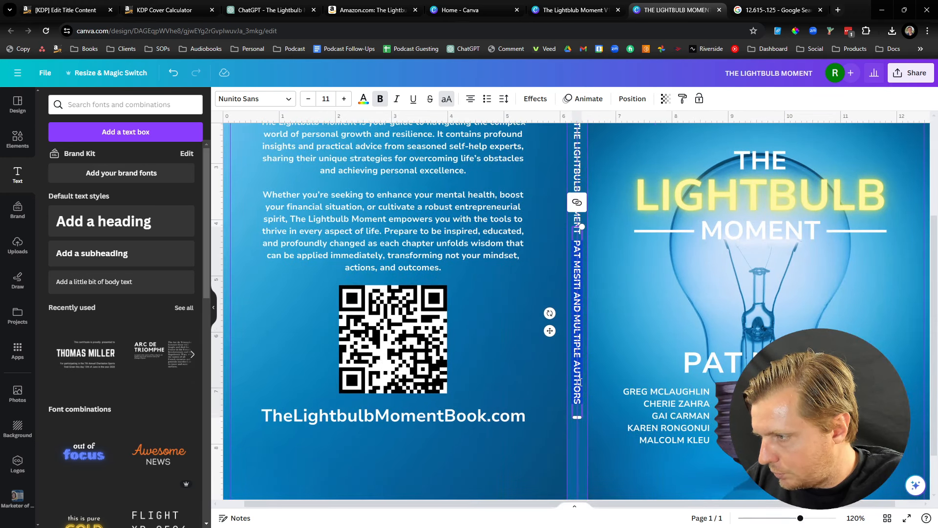
{"action": "left_click", "coordinate": [577, 393]}
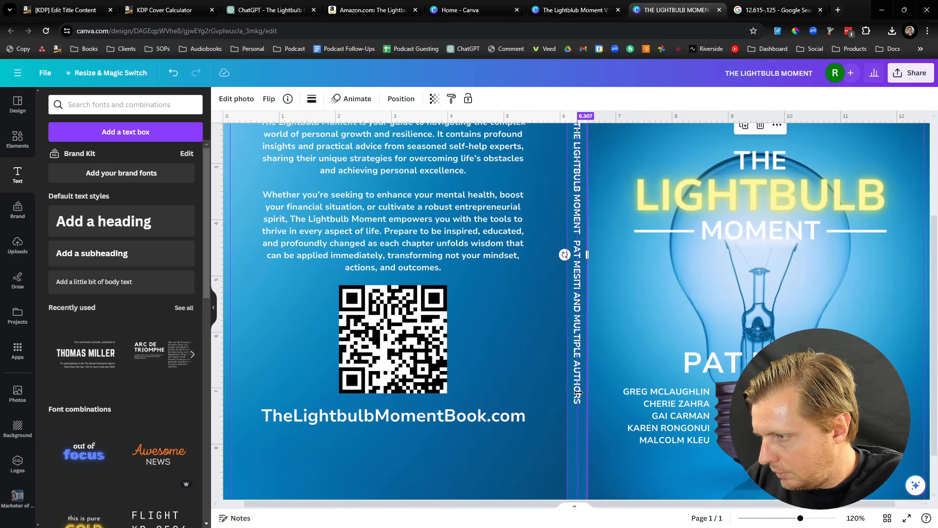
{"action": "left_click_drag", "start_coordinate": [578, 392], "coordinate": [579, 487]}
{"action": "scroll", "coordinate": [596, 454], "scroll_direction": "down", "scroll_amount": 2}
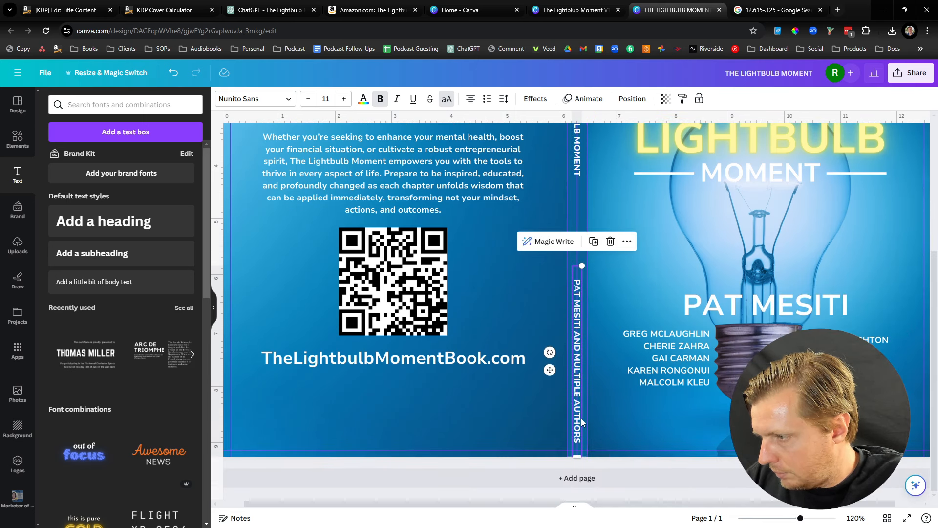
{"action": "left_click_drag", "start_coordinate": [580, 386], "coordinate": [573, 322]}
Move the spine title further up the spine, keeping it centred, and deselect everything to view the full cover.
{"action": "mouse_move", "coordinate": [786, 519]}
{"action": "left_mouse_down"}
{"action": "mouse_move", "coordinate": [775, 518]}
{"action": "mouse_move", "coordinate": [788, 518]}
{"action": "left_mouse_up"}
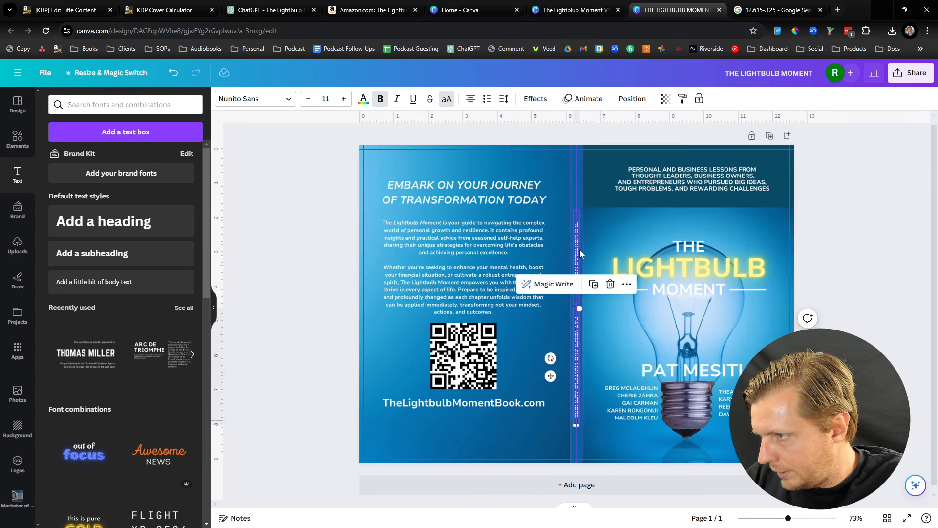
{"action": "left_click_drag", "start_coordinate": [578, 249], "coordinate": [578, 226]}
{"action": "left_click", "coordinate": [708, 228]}
{"action": "left_click", "coordinate": [913, 213]}
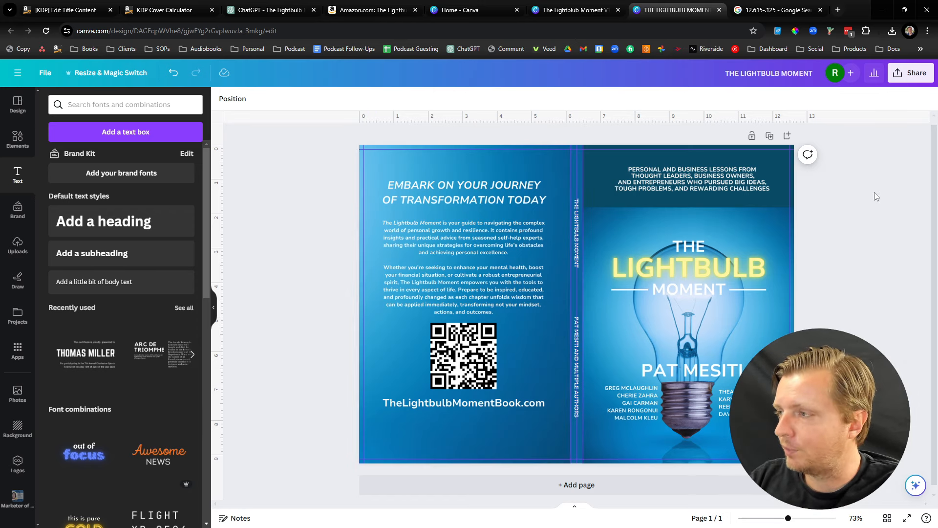
Download the wraparound cover as a PDF Print file, flattened and with the CMYK colour profile.
{"action": "left_click", "coordinate": [903, 74]}
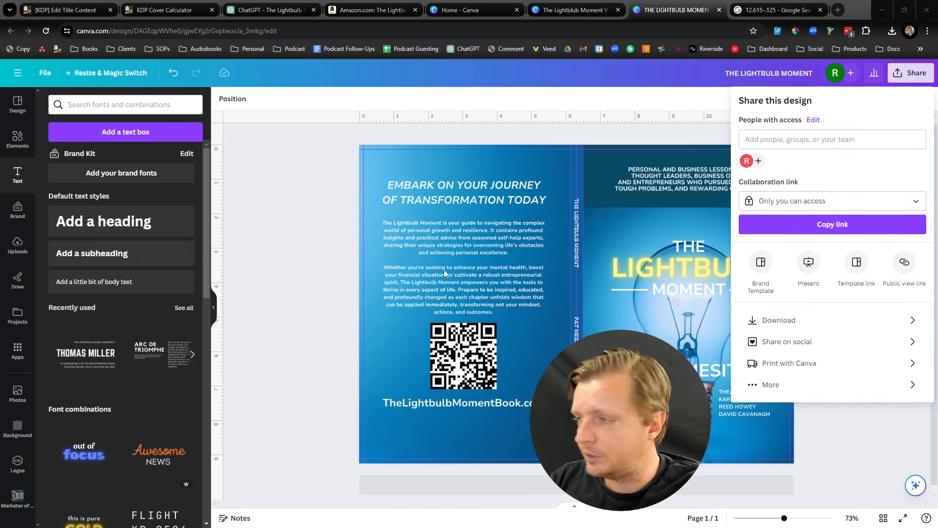
{"action": "left_click", "coordinate": [760, 320]}
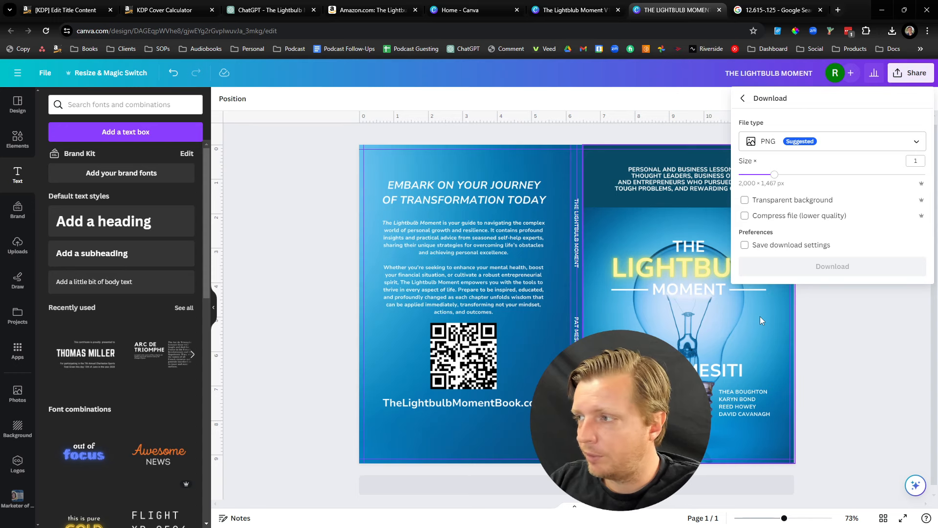
{"action": "left_click", "coordinate": [769, 149]}
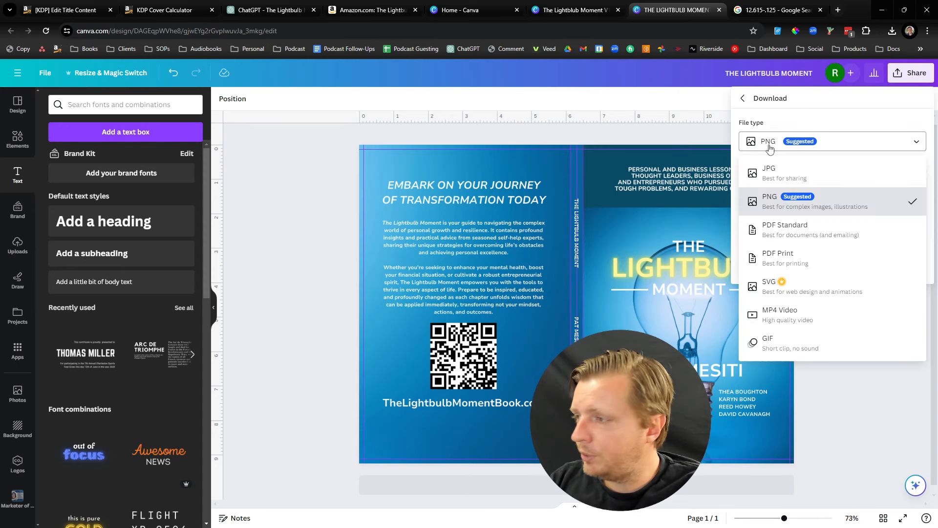
{"action": "left_click", "coordinate": [810, 262]}
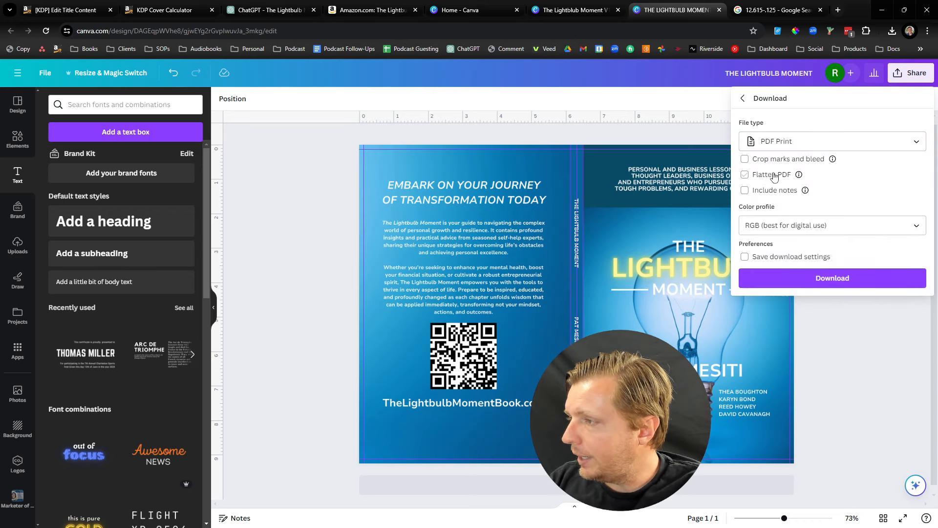
{"action": "left_click", "coordinate": [774, 176]}
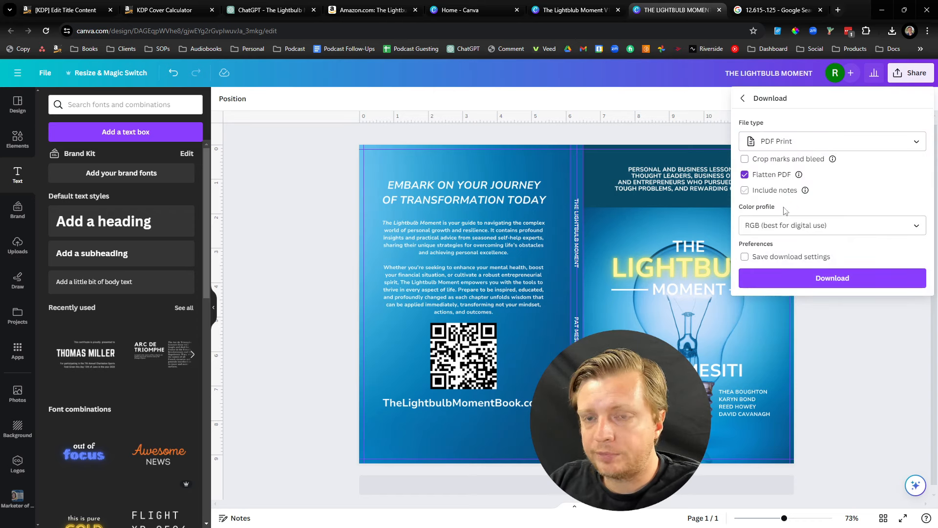
{"action": "left_click", "coordinate": [788, 228]}
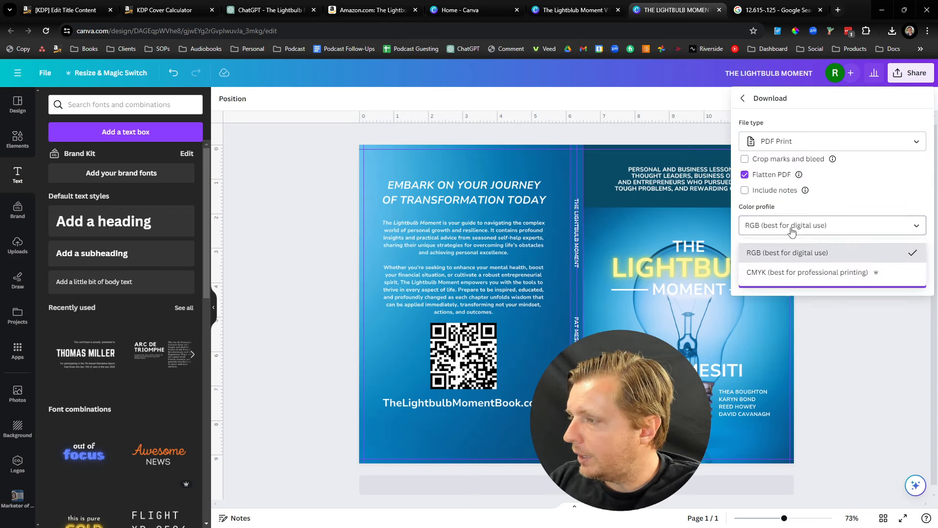
{"action": "left_click", "coordinate": [787, 274]}
{"action": "left_click", "coordinate": [804, 278]}
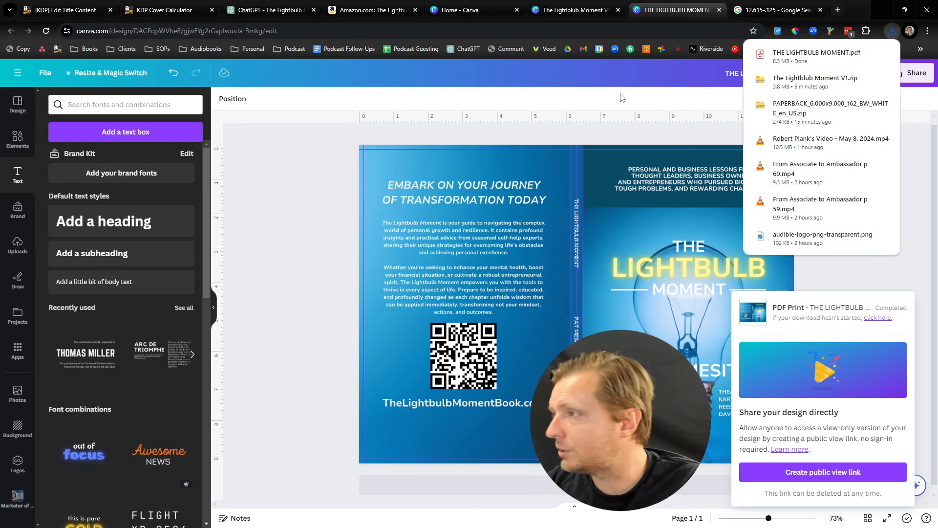
Switch to the KDP title content page and upload THE LIGHTBULB MOMENT.pdf from Downloads as the paperback cover.
{"action": "left_click", "coordinate": [370, 11]}
{"action": "left_click", "coordinate": [81, 12]}
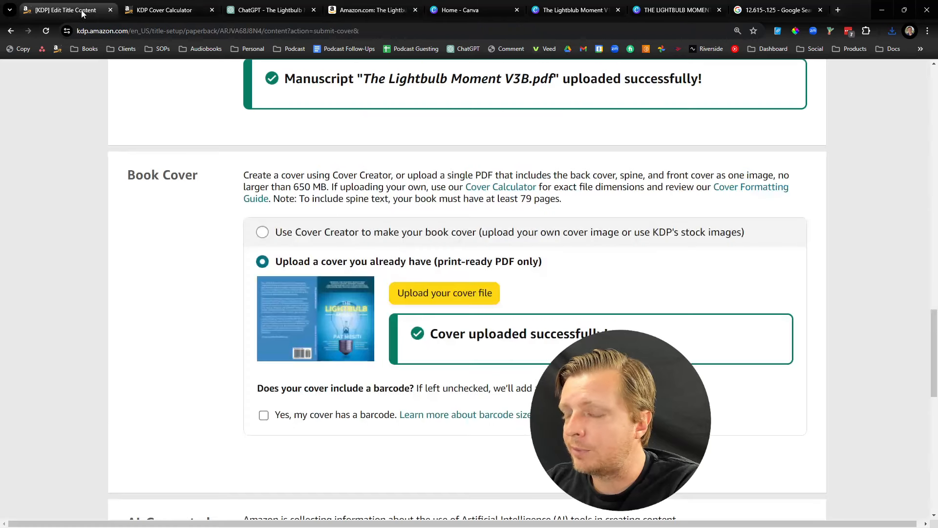
{"action": "scroll", "coordinate": [312, 294], "scroll_direction": "down", "scroll_amount": 1}
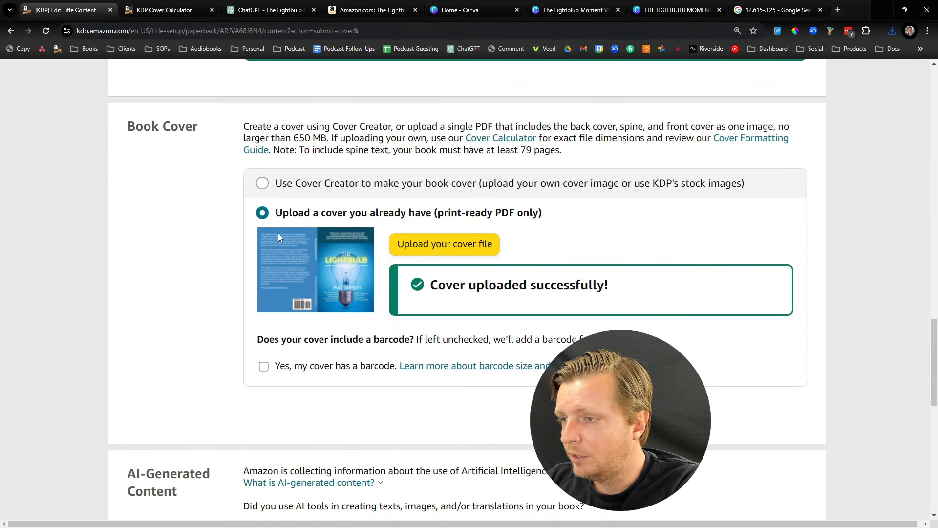
{"action": "left_click", "coordinate": [416, 247]}
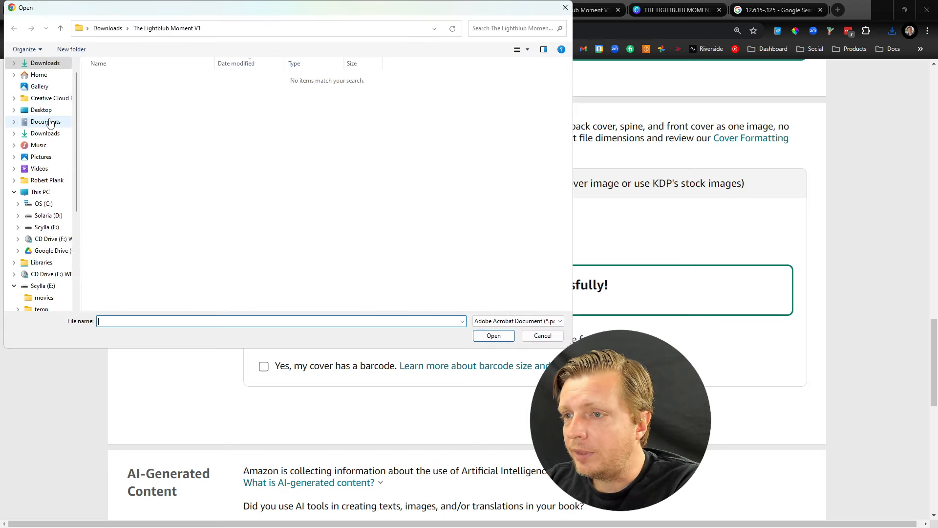
{"action": "double_click", "coordinate": [115, 92]}
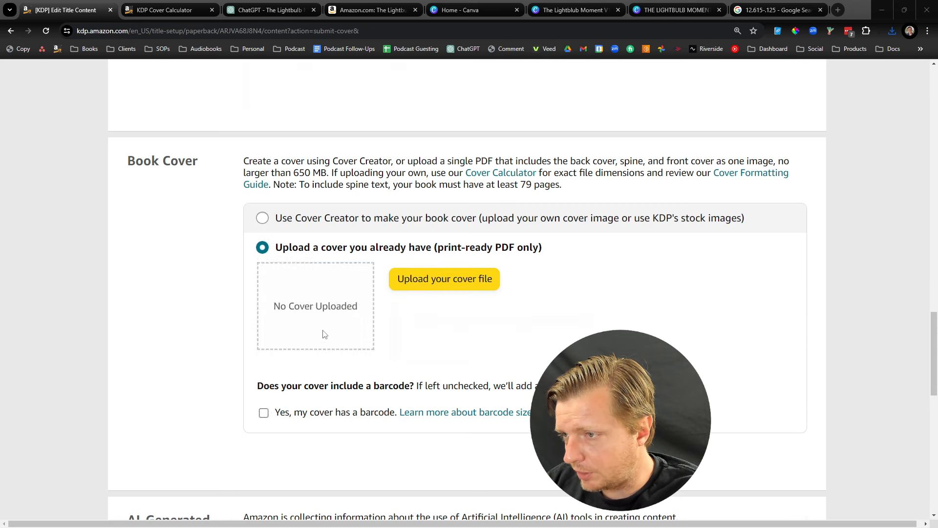
Answer No to the question about using AI tools to create the book's texts, images or translations.
{"action": "scroll", "coordinate": [323, 334], "scroll_direction": "down", "scroll_amount": 3}
{"action": "scroll", "coordinate": [323, 334], "scroll_direction": "up", "scroll_amount": 2}
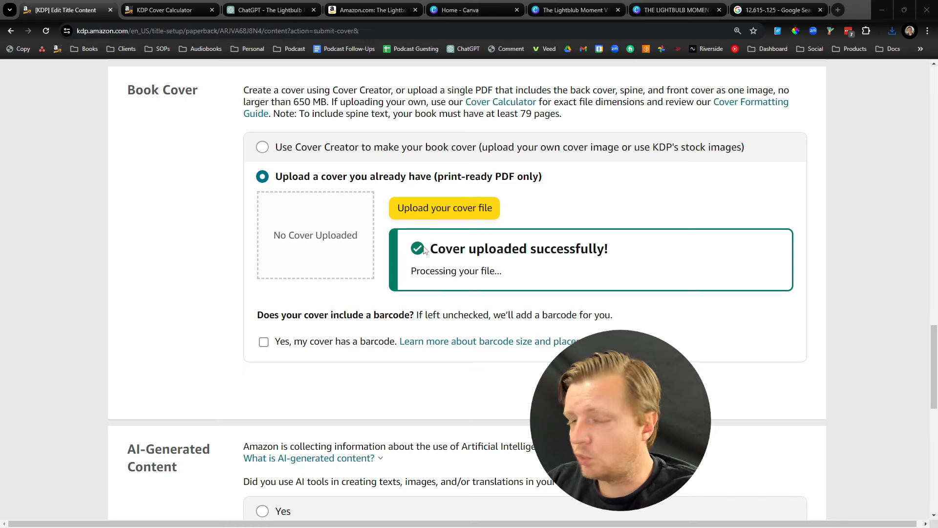
{"action": "scroll", "coordinate": [430, 286], "scroll_direction": "down", "scroll_amount": 3}
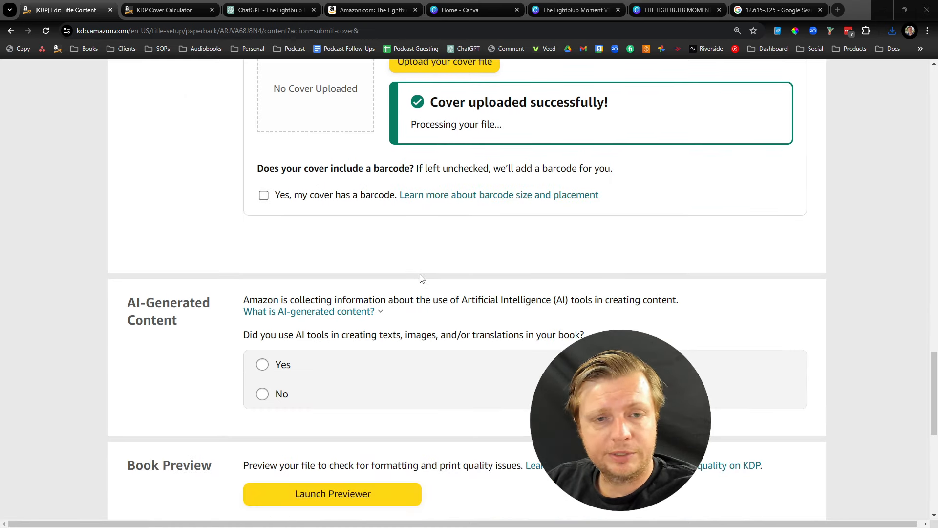
{"action": "scroll", "coordinate": [422, 279], "scroll_direction": "up", "scroll_amount": 2}
{"action": "scroll", "coordinate": [422, 279], "scroll_direction": "down", "scroll_amount": 3}
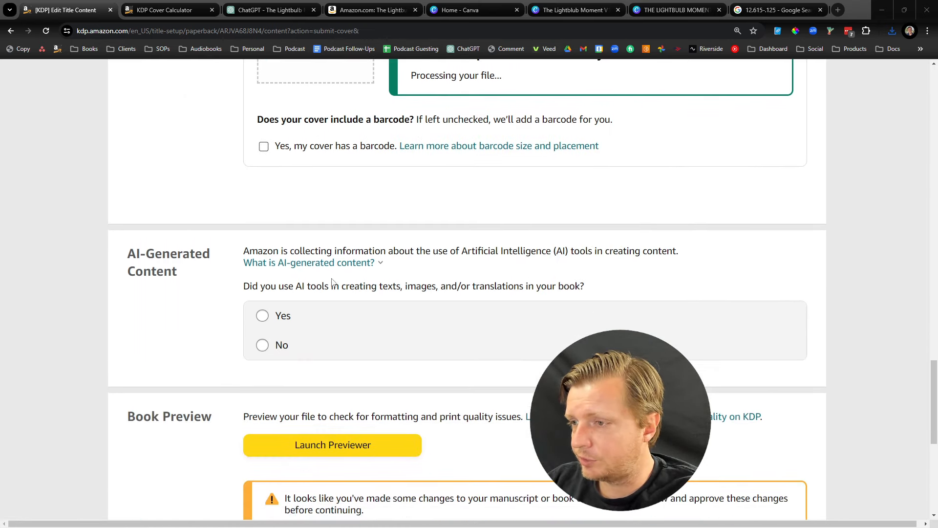
{"action": "left_click", "coordinate": [293, 345]}
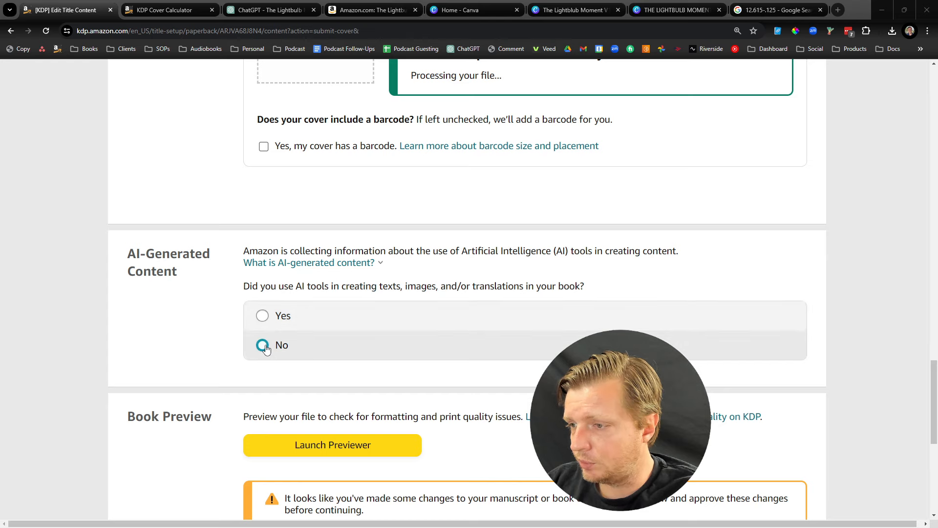
Examine the uploaded cover's thumbnail up close, checking where the barcode sits relative to the back cover's web address.
{"action": "scroll", "coordinate": [314, 434], "scroll_direction": "up", "scroll_amount": 3}
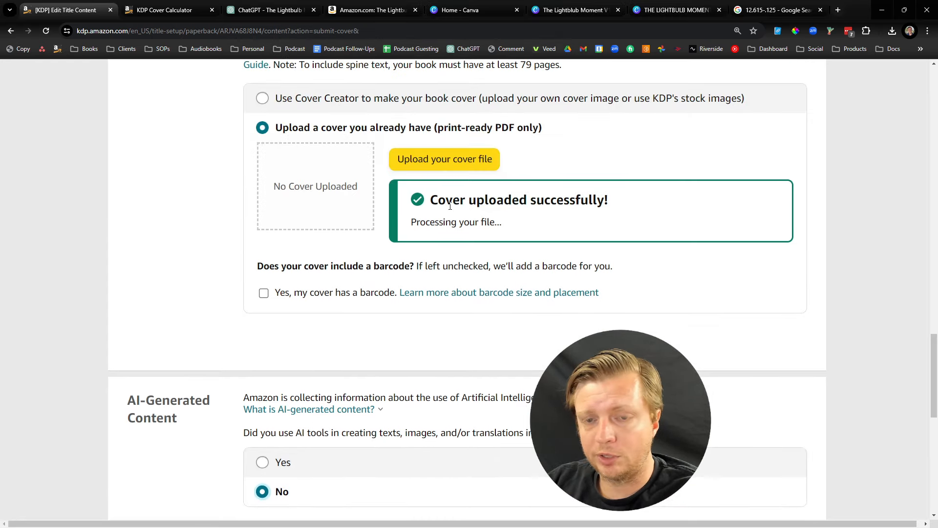
{"action": "scroll", "coordinate": [450, 206], "scroll_direction": "down", "scroll_amount": 4}
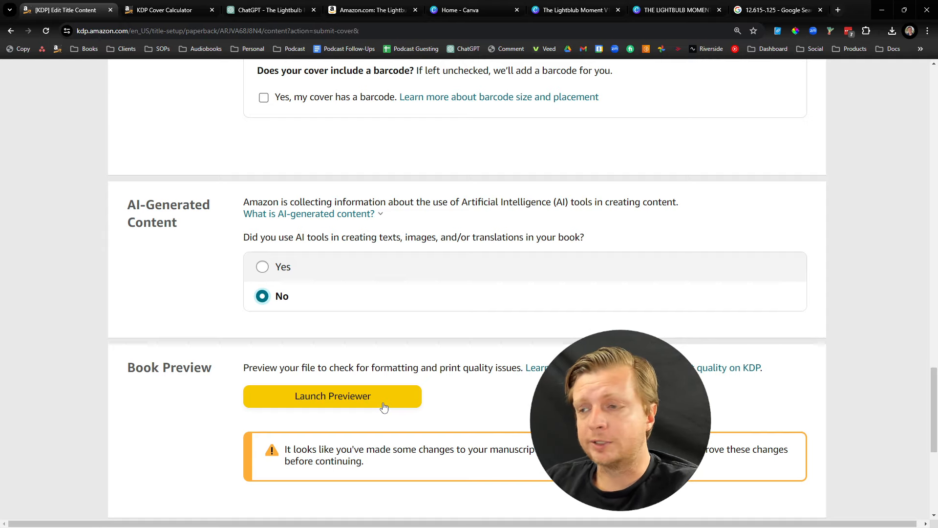
{"action": "scroll", "coordinate": [382, 370], "scroll_direction": "up", "scroll_amount": 4}
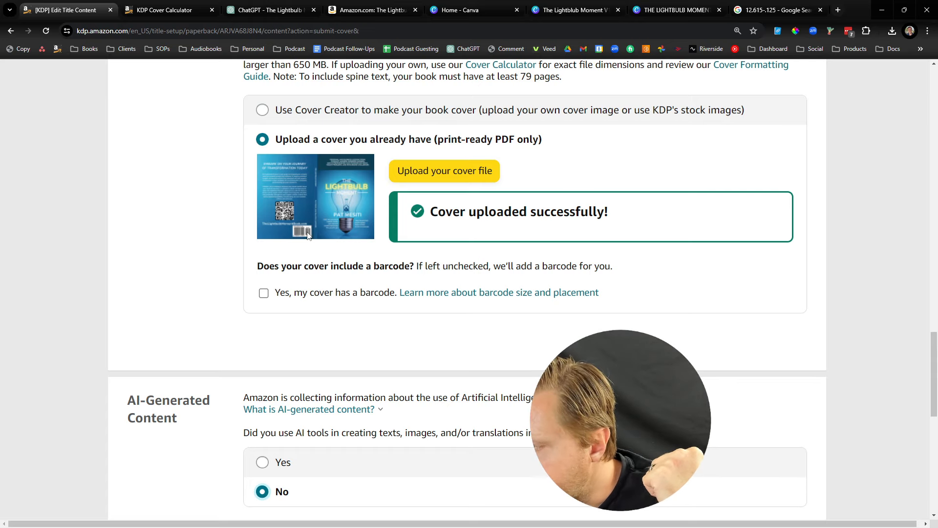
{"action": "key", "text": "ctrl+plus"}
{"action": "key", "text": "ctrl+plus"}
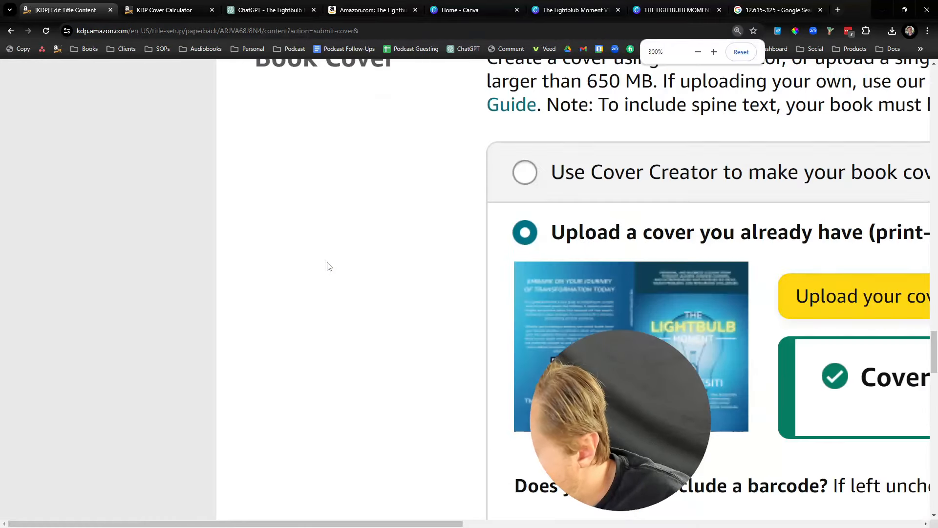
{"action": "key", "text": "ctrl+plus"}
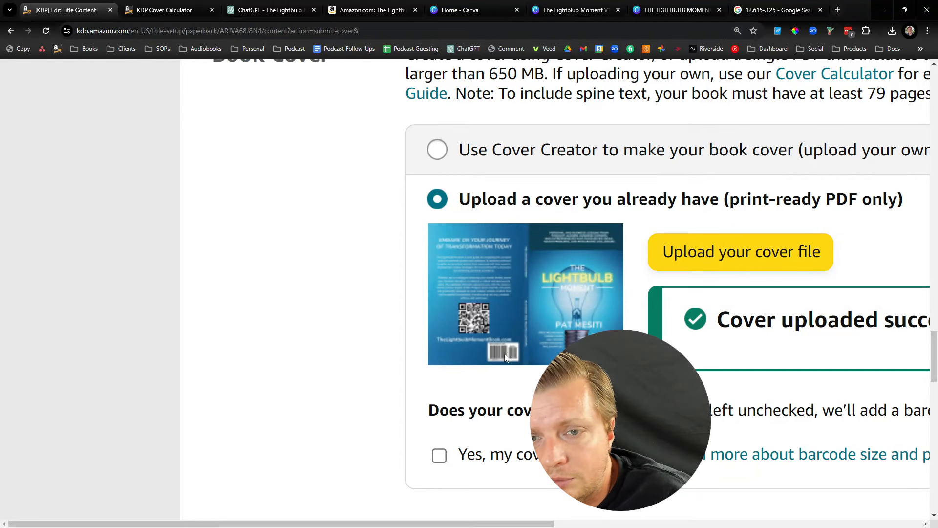
{"action": "key", "text": "ctrl+minus"}
{"action": "key", "text": "ctrl+minus"}
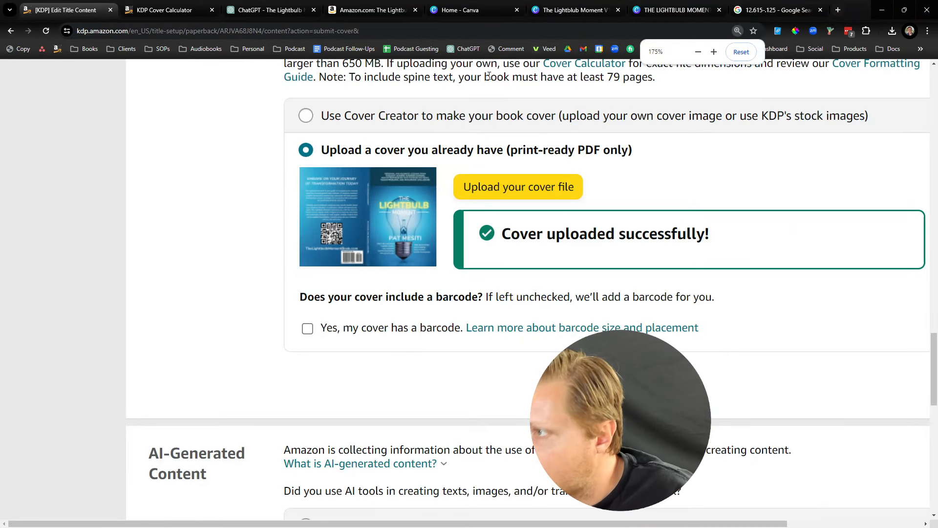
Switch to The Lightblub Moment V1 design in Canva and delete the back cover's "The Lightbulb Moment empowers you with the tools to thrive in every aspect of life" sentence.
{"action": "left_click", "coordinate": [560, 13]}
{"action": "left_click", "coordinate": [443, 303]}
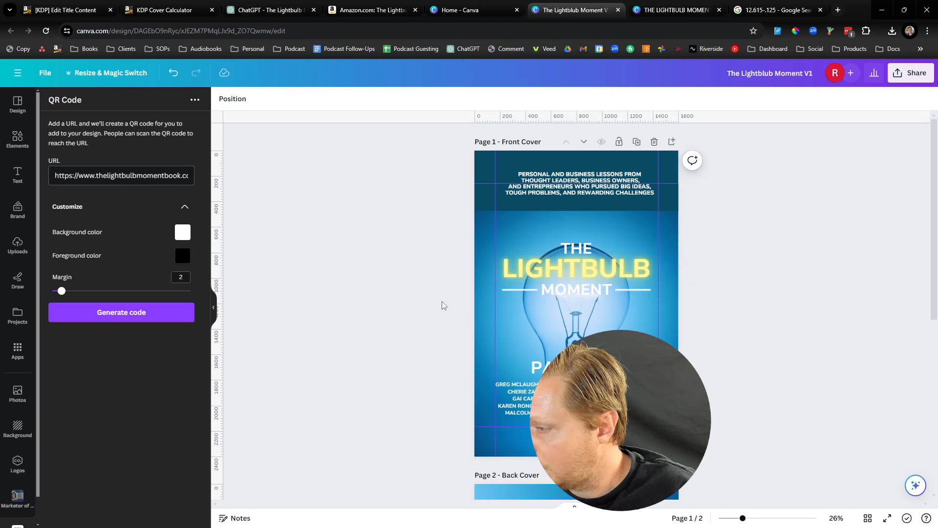
{"action": "scroll", "coordinate": [447, 310], "scroll_direction": "down", "scroll_amount": 7}
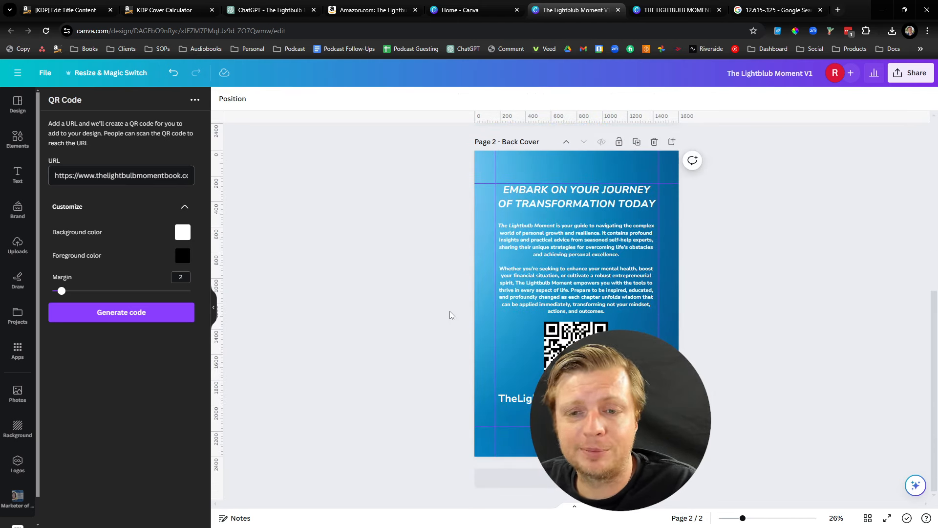
{"action": "left_click", "coordinate": [574, 306]}
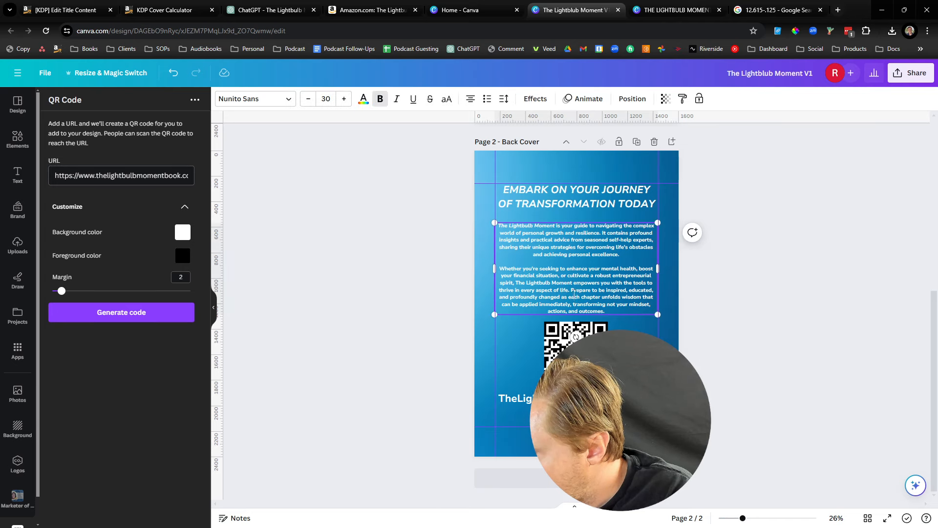
{"action": "left_click_drag", "start_coordinate": [571, 291], "coordinate": [518, 286]}
{"action": "key", "text": "BackSpace"}
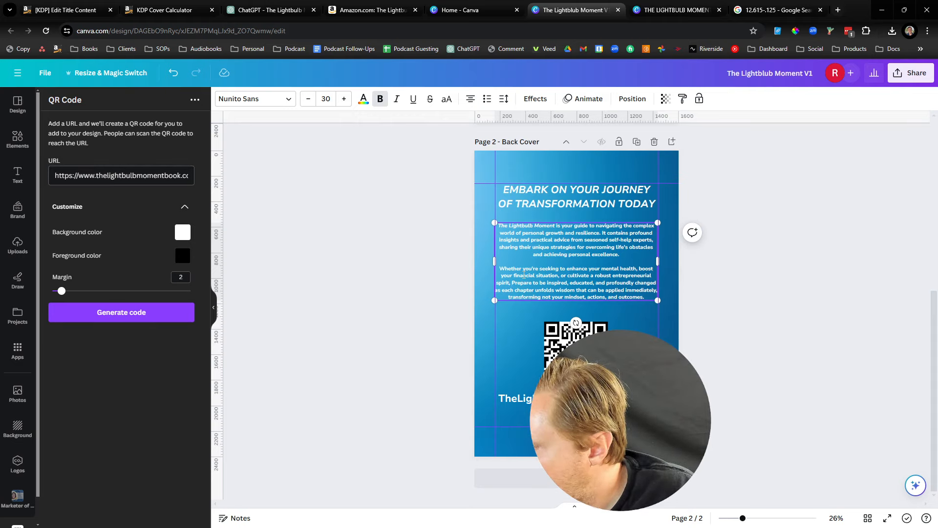
Join the remaining description text by replacing the comma after "spirit" with "--" and making "prepare" lowercase.
{"action": "key", "text": "Delete"}
{"action": "type", "text": "p"}
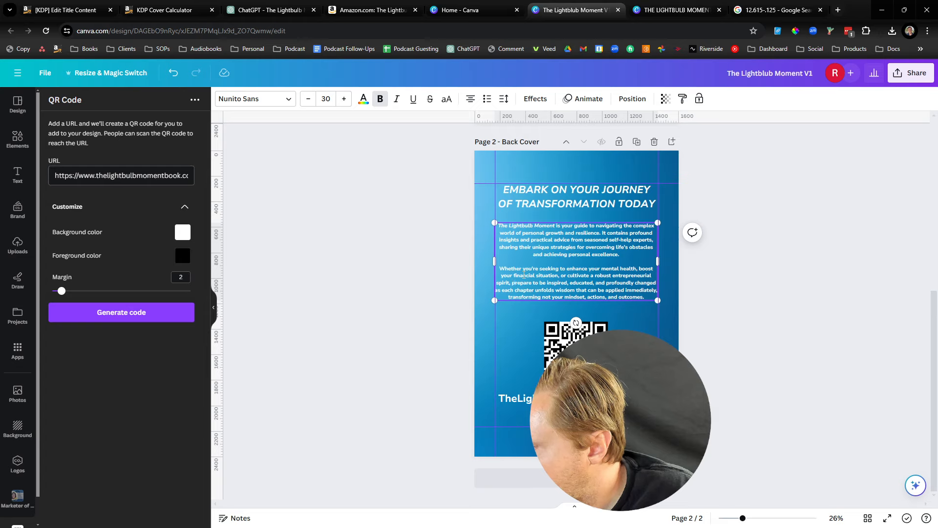
{"action": "key", "text": "Left"}
{"action": "key", "text": "Left"}
{"action": "key", "text": "BackSpace"}
{"action": "type", "text": "--"}
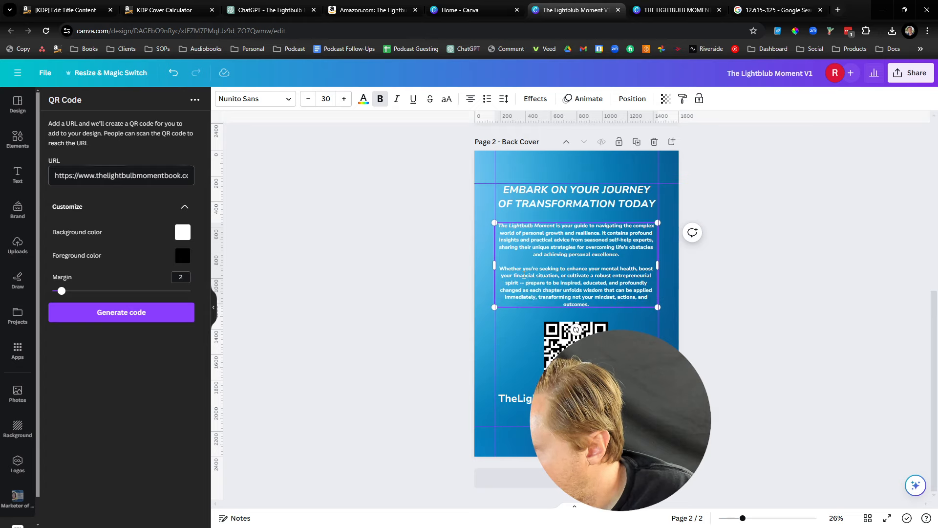
Move the back cover's description, QR code and web address slightly up to leave more room for the barcode.
{"action": "left_click", "coordinate": [756, 290]}
{"action": "left_click_drag", "start_coordinate": [582, 254], "coordinate": [582, 244]}
{"action": "left_click_drag", "start_coordinate": [586, 343], "coordinate": [587, 326]}
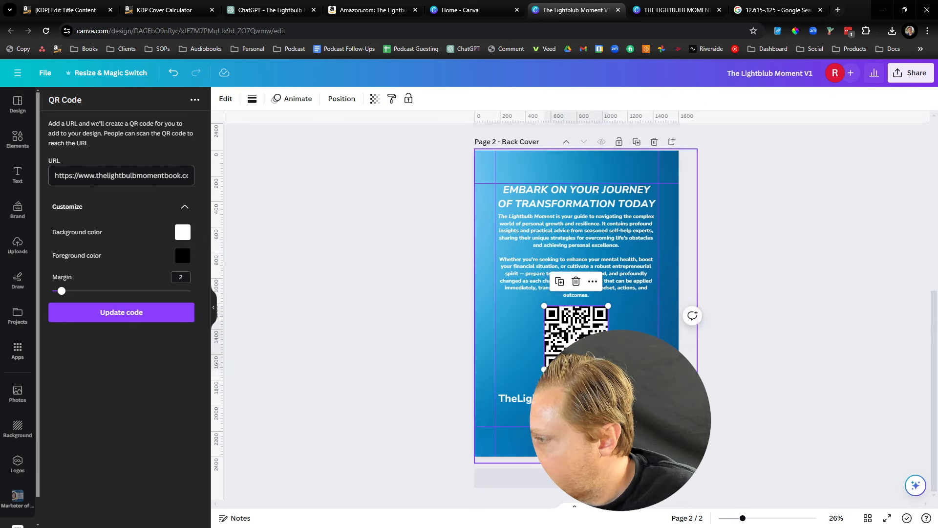
{"action": "left_click_drag", "start_coordinate": [584, 398], "coordinate": [584, 383]}
{"action": "left_click", "coordinate": [733, 340]}
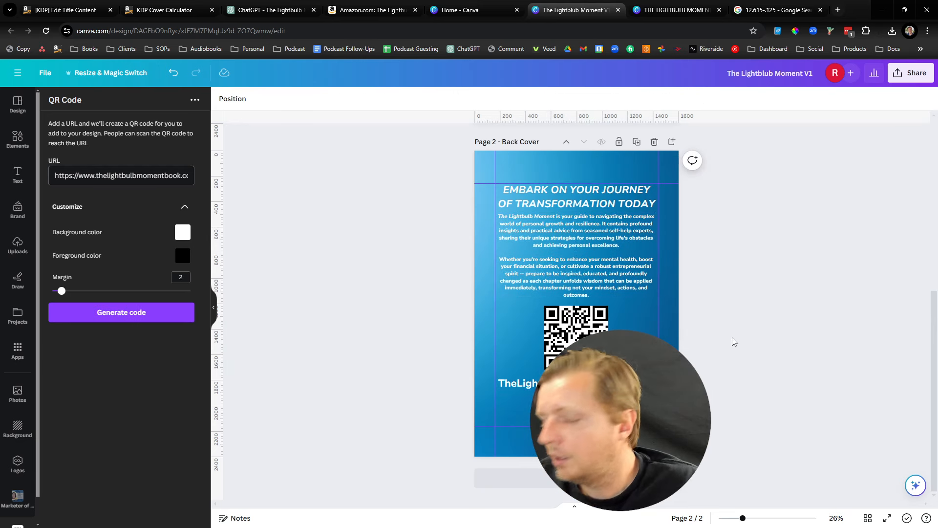
Download only Page 2 – Back Cover of the design as a PNG.
{"action": "left_click", "coordinate": [910, 72]}
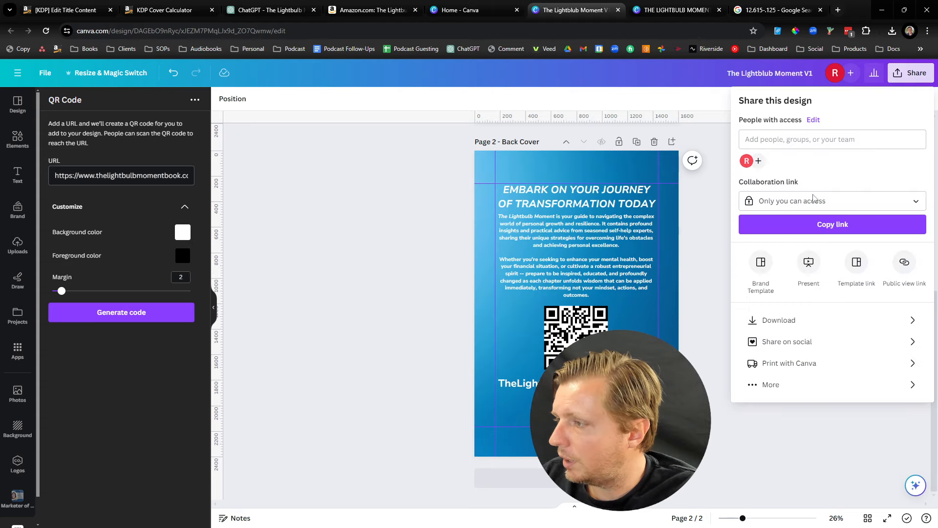
{"action": "left_click", "coordinate": [779, 320]}
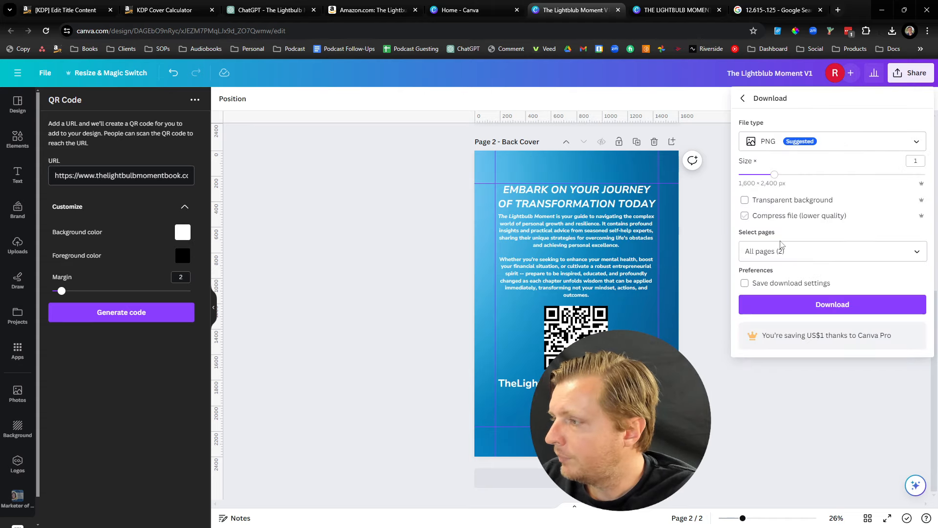
{"action": "left_click", "coordinate": [780, 249]}
{"action": "left_click", "coordinate": [917, 279]}
{"action": "left_click", "coordinate": [917, 333]}
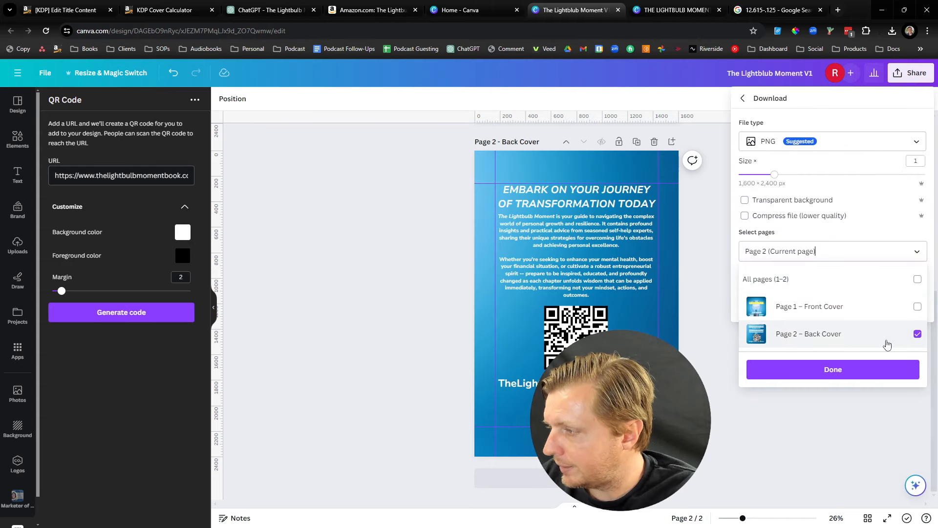
{"action": "left_click", "coordinate": [879, 370]}
{"action": "left_click", "coordinate": [841, 303]}
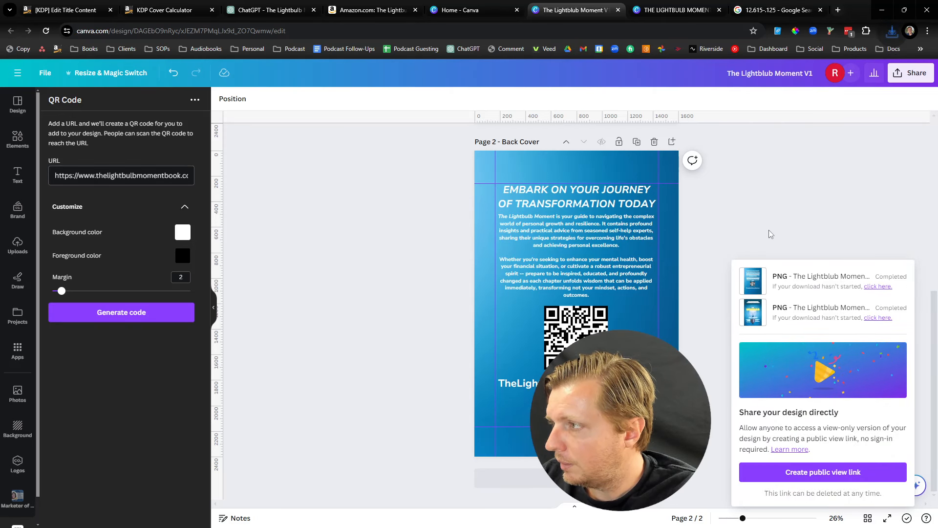
Switch to THE LIGHTBULB MOMENT wraparound design, upload Back Cover.png, and replace the old back cover image with it.
{"action": "left_click", "coordinate": [653, 10]}
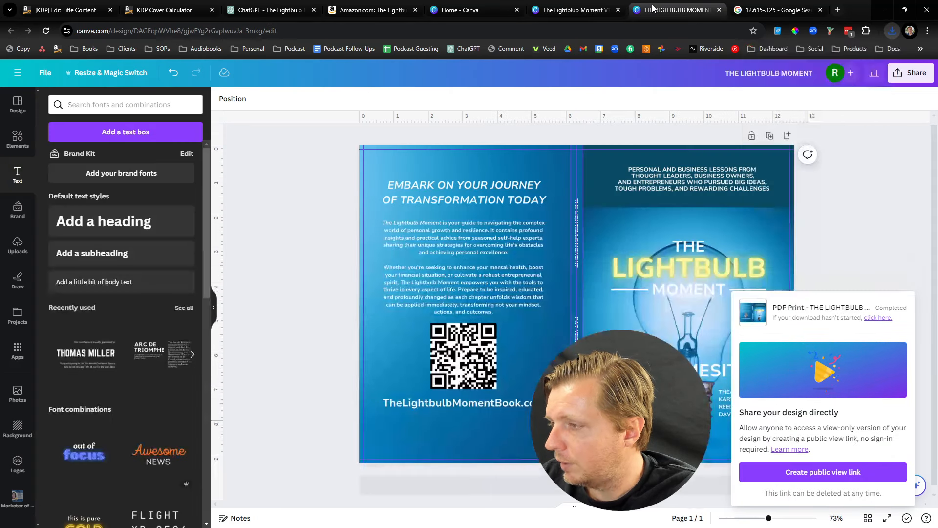
{"action": "left_click", "coordinate": [869, 242]}
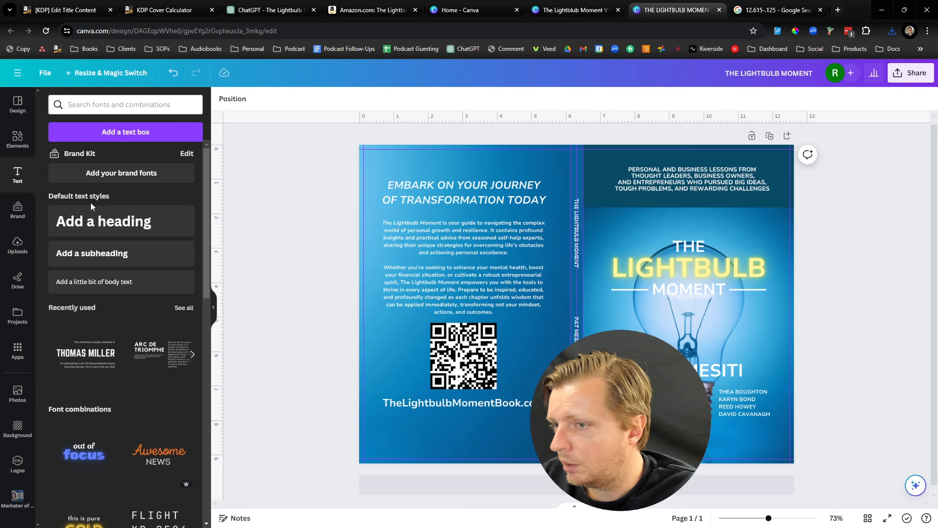
{"action": "left_click", "coordinate": [17, 244]}
{"action": "left_click", "coordinate": [105, 132]}
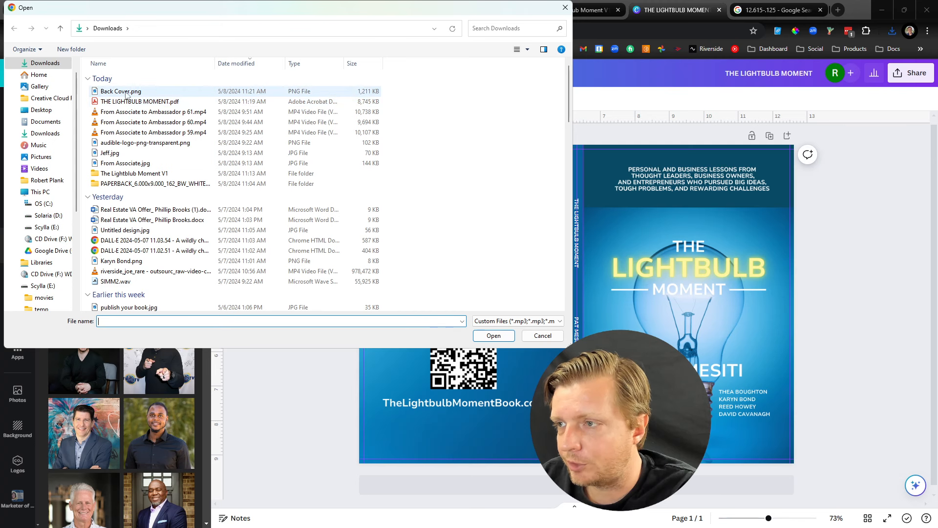
{"action": "double_click", "coordinate": [203, 93]}
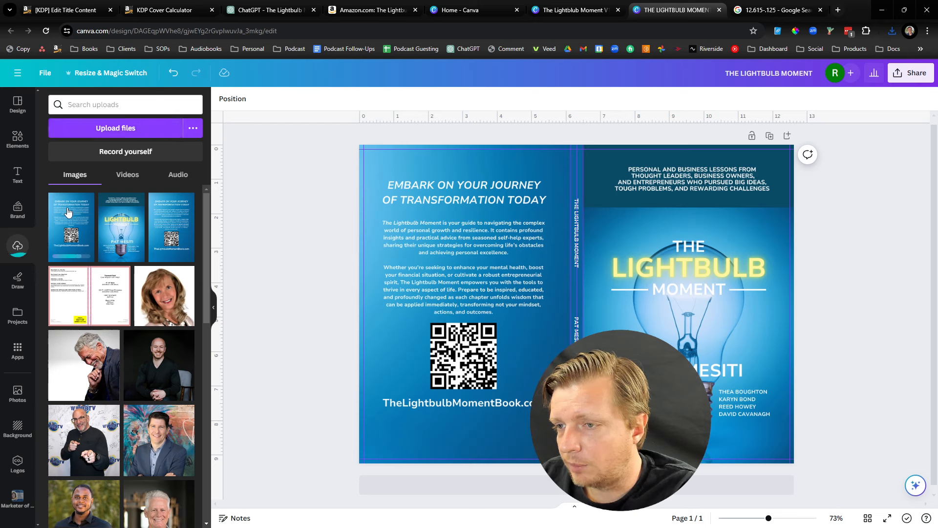
{"action": "left_click_drag", "start_coordinate": [68, 215], "coordinate": [410, 272]}
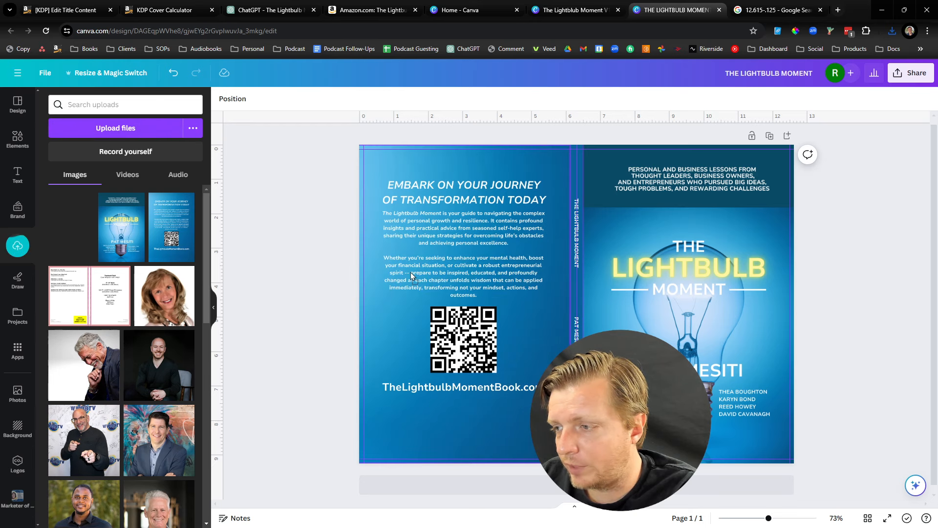
Download the updated wraparound cover as a flattened PDF Print file with the CMYK color profile.
{"action": "left_click", "coordinate": [910, 73]}
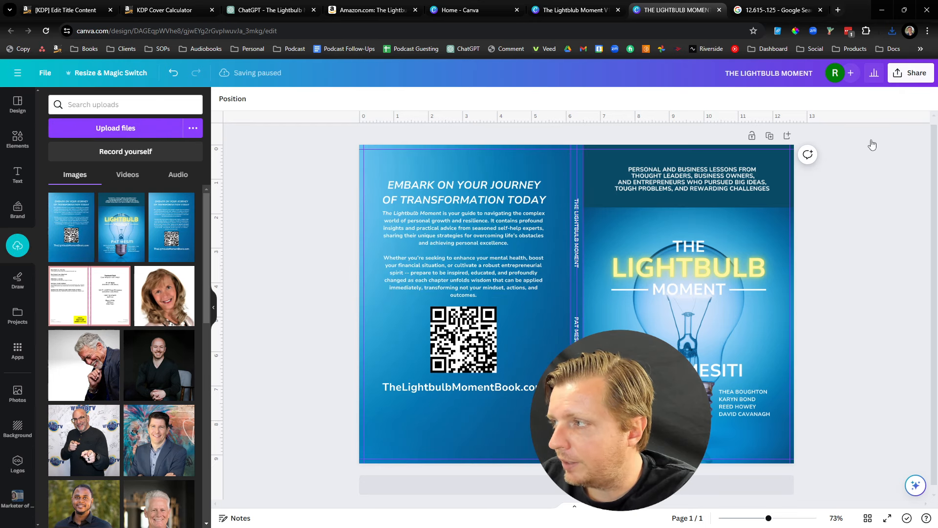
{"action": "left_click", "coordinate": [784, 319]}
{"action": "left_click", "coordinate": [784, 141]}
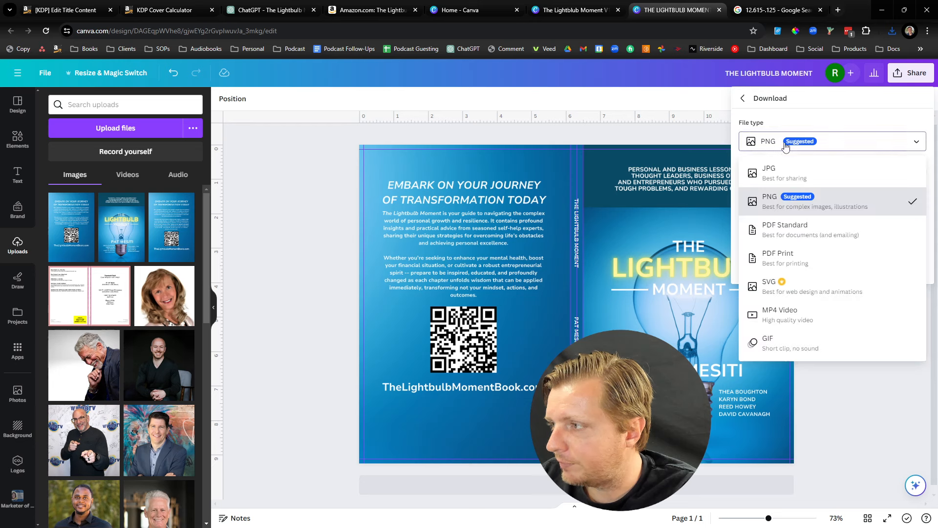
{"action": "left_click", "coordinate": [780, 257]}
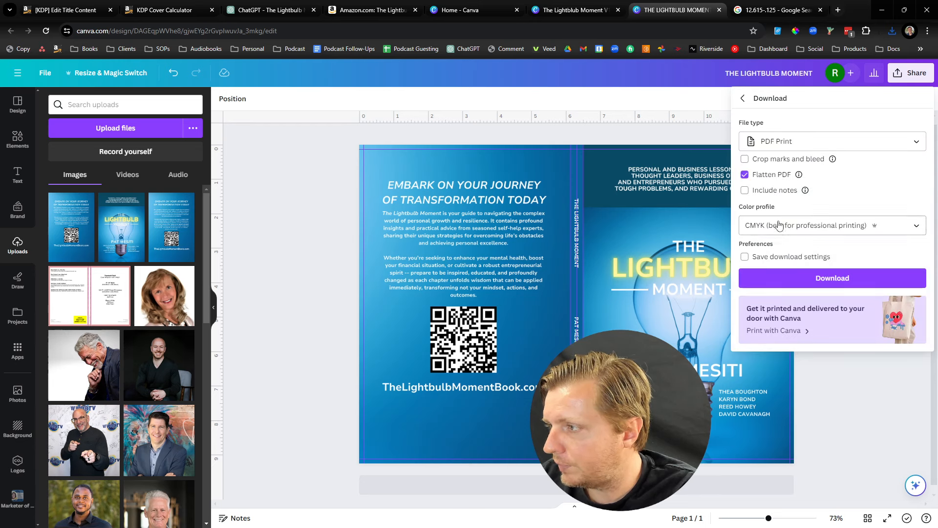
{"action": "left_click", "coordinate": [781, 277]}
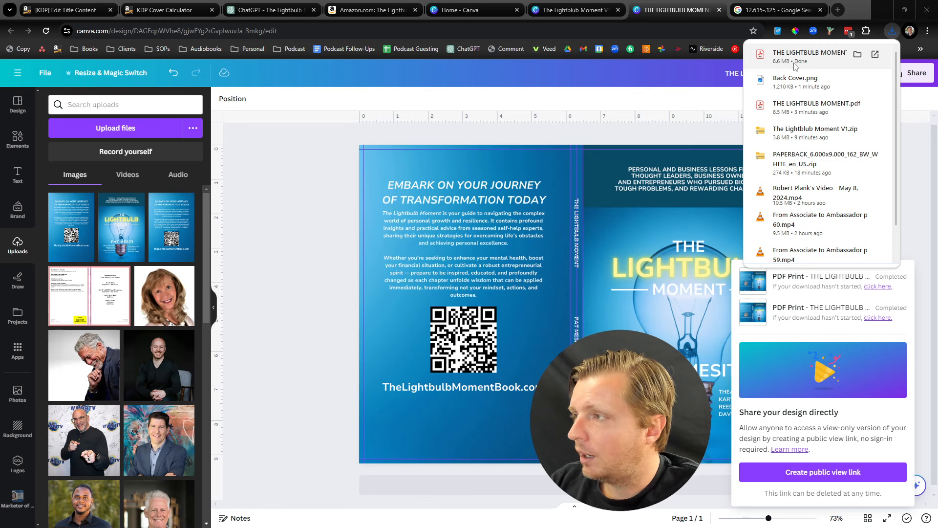
Switch to the KDP Edit Title Content page and upload THE LIGHTBULB MOMENT (1).pdf as the new paperback cover file.
{"action": "left_click", "coordinate": [140, 11]}
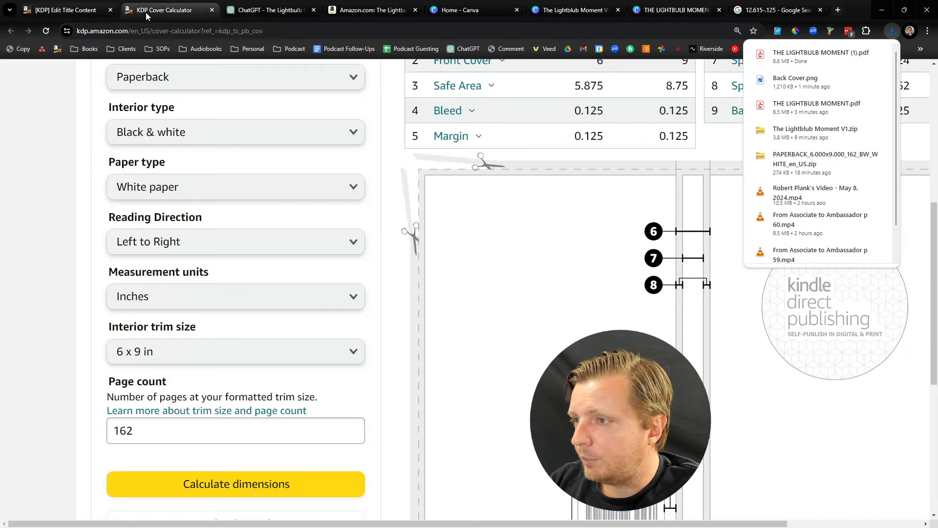
{"action": "left_click", "coordinate": [90, 10]}
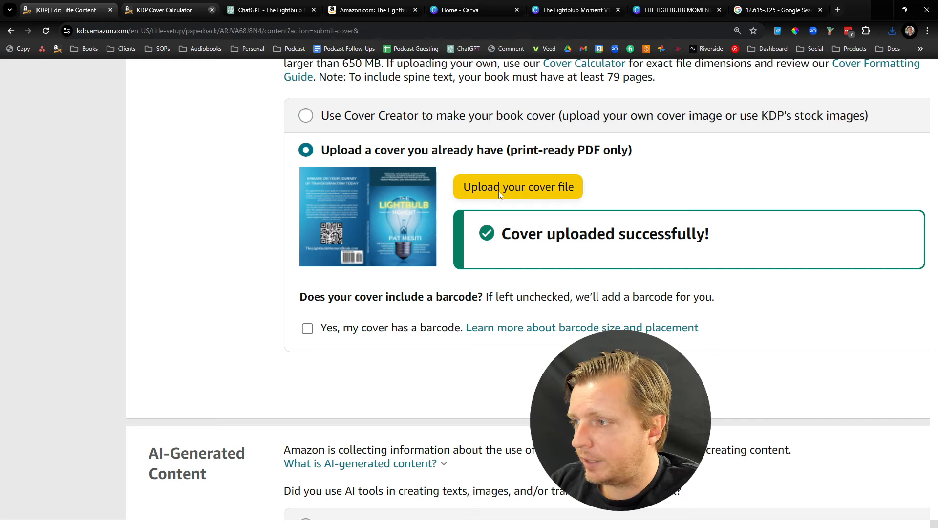
{"action": "left_click", "coordinate": [526, 191]}
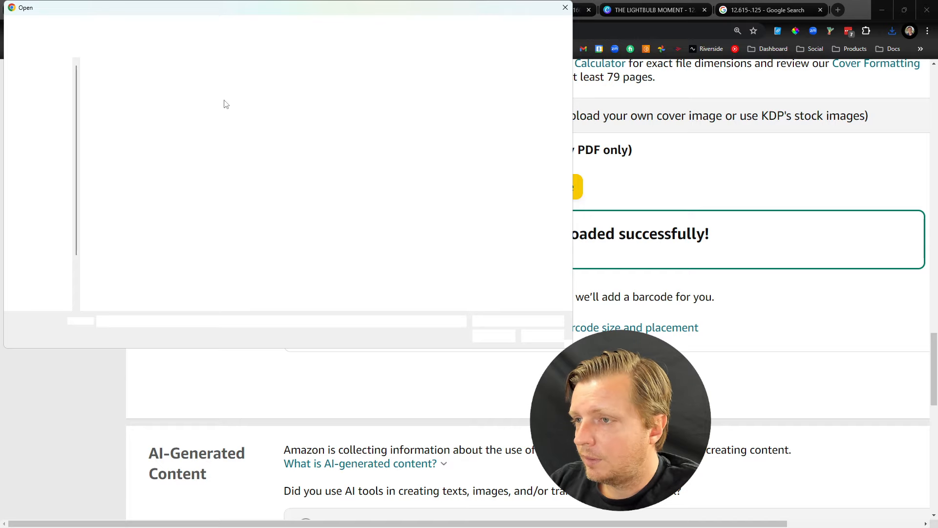
{"action": "double_click", "coordinate": [134, 91]}
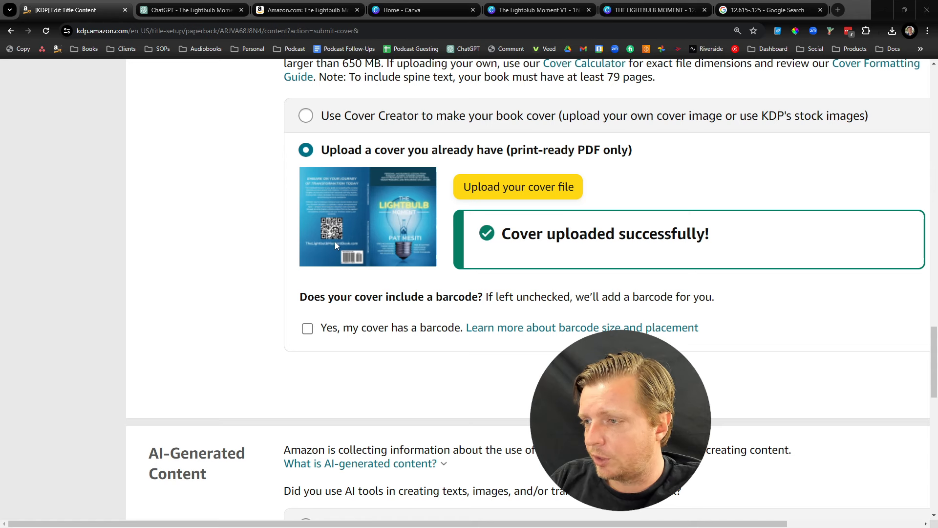
Confirm that the AI-generated content answers are accurate and launch the print previewer despite the small browser window, with browser zoom reset to default.
{"action": "scroll", "coordinate": [338, 249], "scroll_direction": "down", "scroll_amount": 4}
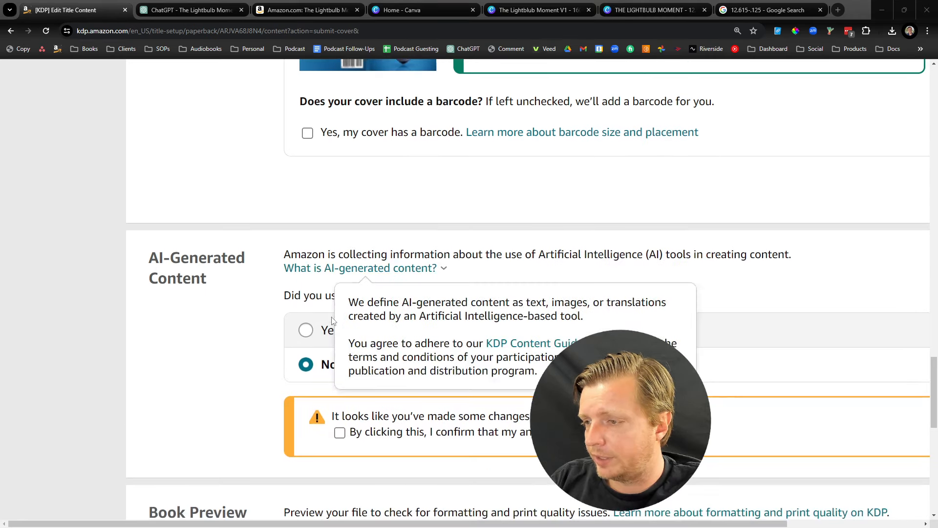
{"action": "scroll", "coordinate": [331, 320], "scroll_direction": "down", "scroll_amount": 2}
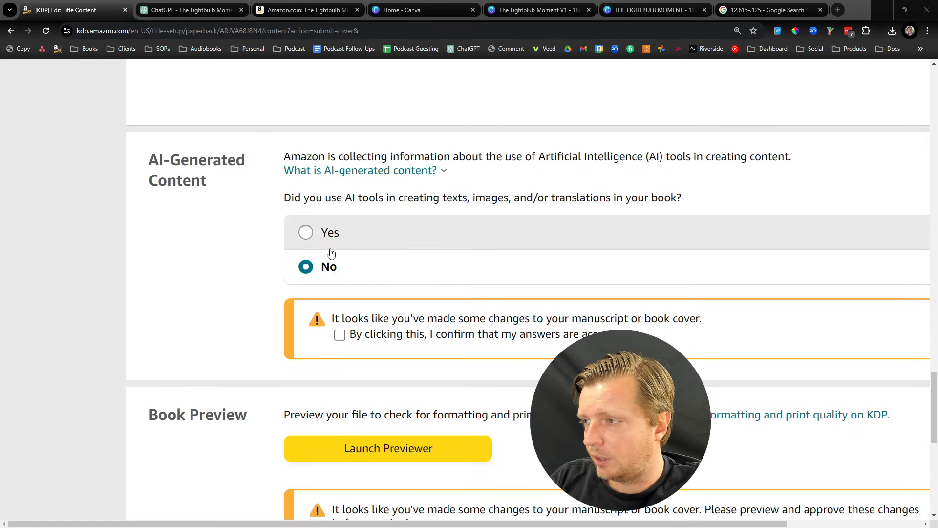
{"action": "left_click", "coordinate": [340, 334]}
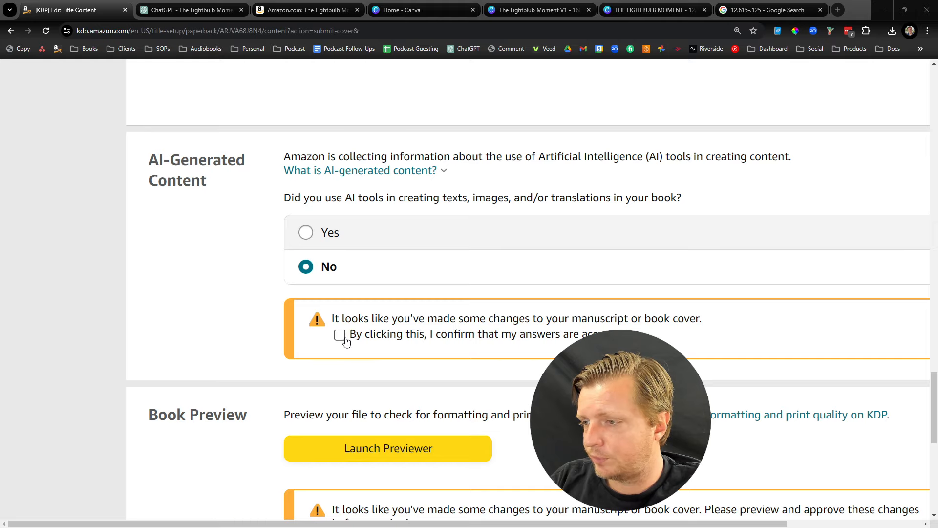
{"action": "scroll", "coordinate": [329, 353], "scroll_direction": "down", "scroll_amount": 2}
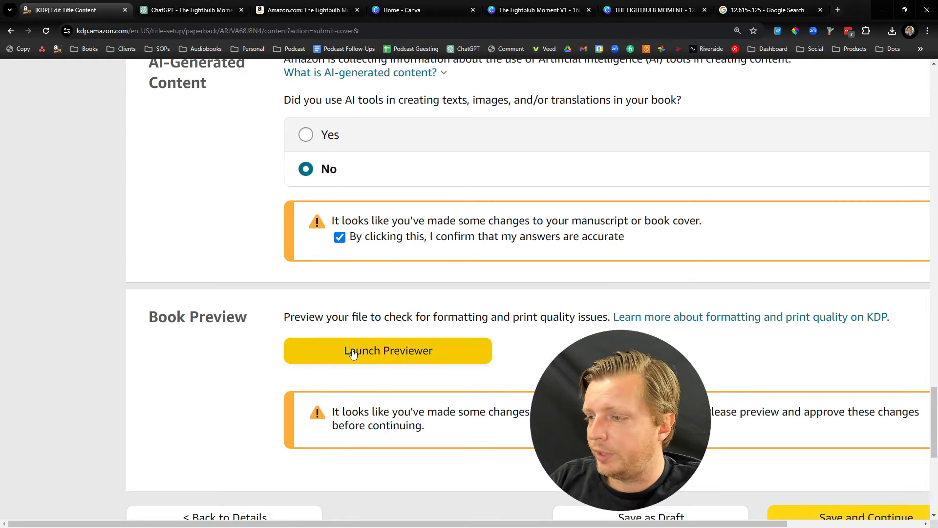
{"action": "left_click", "coordinate": [354, 353]}
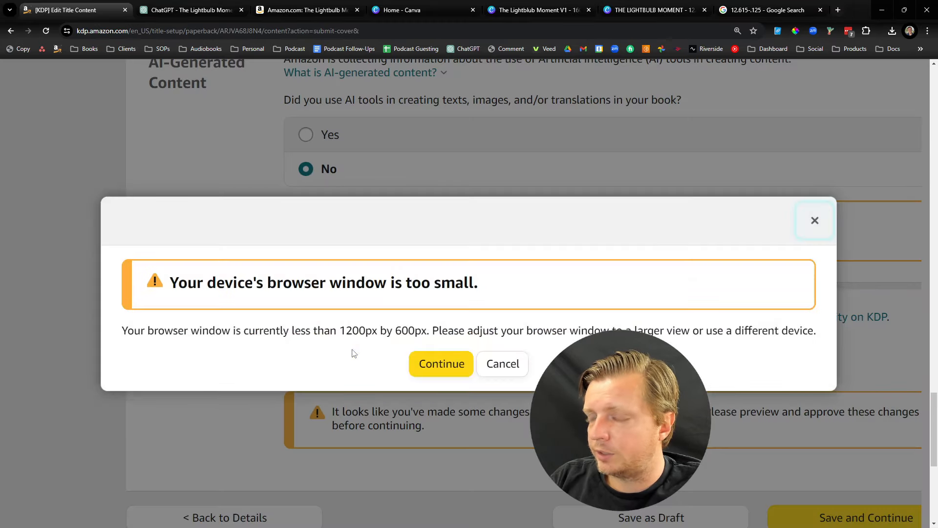
{"action": "left_click", "coordinate": [430, 366]}
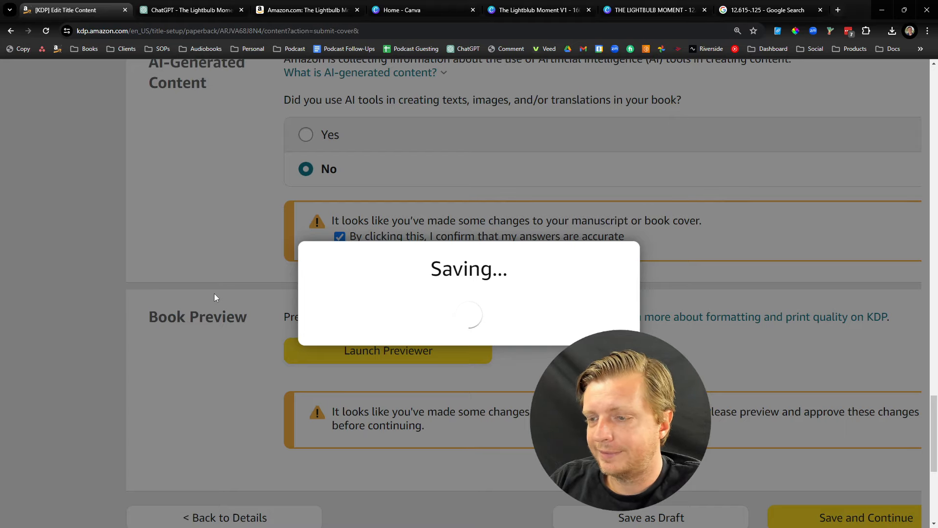
{"action": "key", "text": "ctrl+0"}
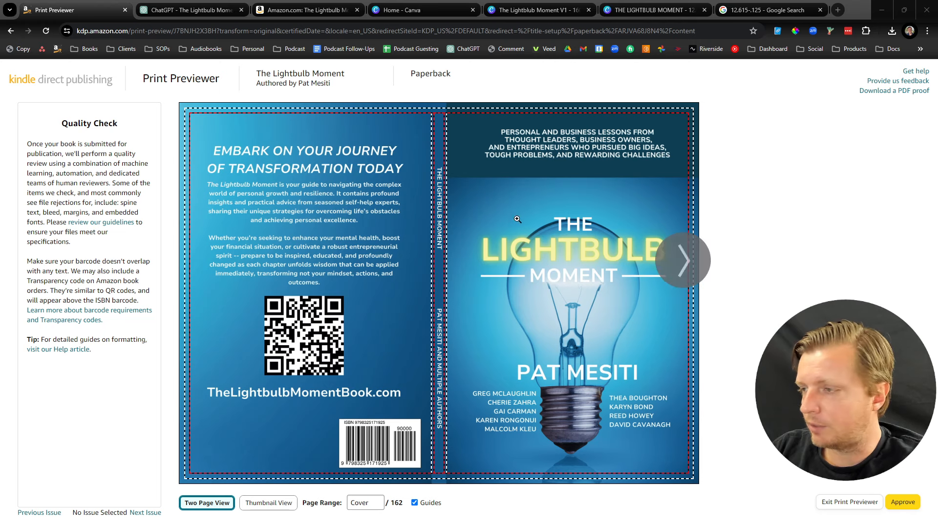
Examine the paperback's interior spreads in the print previewer, from the title page through the start of Chapter 2.
{"action": "left_click", "coordinate": [678, 260]}
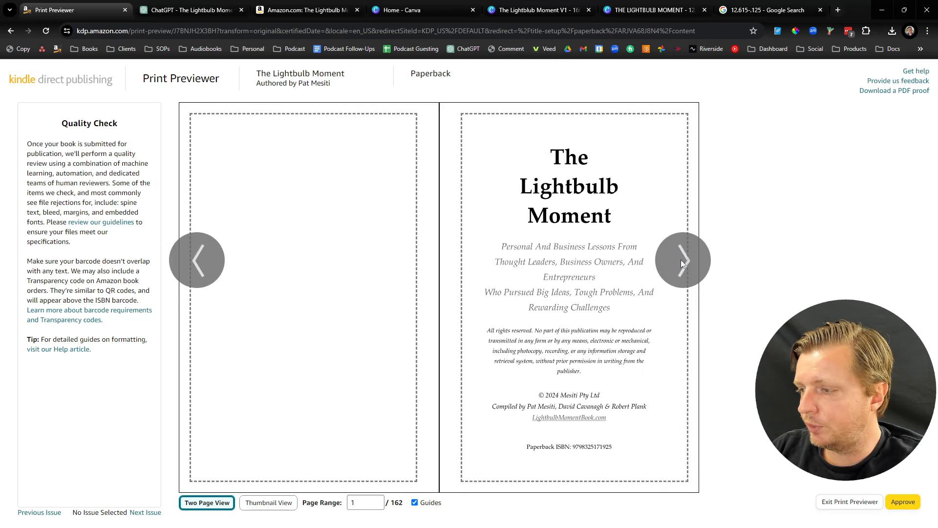
{"action": "left_click", "coordinate": [682, 262]}
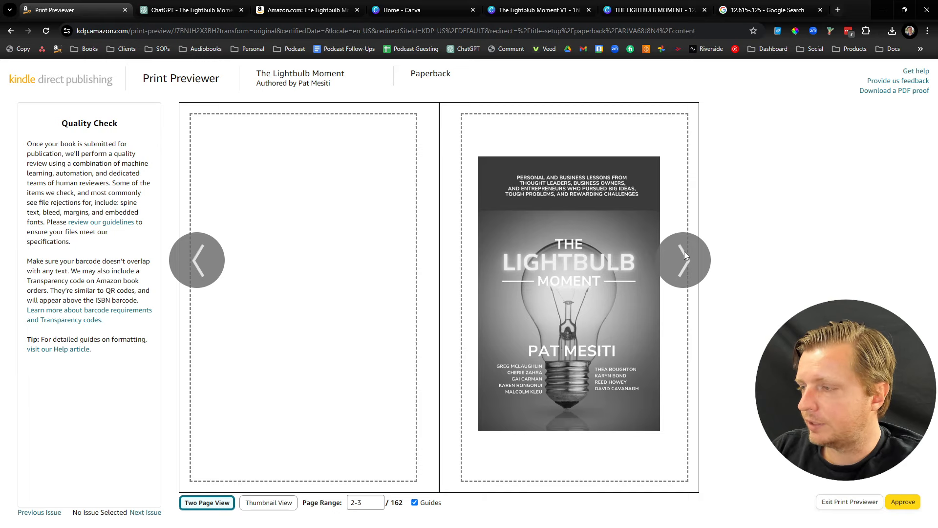
{"action": "left_click", "coordinate": [684, 252]}
{"action": "left_click", "coordinate": [683, 254]}
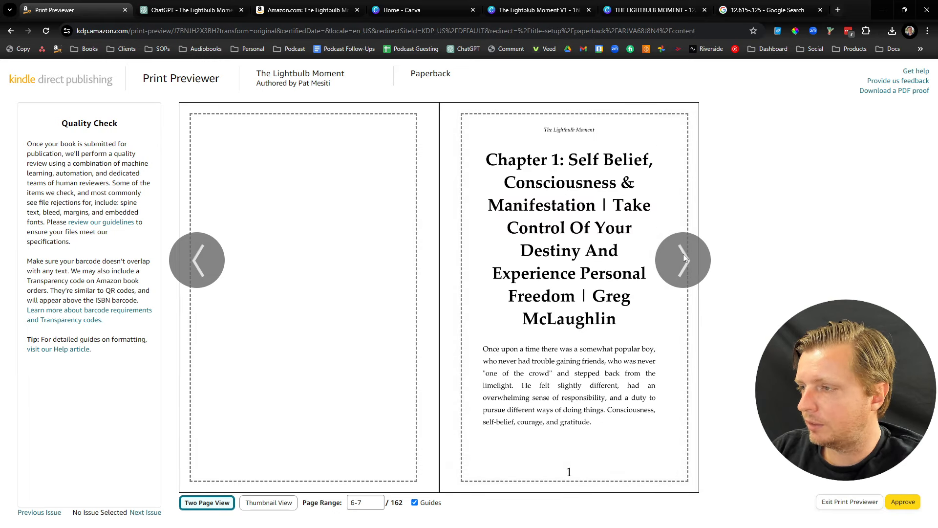
{"action": "left_click", "coordinate": [683, 254]}
{"action": "left_click", "coordinate": [683, 253]}
{"action": "left_click", "coordinate": [683, 253]}
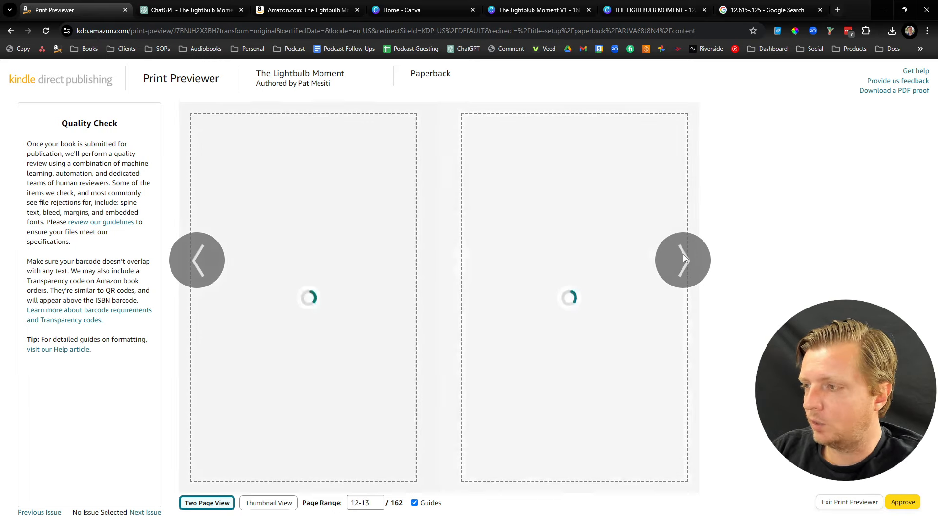
{"action": "left_click", "coordinate": [683, 253]}
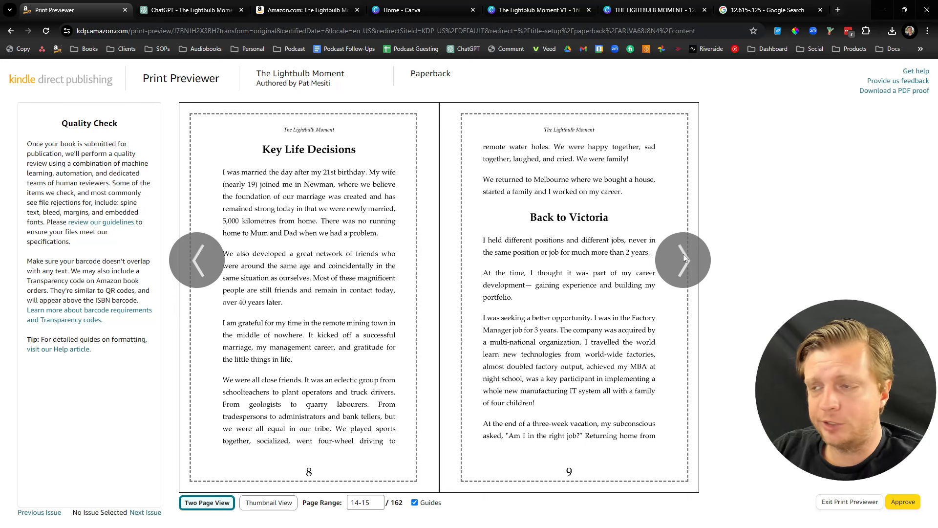
{"action": "left_click", "coordinate": [683, 254]}
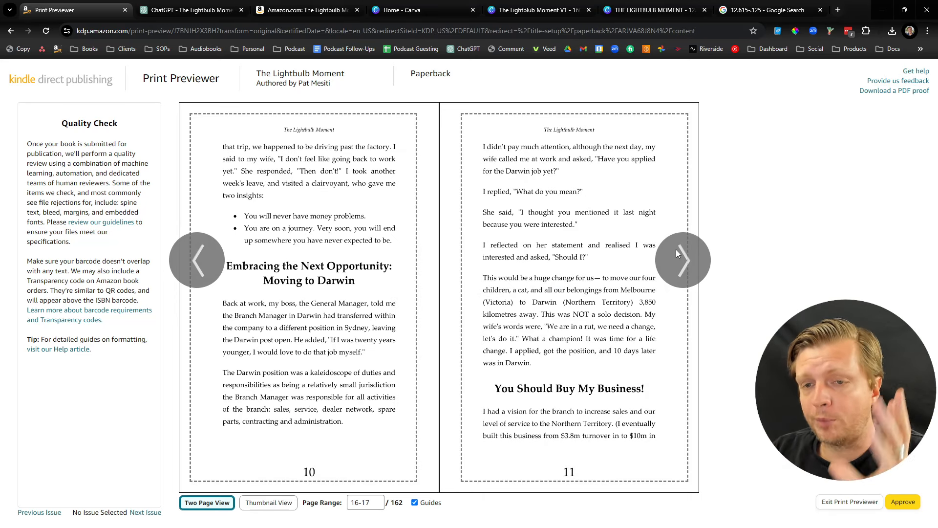
{"action": "left_click", "coordinate": [672, 252]}
{"action": "left_click", "coordinate": [672, 251]}
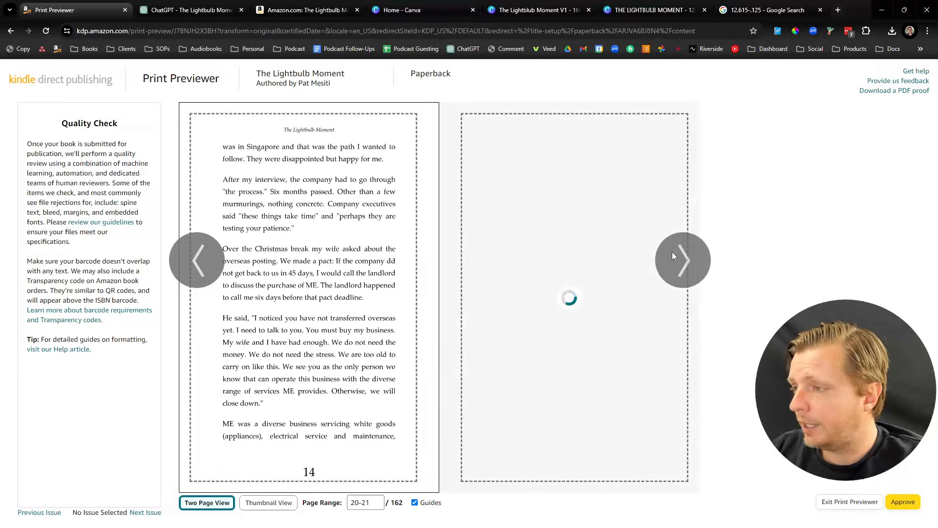
{"action": "left_click", "coordinate": [672, 251]}
{"action": "left_click", "coordinate": [672, 251]}
{"action": "left_click", "coordinate": [676, 251]}
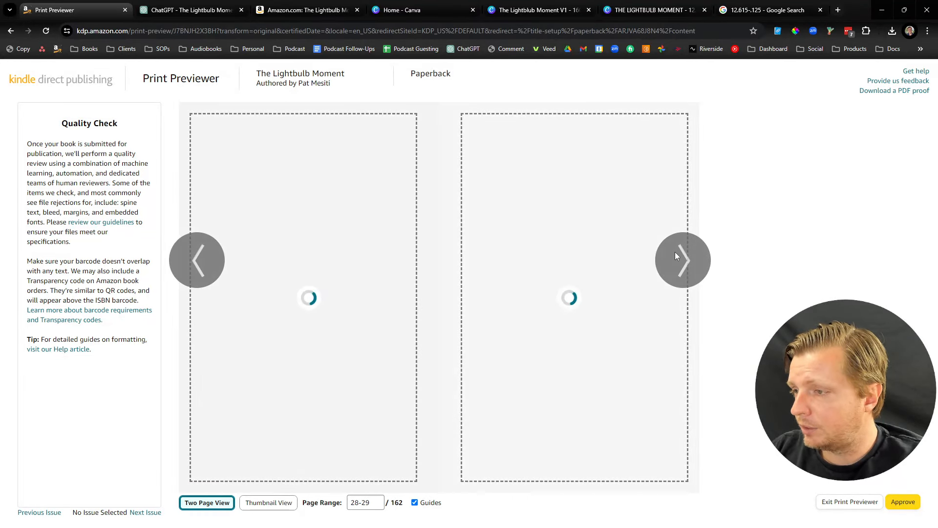
{"action": "left_click", "coordinate": [676, 251]}
{"action": "left_click", "coordinate": [675, 251]}
{"action": "left_click", "coordinate": [675, 251]}
{"action": "left_click", "coordinate": [675, 251]}
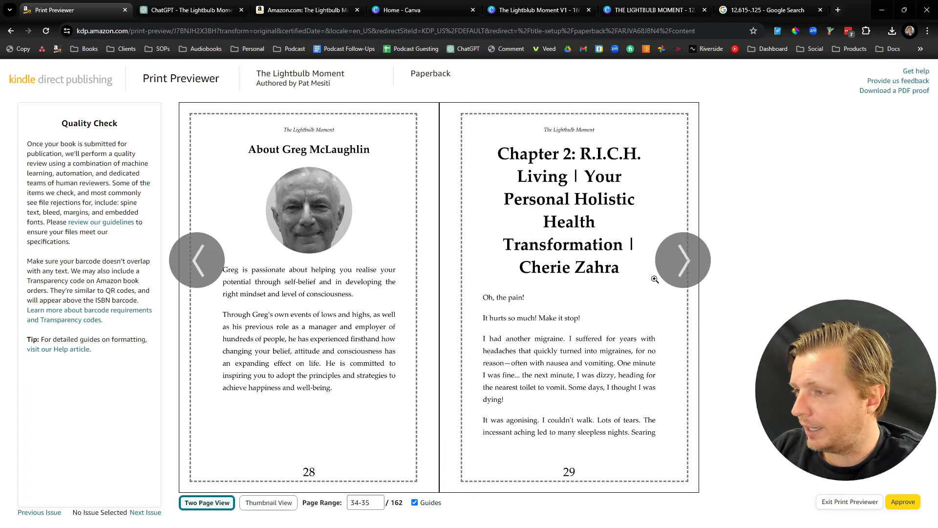
Approve the print preview, check the printing cost in the summary, and save and continue to the paperback pricing page.
{"action": "left_click", "coordinate": [907, 503]}
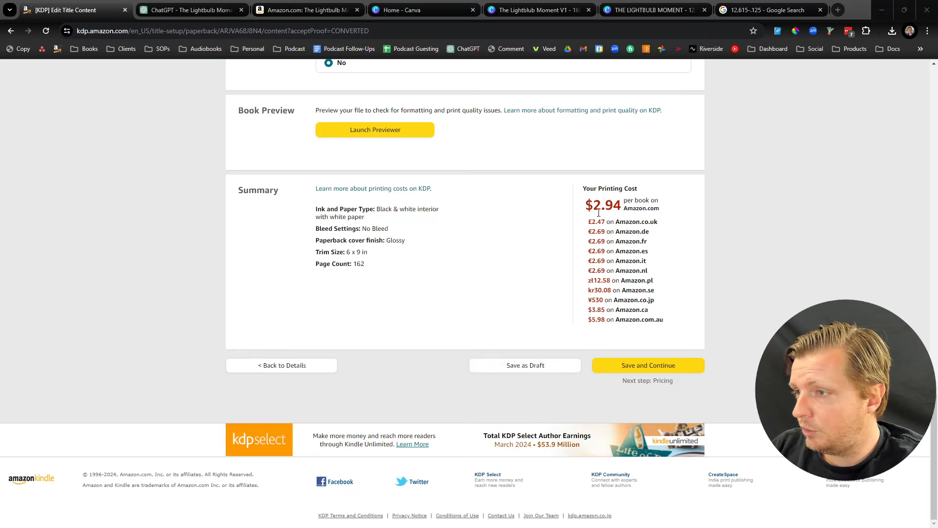
{"action": "scroll", "coordinate": [391, 309], "scroll_direction": "up", "scroll_amount": 3}
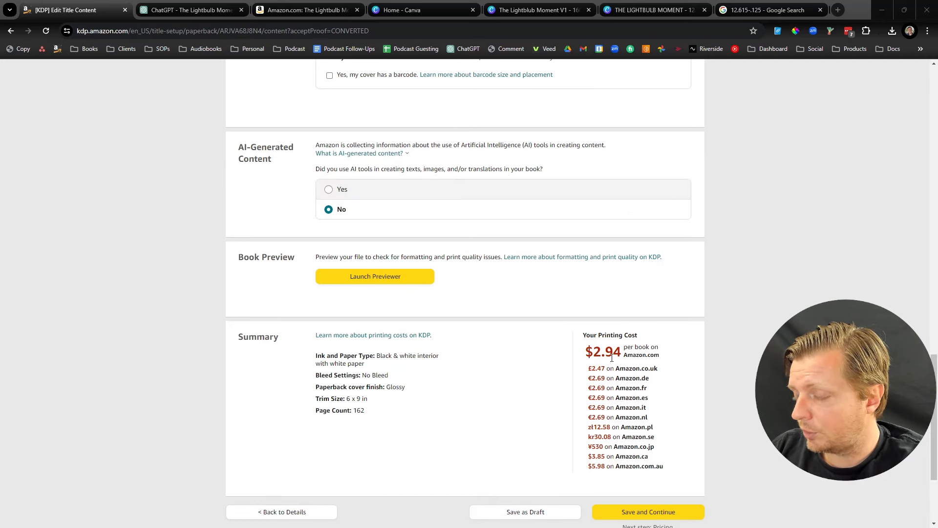
{"action": "scroll", "coordinate": [612, 358], "scroll_direction": "down", "scroll_amount": 2}
{"action": "double_click", "coordinate": [606, 254]}
{"action": "left_click", "coordinate": [620, 257]}
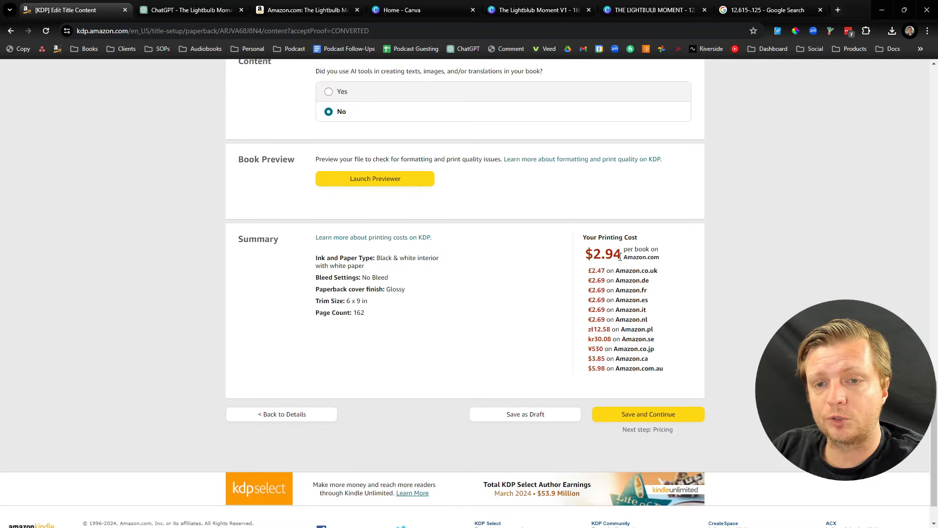
{"action": "left_click", "coordinate": [618, 414]}
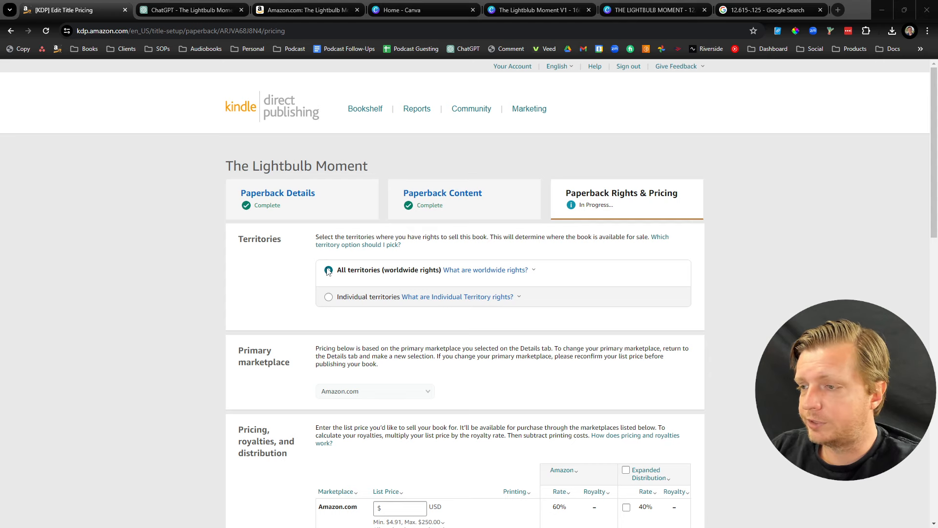
Check how the Amazon.com minimum list price is calculated and enable Expanded Distribution for the paperback.
{"action": "scroll", "coordinate": [199, 263], "scroll_direction": "down", "scroll_amount": 1}
{"action": "scroll", "coordinate": [198, 262], "scroll_direction": "down", "scroll_amount": 3}
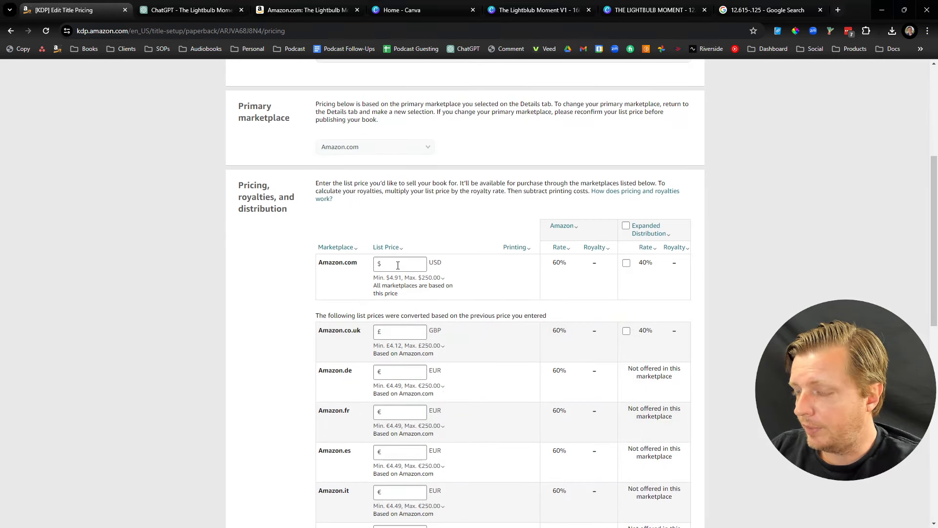
{"action": "left_click", "coordinate": [398, 277]}
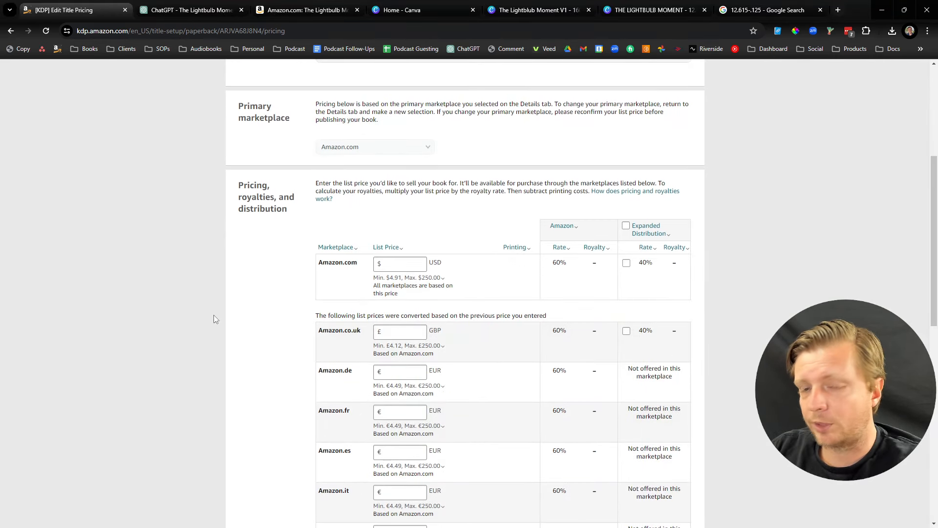
{"action": "mouse_move", "coordinate": [398, 278]}
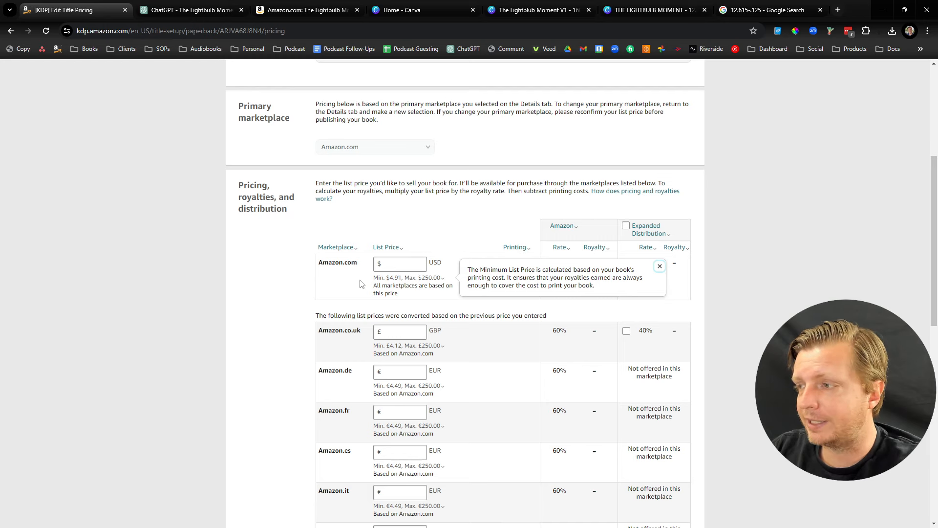
{"action": "left_click", "coordinate": [626, 225]}
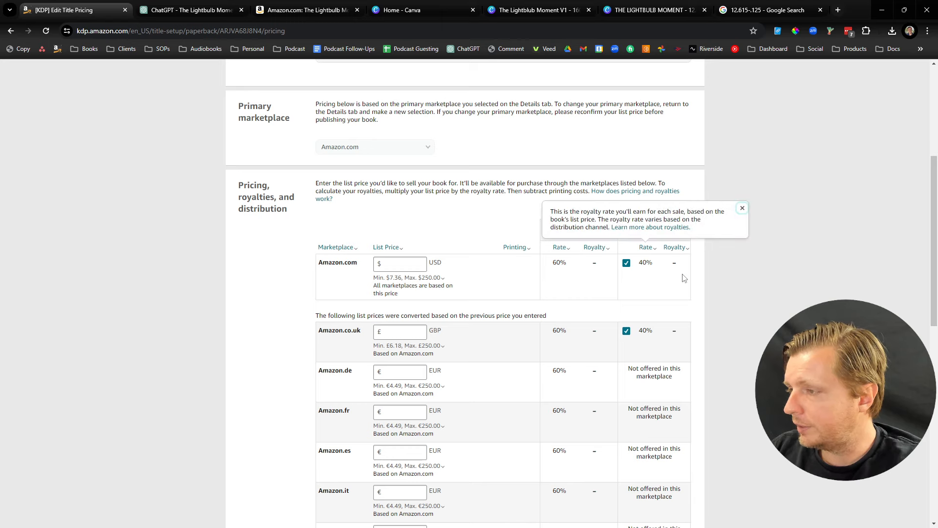
Set the Amazon.com list price to 9.99 USD and apply it so the other marketplaces' prices are converted from it.
{"action": "left_click", "coordinate": [403, 265]}
{"action": "type", "text": "9.9"}
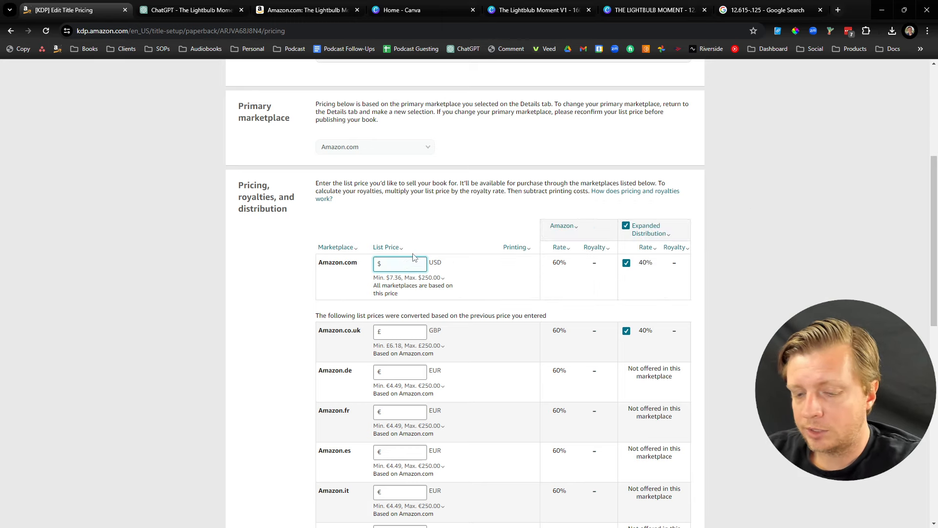
{"action": "type", "text": "9"}
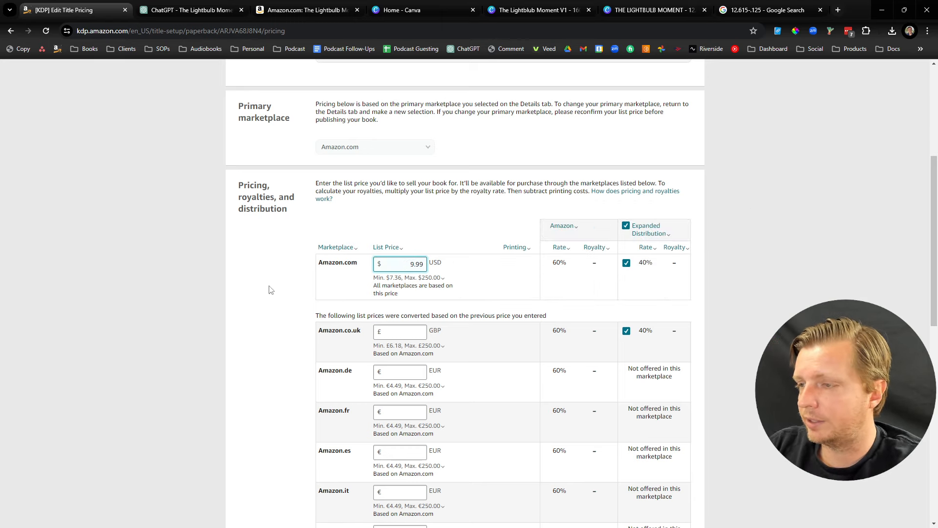
{"action": "left_click", "coordinate": [204, 283]}
Review the converted marketplace prices, publish the paperback book, and dismiss the submission confirmation.
{"action": "scroll", "coordinate": [188, 253], "scroll_direction": "down", "scroll_amount": 3}
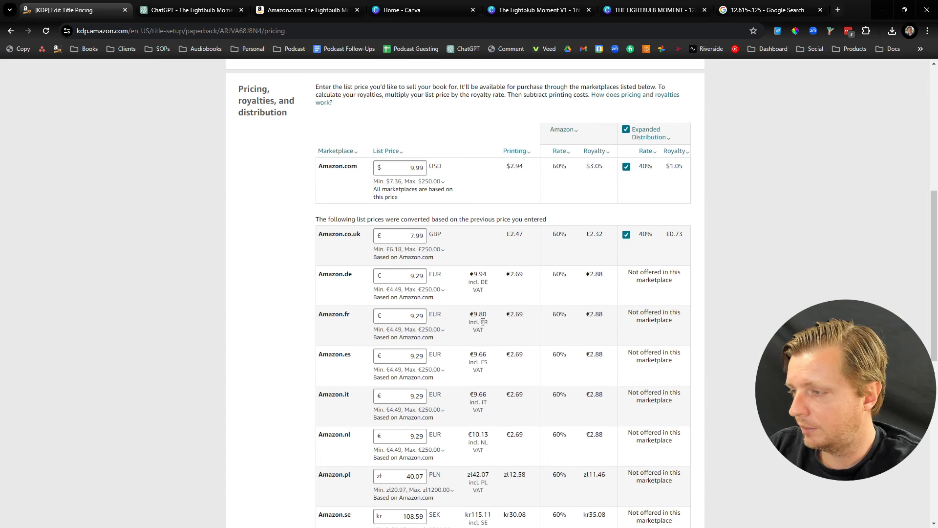
{"action": "scroll", "coordinate": [475, 307], "scroll_direction": "down", "scroll_amount": 8}
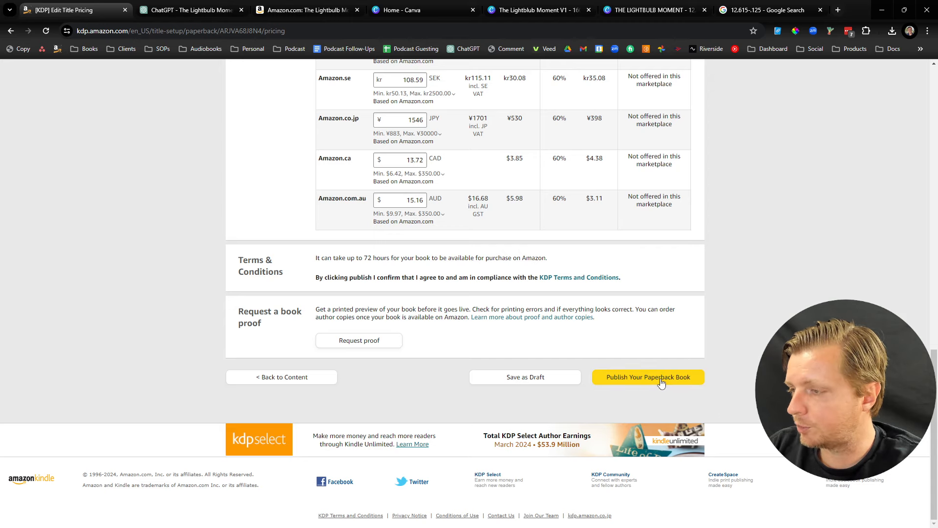
{"action": "left_click", "coordinate": [646, 377]}
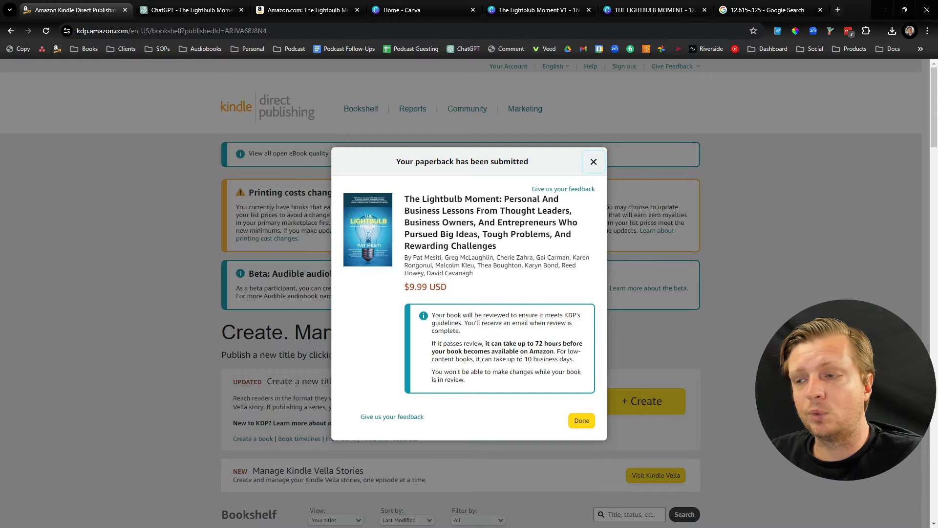
{"action": "left_click", "coordinate": [581, 421]}
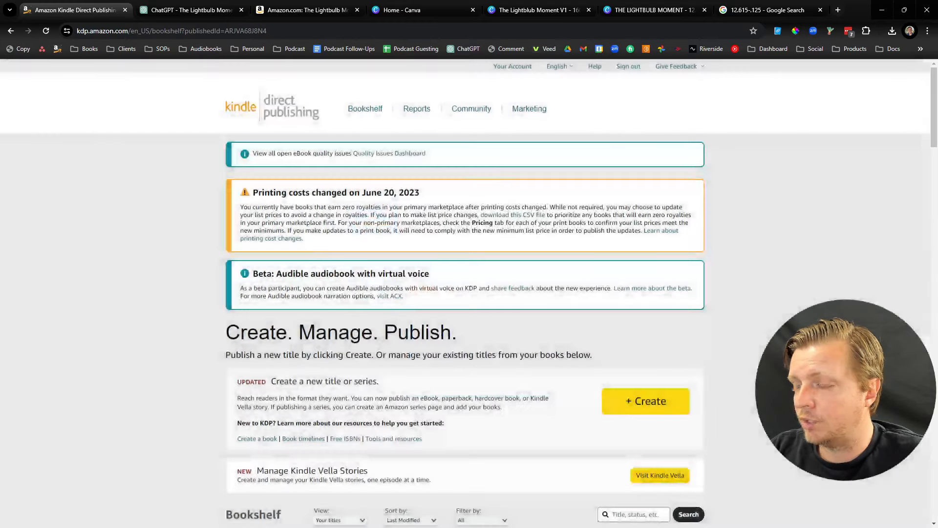
Switch to the book's Amazon product page and view the Kindle edition's format and price options.
{"action": "left_click", "coordinate": [308, 8]}
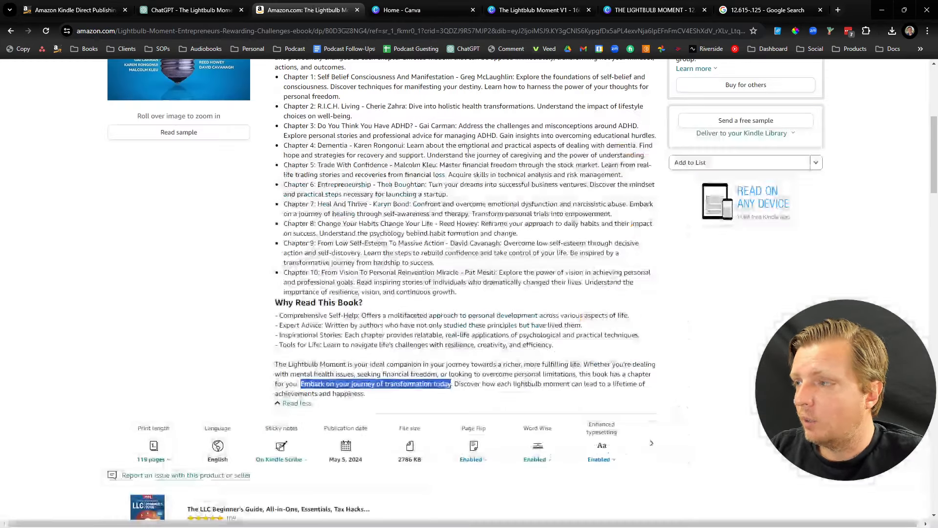
{"action": "scroll", "coordinate": [488, 245], "scroll_direction": "up", "scroll_amount": 10}
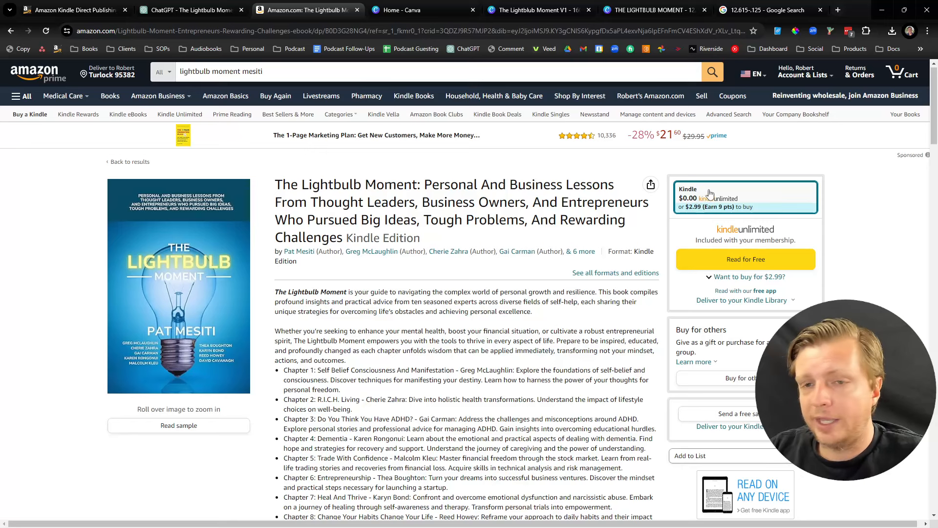